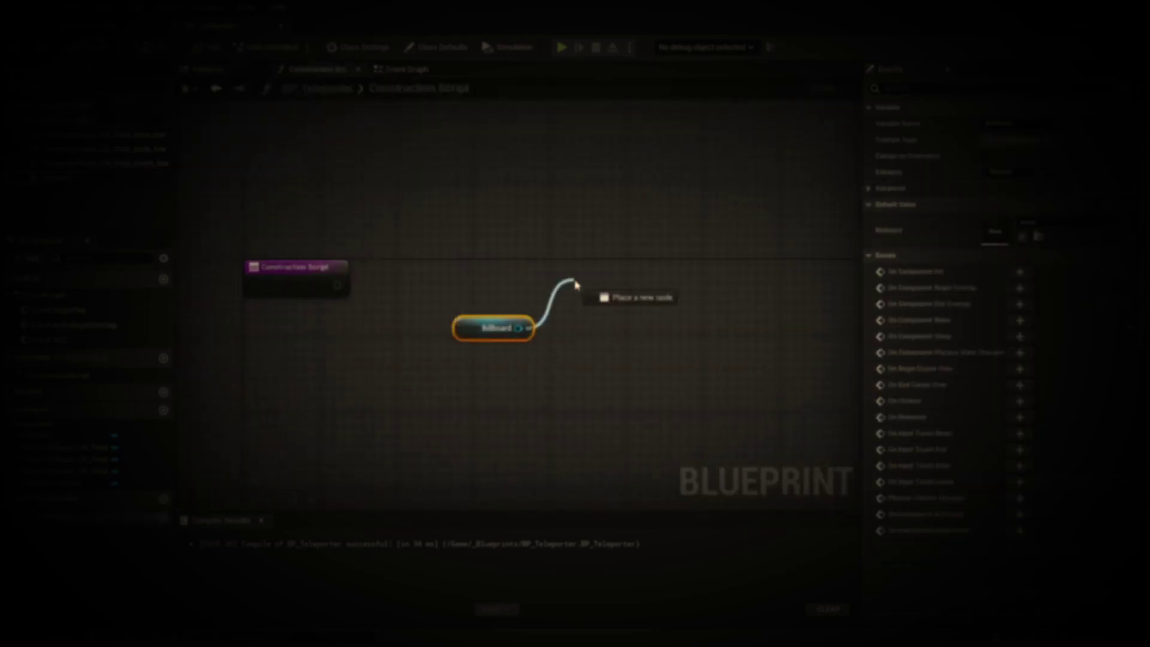
Add a Set Visibility node targeting the Billboard component and connect the Construction Script's execution output to it
{"action": "left_click_drag", "start_coordinate": [601, 295], "coordinate": [575, 289]}
{"action": "left_click", "coordinate": [616, 341]}
{"action": "left_click_drag", "start_coordinate": [337, 285], "coordinate": [581, 285]}
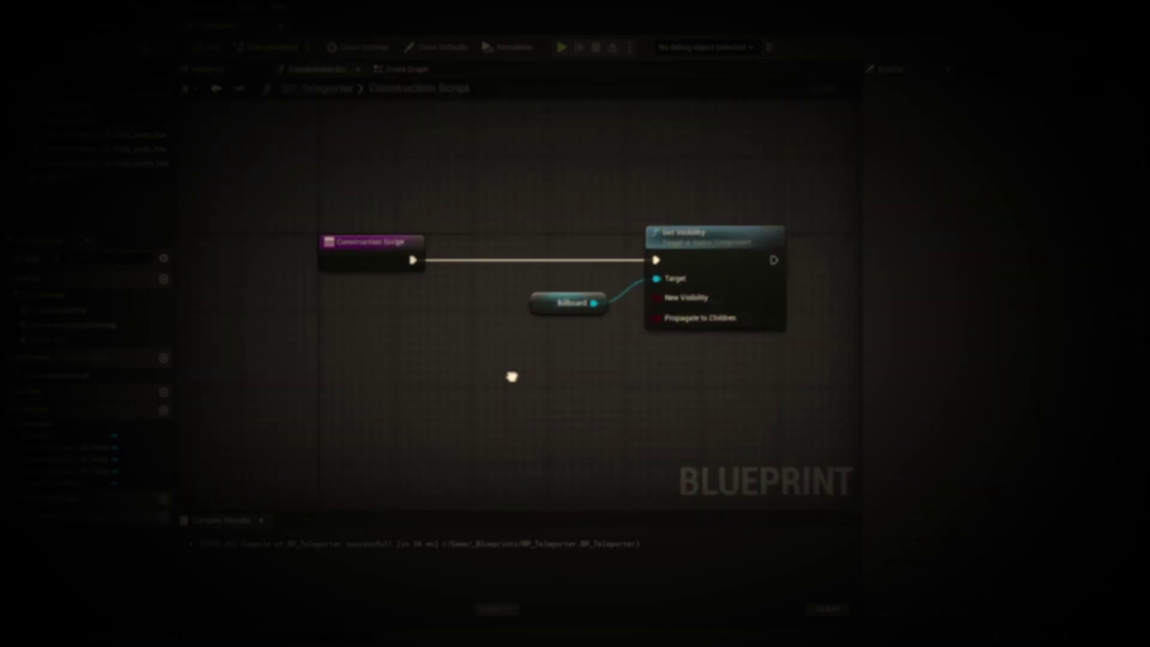
Create a TargetActor variable in BP_Teleporter with the Actor object reference type
{"action": "left_click", "coordinate": [165, 411]}
{"action": "left_click", "coordinate": [120, 440]}
{"action": "left_click", "coordinate": [114, 369]}
{"action": "scroll", "coordinate": [144, 378], "scroll_direction": "down", "scroll_amount": 1}
{"action": "mouse_move", "coordinate": [185, 390]}
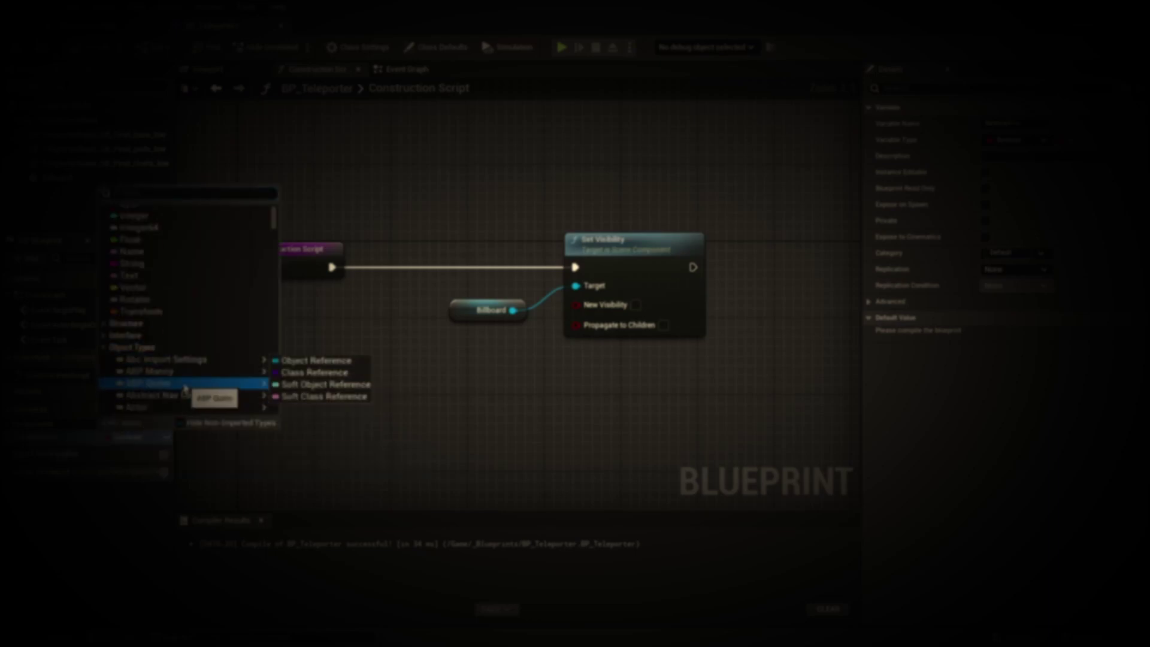
{"action": "left_click", "coordinate": [319, 411]}
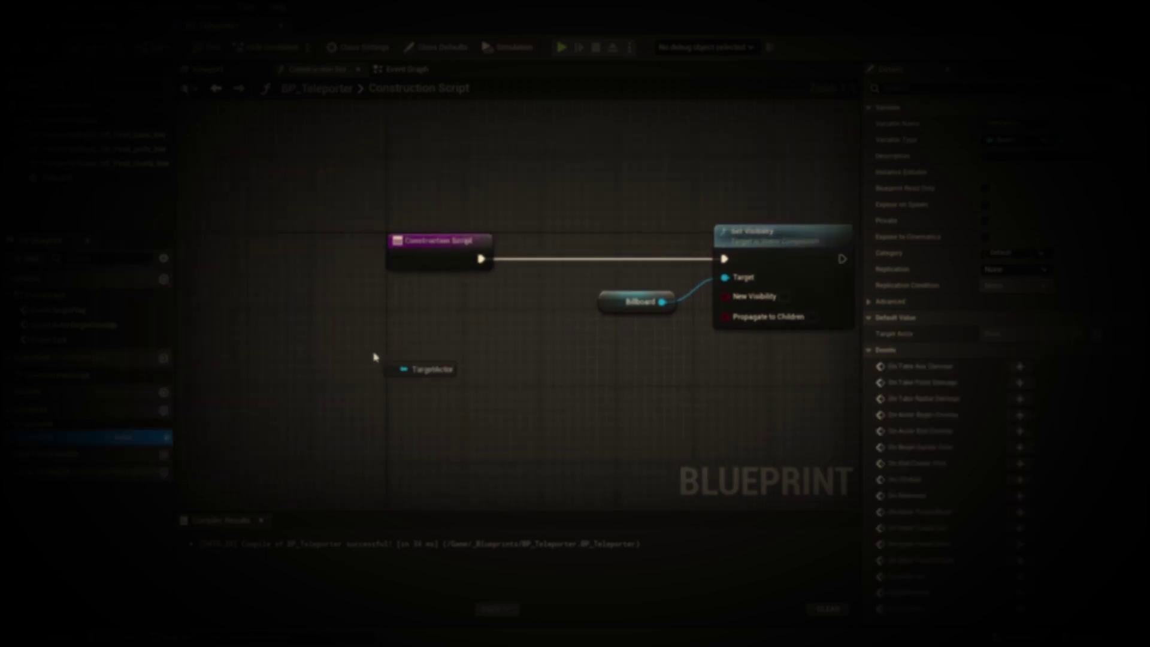
Place a TargetActor getter in the Construction Script and add a Get Root Component node from it
{"action": "left_click_drag", "start_coordinate": [432, 359], "coordinate": [494, 358]}
{"action": "type", "text": "get root component"}
{"action": "left_click", "coordinate": [539, 419]}
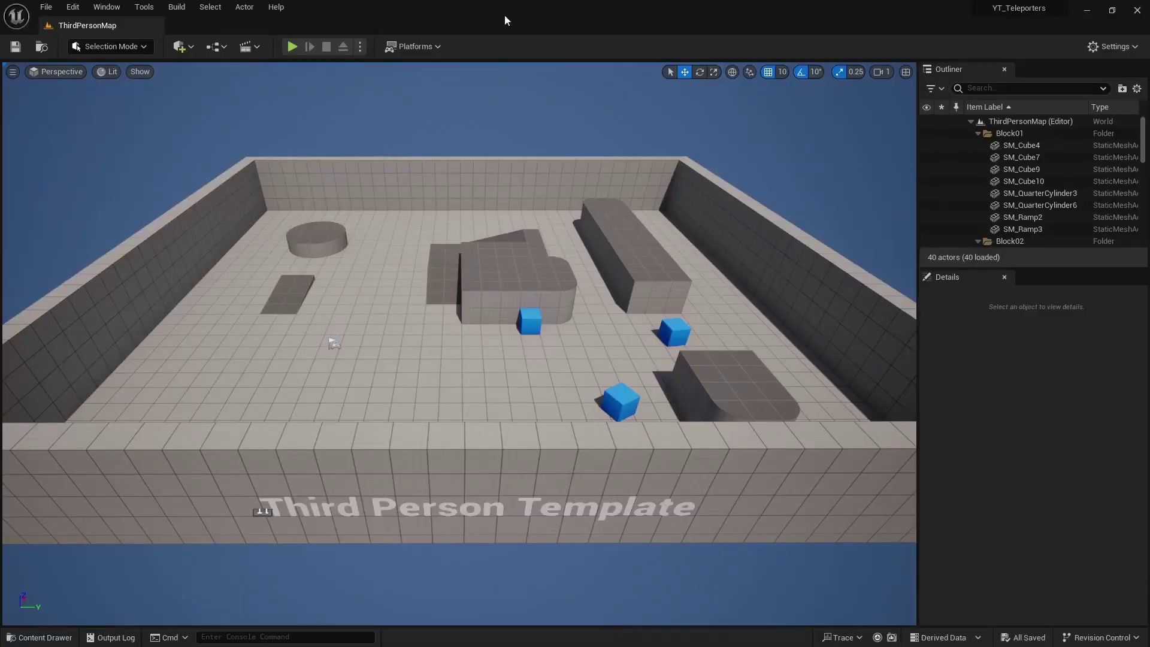
Show the project's Content folder and create a folder named _Audio in it
{"action": "right_click_drag", "start_coordinate": [400, 318], "coordinate": [281, 267]}
{"action": "key", "text": "w"}
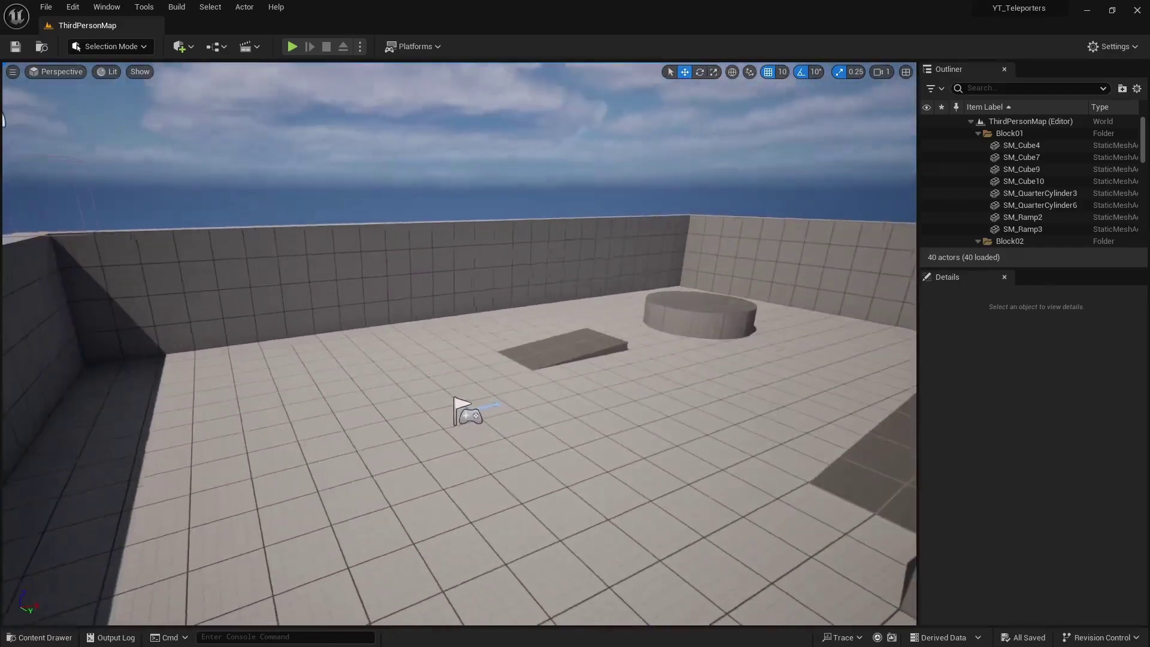
{"action": "key", "text": "ctrl+space"}
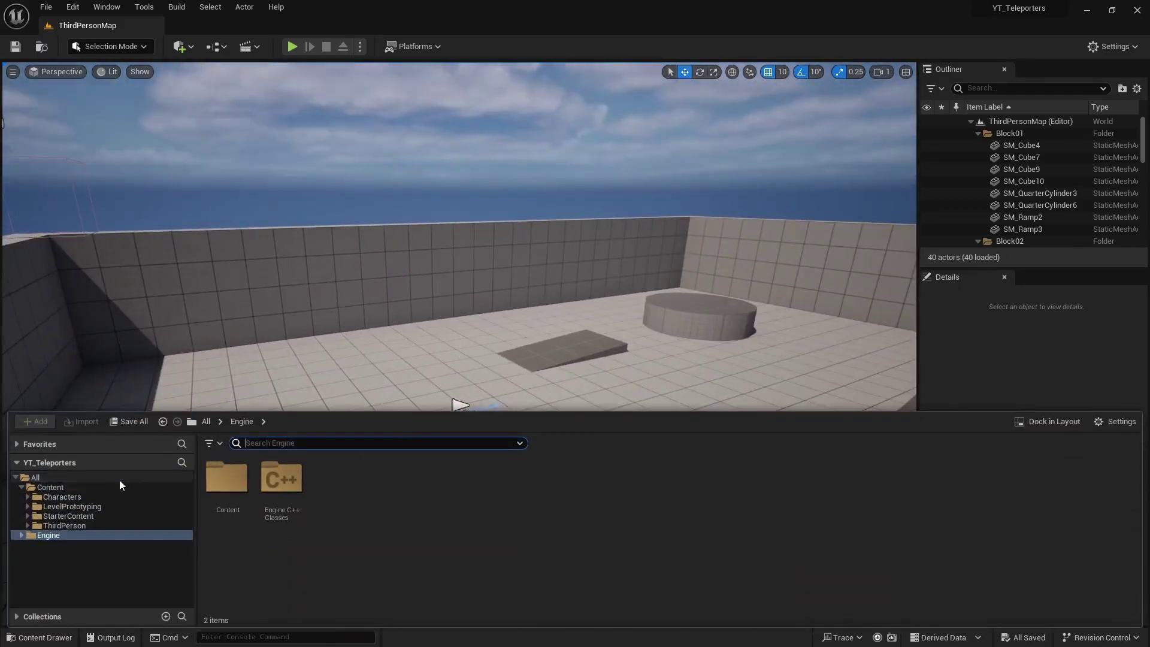
{"action": "left_click", "coordinate": [50, 487]}
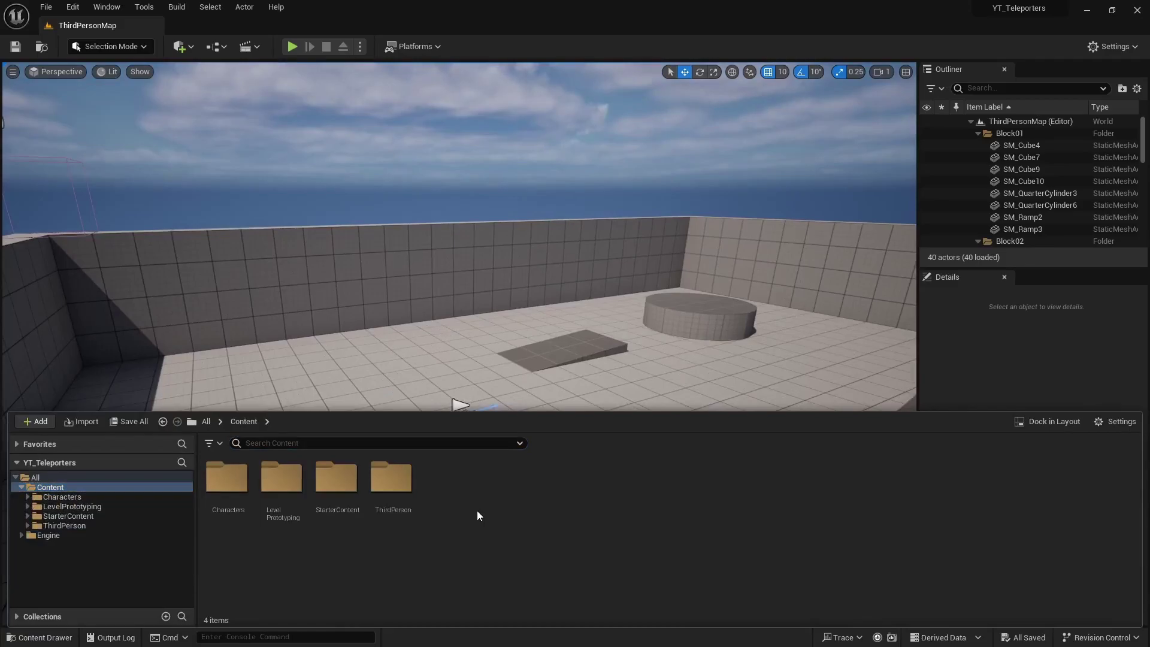
{"action": "key", "text": "ctrl+shift+n"}
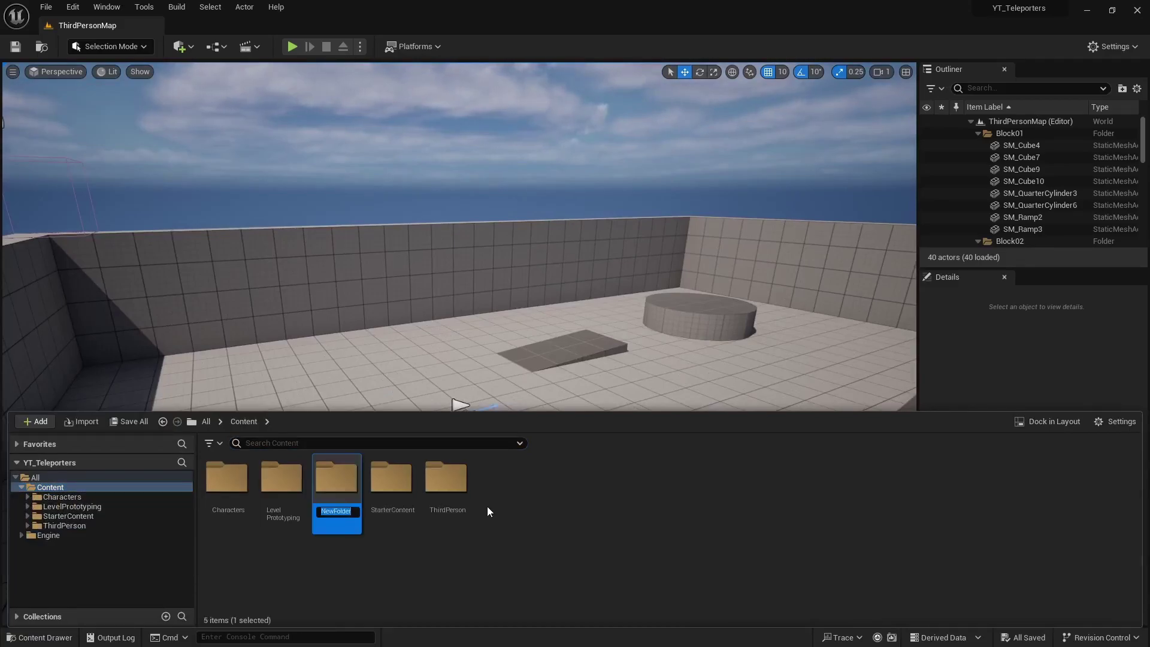
{"action": "type", "text": "_Audio"}
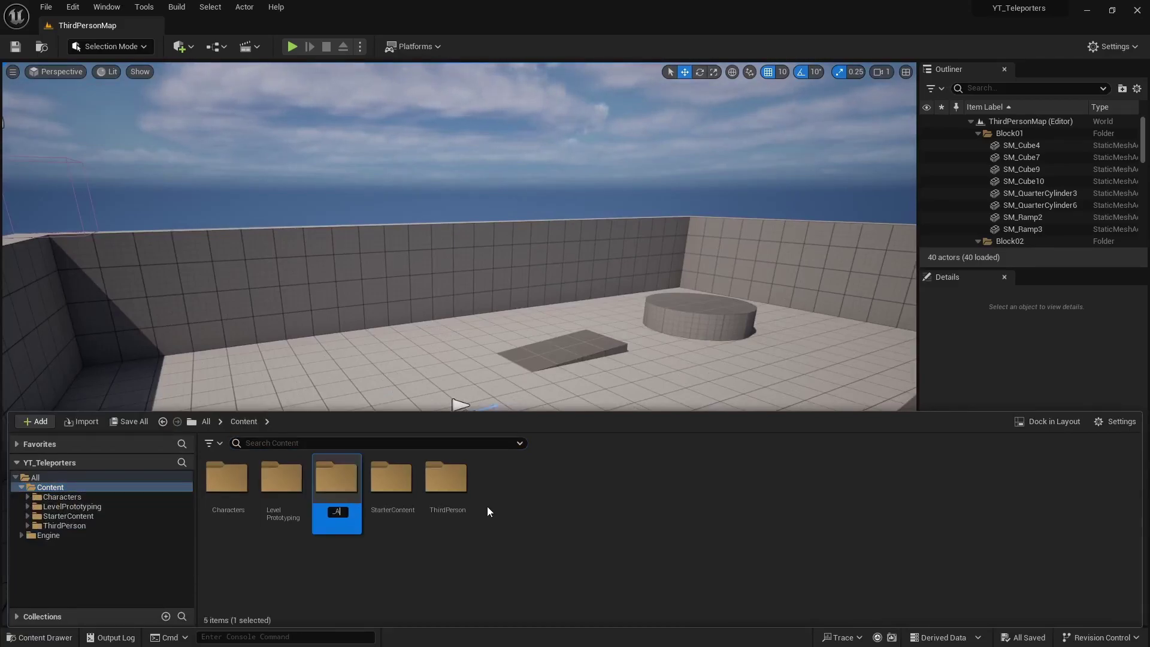
{"action": "key", "text": "Return"}
Create a _Blueprints folder in Content and start another new folder beside it
{"action": "key", "text": "ctrl+shift+n"}
{"action": "type", "text": "_"}
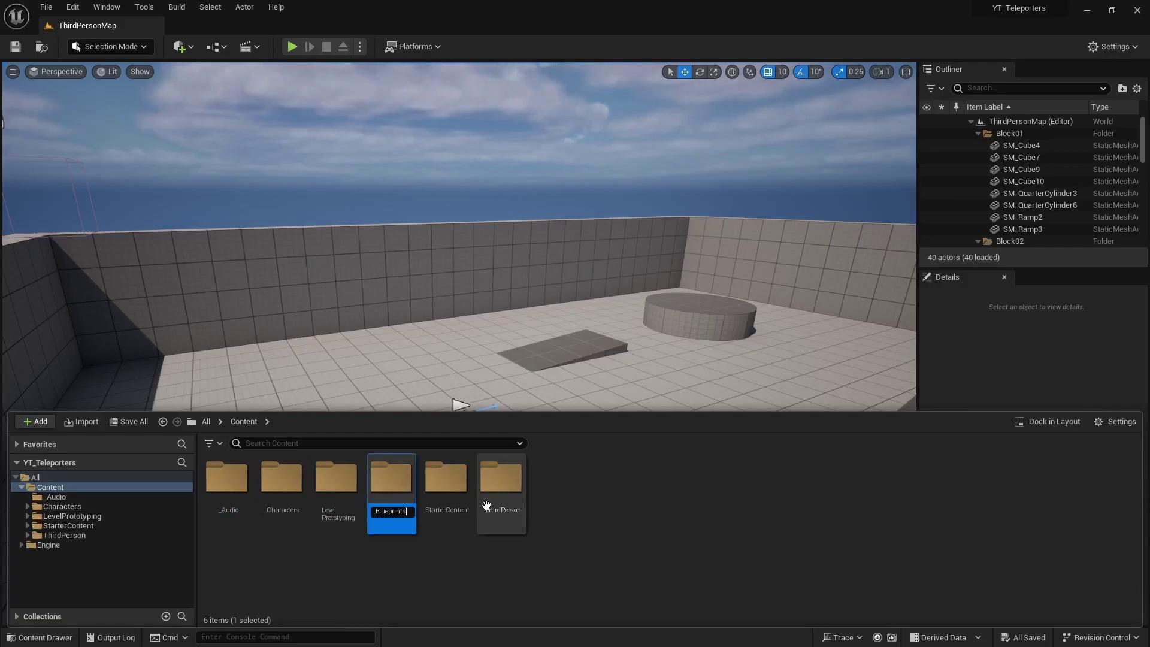
{"action": "key", "text": "Return"}
{"action": "key", "text": "ctrl+shift+n"}
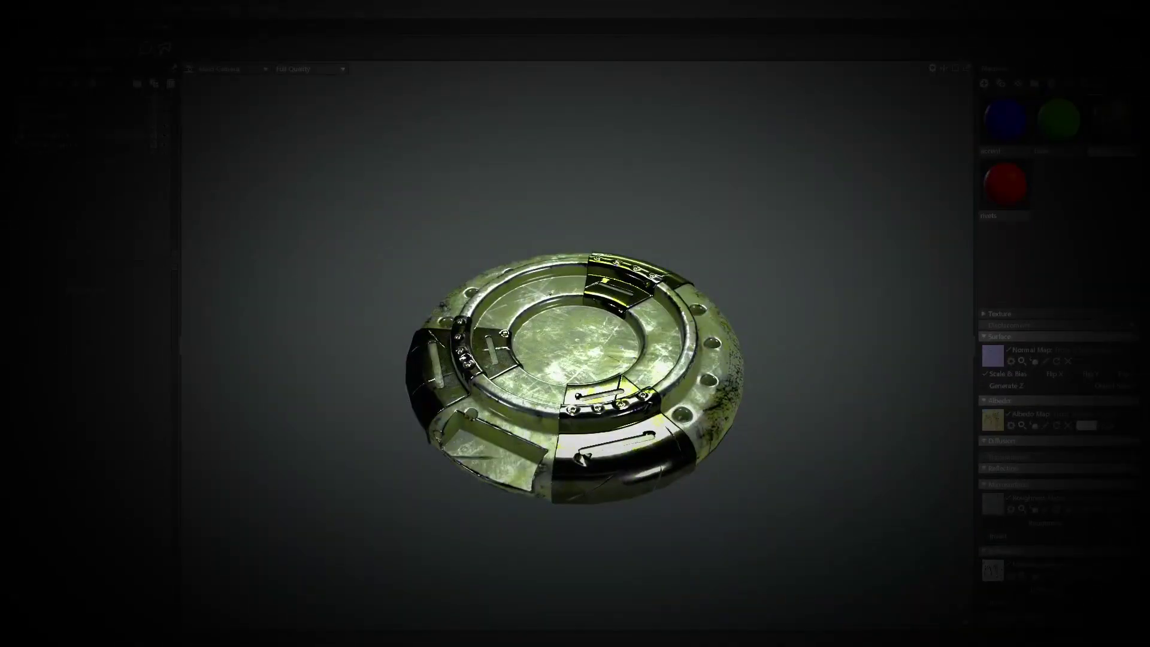
Turn on ray tracing for the teleporter pad render and strengthen the main camera's sharpening and bloom
{"action": "left_click", "coordinate": [78, 106]}
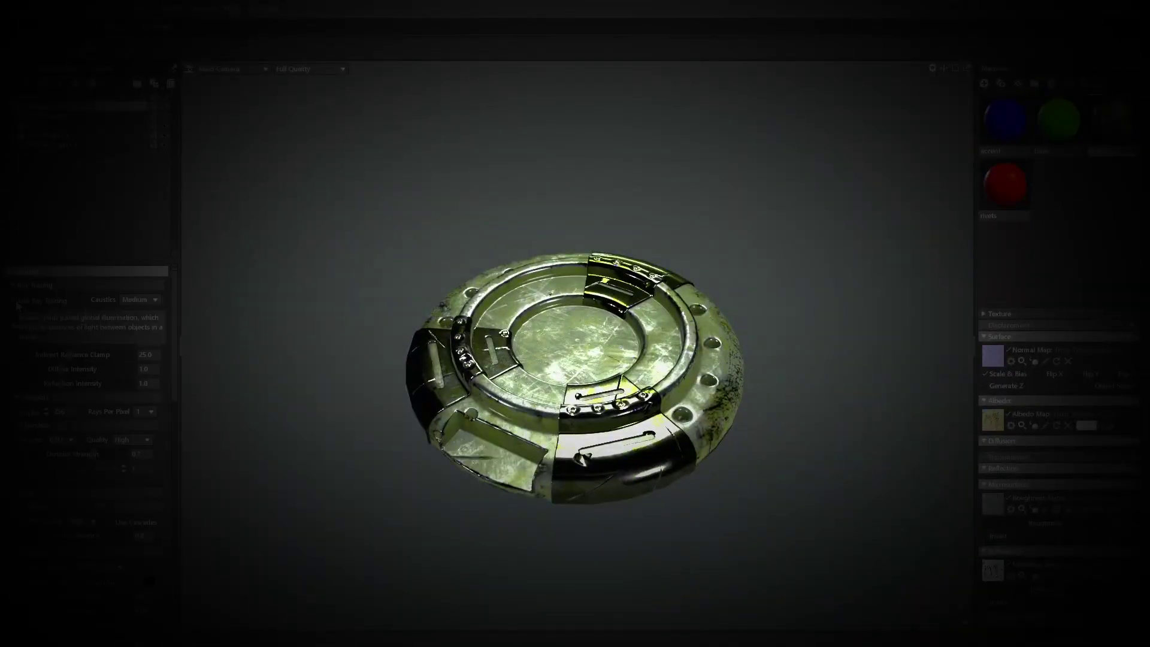
{"action": "left_click", "coordinate": [15, 301]}
{"action": "left_click", "coordinate": [66, 115]}
{"action": "scroll", "coordinate": [72, 371], "scroll_direction": "down", "scroll_amount": 4}
{"action": "left_click", "coordinate": [36, 365]}
{"action": "mouse_move", "coordinate": [15, 394]}
{"action": "left_mouse_down"}
{"action": "mouse_move", "coordinate": [133, 397]}
{"action": "mouse_move", "coordinate": [16, 397]}
{"action": "left_mouse_up"}
{"action": "scroll", "coordinate": [66, 431], "scroll_direction": "down", "scroll_amount": 5}
{"action": "left_click_drag", "start_coordinate": [17, 505], "coordinate": [55, 506]}
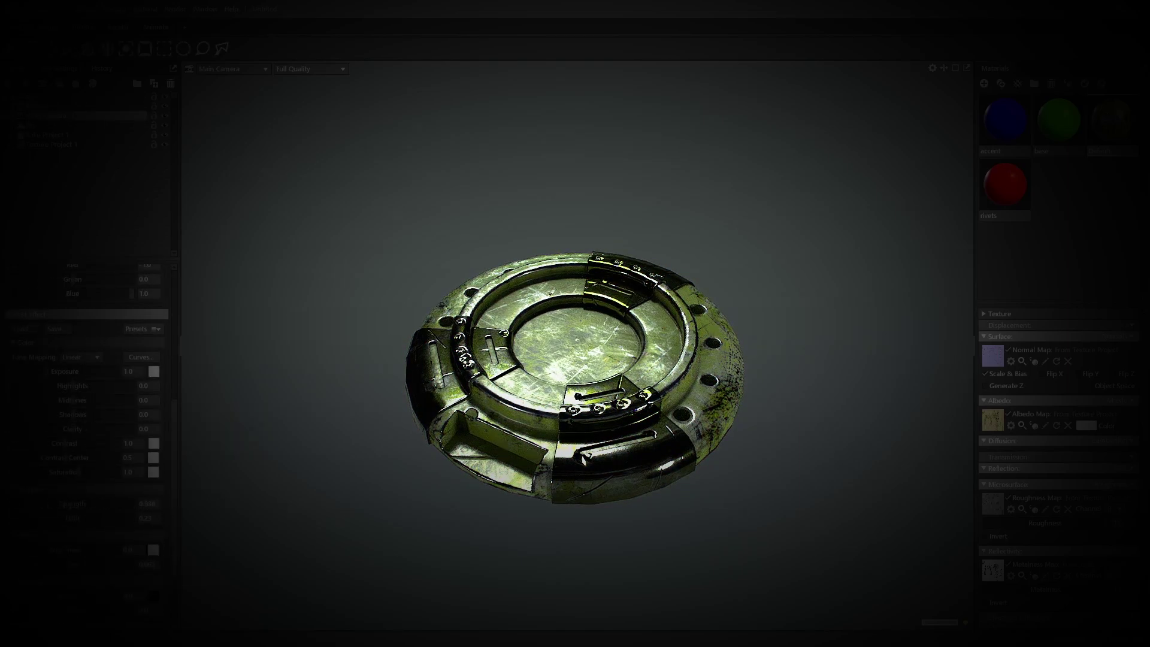
{"action": "scroll", "coordinate": [55, 505], "scroll_direction": "down", "scroll_amount": 3}
{"action": "left_click_drag", "start_coordinate": [17, 467], "coordinate": [54, 468]}
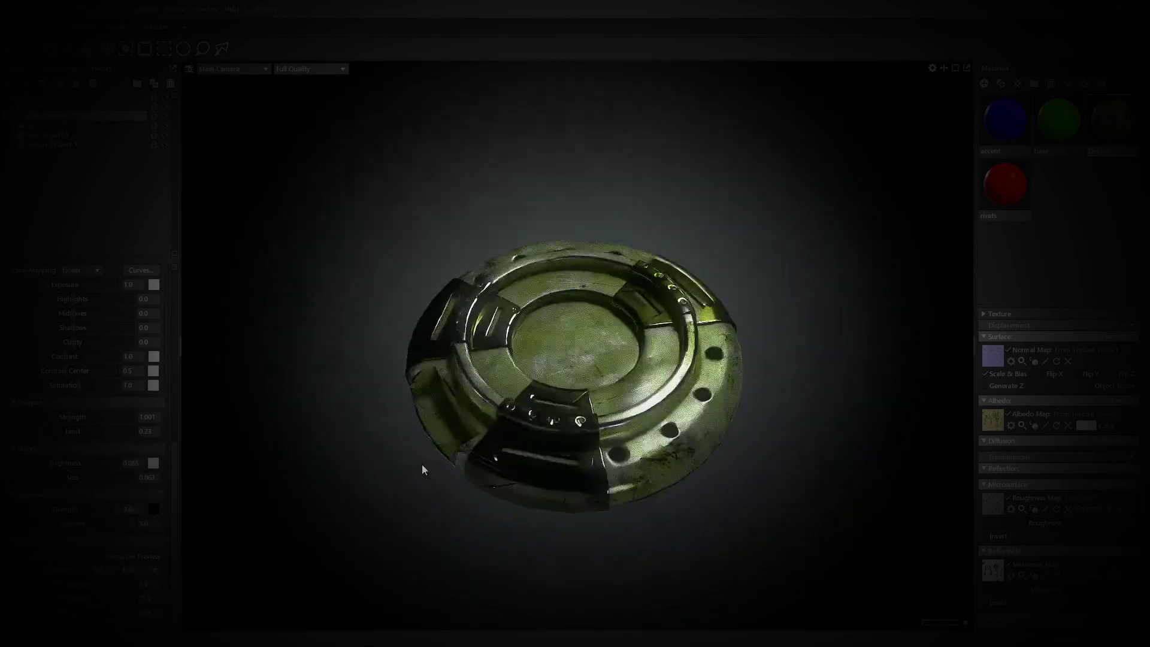
{"action": "left_click_drag", "start_coordinate": [422, 465], "coordinate": [573, 372]}
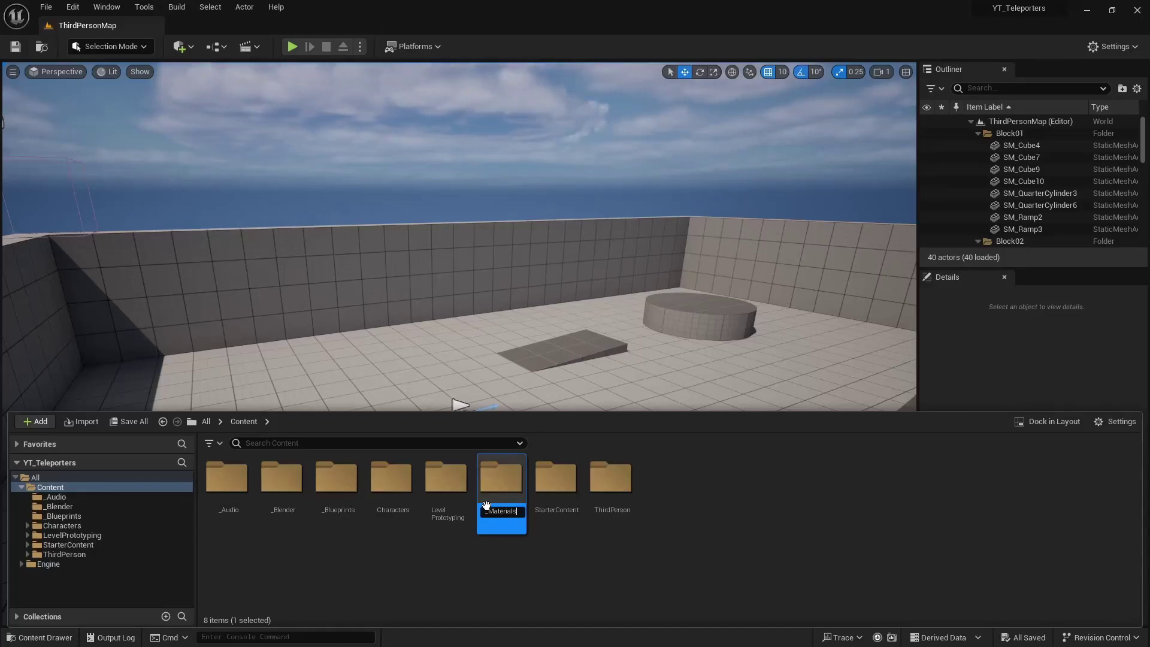
Finish naming the _Materials folder in Content and create a _Textures folder beside it
{"action": "key", "text": "Return"}
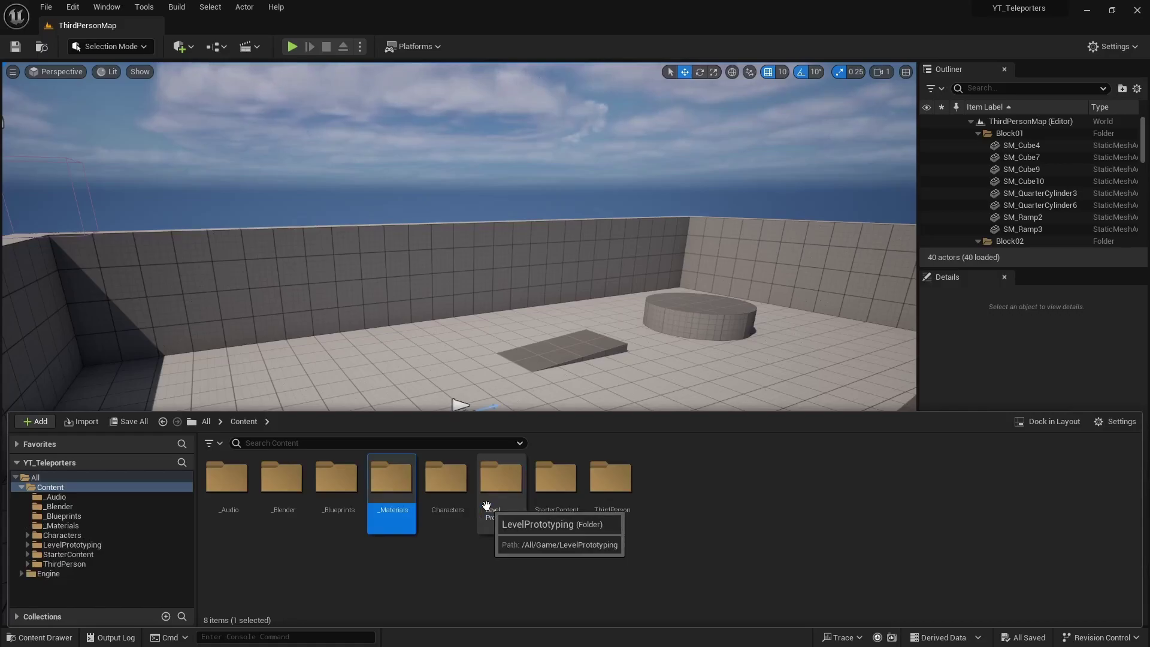
{"action": "key", "text": "ctrl+shift+n"}
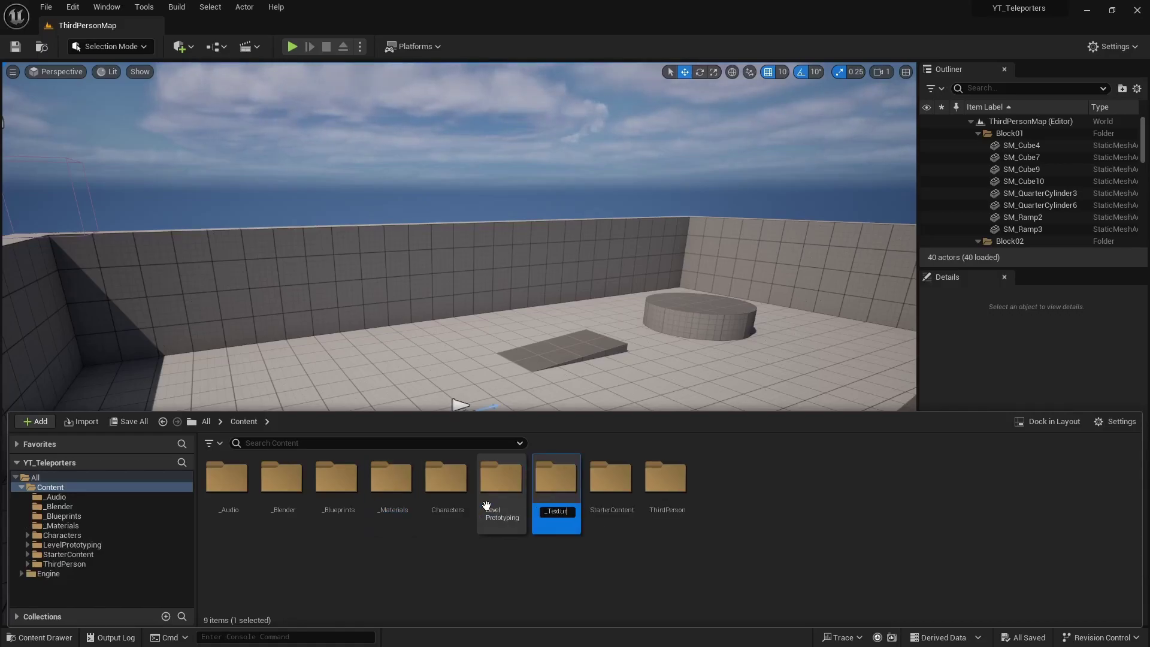
{"action": "type", "text": "_Textures"}
{"action": "key", "text": "Return"}
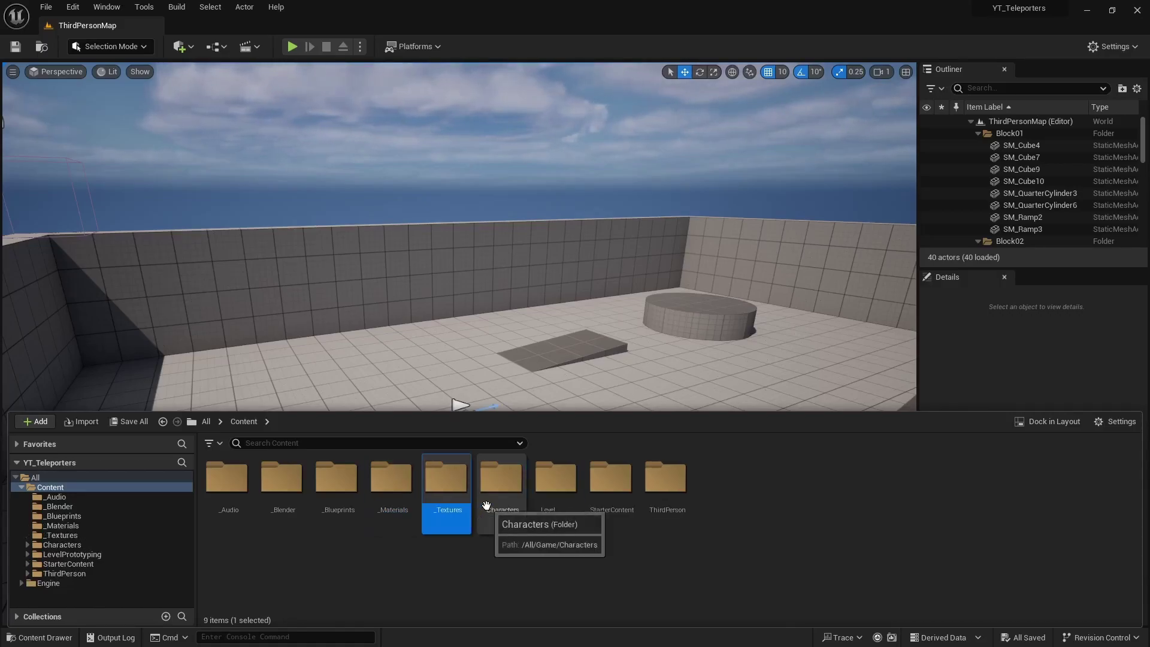
{"action": "left_click", "coordinate": [226, 479], "text": "shift"}
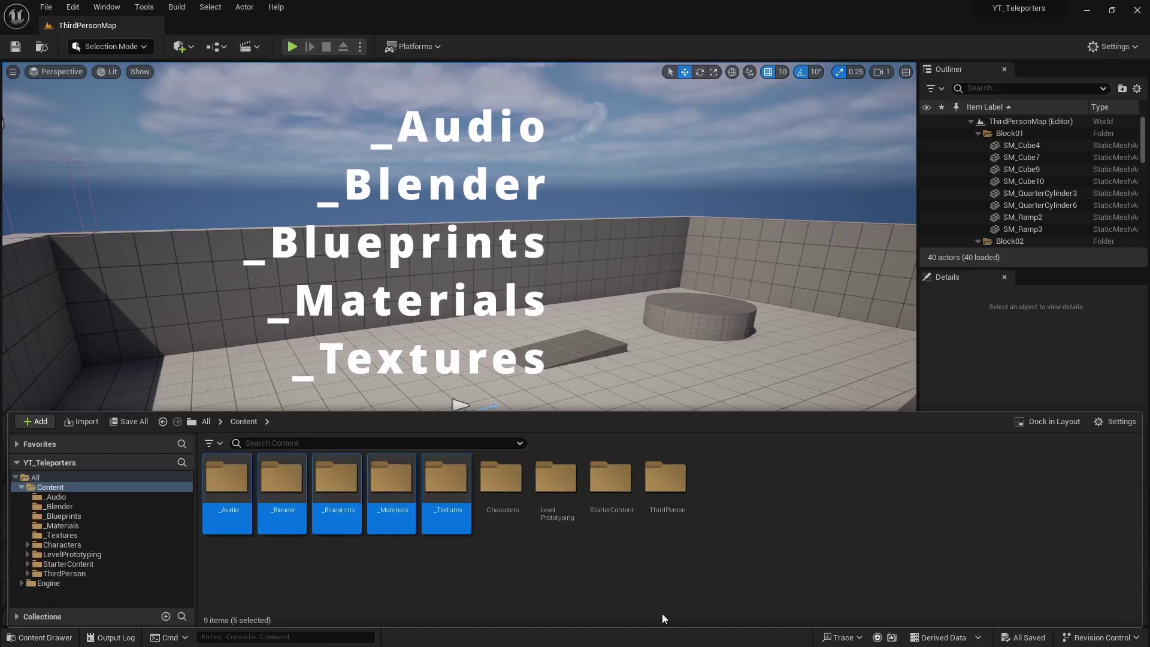
Import the three teleport WAV files from the Teleporter Basic folder into the _Audio folder
{"action": "double_click", "coordinate": [234, 491]}
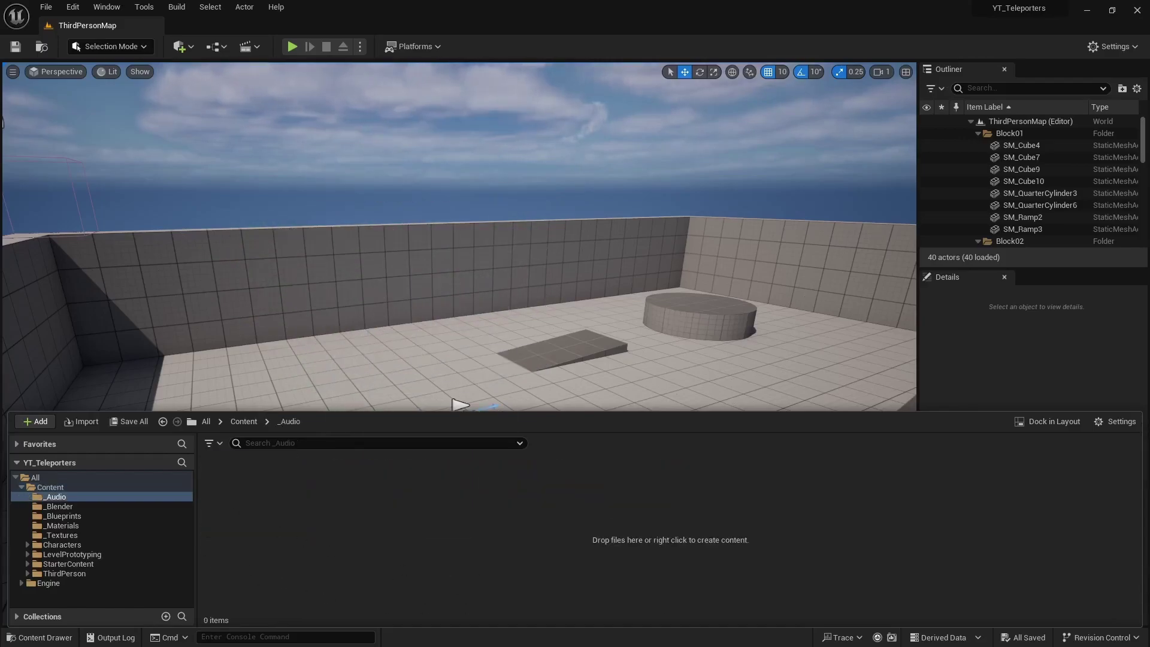
{"action": "key", "text": "alt+Tab"}
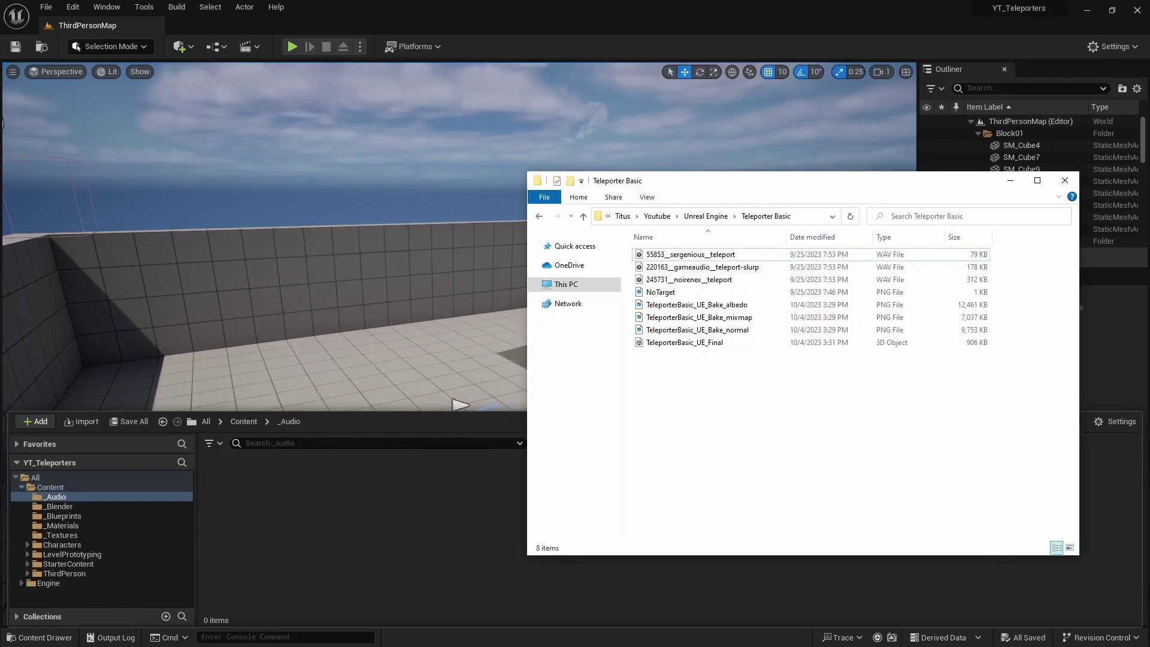
{"action": "left_click", "coordinate": [696, 258]}
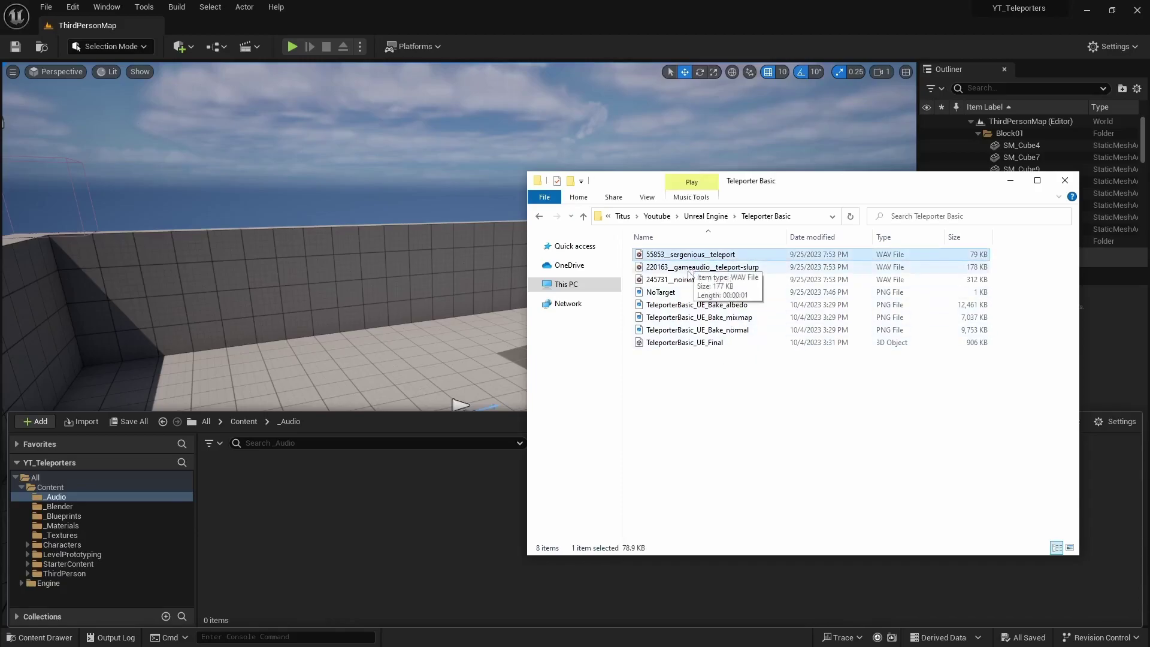
{"action": "left_click", "coordinate": [689, 280], "text": "shift"}
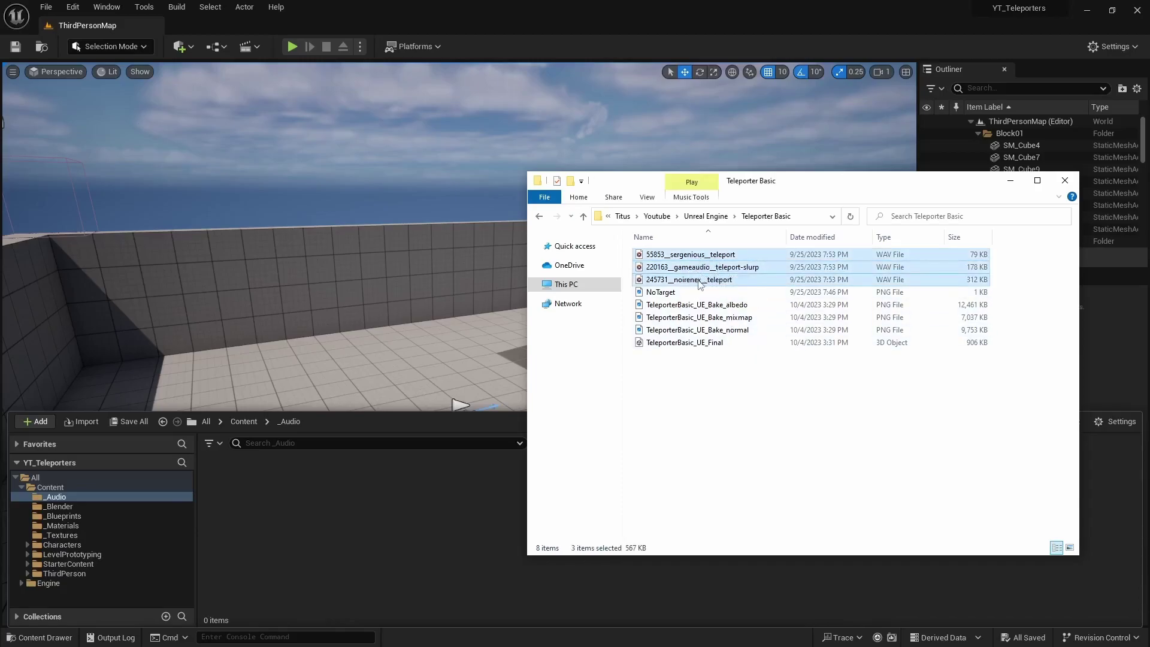
{"action": "left_click_drag", "start_coordinate": [689, 263], "coordinate": [365, 526]}
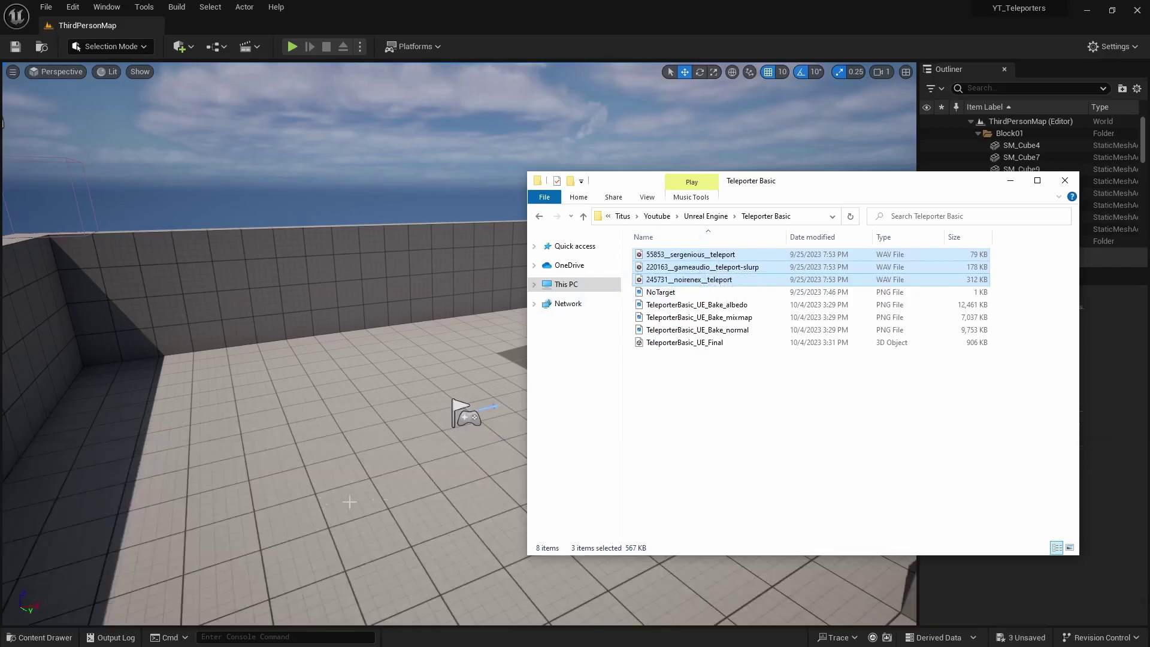
Import TeleporterBasic_UE_Final with its albedo, mixmap and normal textures into the _Blender folder, and clear and close the FBX import log
{"action": "left_click", "coordinate": [269, 509]}
{"action": "key", "text": "ctrl+space"}
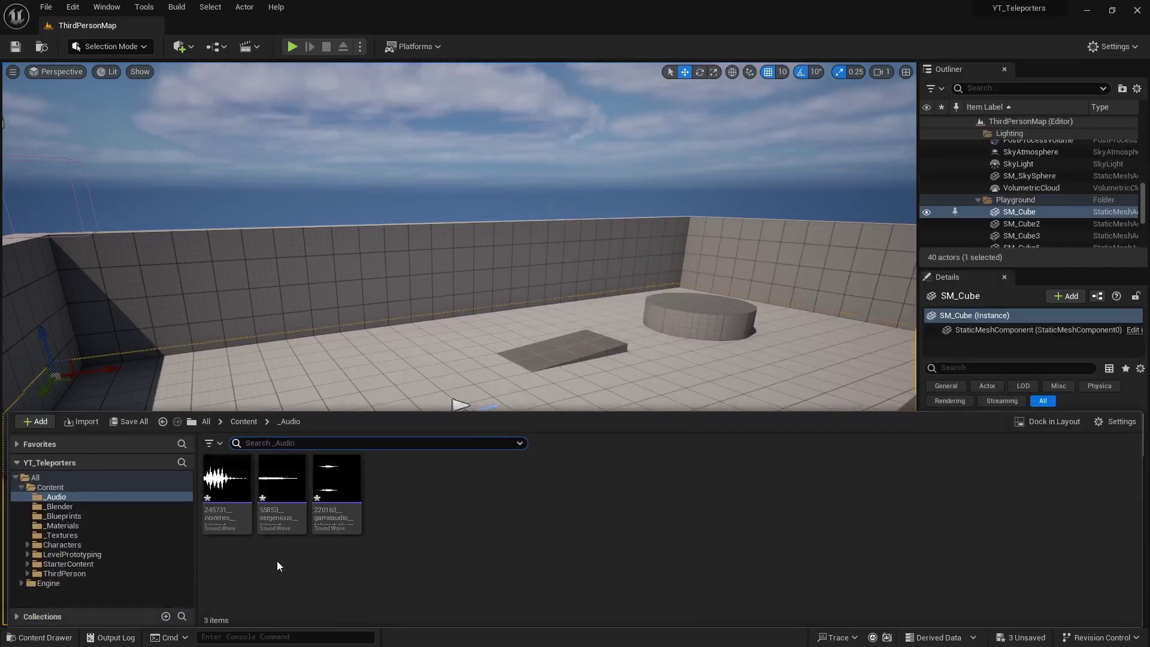
{"action": "left_click", "coordinate": [58, 506]}
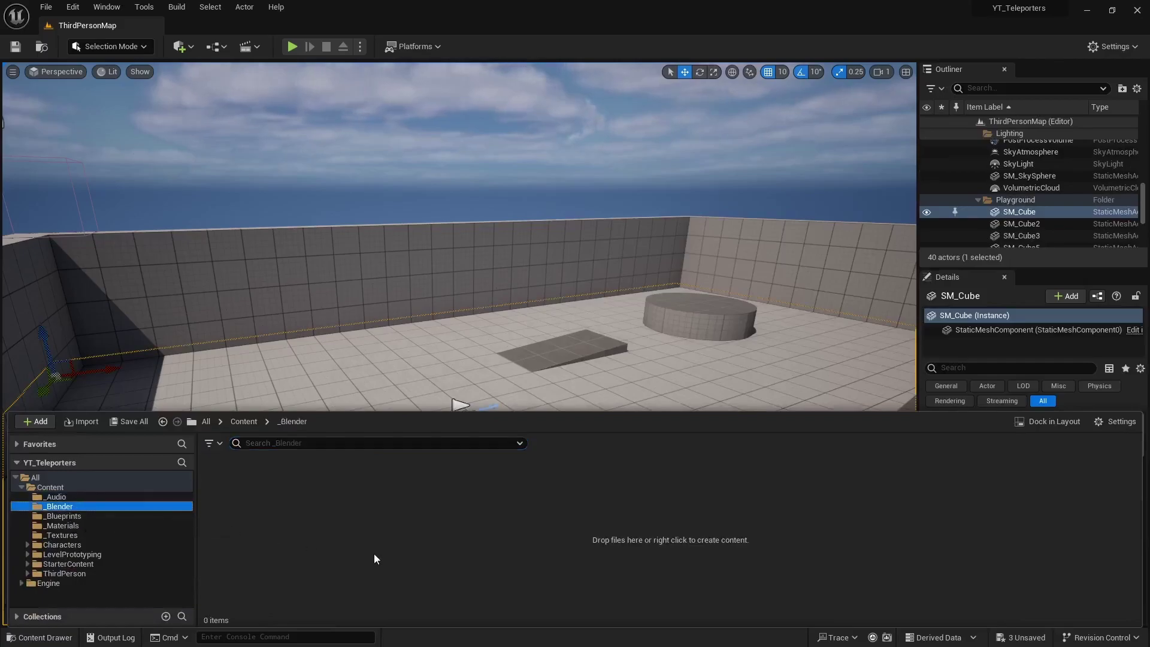
{"action": "key", "text": "alt+Tab"}
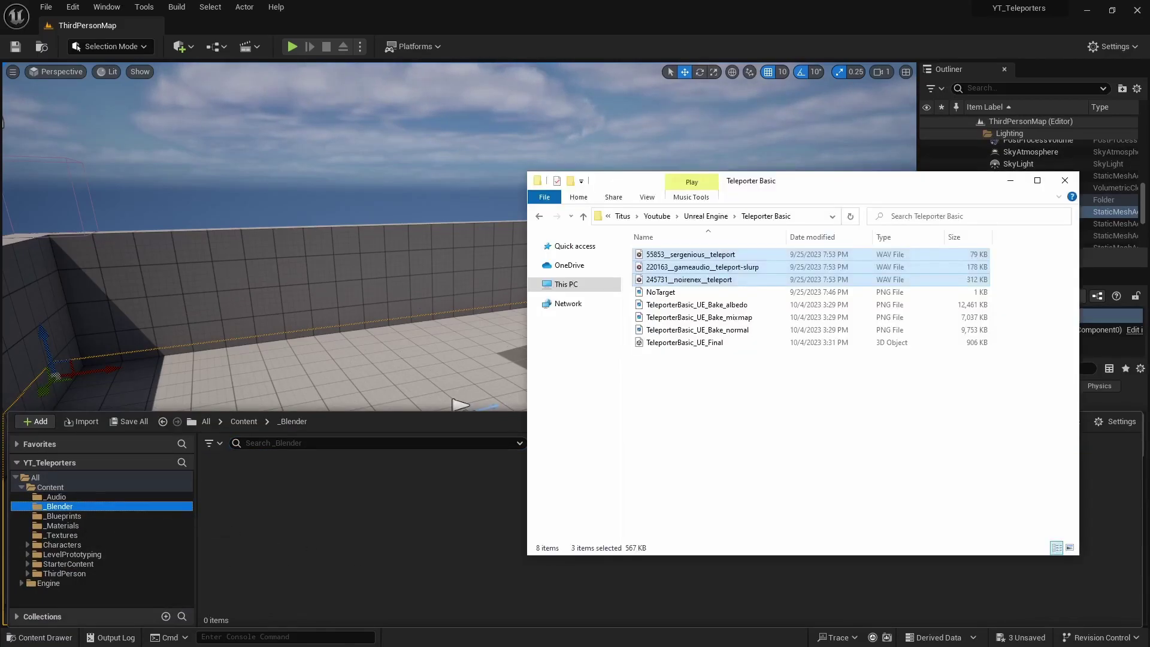
{"action": "left_click", "coordinate": [695, 346]}
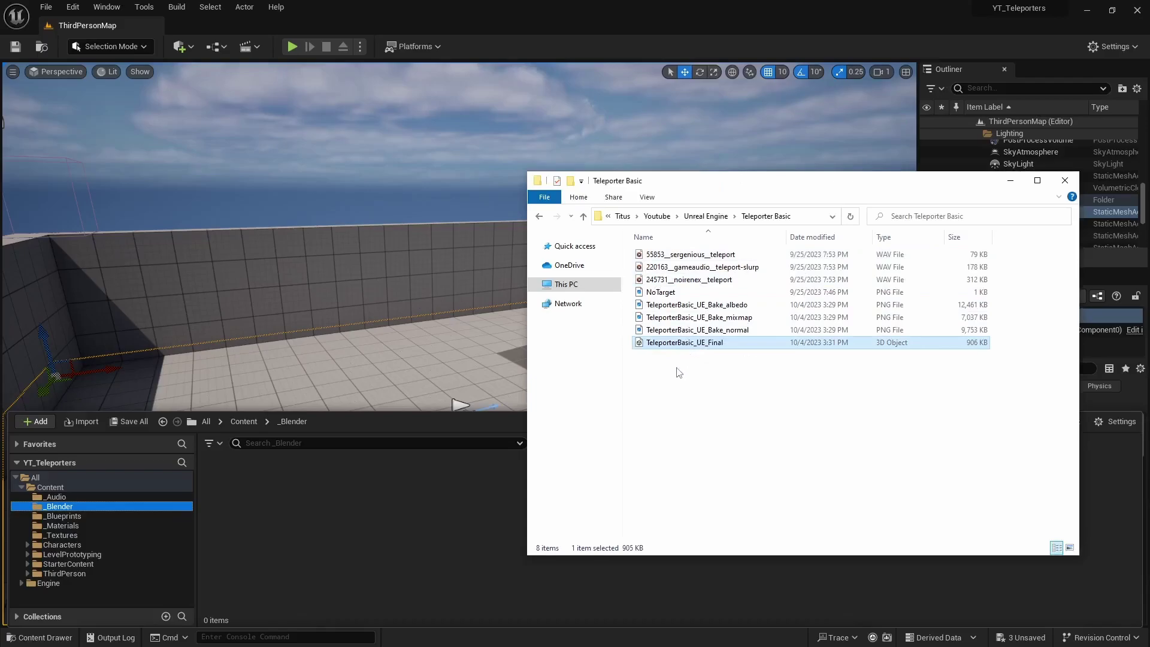
{"action": "left_click_drag", "start_coordinate": [678, 385], "coordinate": [681, 305]}
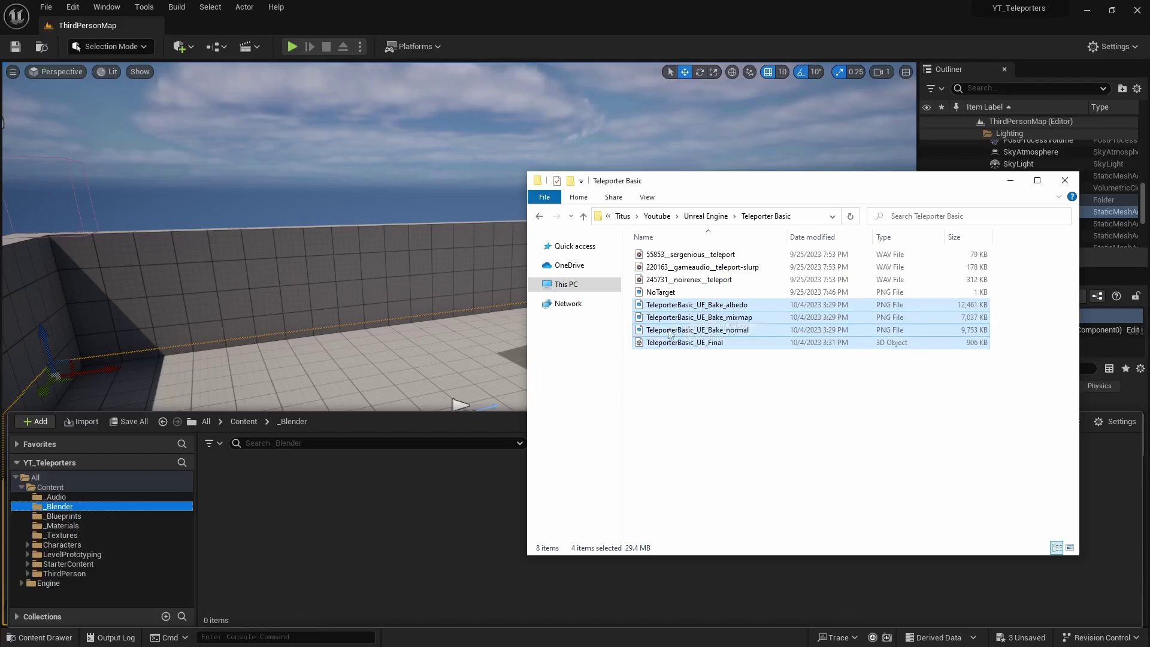
{"action": "left_click_drag", "start_coordinate": [327, 533], "coordinate": [328, 532]}
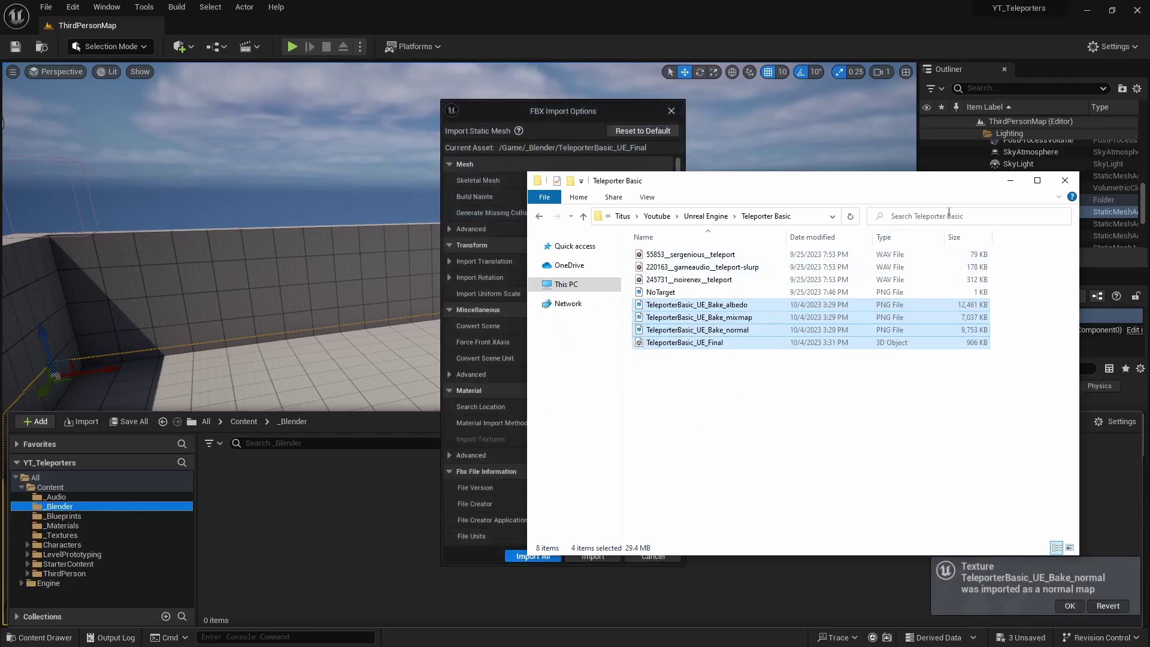
{"action": "left_click", "coordinate": [1008, 183]}
{"action": "left_click", "coordinate": [532, 556]}
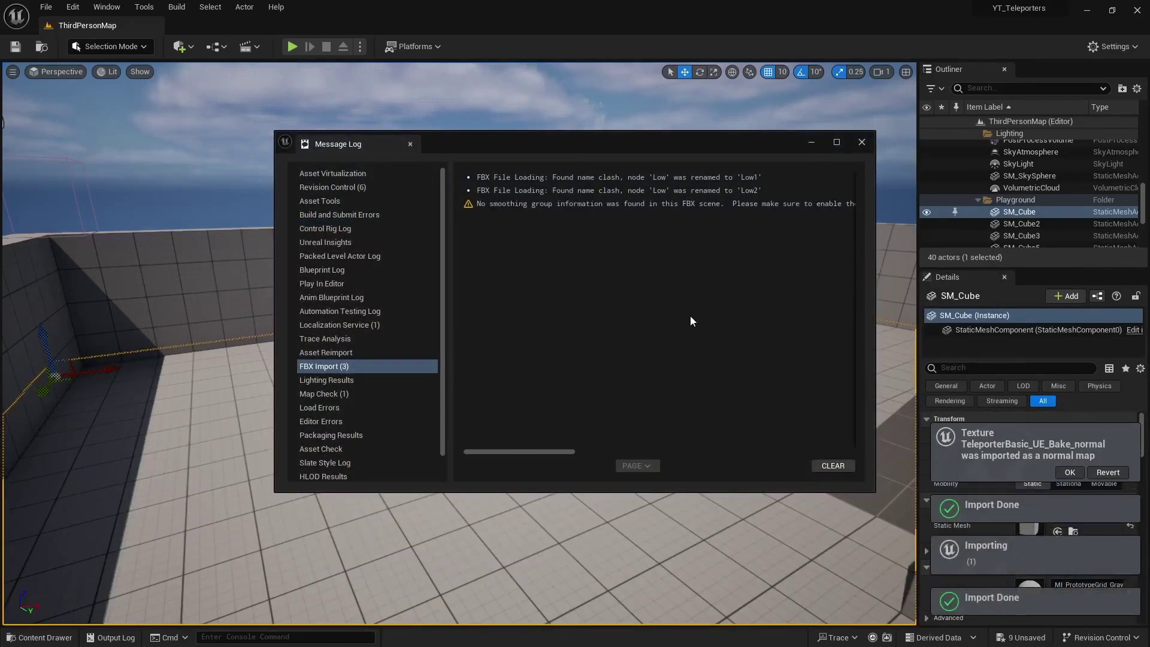
{"action": "left_click", "coordinate": [833, 467]}
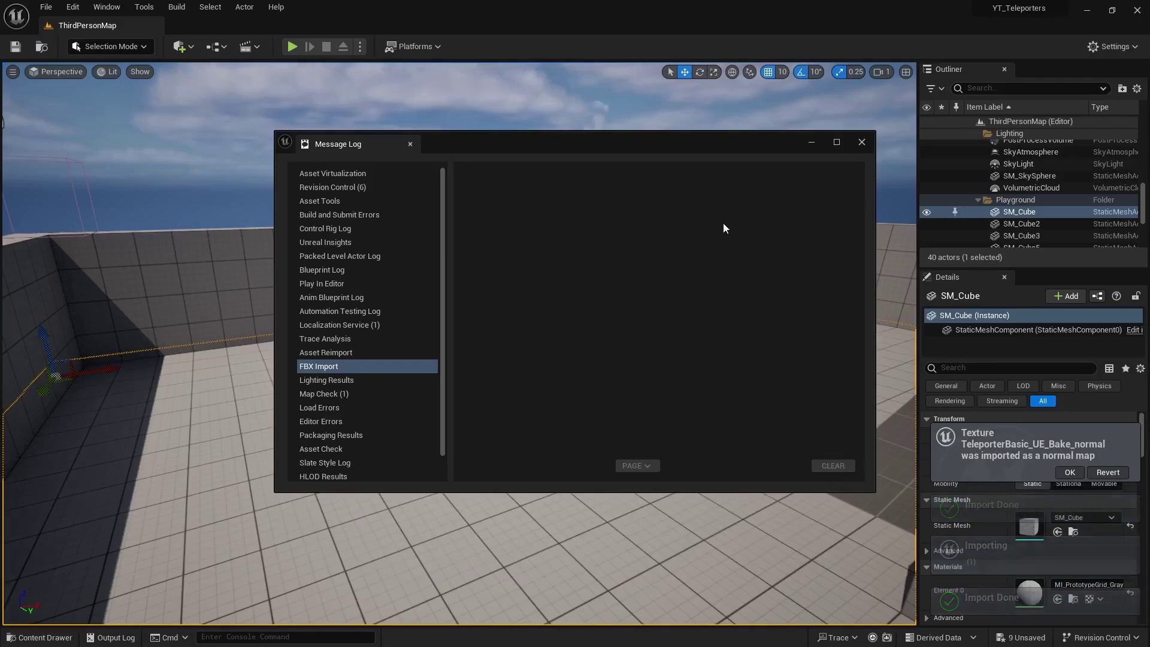
{"action": "left_click", "coordinate": [860, 144]}
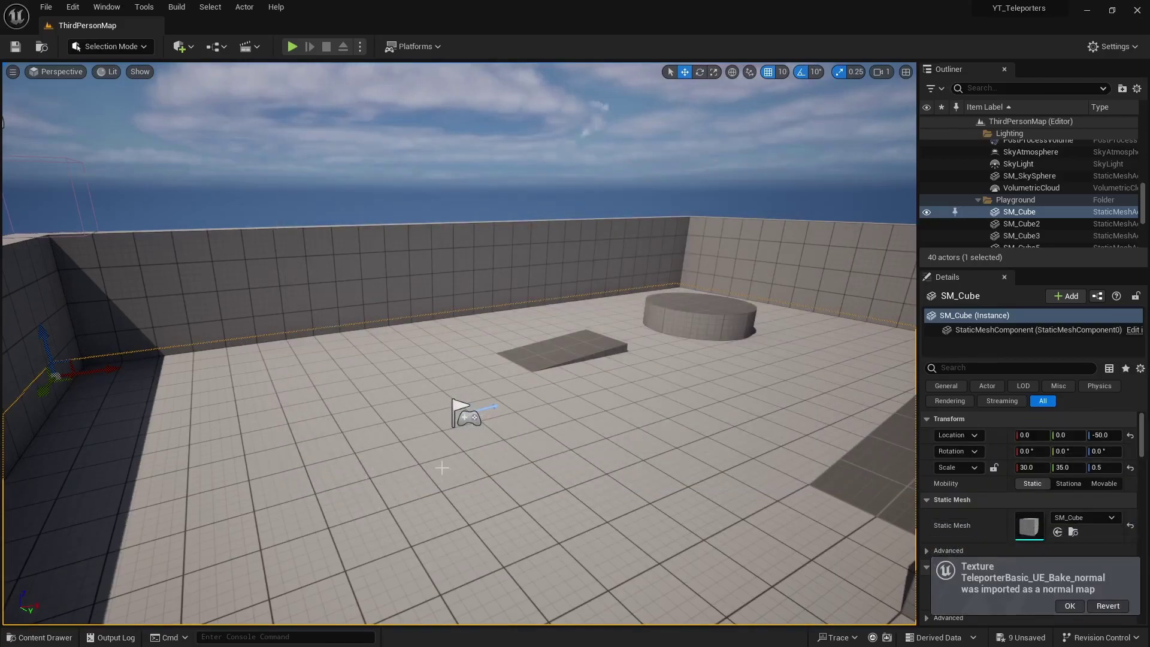
Import the NoTarget PNG from the Teleporter Basic folder into the _Textures folder
{"action": "key", "text": "ctrl+space"}
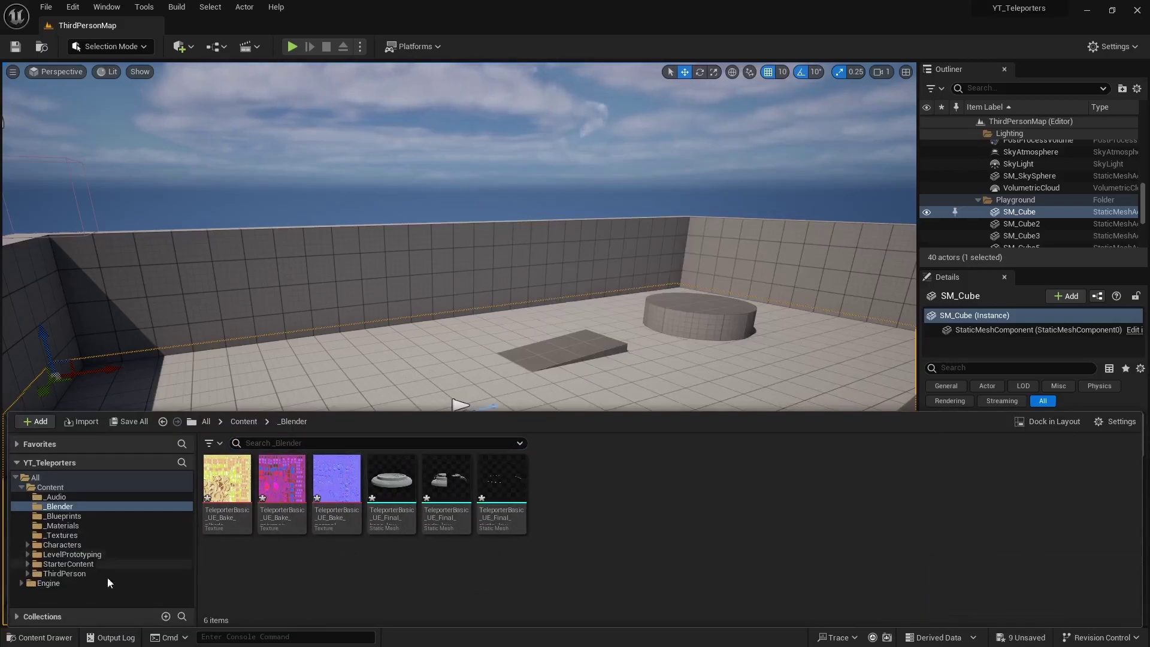
{"action": "key", "text": "alt+Tab"}
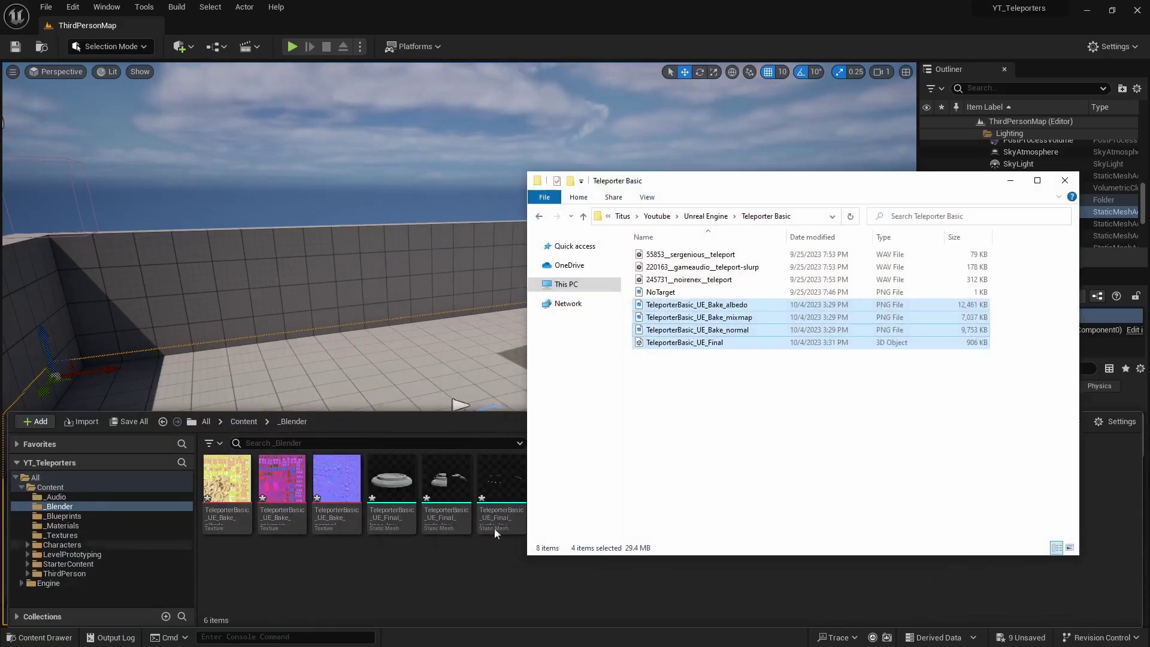
{"action": "left_click", "coordinate": [666, 294]}
{"action": "left_click_drag", "start_coordinate": [51, 537], "coordinate": [64, 535]}
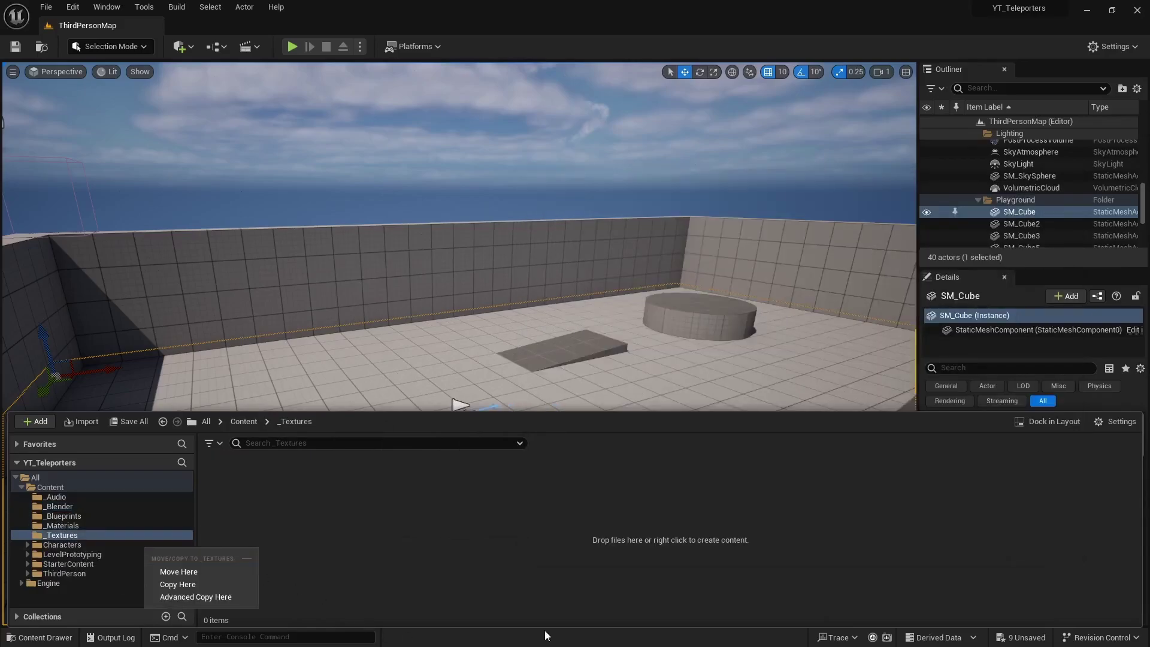
{"action": "left_click", "coordinate": [409, 506]}
{"action": "key", "text": "ctrl+space"}
{"action": "key", "text": "ctrl+space"}
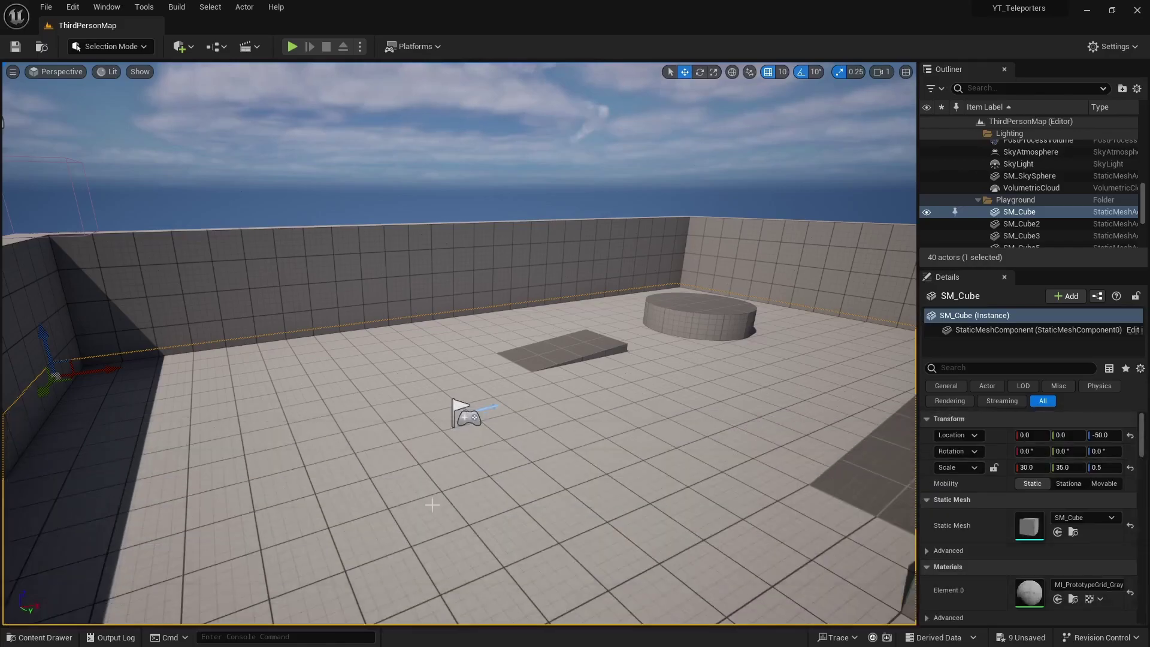
{"action": "key", "text": "alt+Tab"}
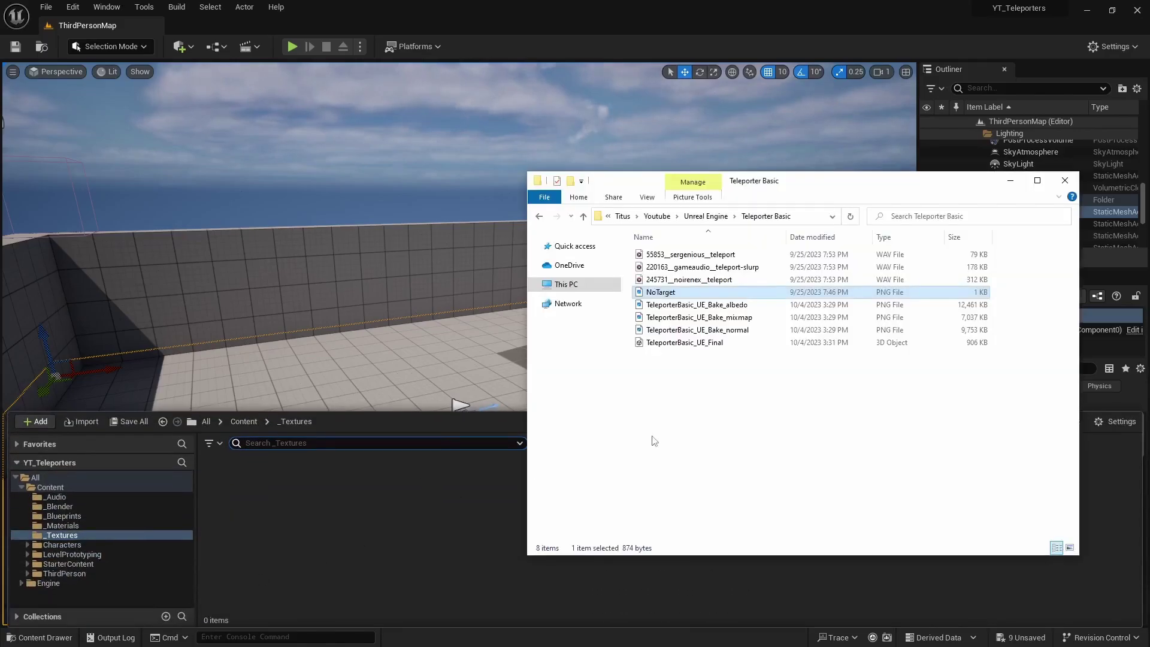
{"action": "left_click_drag", "start_coordinate": [661, 291], "coordinate": [325, 523]}
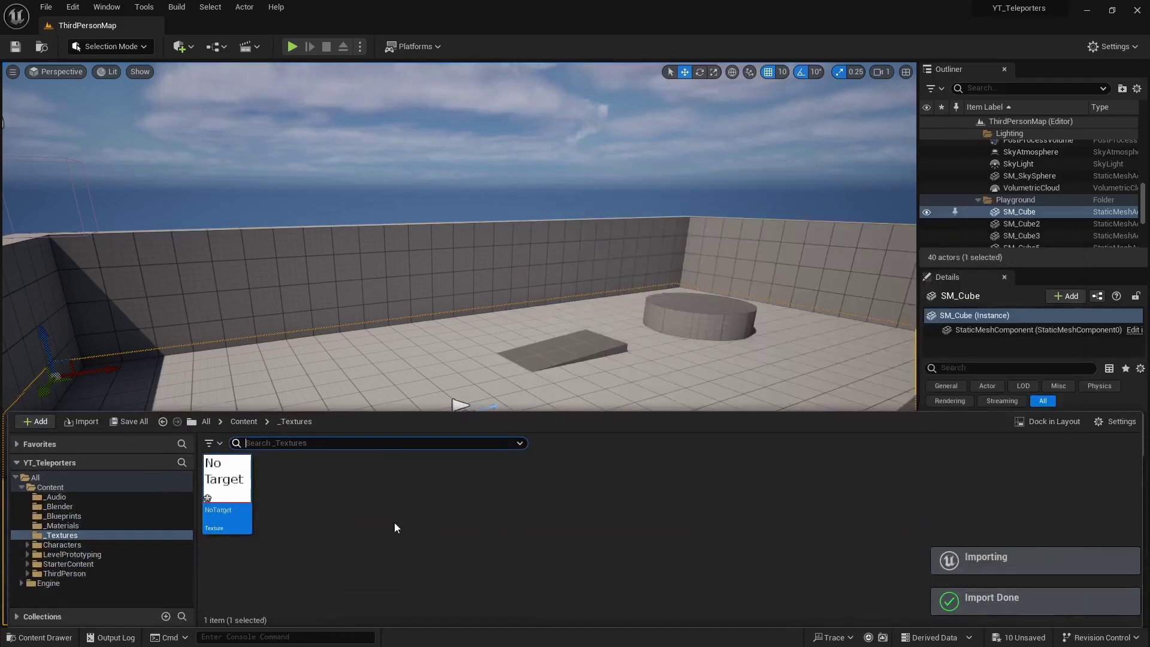
{"action": "mouse_move", "coordinate": [235, 494]}
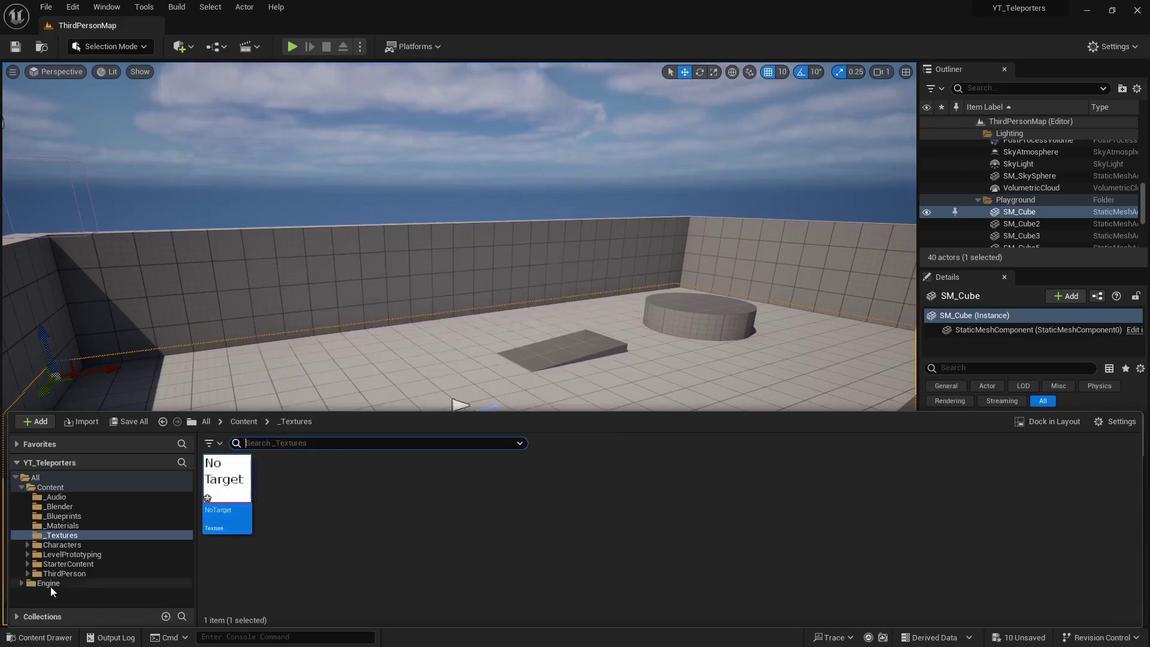
Check that engine content is shown, search the Engine folder for "bad" to inspect the red-cross Bad texture, and return to the unfiltered _Textures folder
{"action": "left_click", "coordinate": [50, 584]}
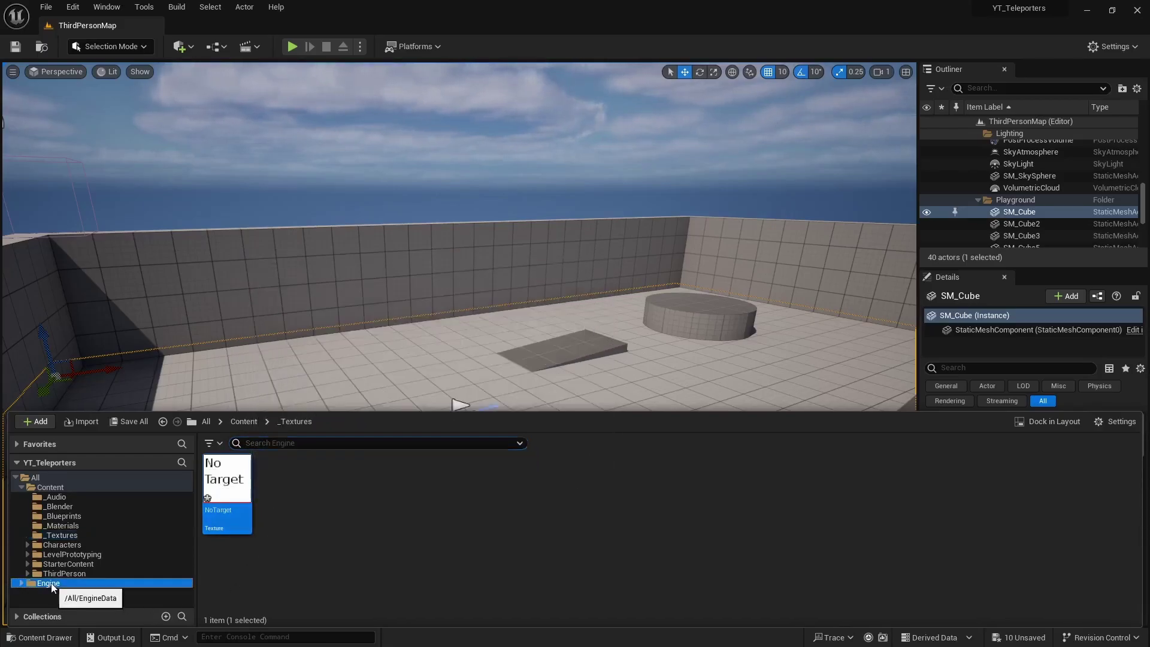
{"action": "left_click", "coordinate": [1107, 421]}
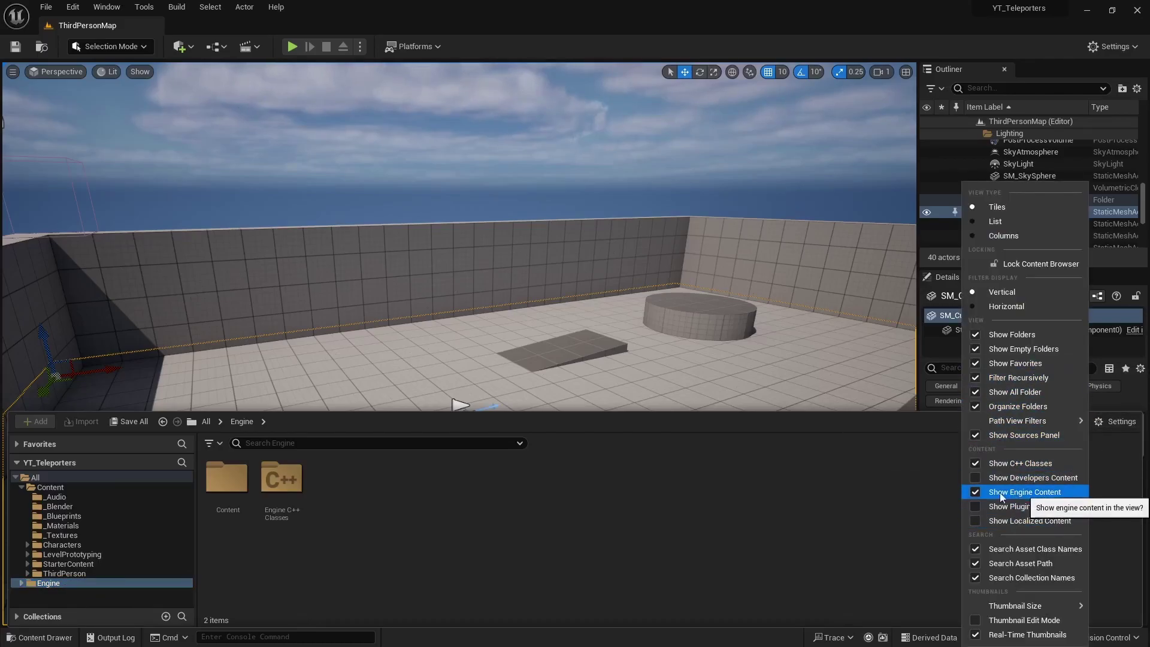
{"action": "left_click", "coordinate": [365, 444]}
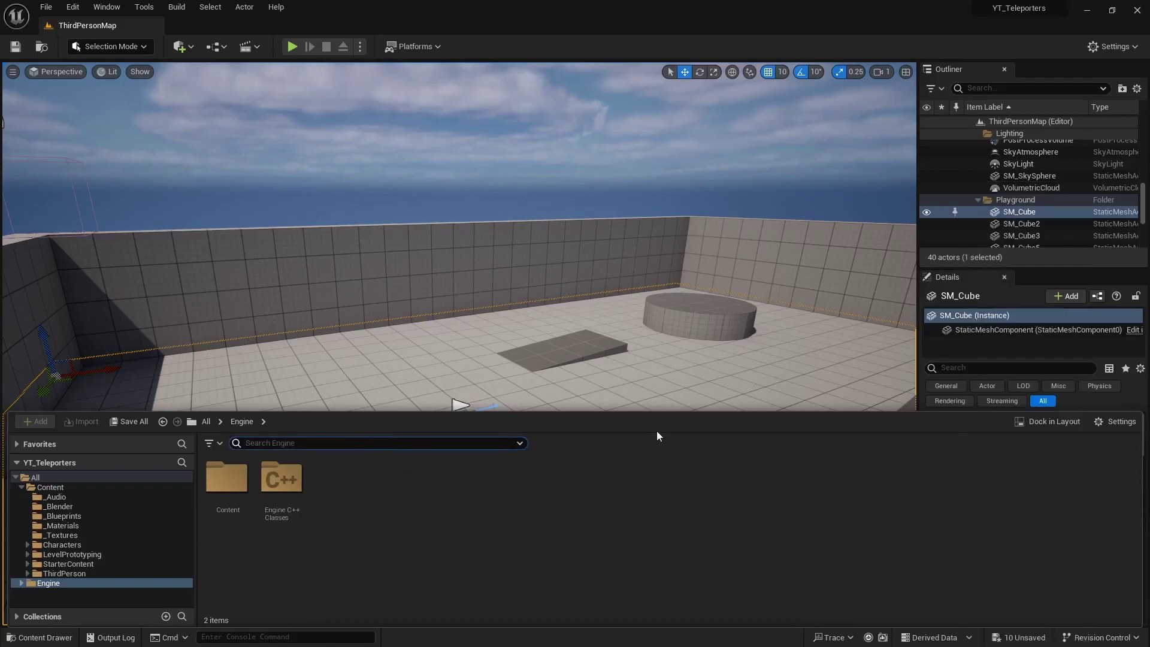
{"action": "type", "text": "bad"}
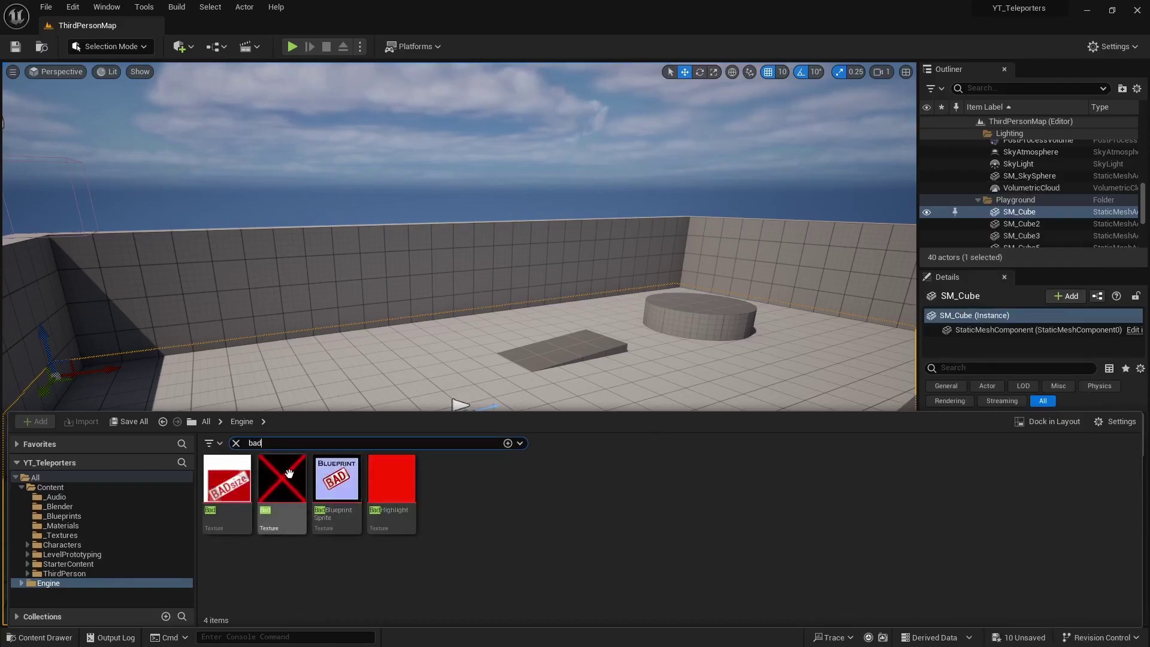
{"action": "left_click", "coordinate": [289, 479]}
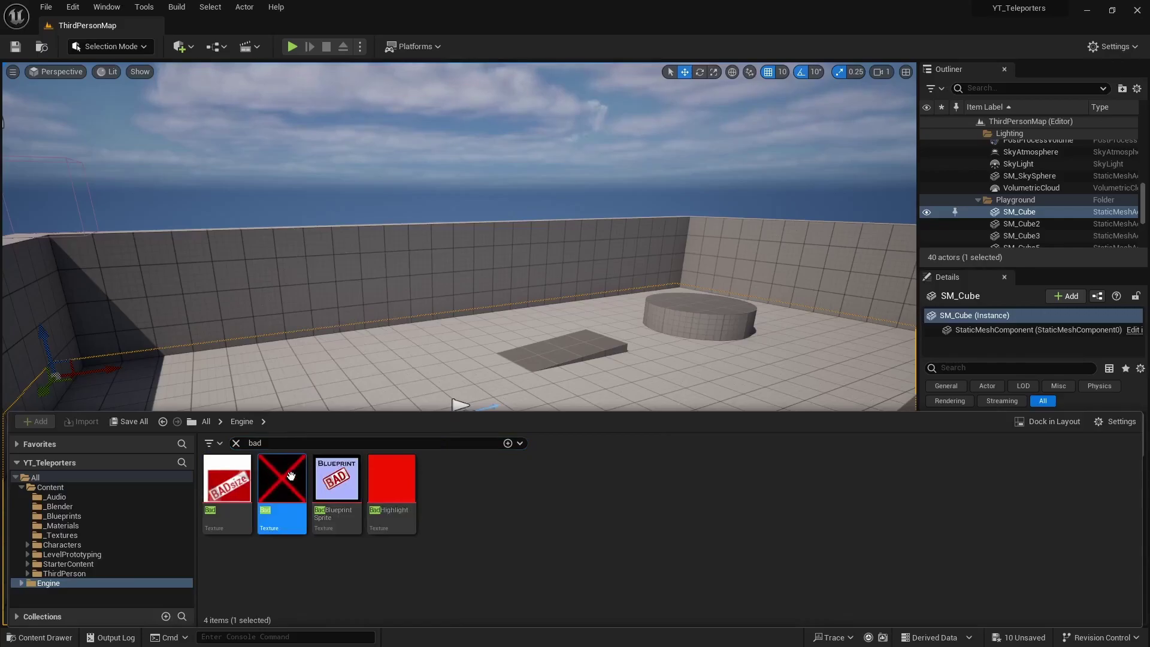
{"action": "mouse_move", "coordinate": [291, 478]}
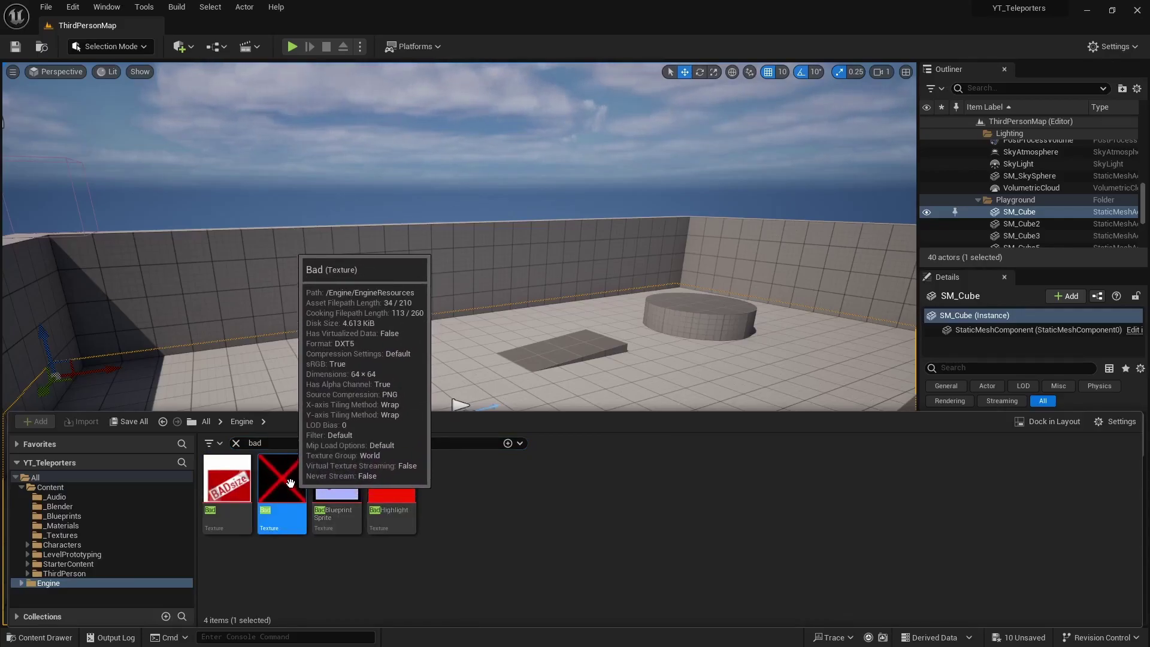
{"action": "left_click", "coordinate": [66, 534]}
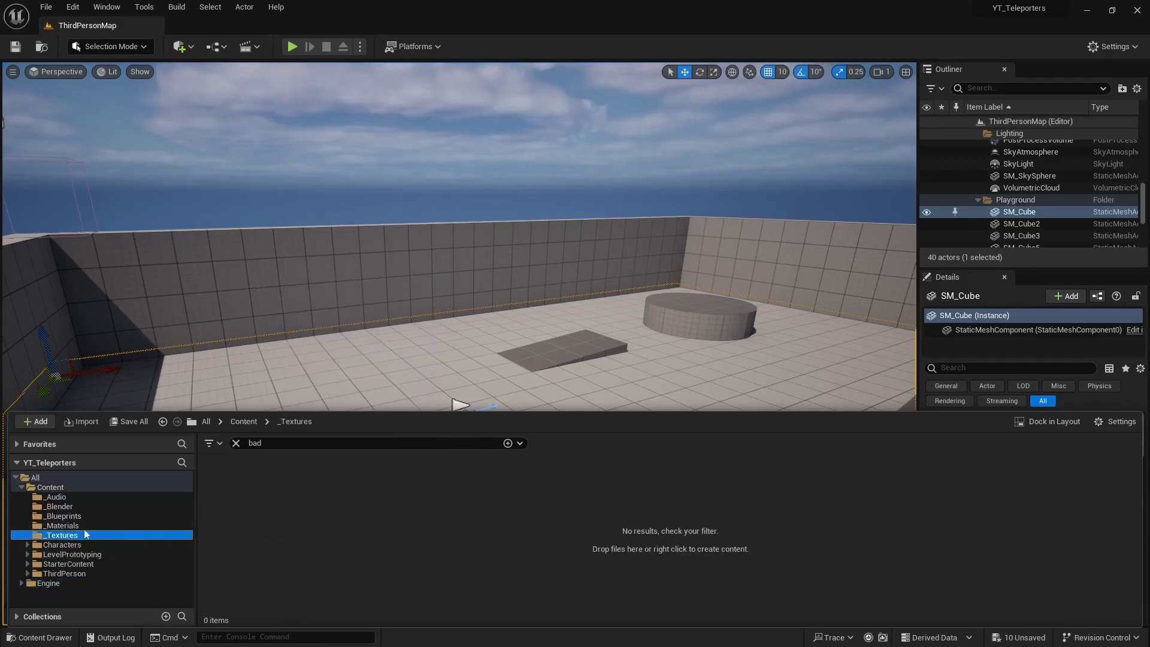
{"action": "left_click", "coordinate": [96, 526]}
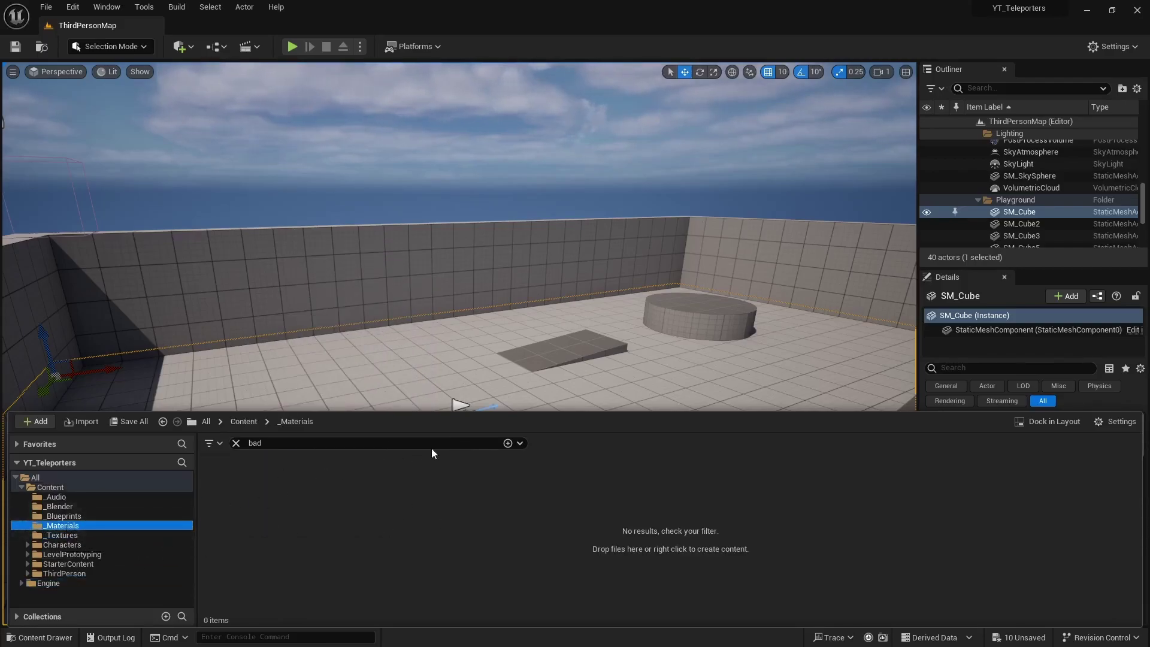
{"action": "left_click", "coordinate": [242, 444]}
{"action": "left_click", "coordinate": [62, 534]}
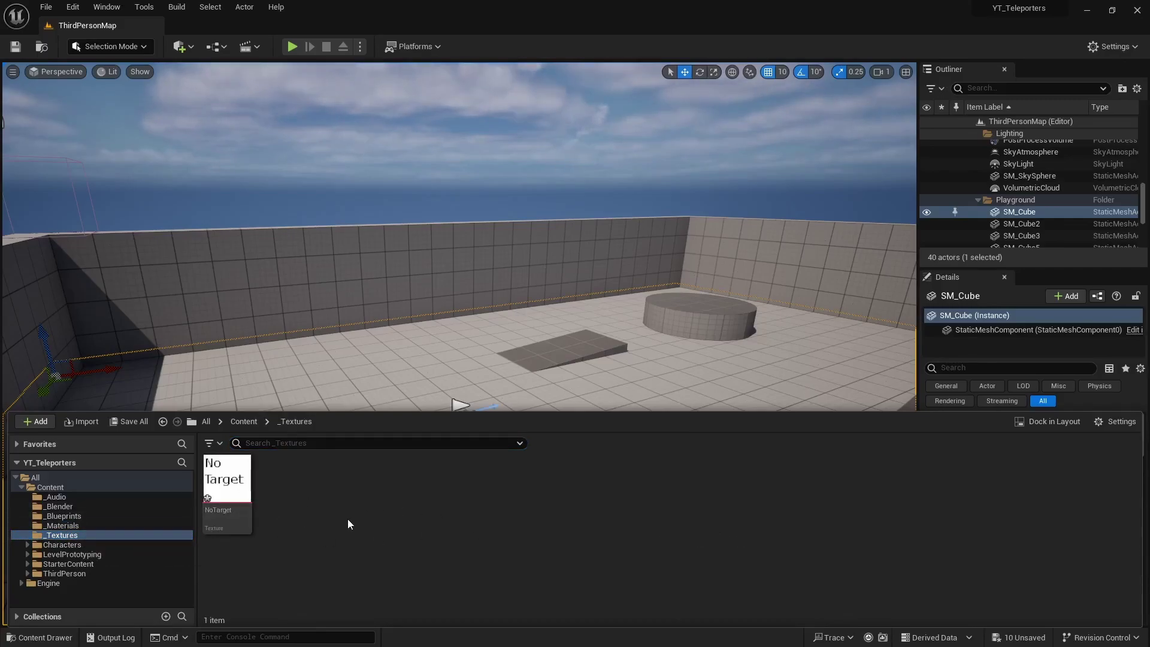
Create an Actor Blueprint class named BP_Teleporter in the _Blueprints folder and dock its editor beside the level tab
{"action": "left_click", "coordinate": [63, 517]}
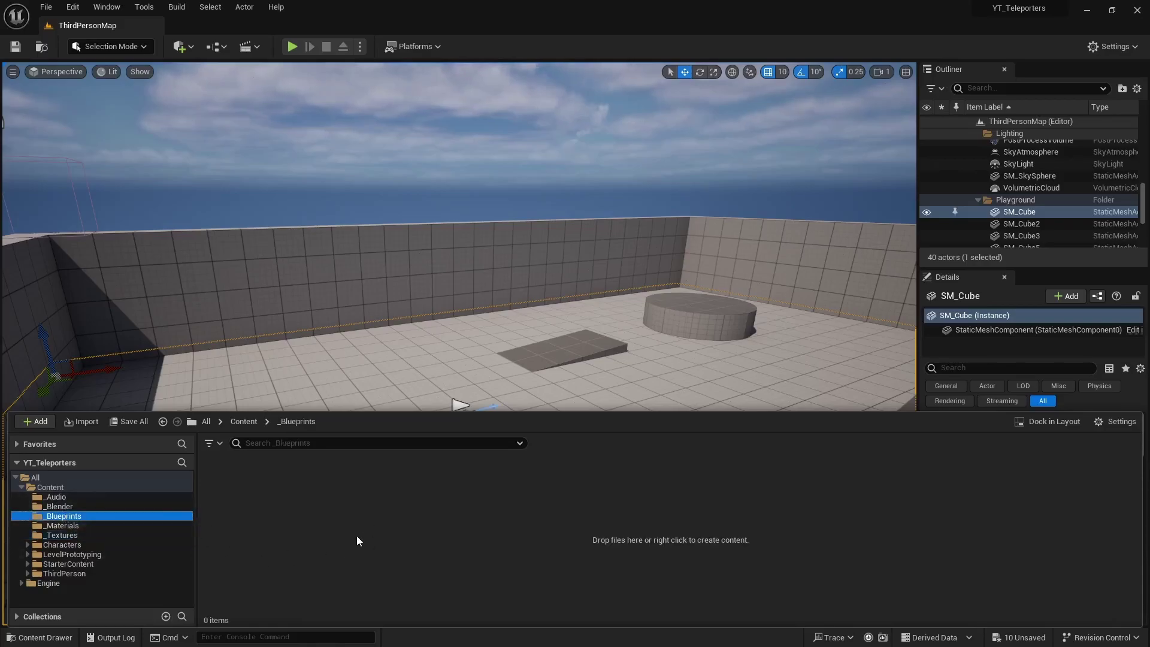
{"action": "right_click", "coordinate": [325, 508]}
{"action": "mouse_move", "coordinate": [387, 272]}
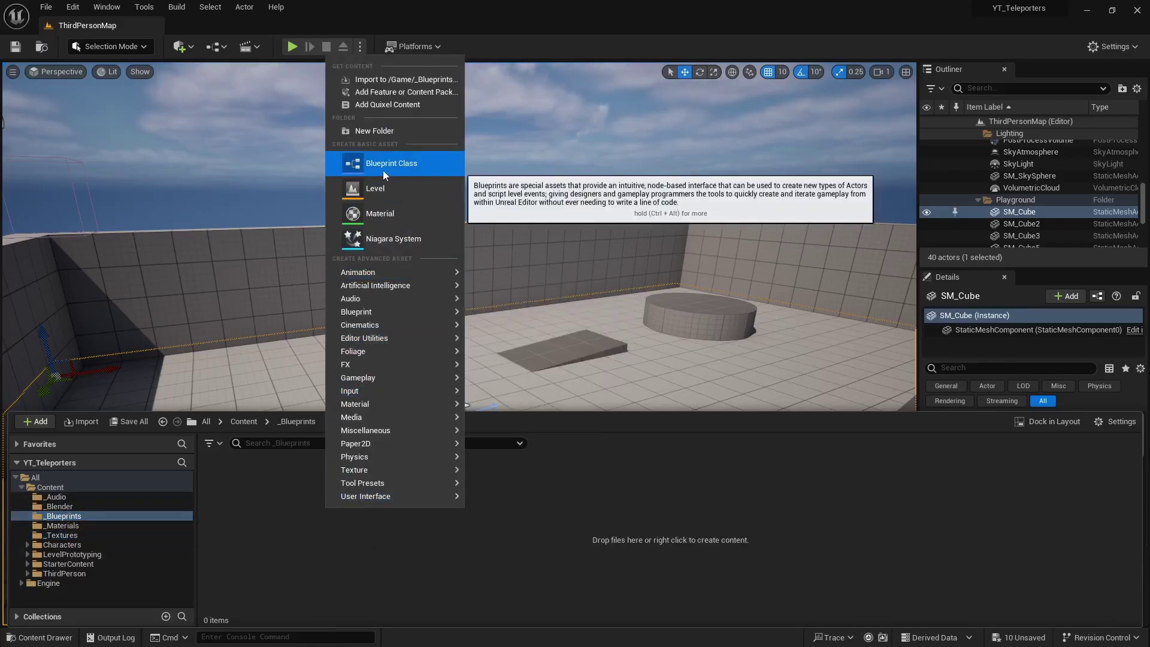
{"action": "left_click", "coordinate": [411, 165]}
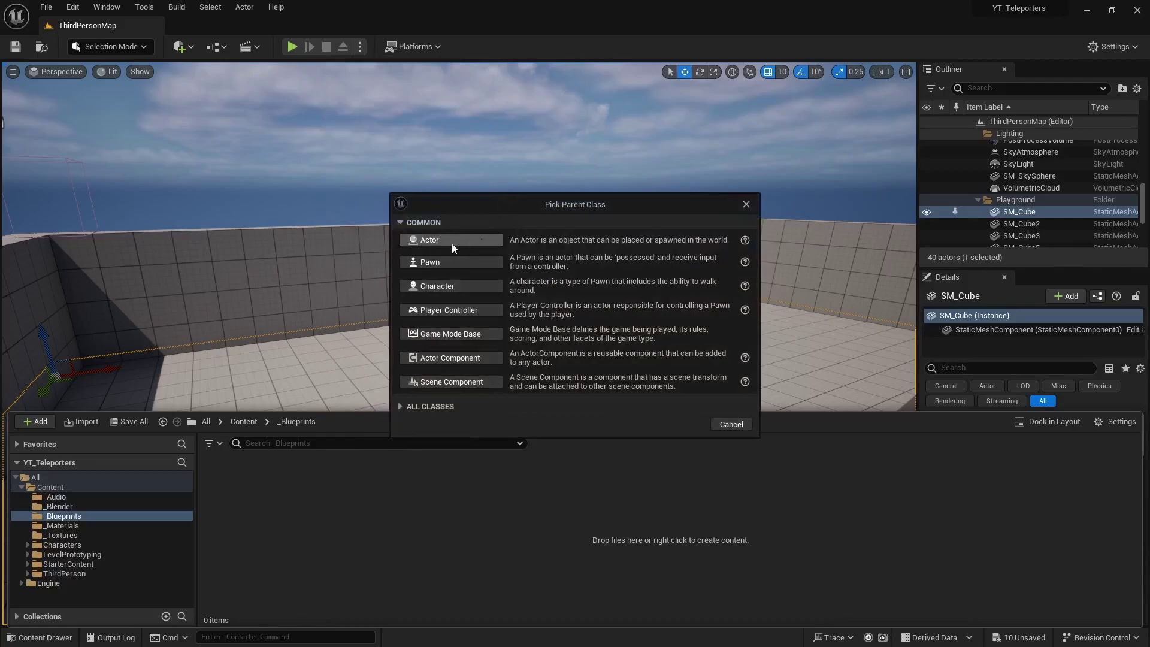
{"action": "left_click", "coordinate": [436, 241]}
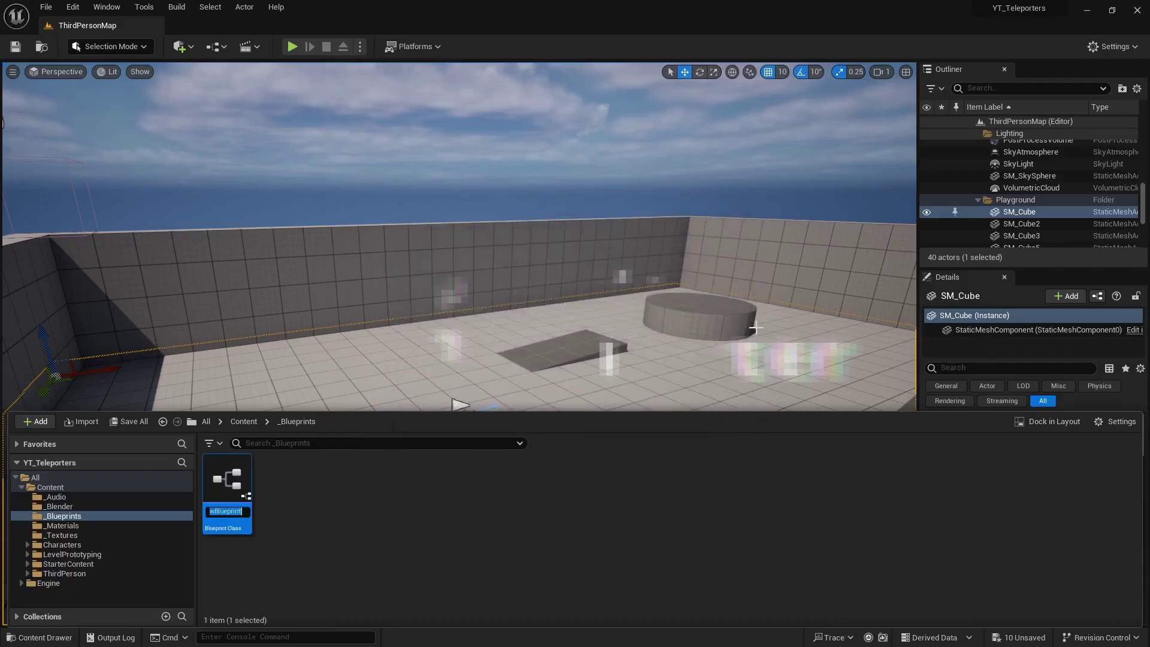
{"action": "type", "text": "BP_Teleporter"}
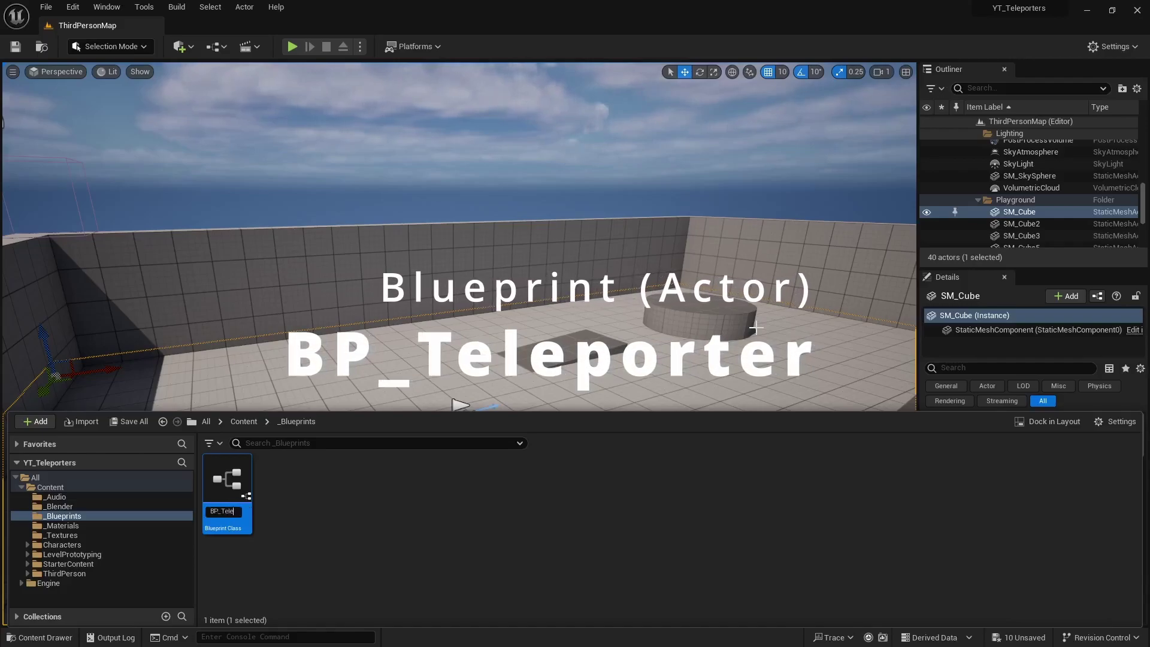
{"action": "key", "text": "Return"}
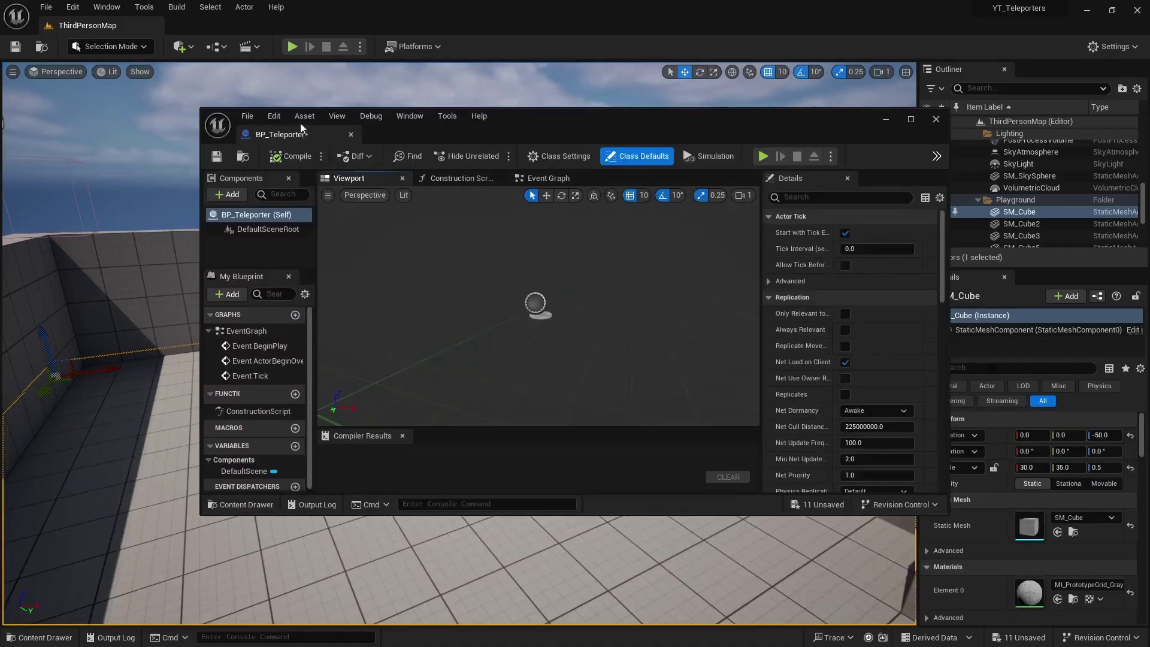
{"action": "left_click_drag", "start_coordinate": [300, 124], "coordinate": [253, 32]}
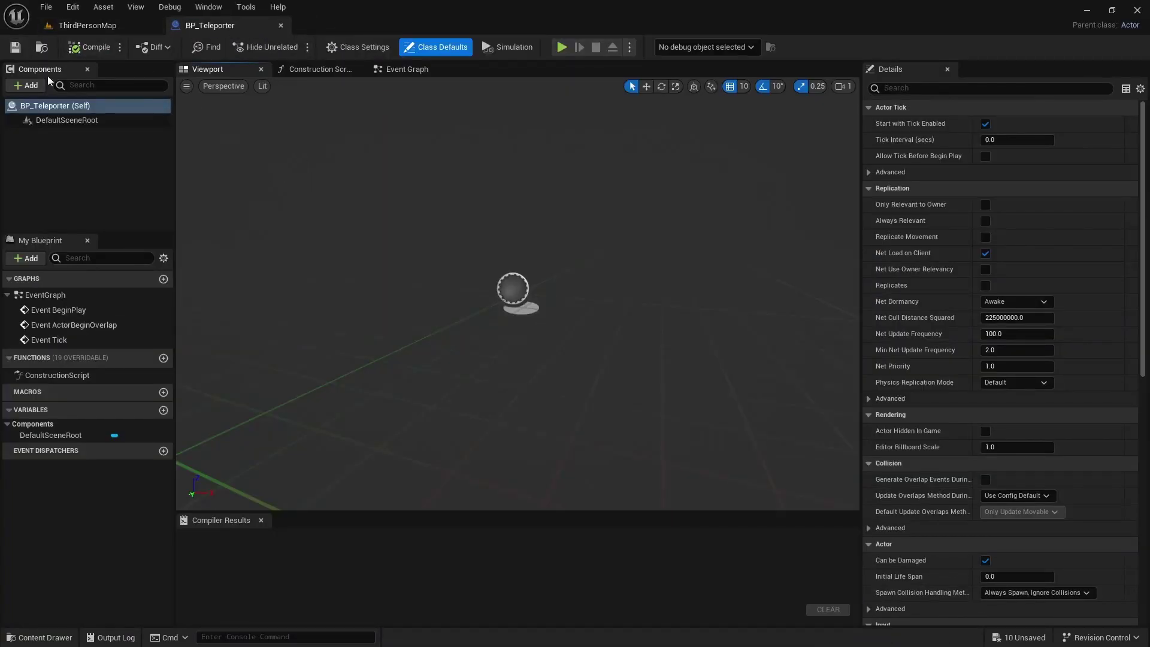
Add the TeleporterBasic base, pads and rivets meshes from the _Blender folder as static mesh components of BP_Teleporter
{"action": "key", "text": "ctrl+space"}
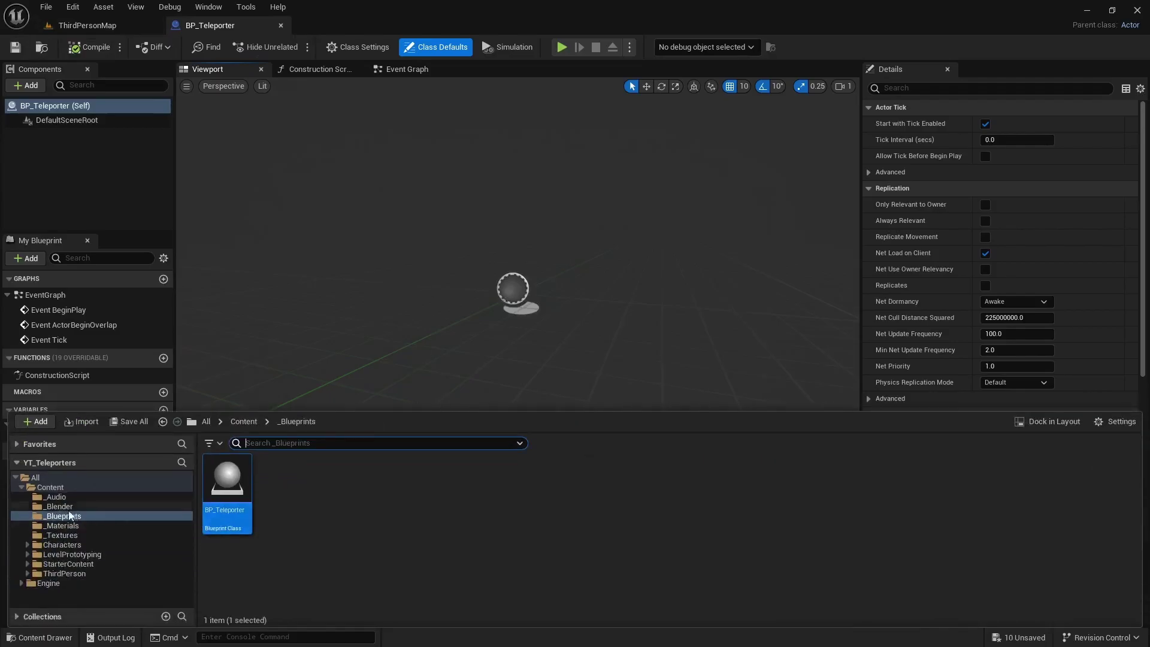
{"action": "left_click", "coordinate": [75, 508]}
{"action": "left_click", "coordinate": [390, 482]}
{"action": "left_click", "coordinate": [507, 486], "text": "shift"}
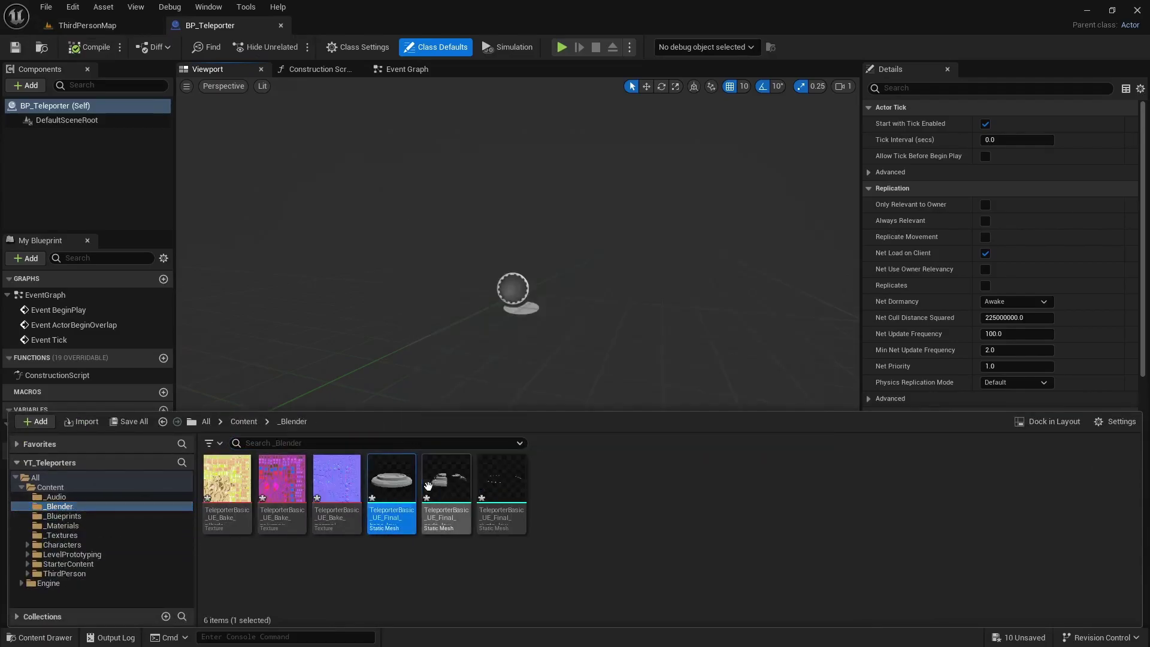
{"action": "mouse_move", "coordinate": [506, 486]}
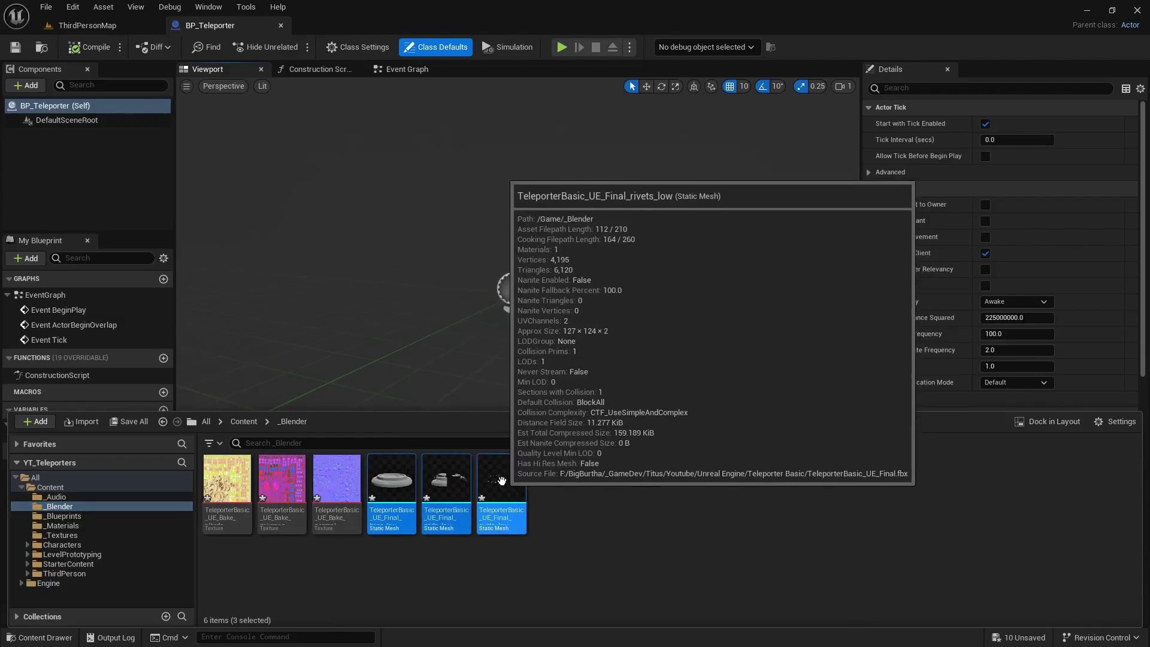
{"action": "left_click", "coordinate": [27, 85]}
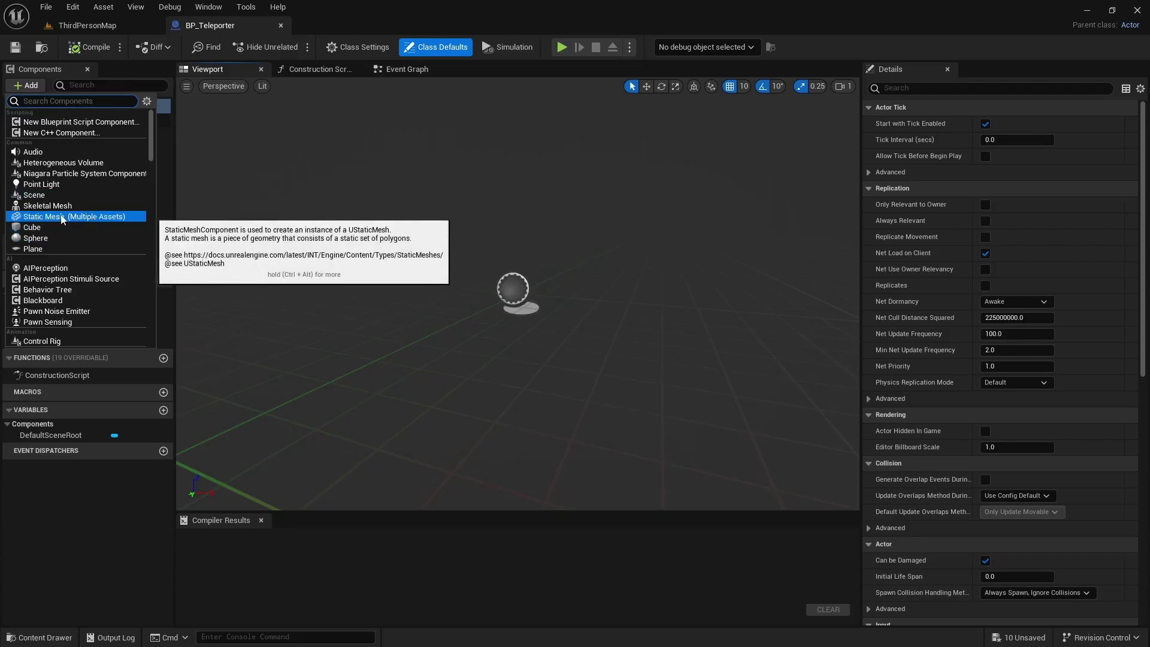
{"action": "key", "text": "Escape"}
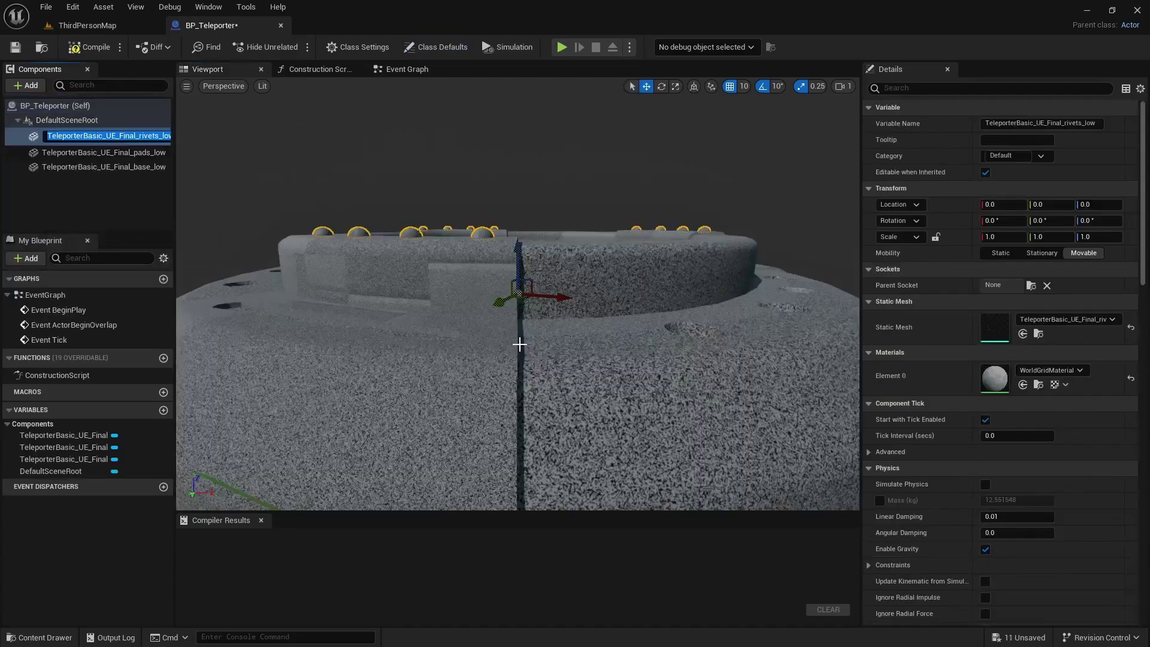
{"action": "scroll", "coordinate": [545, 341], "scroll_direction": "down", "scroll_amount": 5}
{"action": "scroll", "coordinate": [545, 342], "scroll_direction": "up", "scroll_amount": 5}
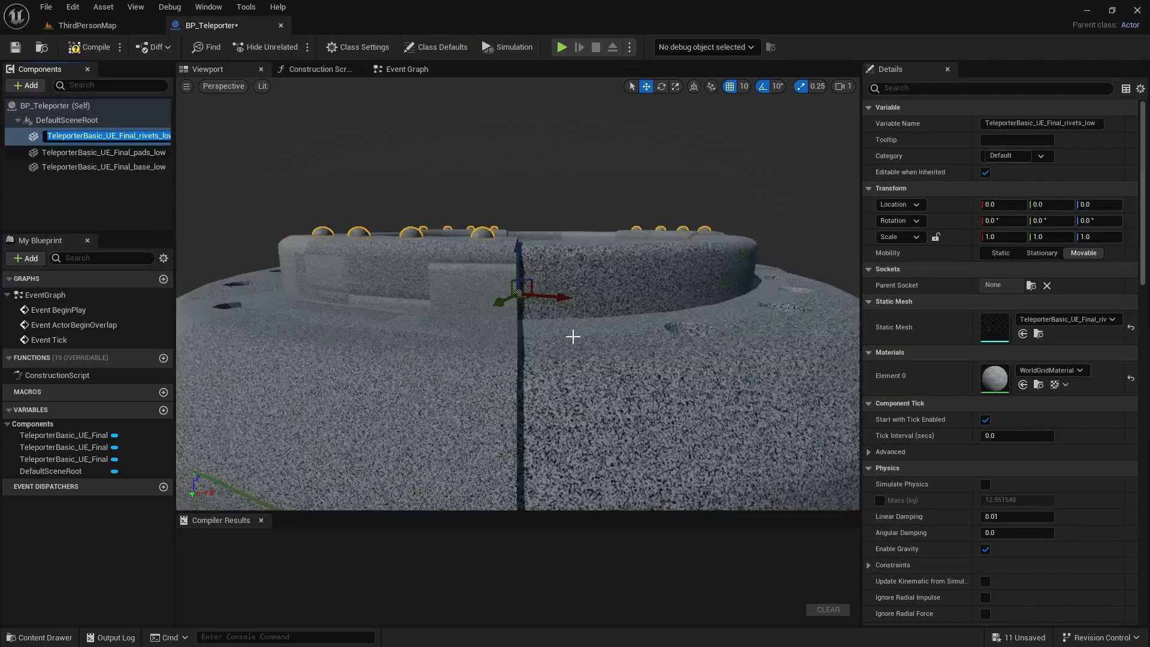
{"action": "right_click_drag", "start_coordinate": [573, 336], "coordinate": [564, 307]}
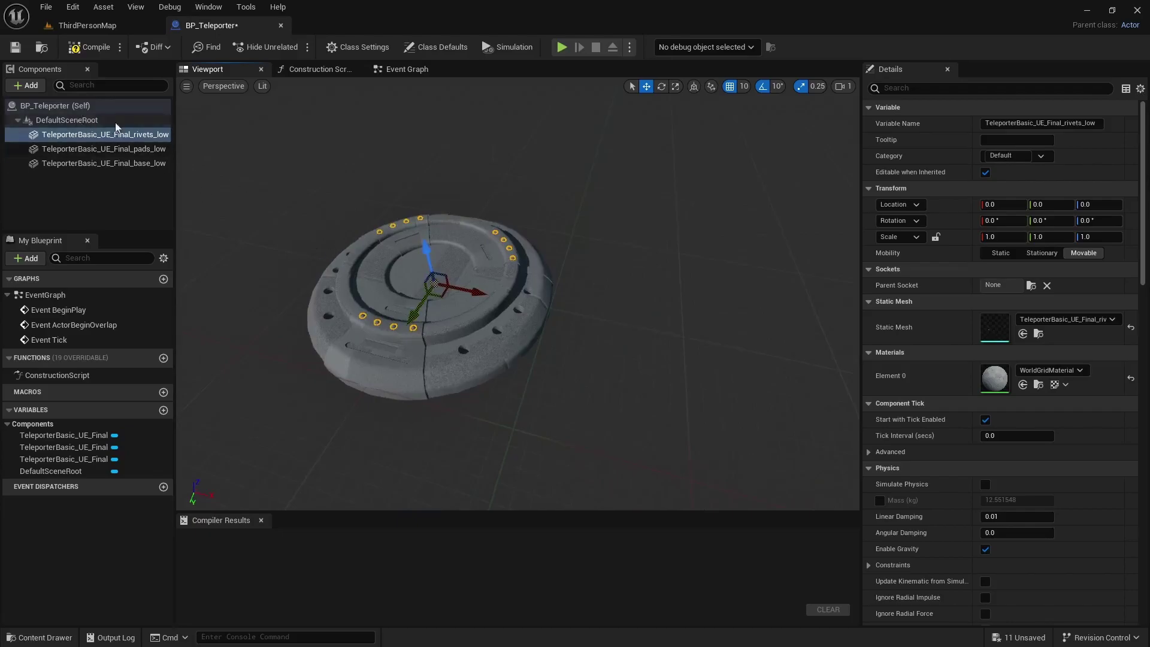
Add a Sphere component under DefaultSceneRoot in BP_Teleporter, keeping its default name
{"action": "left_click", "coordinate": [66, 120]}
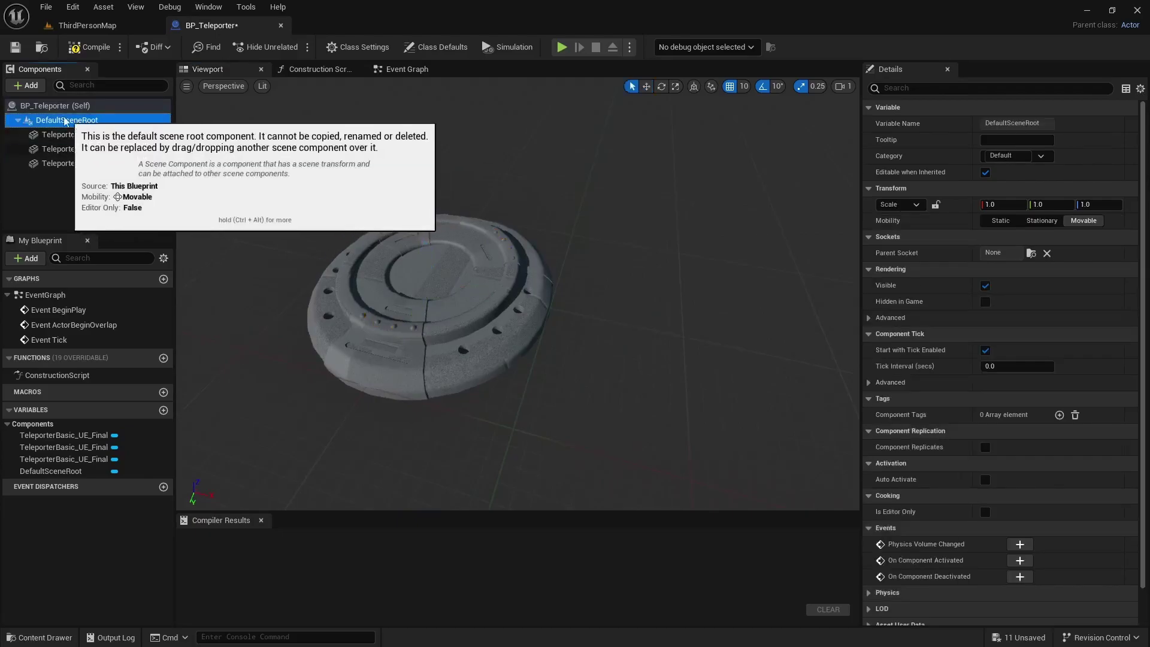
{"action": "left_click", "coordinate": [27, 86]}
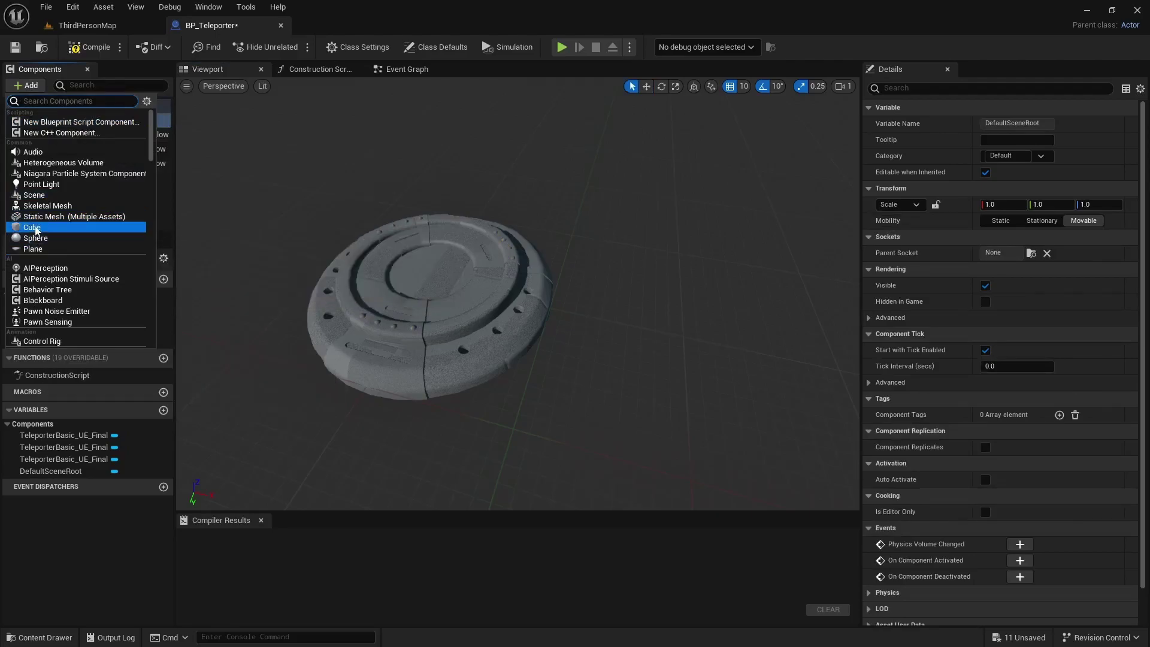
{"action": "left_click", "coordinate": [36, 238]}
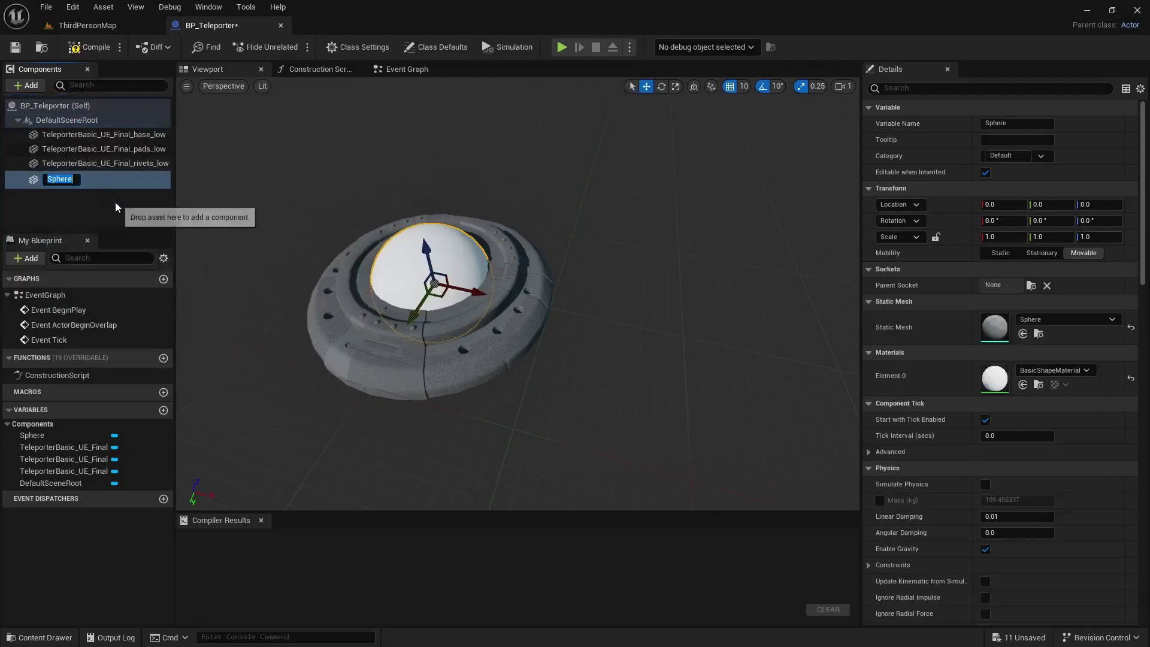
{"action": "key", "text": "Return"}
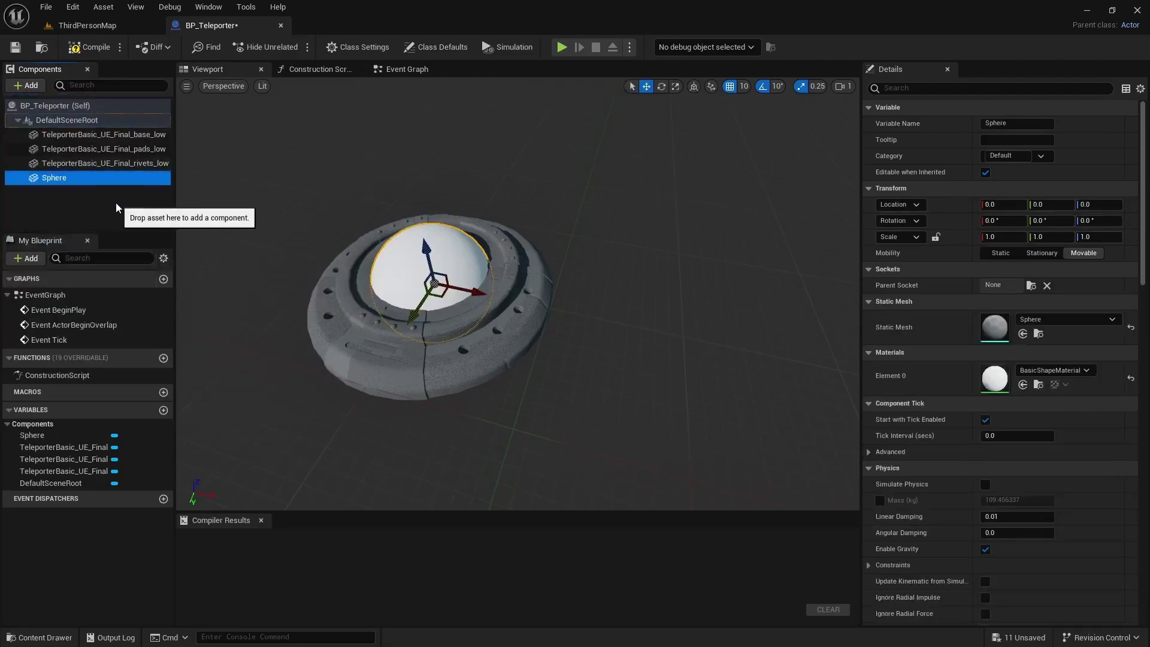
Change the static mesh of the Sphere component in BP_Teleporter to Shape_Cylinder
{"action": "left_click", "coordinate": [1053, 369]}
{"action": "left_click", "coordinate": [1058, 321]}
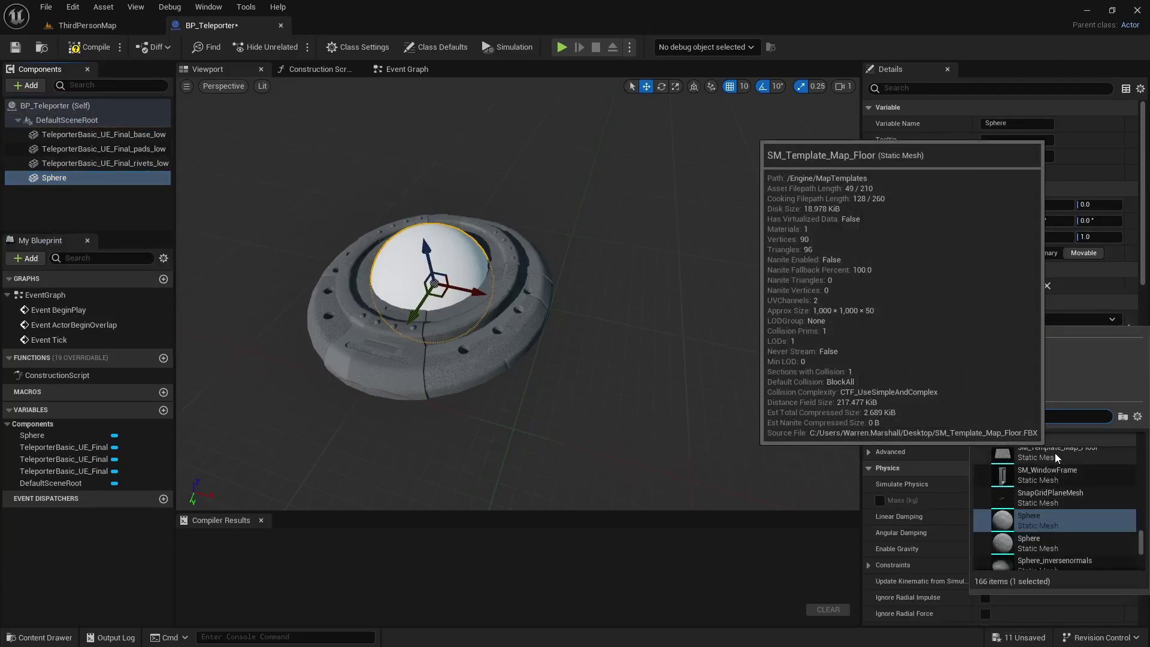
{"action": "type", "text": "cylin"}
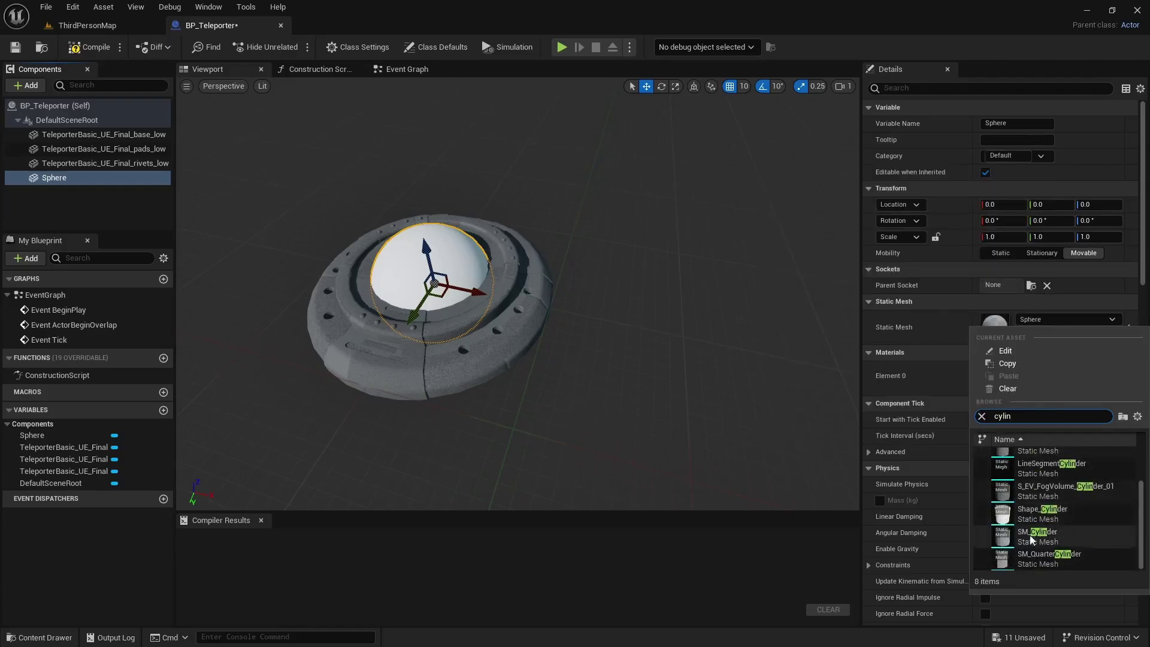
{"action": "left_click", "coordinate": [1043, 516]}
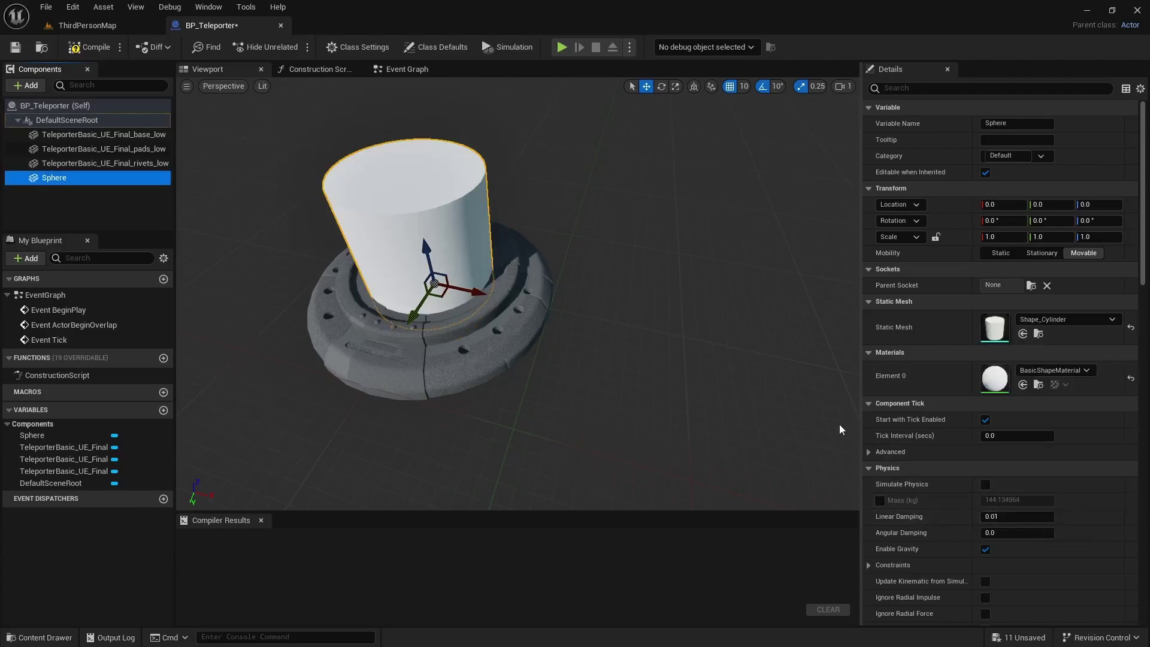
Flatten the cylinder component to a Z scale of 0.1 and raise it above the teleporter to a Z location of 70
{"action": "left_click", "coordinate": [1097, 237]}
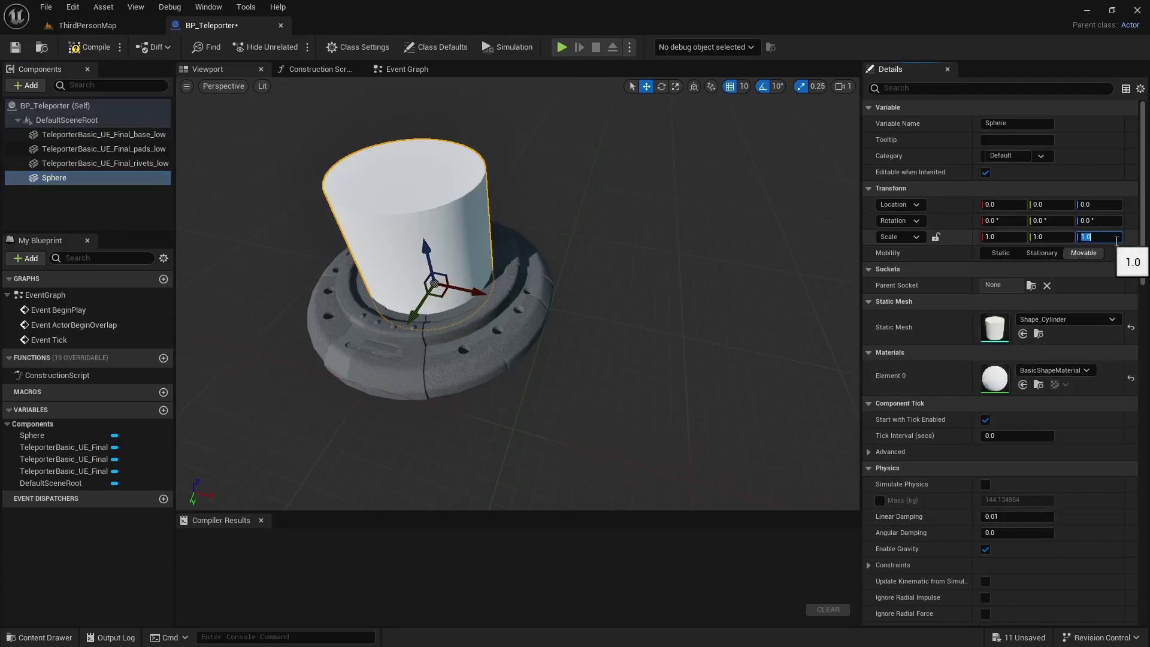
{"action": "type", "text": "0.1"}
{"action": "key", "text": "Return"}
{"action": "left_click_drag", "start_coordinate": [423, 245], "coordinate": [423, 205]}
{"action": "key", "text": "f"}
{"action": "right_click_drag", "start_coordinate": [518, 291], "coordinate": [534, 256]}
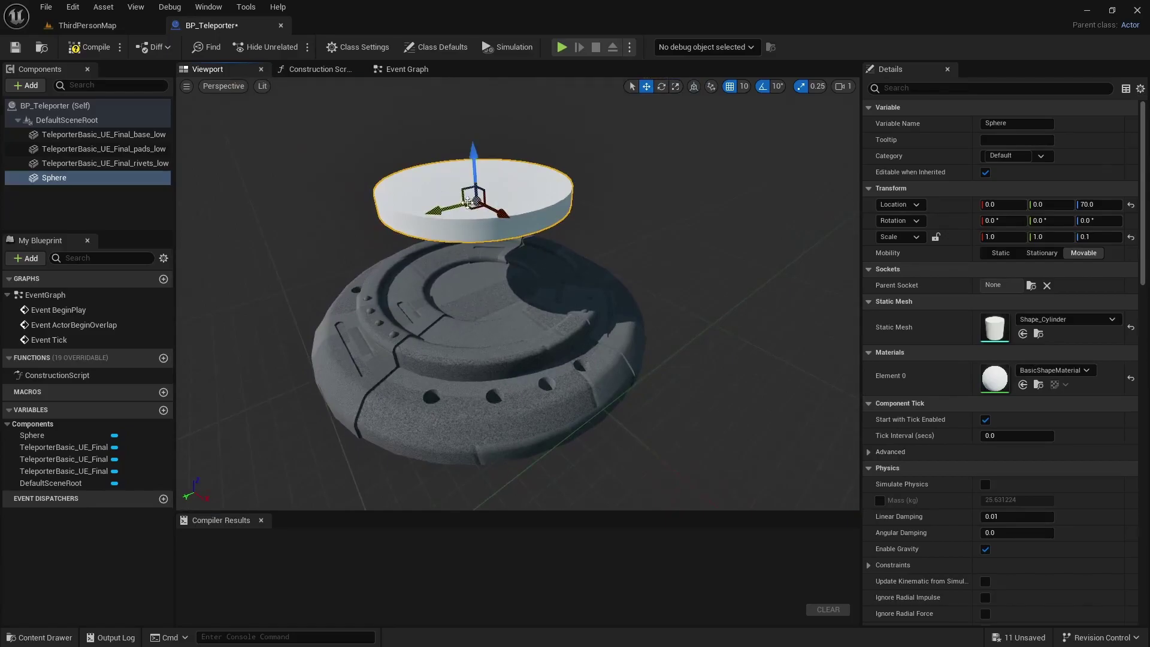
Delete the Sphere component from BP_Teleporter and compile the Blueprint
{"action": "right_click", "coordinate": [55, 178]}
{"action": "left_click", "coordinate": [104, 289]}
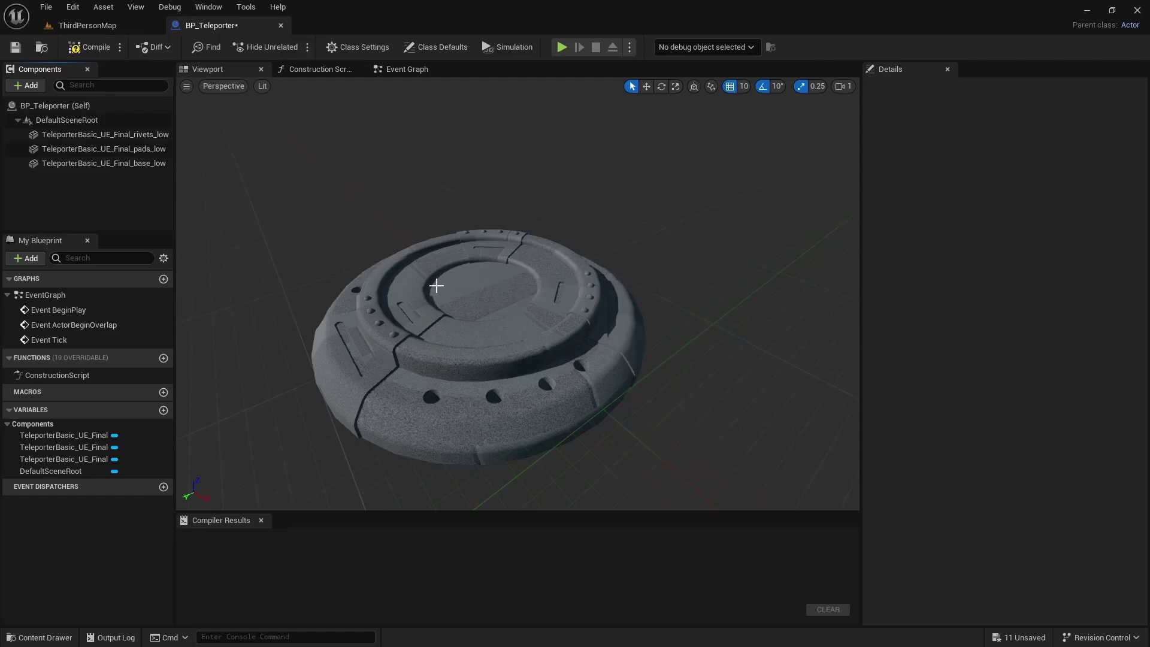
{"action": "left_click", "coordinate": [89, 47]}
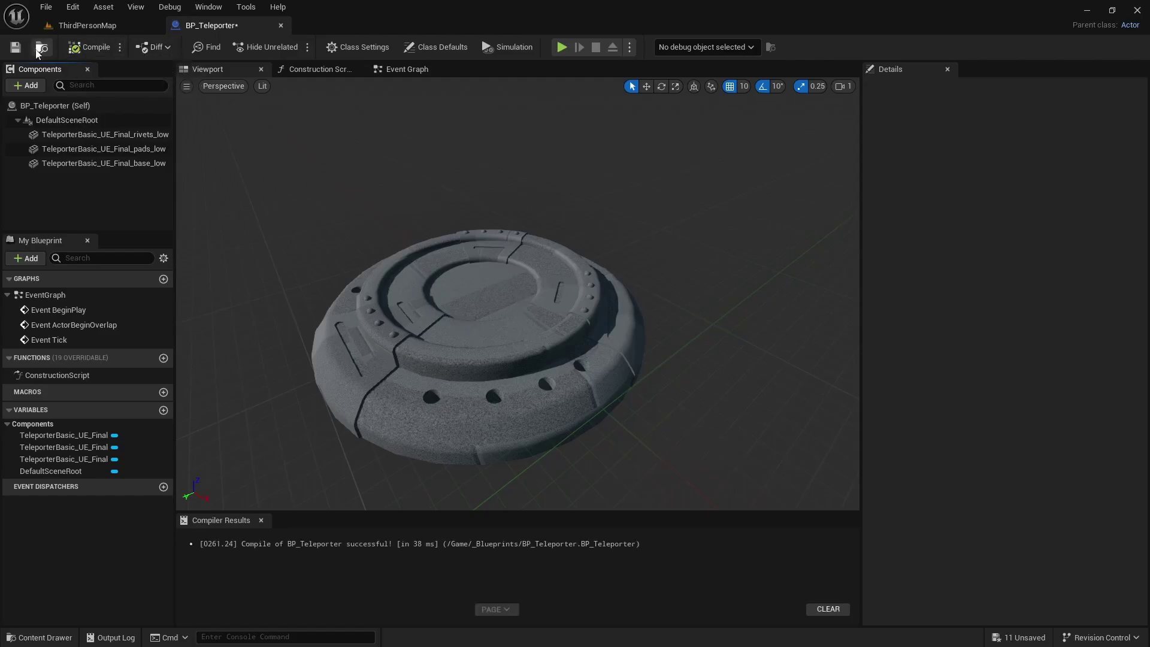
From the ThirdPersonMap level, create a Material named M_Teleporter in the _Blender content folder
{"action": "left_click", "coordinate": [87, 25]}
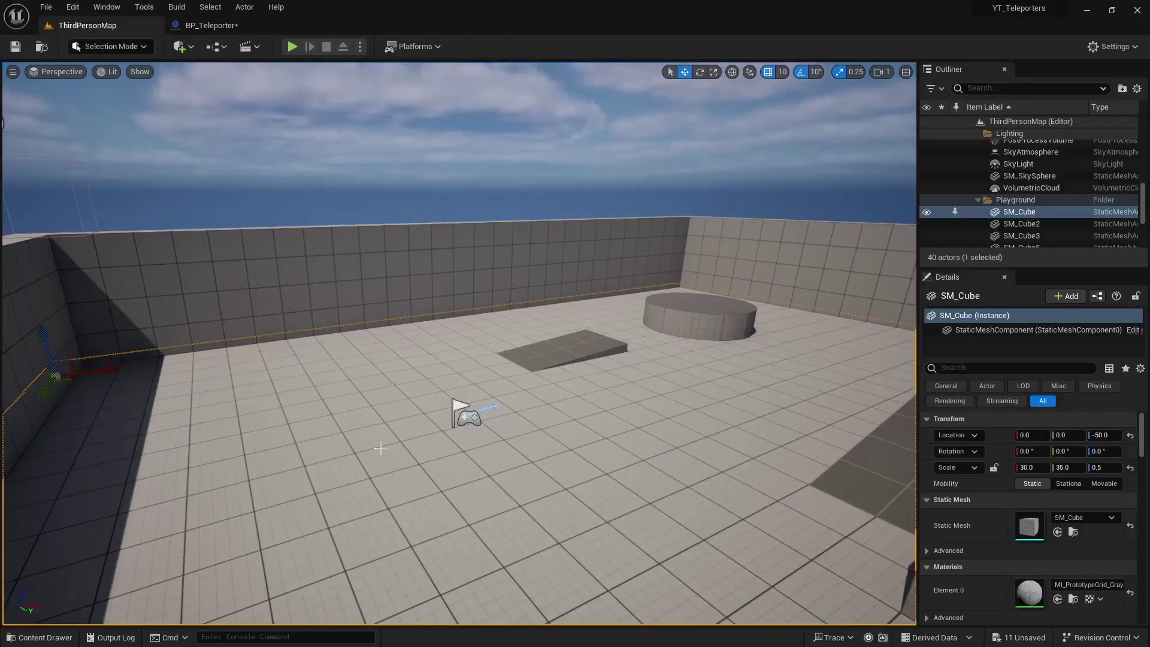
{"action": "key", "text": "ctrl+space"}
{"action": "left_click", "coordinate": [575, 534]}
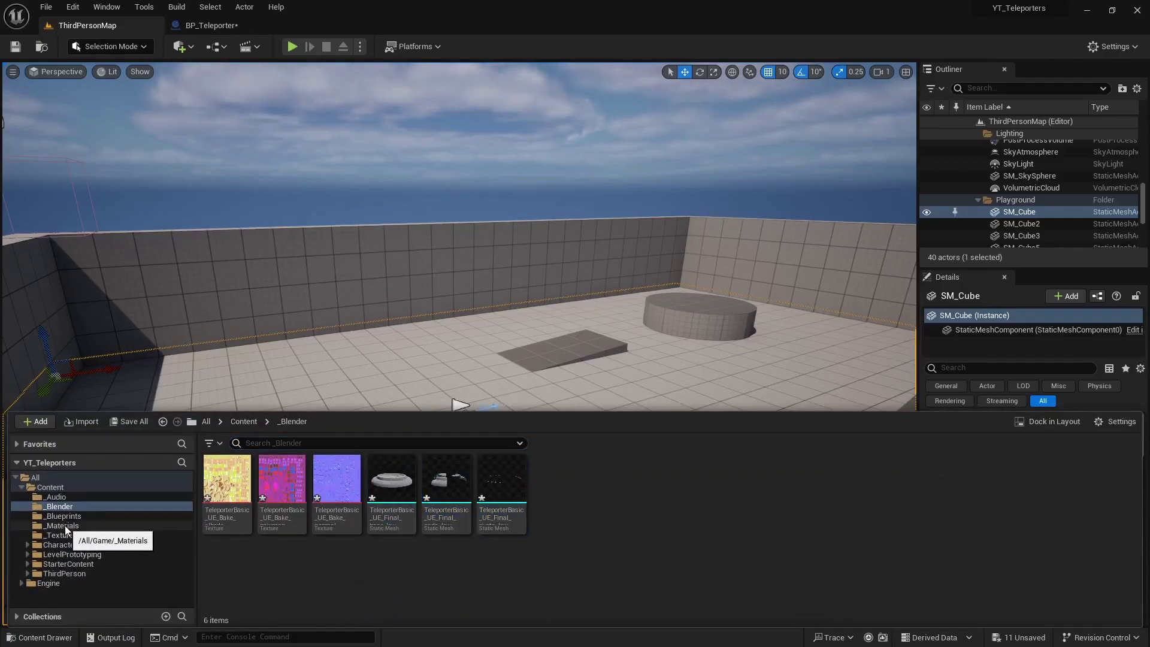
{"action": "right_click", "coordinate": [611, 505]}
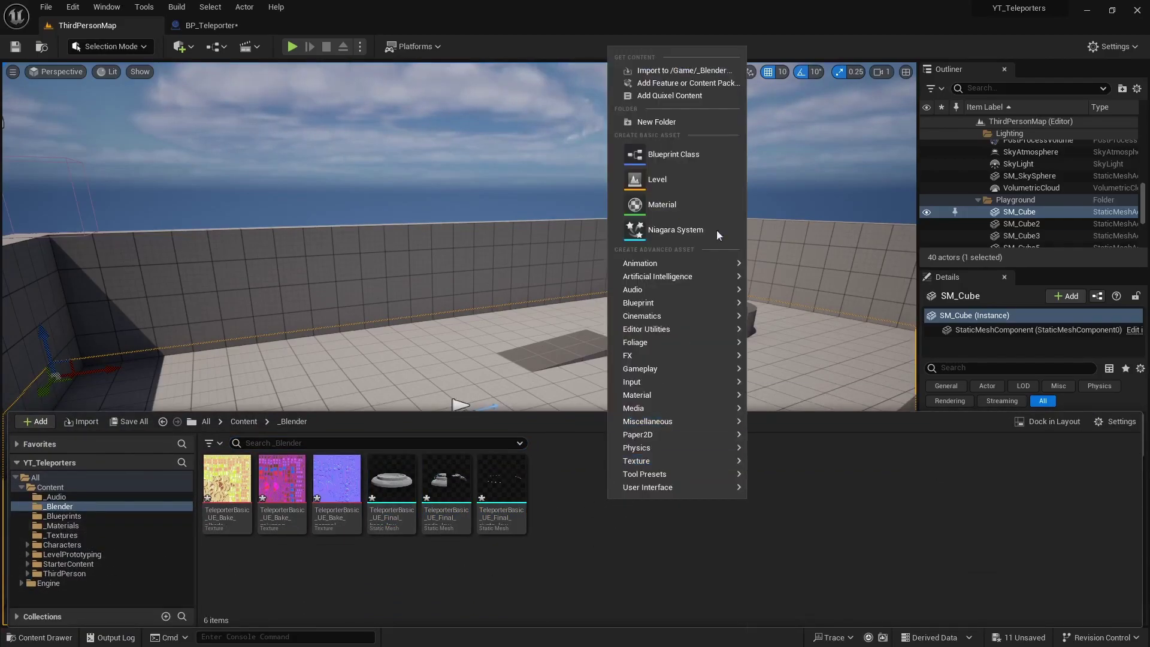
{"action": "left_click", "coordinate": [659, 204]}
{"action": "type", "text": "M_Teleporter"}
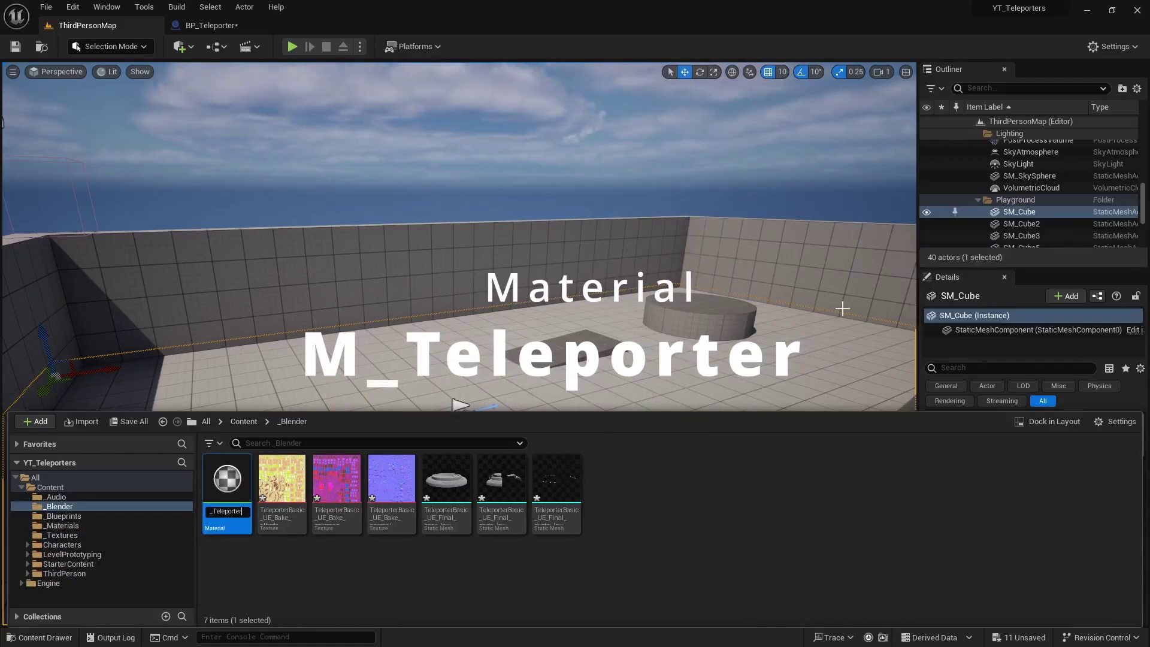
{"action": "key", "text": "Return"}
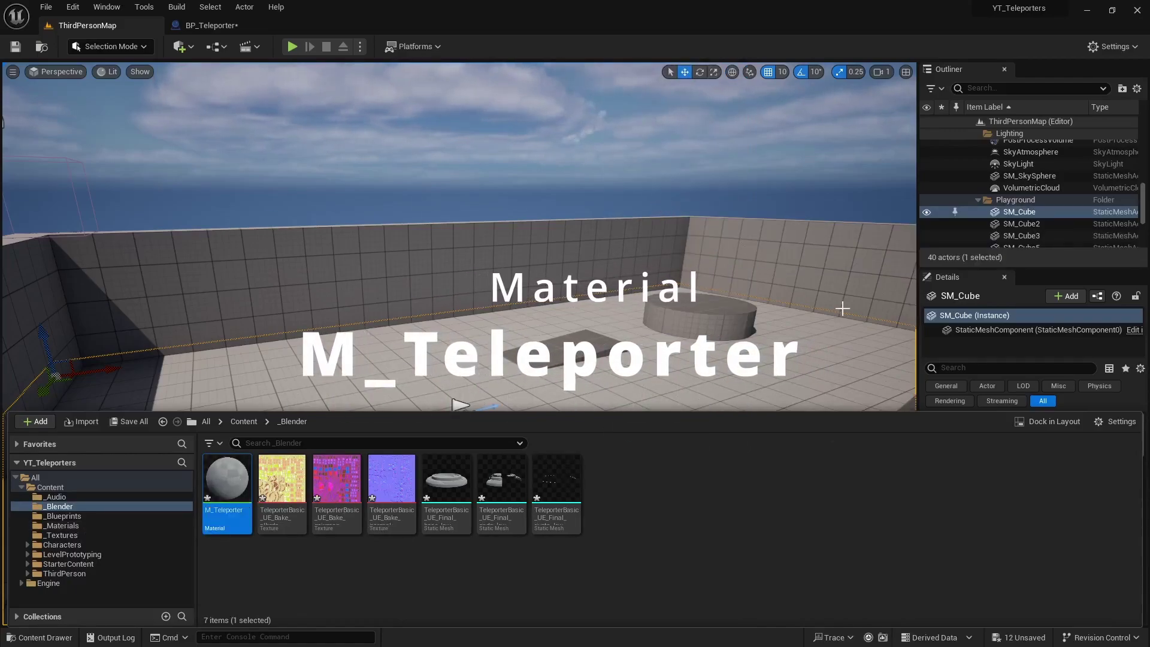
Open M_Teleporter and add the three TeleporterBasic_UE_Bake textures from the _Blender folder to its graph as texture samples
{"action": "double_click", "coordinate": [237, 485]}
{"action": "right_click_drag", "start_coordinate": [440, 382], "coordinate": [648, 393]}
{"action": "key", "text": "ctrl+space"}
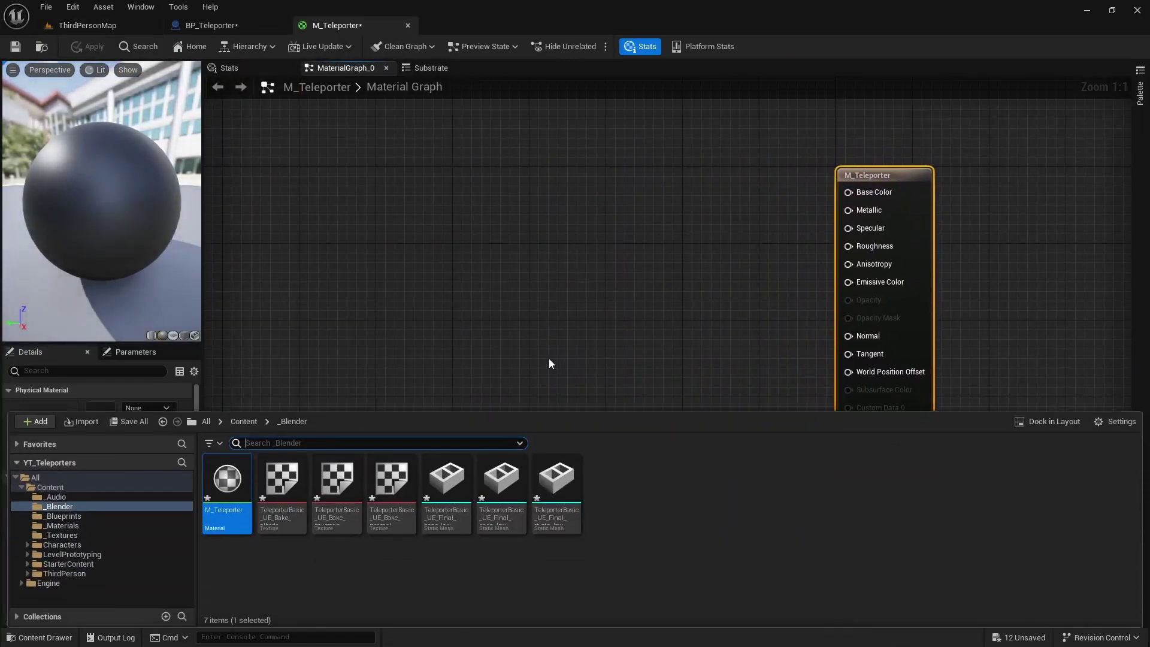
{"action": "left_click", "coordinate": [294, 484]}
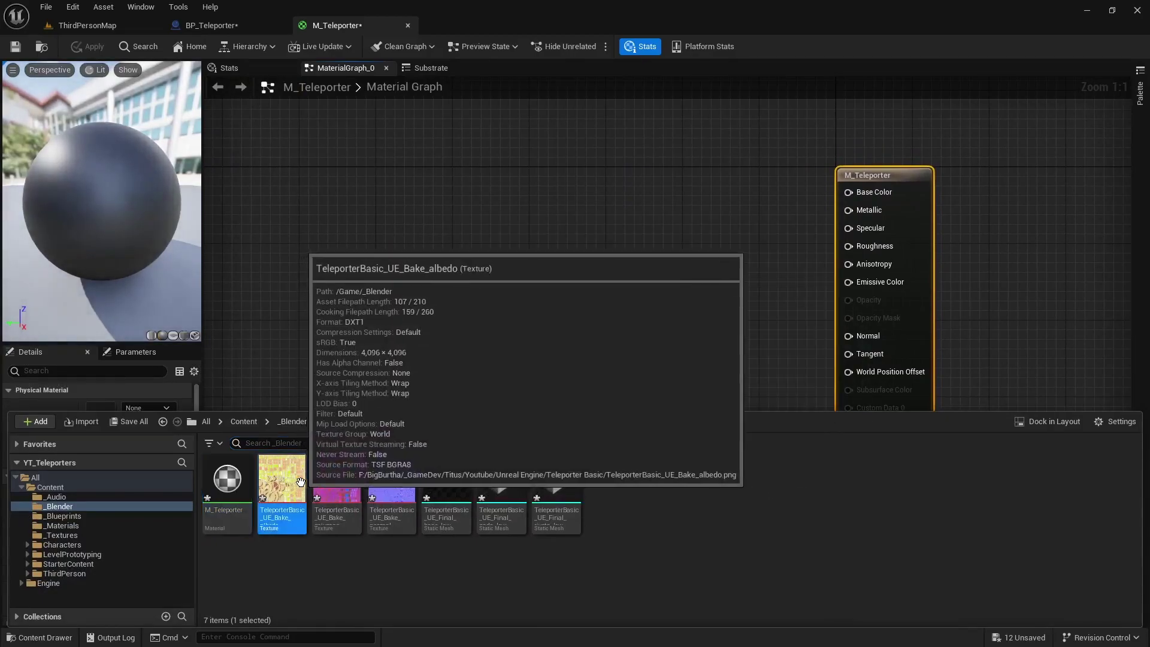
{"action": "left_click", "coordinate": [391, 482], "text": "shift"}
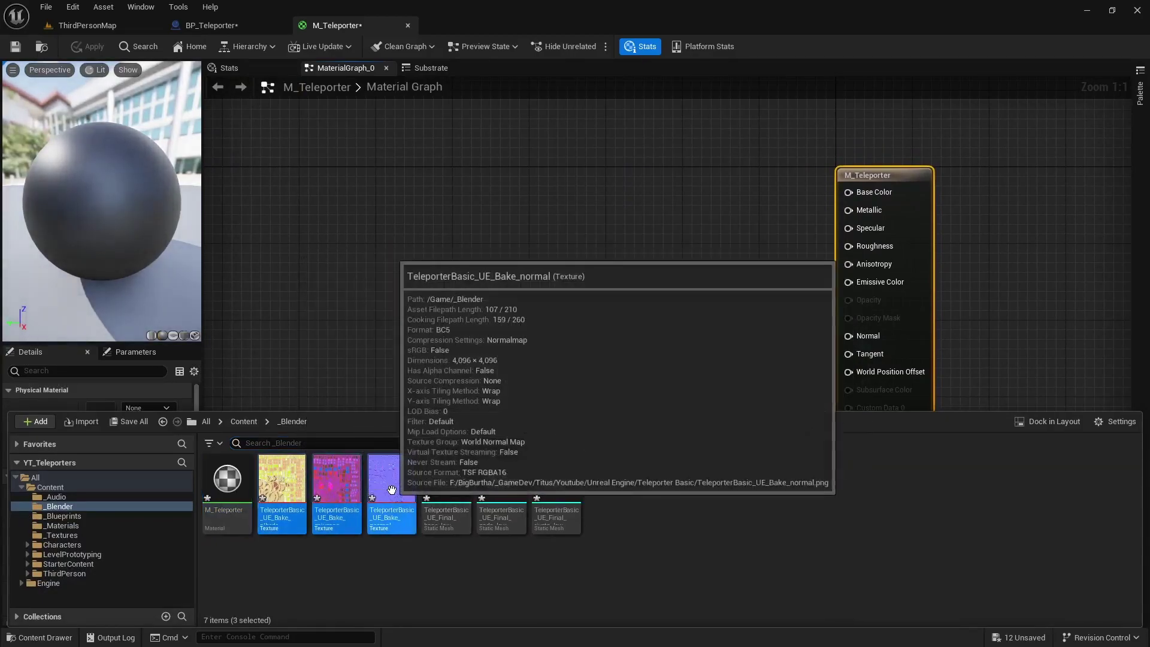
{"action": "left_click_drag", "start_coordinate": [392, 490], "coordinate": [384, 257]}
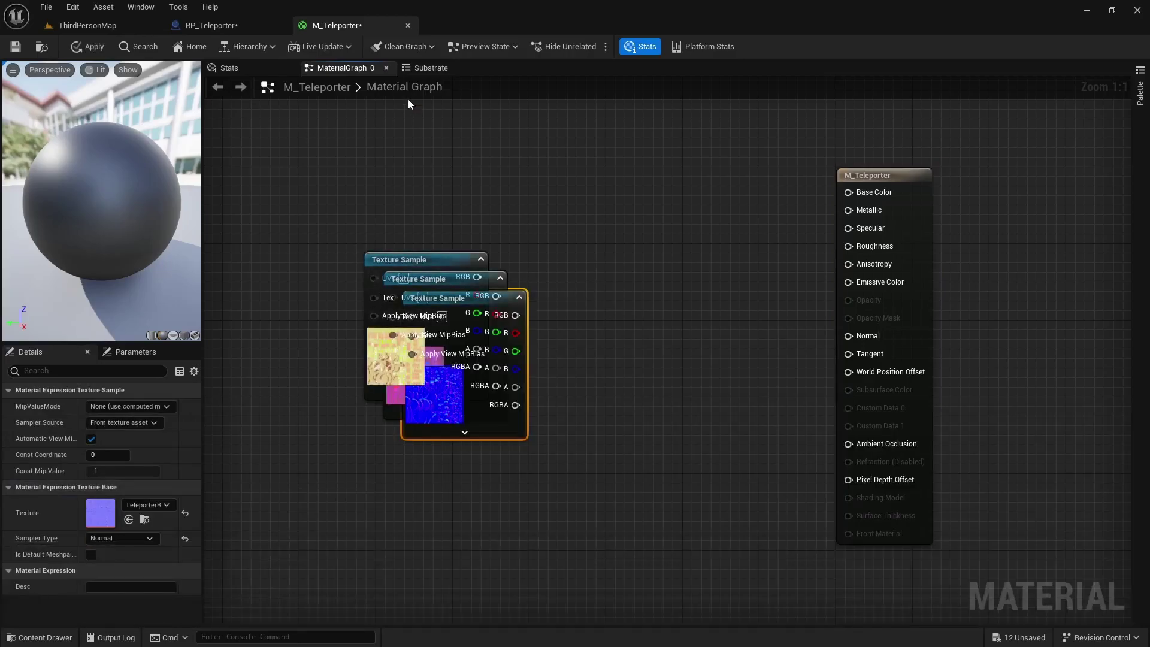
Arrange the three texture samples in a column beside the M_Teleporter node, with albedo uppermost, normal in the middle and the pink channel-packed map lowest
{"action": "right_click_drag", "start_coordinate": [576, 367], "coordinate": [644, 347]}
{"action": "left_click_drag", "start_coordinate": [516, 251], "coordinate": [614, 167]}
{"action": "left_click_drag", "start_coordinate": [520, 258], "coordinate": [531, 470]}
{"action": "right_click_drag", "start_coordinate": [629, 472], "coordinate": [563, 440]}
{"action": "scroll", "coordinate": [599, 415], "scroll_direction": "down", "scroll_amount": 1}
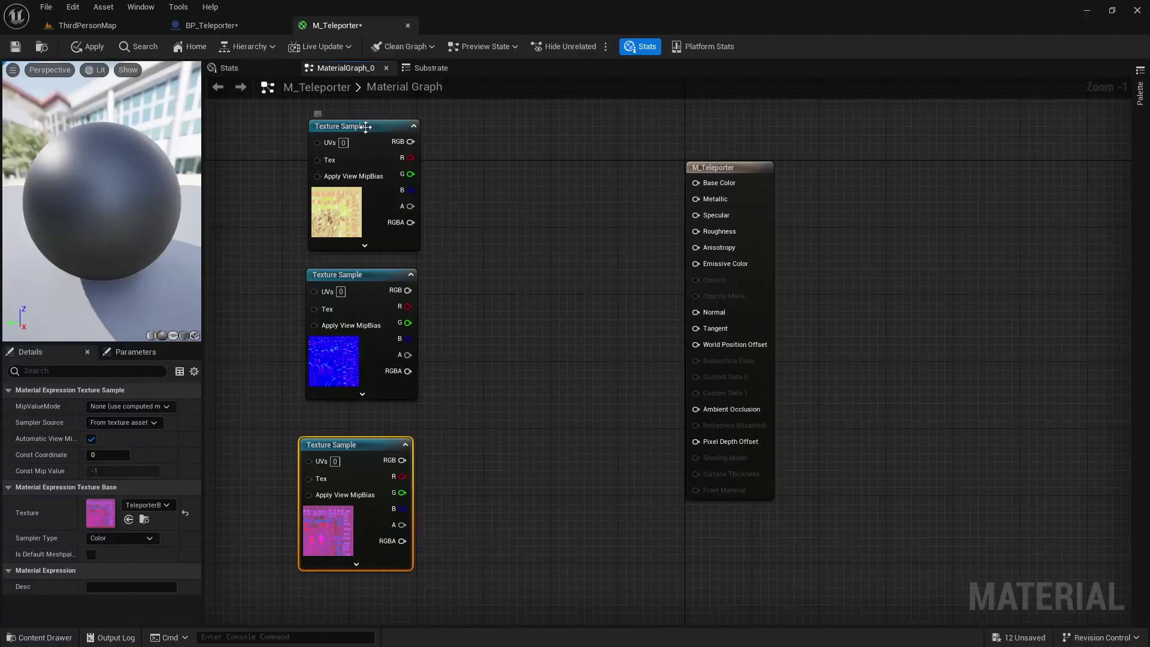
Connect the albedo texture sample's RGB output to Base Color and preview the material on a plane
{"action": "left_click", "coordinate": [367, 126]}
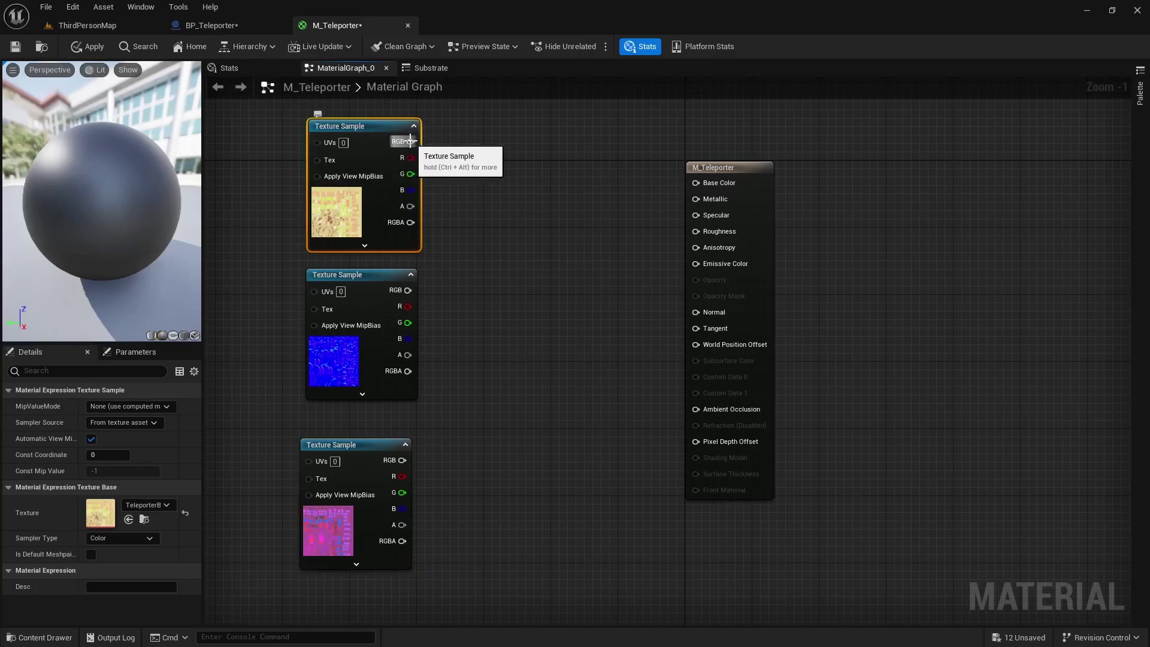
{"action": "left_click_drag", "start_coordinate": [609, 215], "coordinate": [696, 184]}
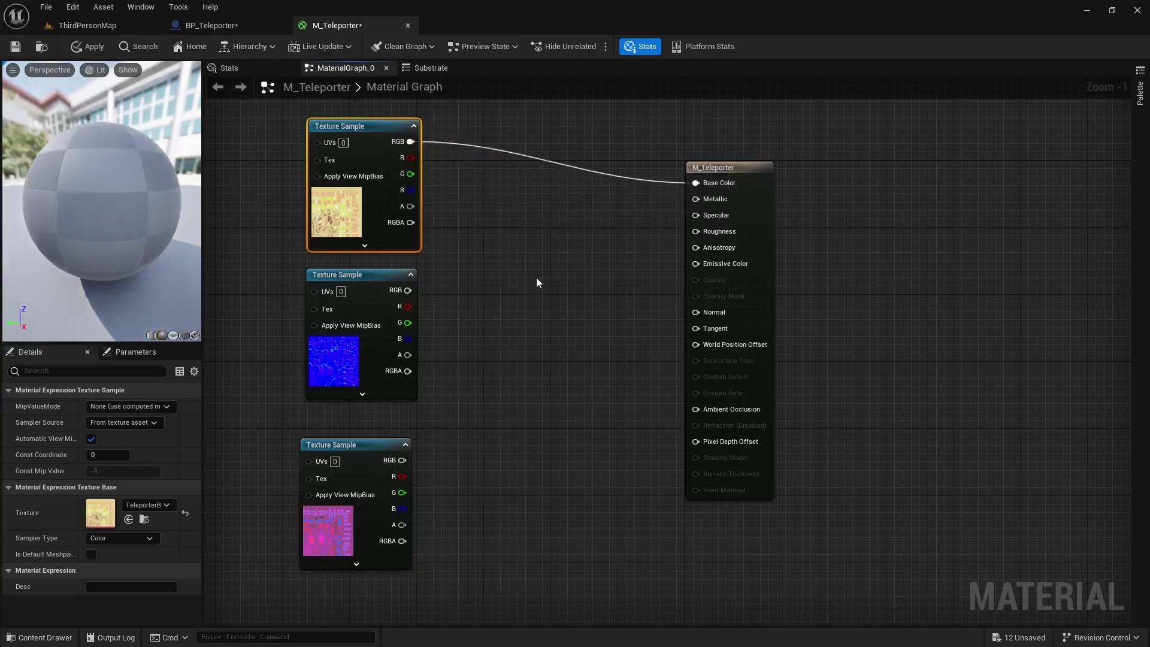
{"action": "left_click", "coordinate": [173, 337]}
{"action": "scroll", "coordinate": [113, 242], "scroll_direction": "up", "scroll_amount": 5}
{"action": "scroll", "coordinate": [114, 244], "scroll_direction": "down", "scroll_amount": 3}
{"action": "left_click_drag", "start_coordinate": [113, 242], "coordinate": [115, 257]}
{"action": "scroll", "coordinate": [113, 245], "scroll_direction": "up", "scroll_amount": 2}
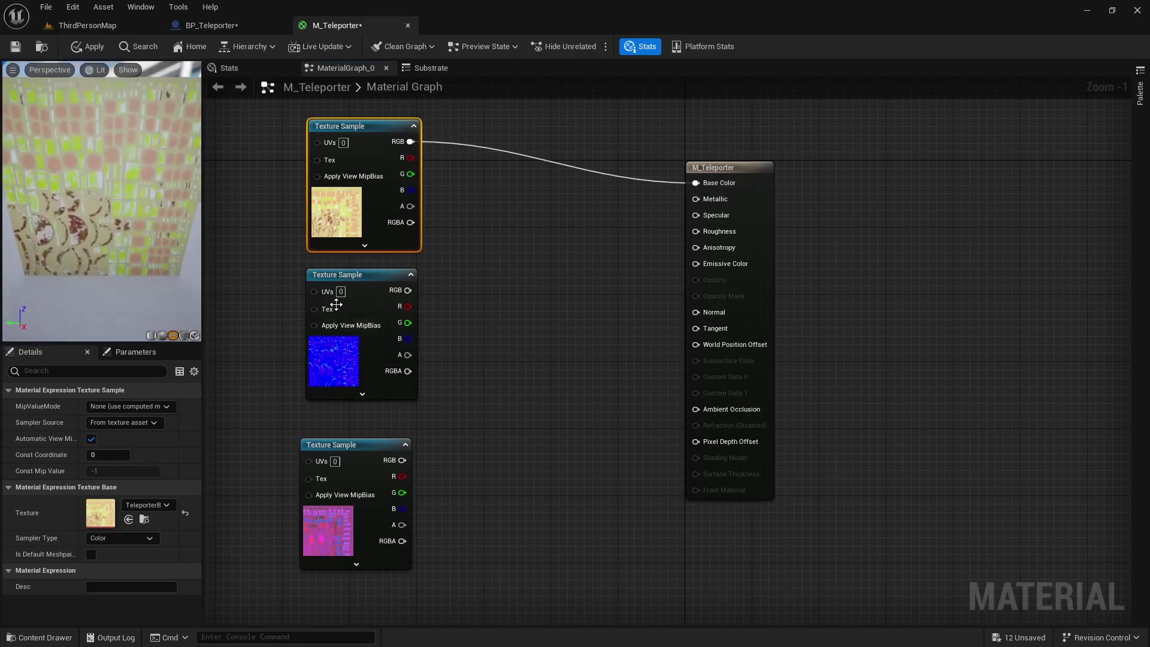
Connect the normal texture sample's RGB output to the material's Normal input and inspect the surface in the preview
{"action": "left_click", "coordinate": [359, 283]}
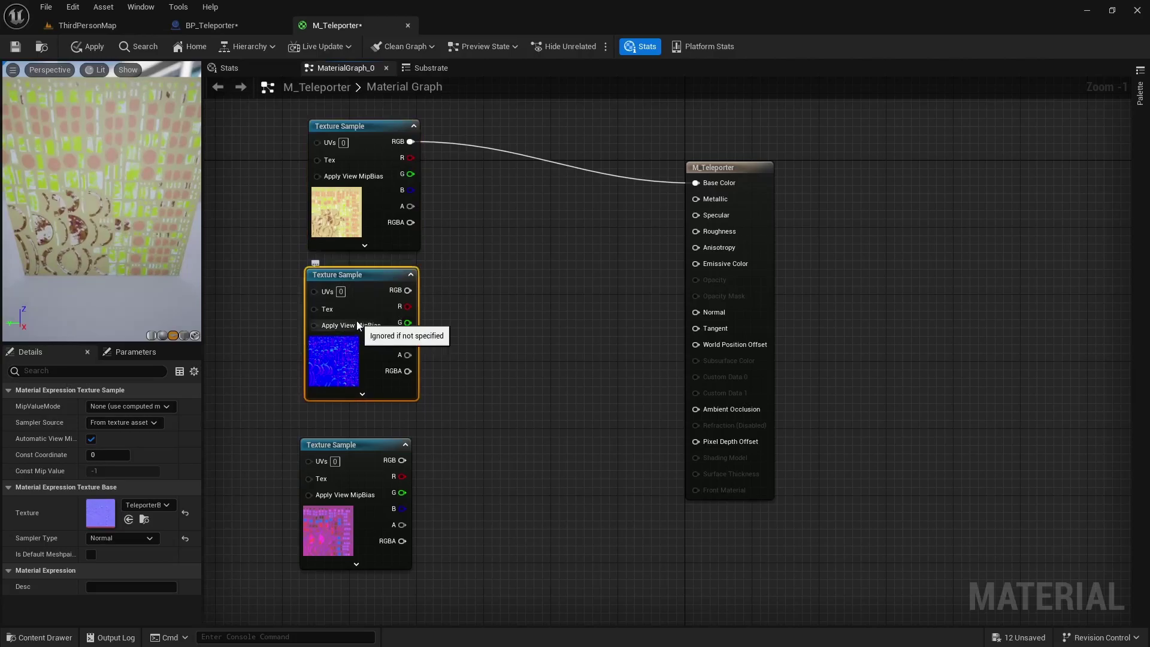
{"action": "left_click_drag", "start_coordinate": [410, 290], "coordinate": [695, 312]}
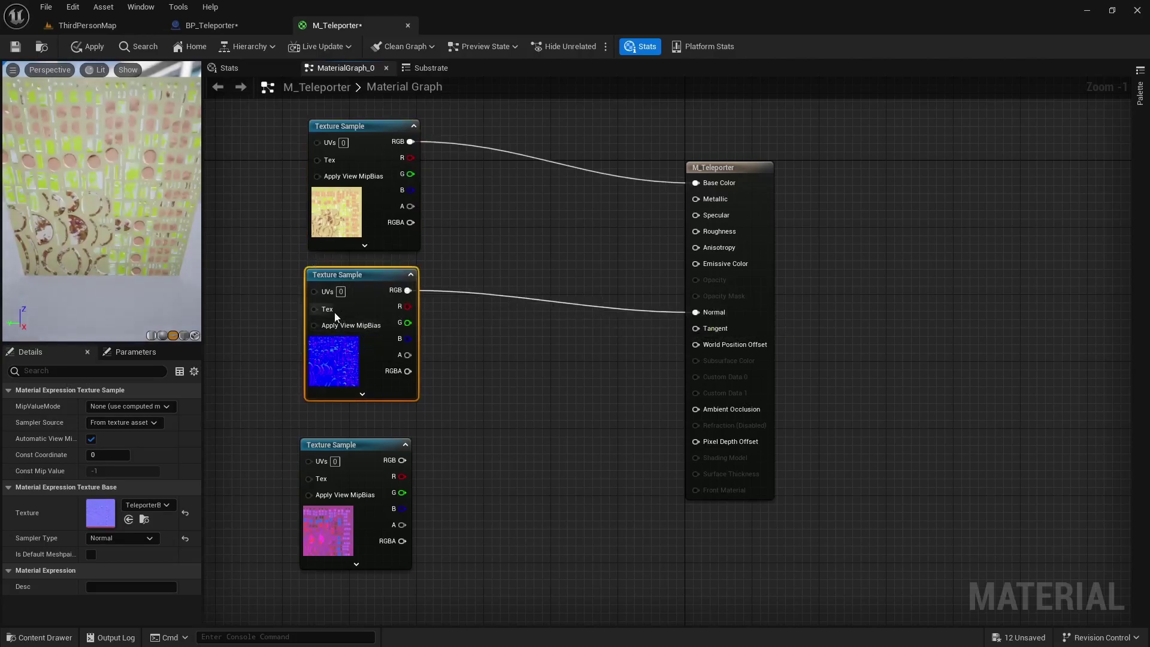
{"action": "scroll", "coordinate": [116, 254], "scroll_direction": "up", "scroll_amount": 4}
{"action": "scroll", "coordinate": [117, 253], "scroll_direction": "down", "scroll_amount": 4}
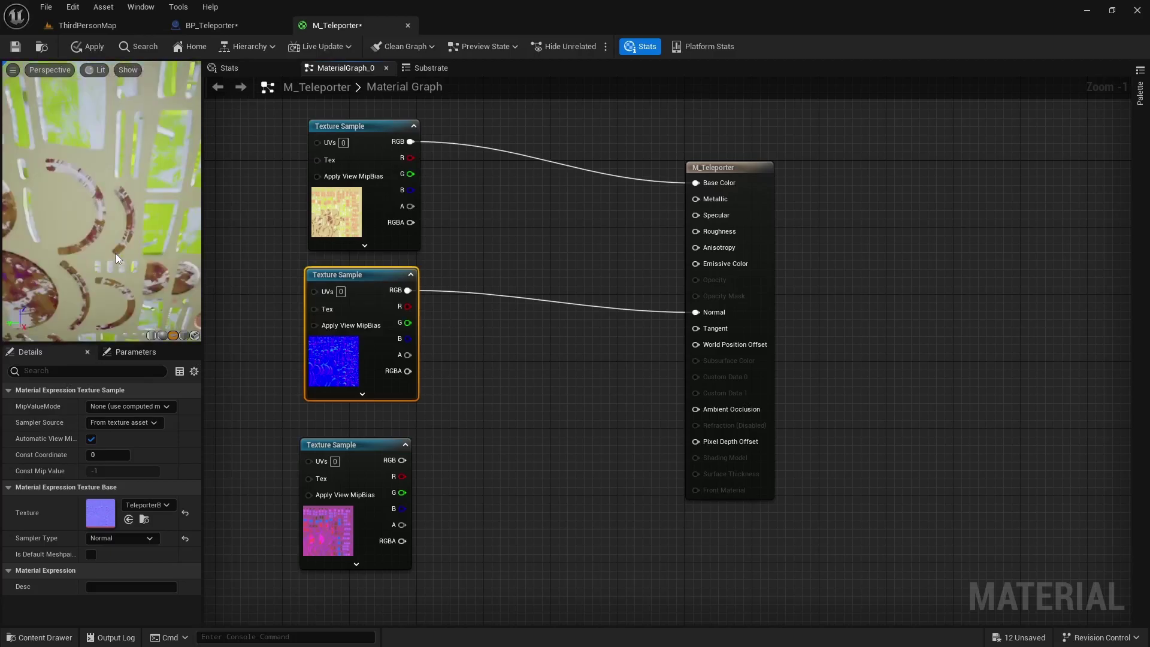
Connect the pink packed texture's R to Ambient Occlusion, G to Roughness and B to Metallic, then save and close M_Teleporter
{"action": "left_click", "coordinate": [359, 446]}
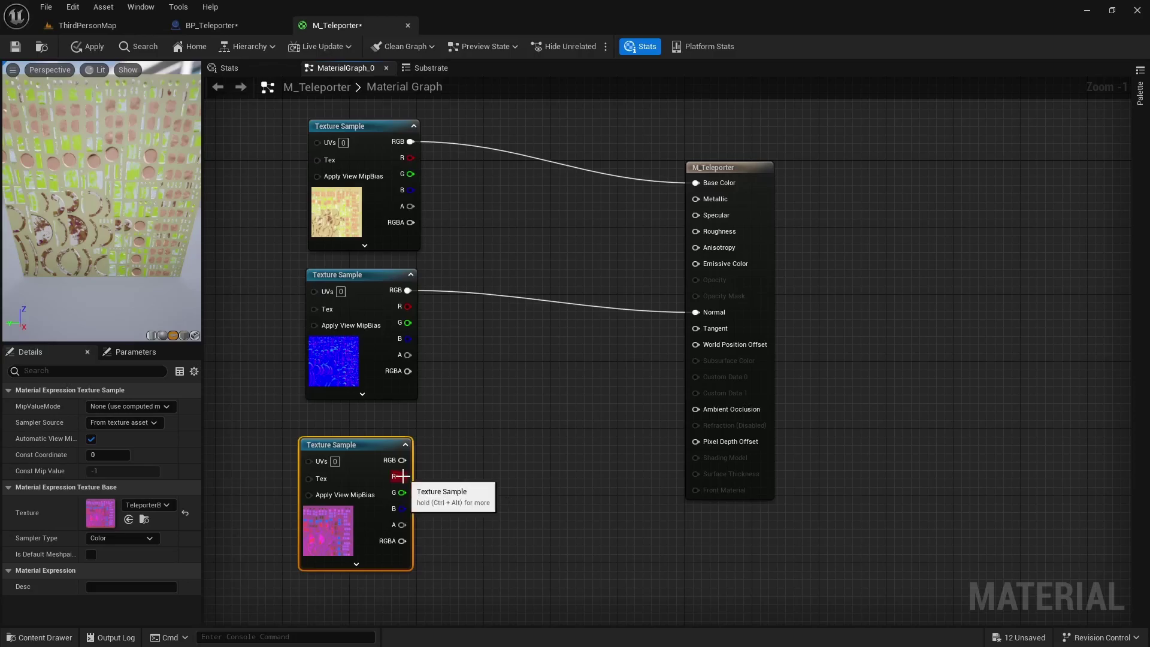
{"action": "left_click_drag", "start_coordinate": [400, 475], "coordinate": [697, 412]}
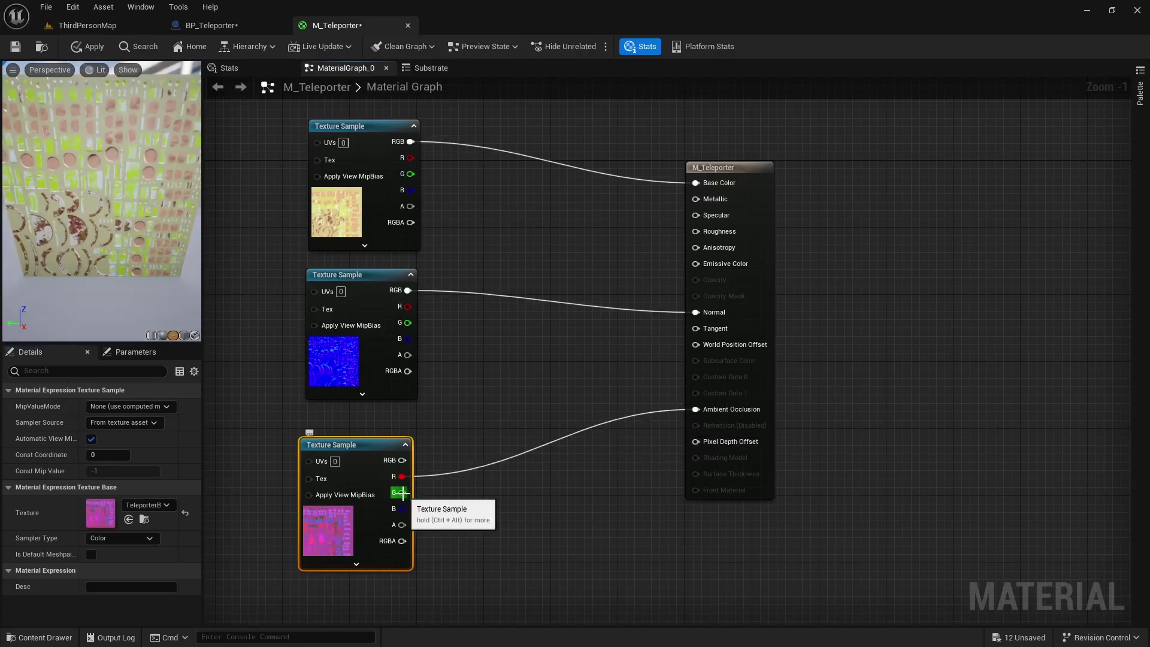
{"action": "left_click_drag", "start_coordinate": [400, 492], "coordinate": [696, 232]}
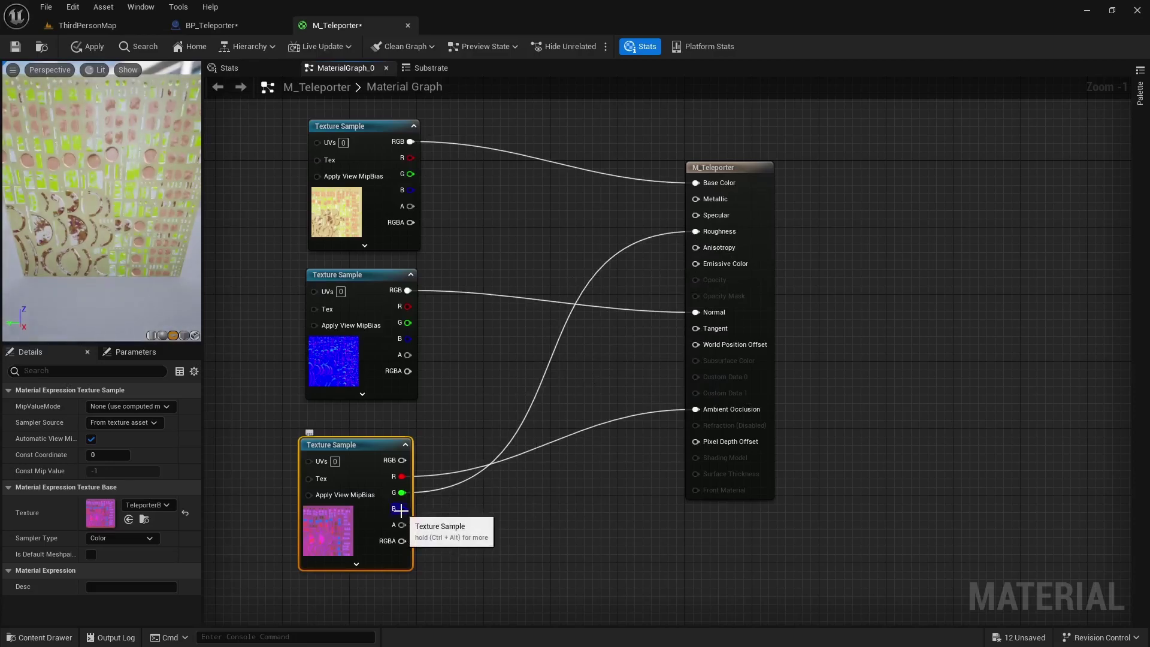
{"action": "left_click_drag", "start_coordinate": [400, 509], "coordinate": [695, 200]}
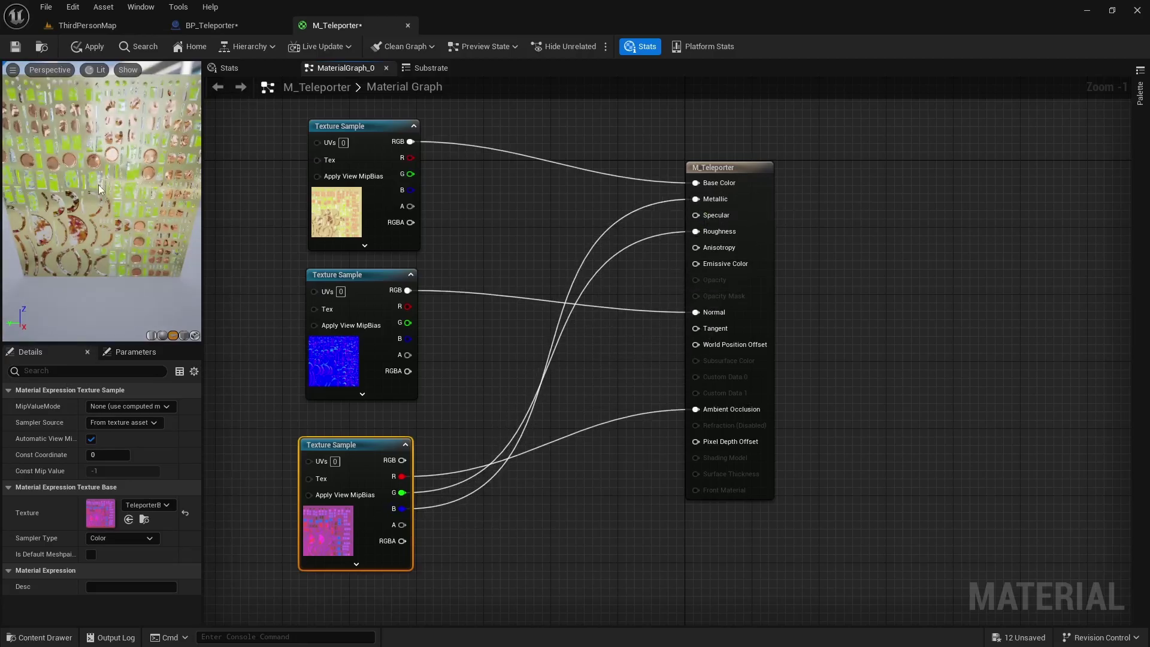
{"action": "left_click", "coordinate": [15, 46]}
{"action": "left_click", "coordinate": [408, 25]}
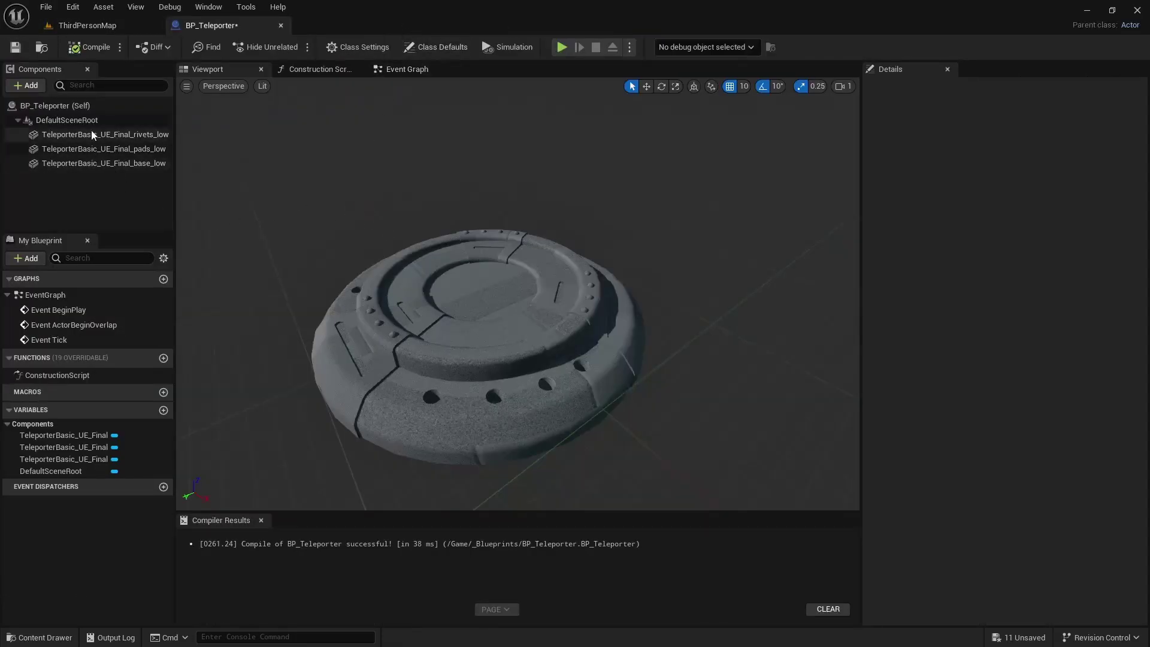
Assign M_Teleporter as the Element 0 material of the rivets, pads and base components in BP_Teleporter and inspect the textured model
{"action": "left_click", "coordinate": [92, 136]}
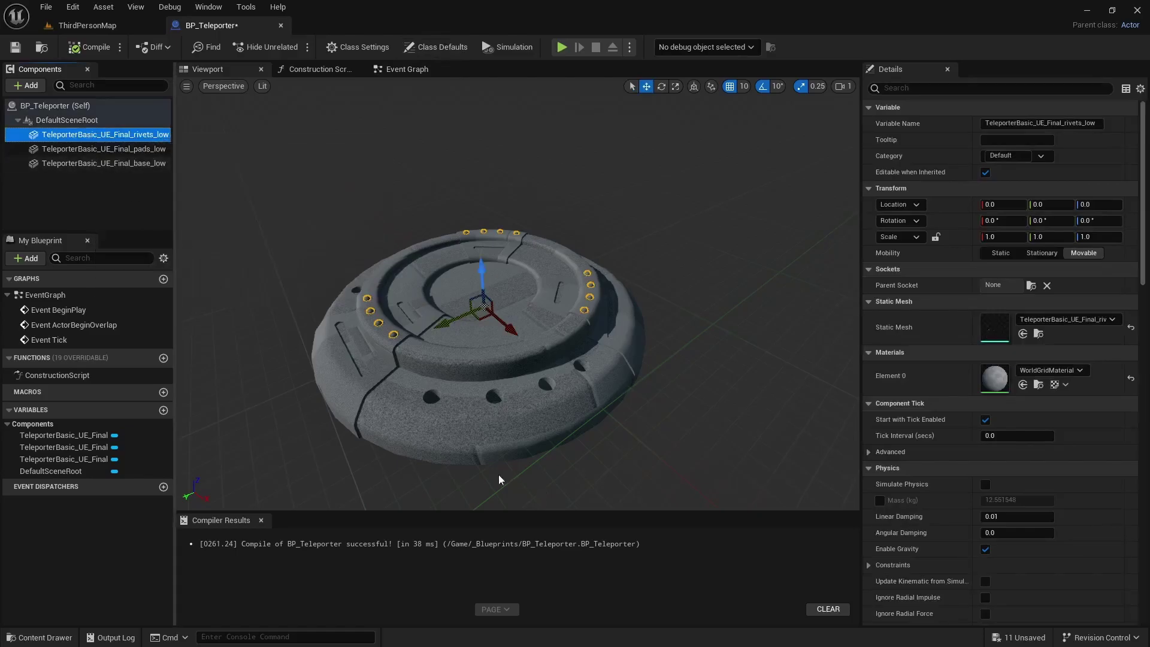
{"action": "key", "text": "ctrl+space"}
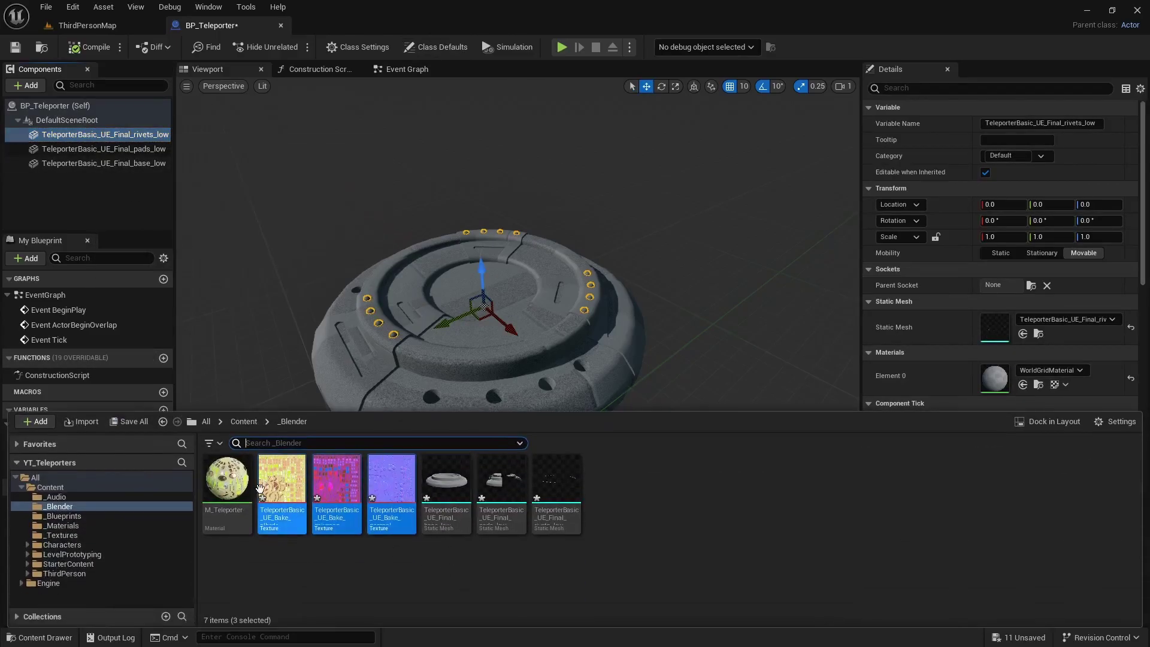
{"action": "left_click", "coordinate": [222, 482]}
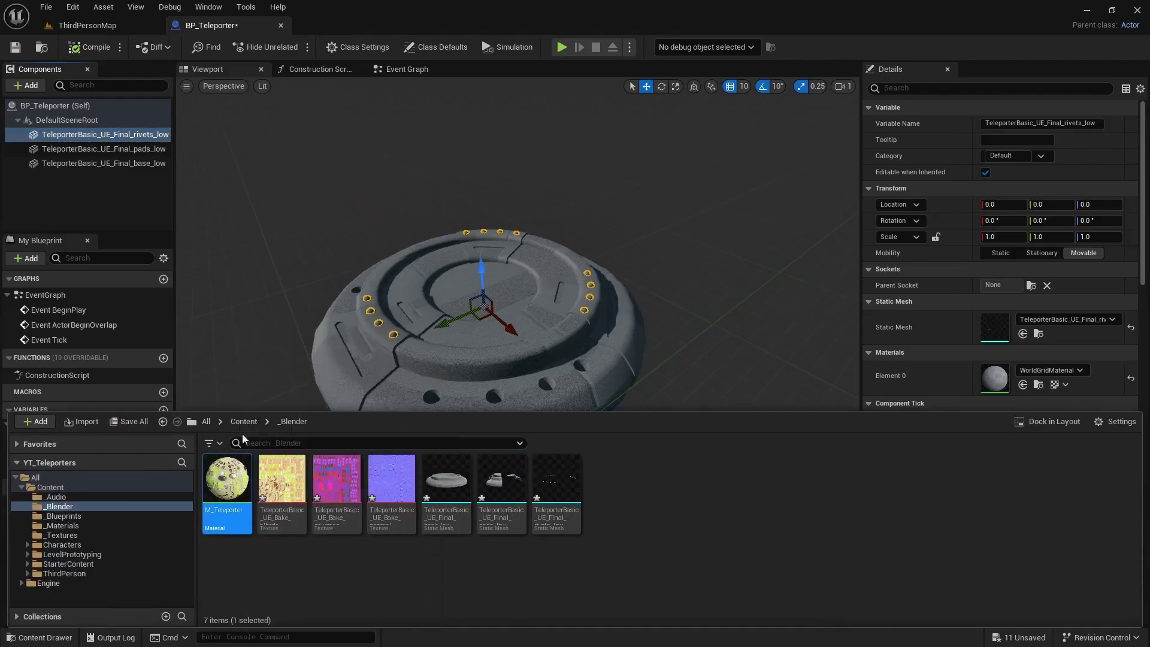
{"action": "left_click", "coordinate": [79, 138]}
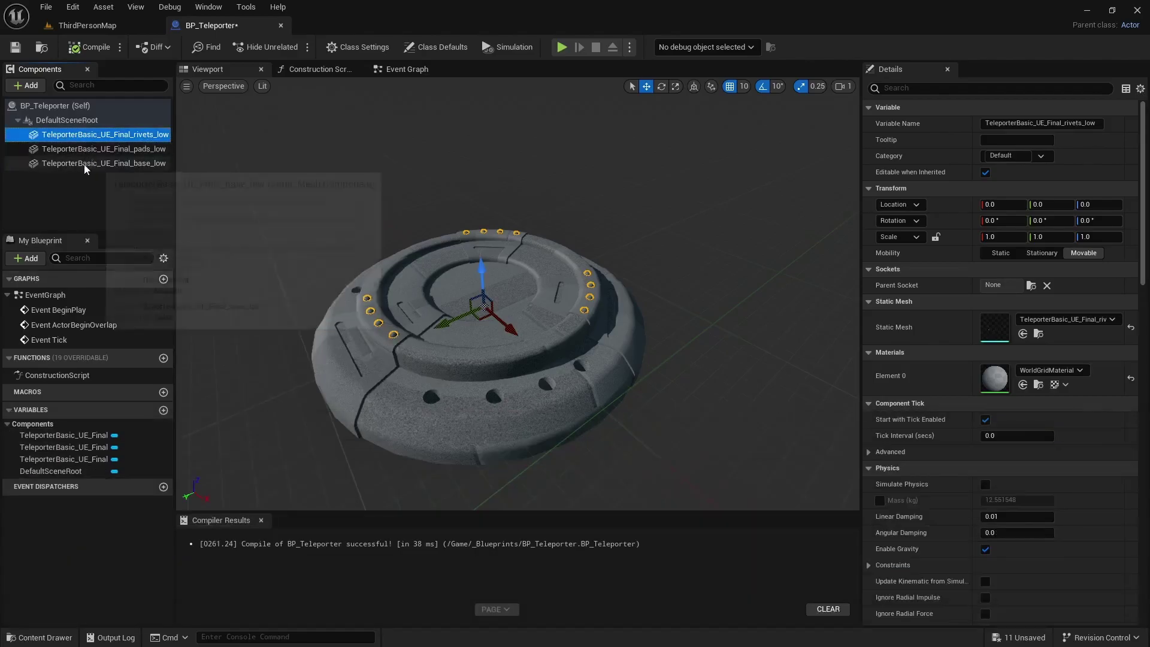
{"action": "left_click", "coordinate": [85, 165], "text": "shift"}
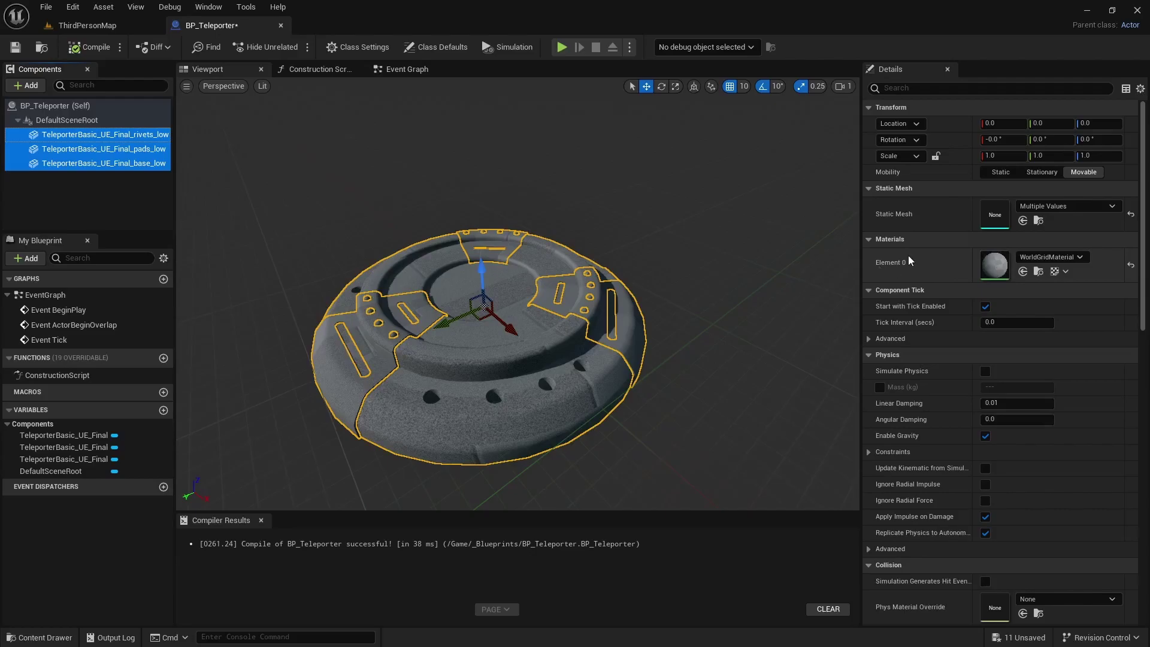
{"action": "left_click", "coordinate": [1022, 271]}
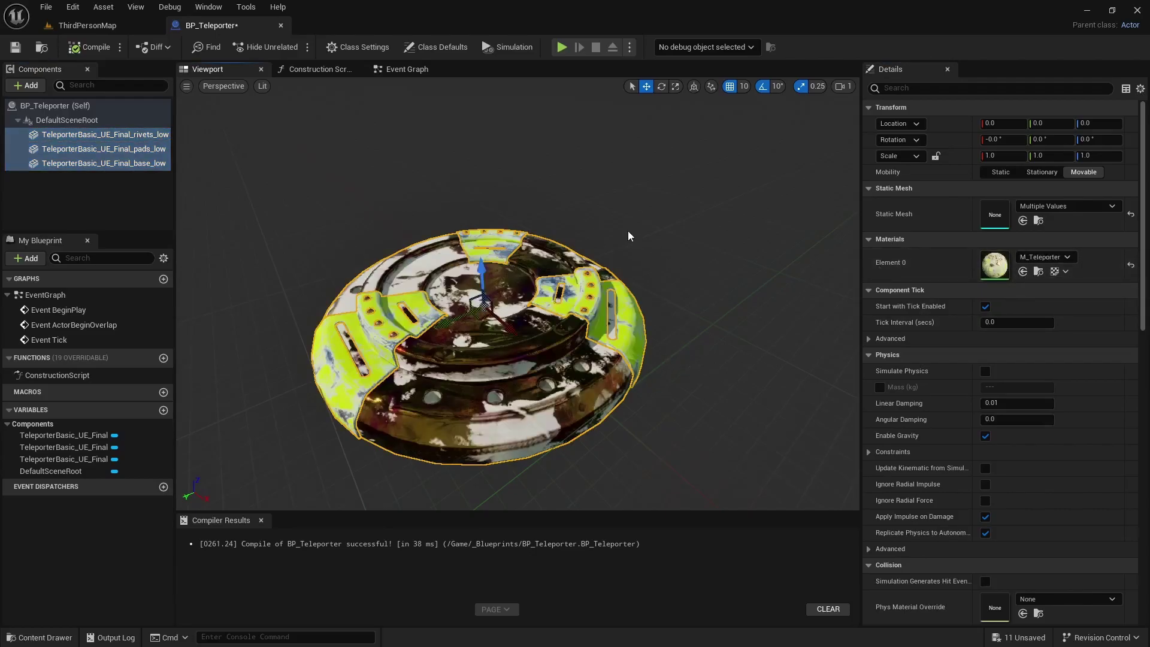
{"action": "left_click", "coordinate": [134, 196]}
{"action": "right_click_drag", "start_coordinate": [519, 300], "coordinate": [342, 282]}
{"action": "right_click_drag", "start_coordinate": [759, 331], "coordinate": [759, 328]}
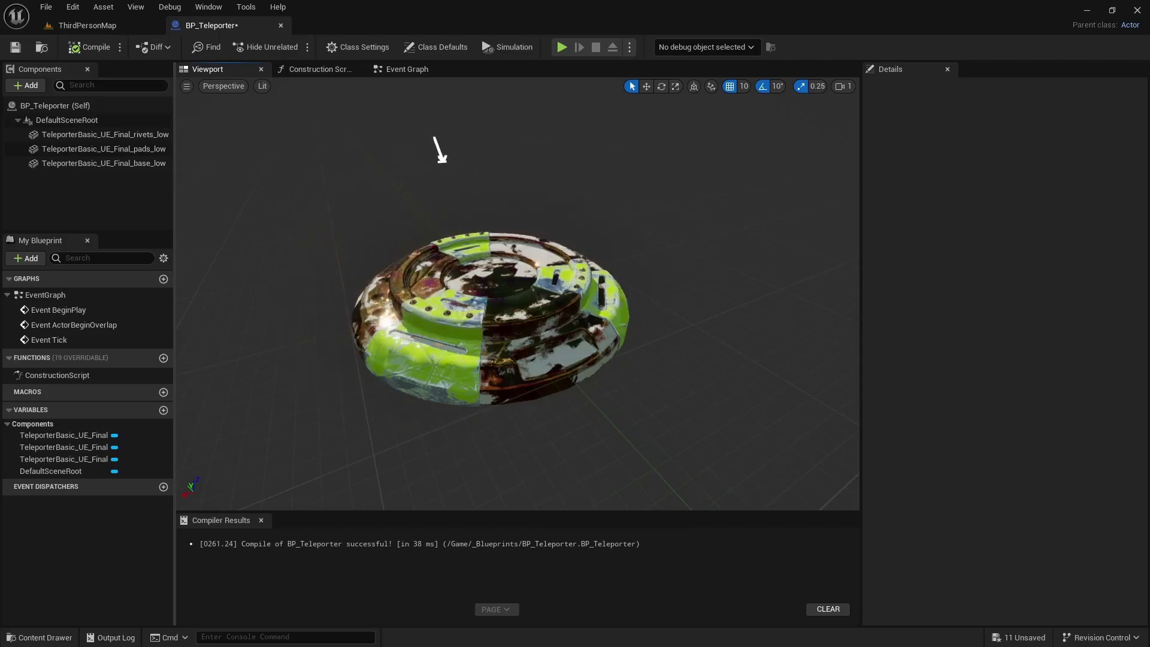
Add a Billboard component to BP_Teleporter and raise it above the pad to a Z location of 80
{"action": "right_click_drag", "start_coordinate": [648, 314], "coordinate": [651, 306]}
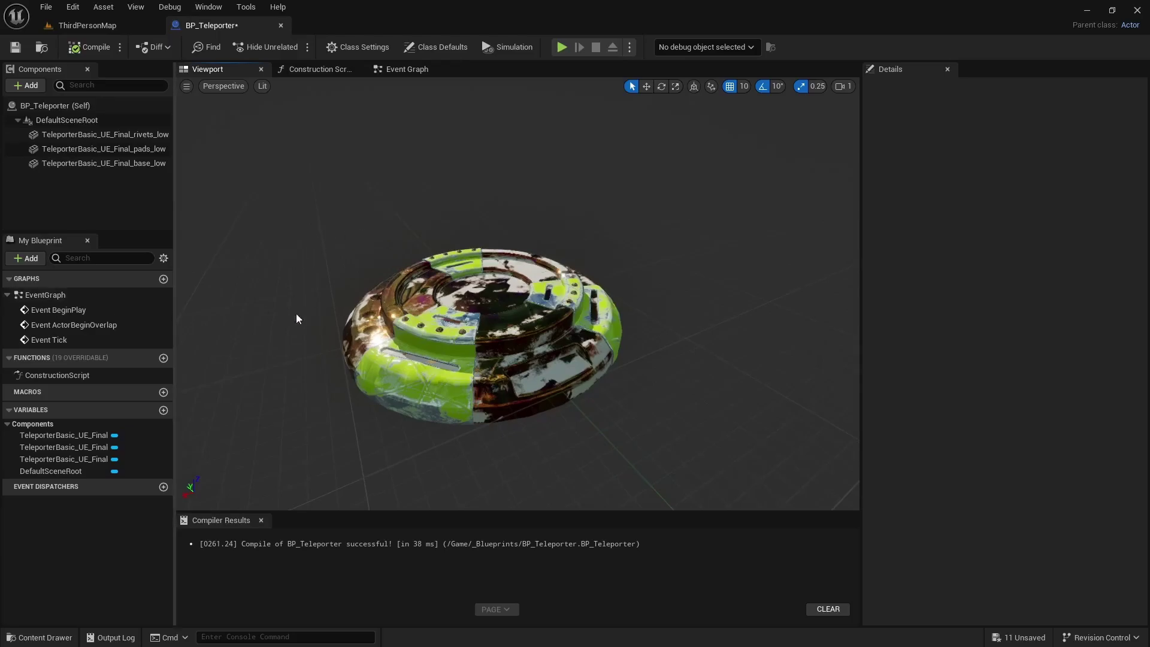
{"action": "right_click_drag", "start_coordinate": [412, 257], "coordinate": [521, 256]}
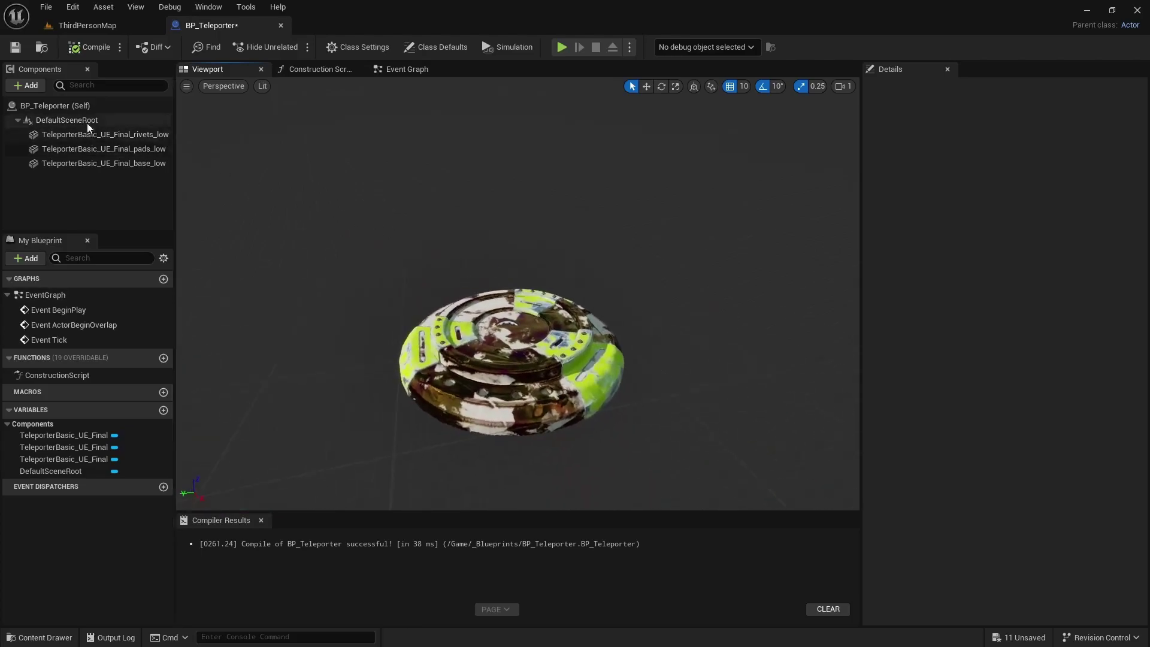
{"action": "left_click", "coordinate": [29, 87]}
{"action": "type", "text": "billboard"}
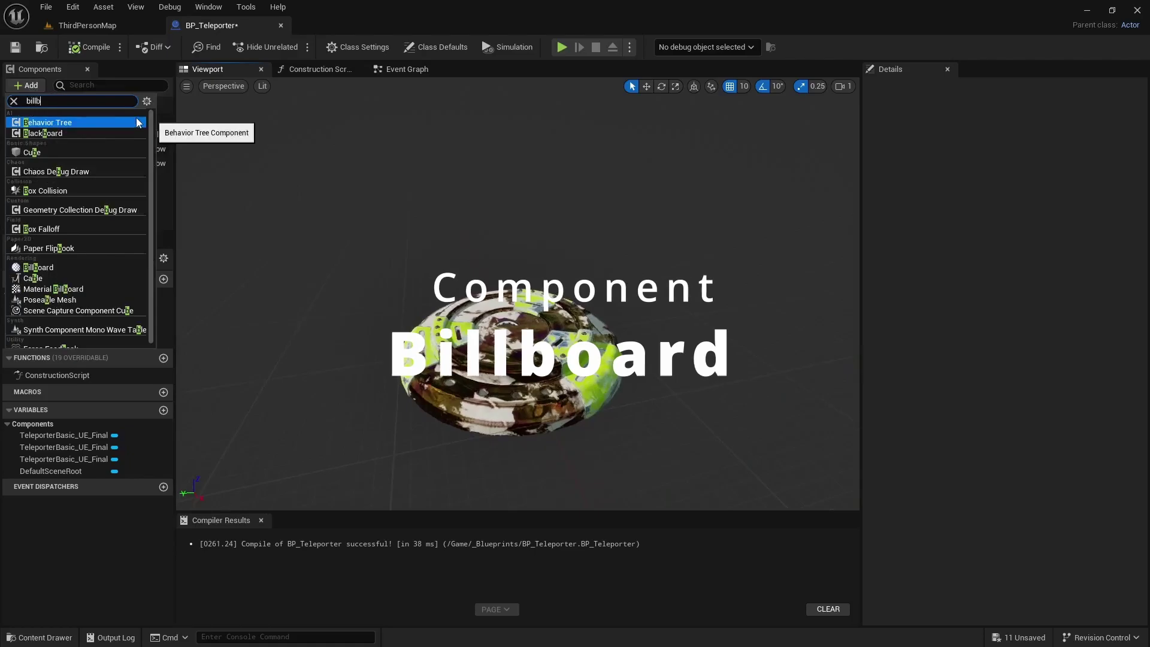
{"action": "left_click", "coordinate": [71, 115]}
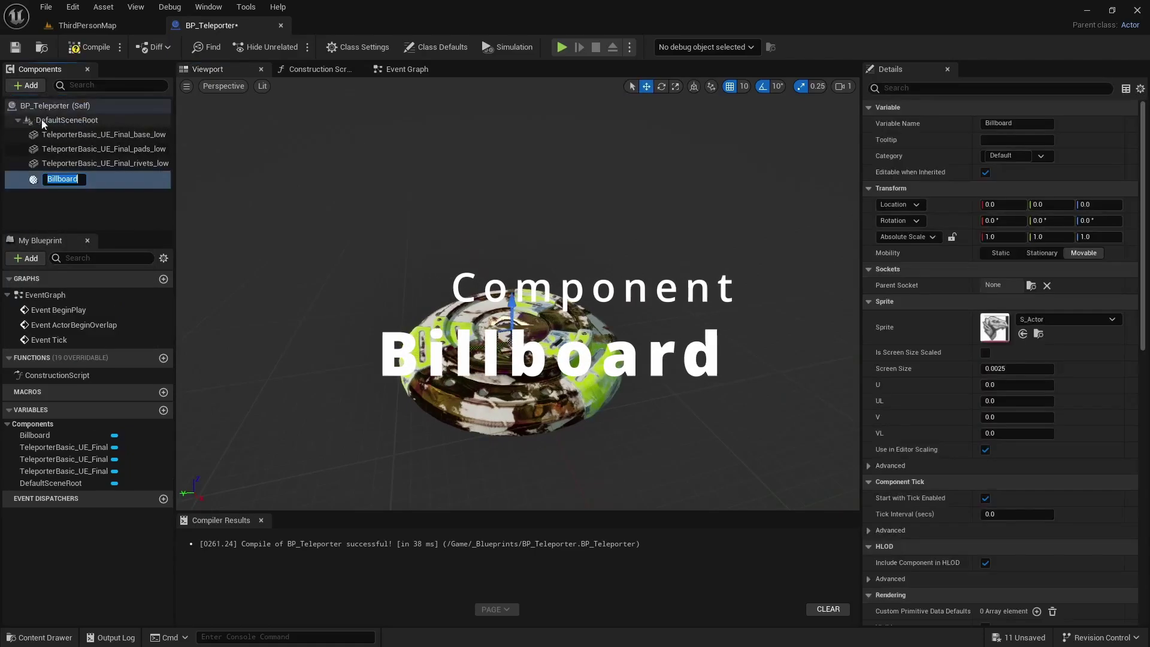
{"action": "left_click_drag", "start_coordinate": [514, 297], "coordinate": [525, 214]}
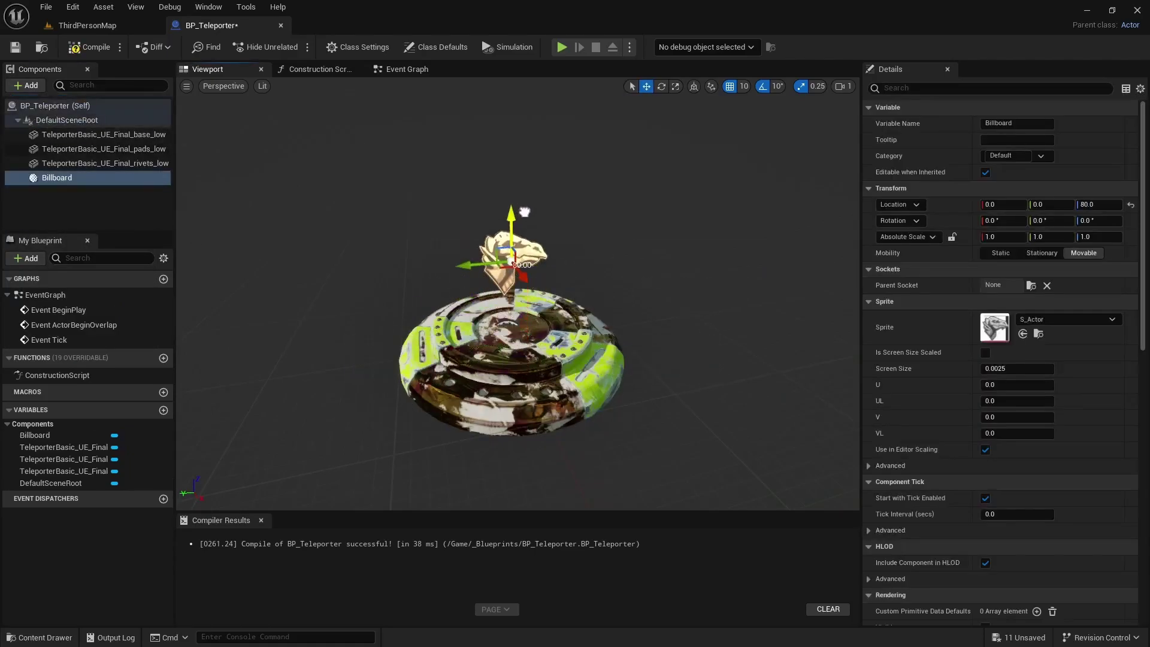
{"action": "mouse_move", "coordinate": [587, 276]}
{"action": "right_mouse_down"}
{"action": "mouse_move", "coordinate": [635, 294]}
{"action": "mouse_move", "coordinate": [587, 299]}
{"action": "mouse_move", "coordinate": [611, 275]}
{"action": "mouse_move", "coordinate": [587, 275]}
{"action": "mouse_move", "coordinate": [626, 272]}
{"action": "mouse_move", "coordinate": [584, 270]}
{"action": "mouse_move", "coordinate": [620, 285]}
{"action": "mouse_move", "coordinate": [578, 277]}
{"action": "right_mouse_up"}
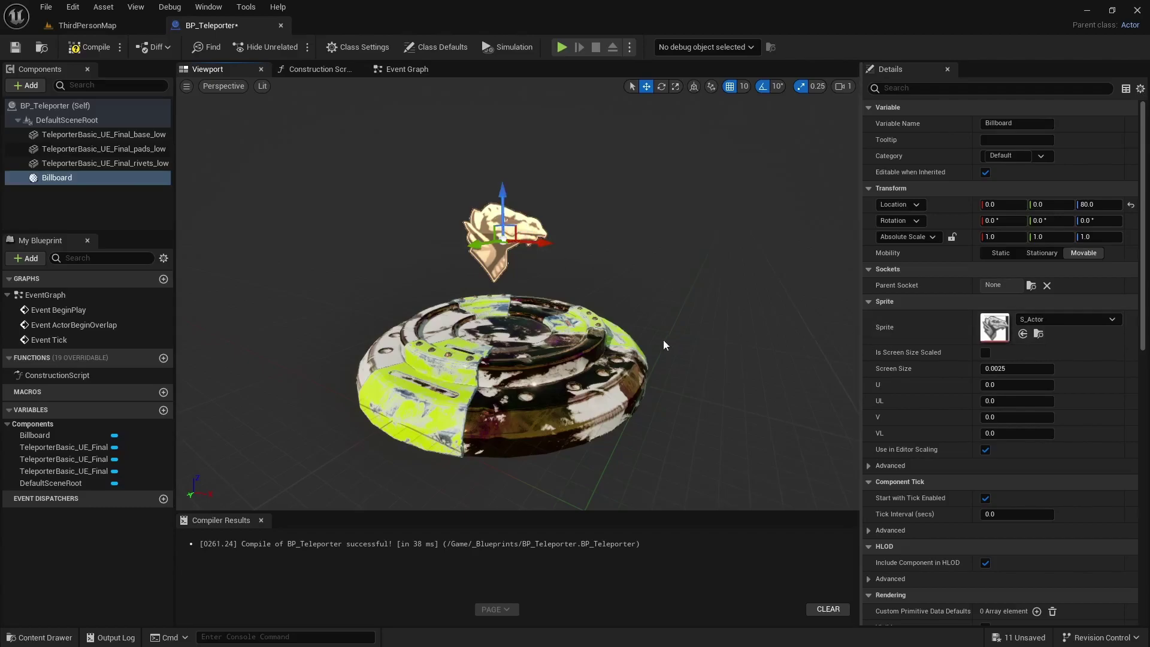
Find the Bad texture in the Engine content and assign it as the Billboard's sprite
{"action": "key", "text": "ctrl+space"}
{"action": "left_click", "coordinate": [73, 534]}
{"action": "left_click", "coordinate": [239, 486]}
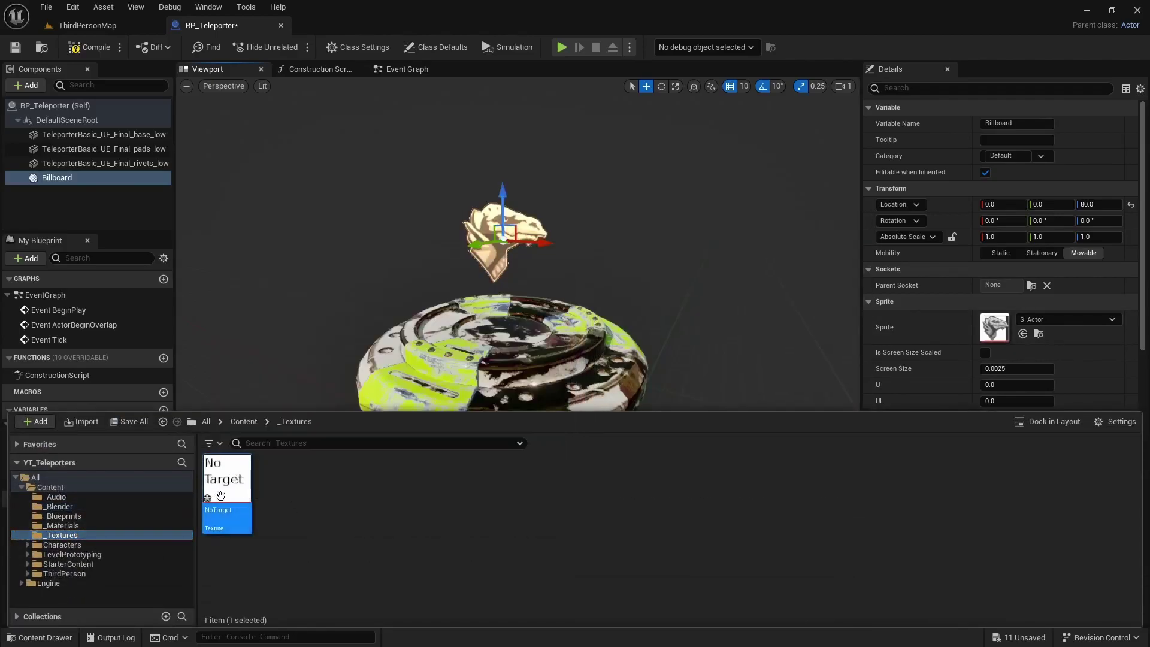
{"action": "left_click", "coordinate": [52, 584]}
{"action": "left_click", "coordinate": [347, 442]}
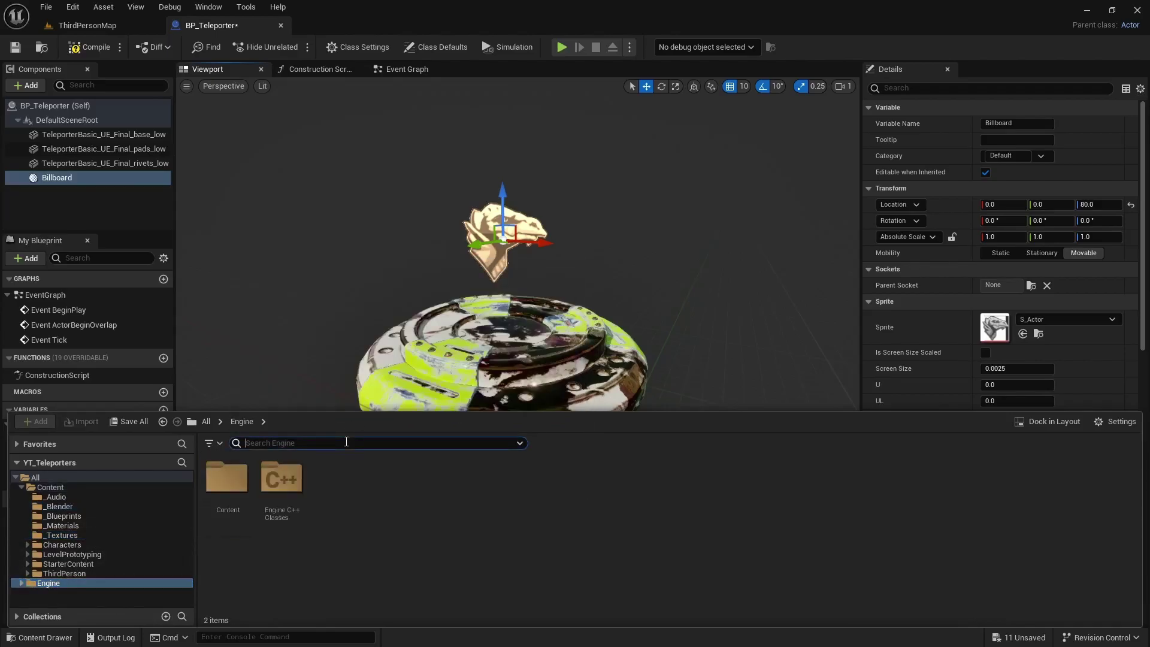
{"action": "type", "text": "bad"}
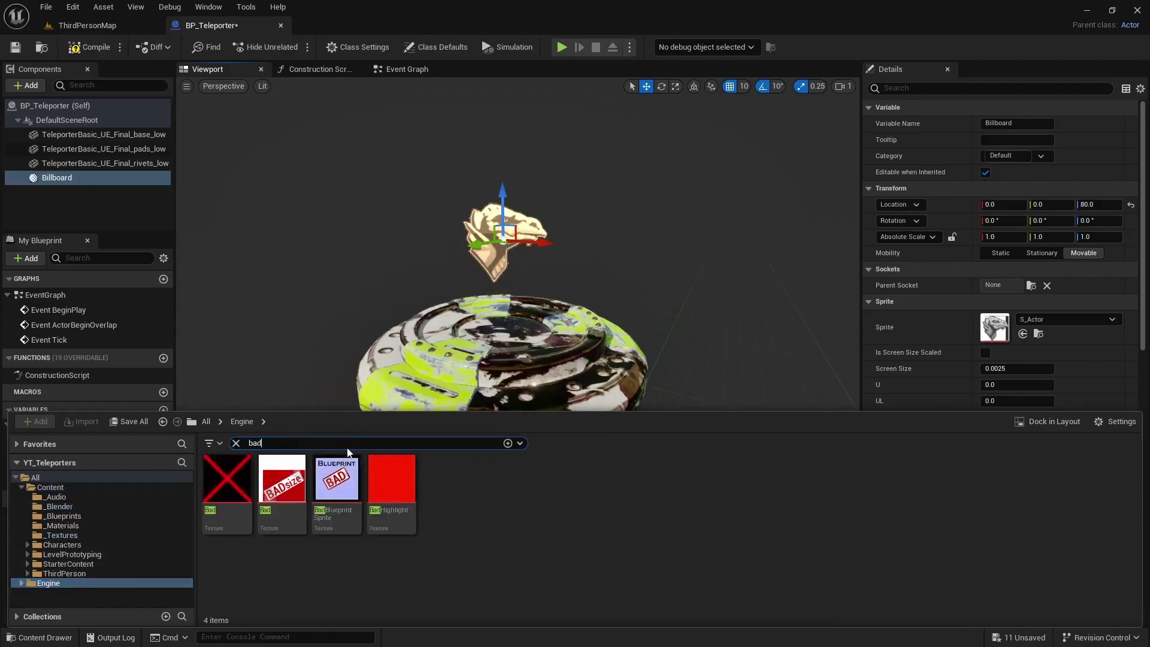
{"action": "left_click", "coordinate": [234, 477]}
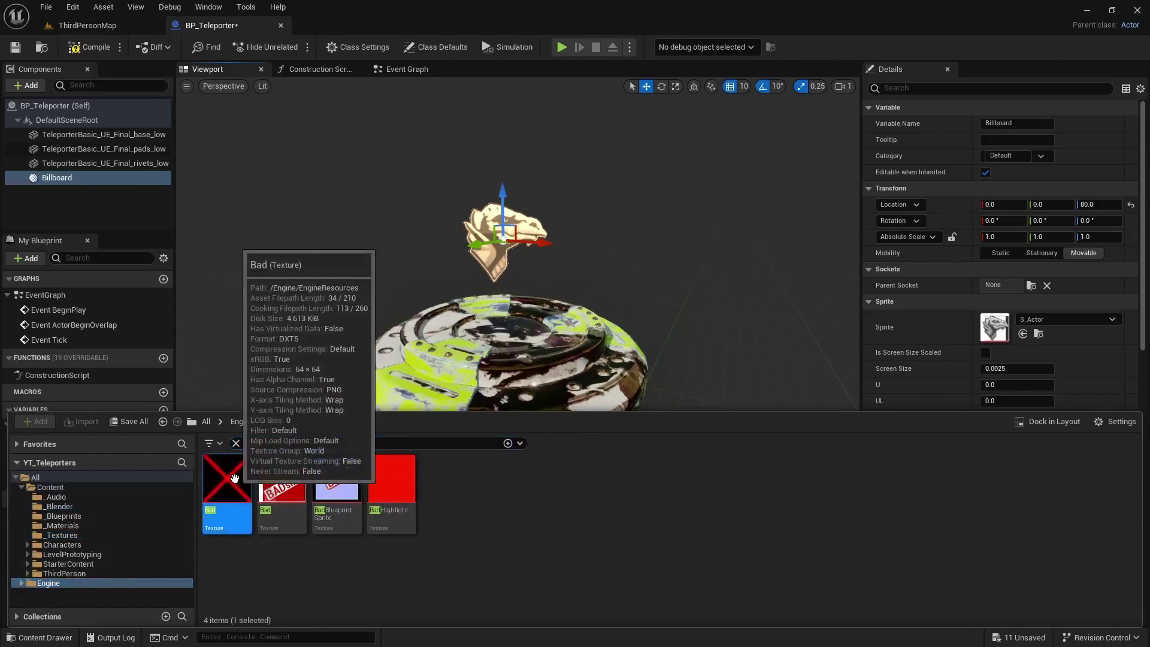
{"action": "left_click", "coordinate": [1023, 334]}
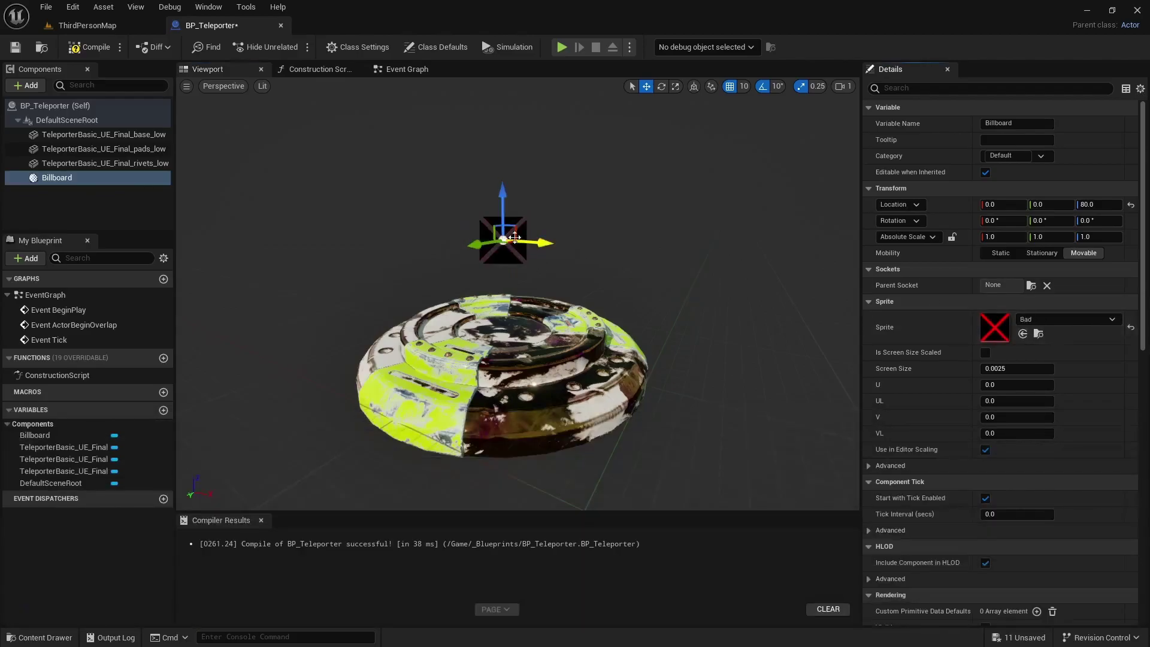
Lock the Billboard's scale proportions and set its scale to 2 on all axes
{"action": "left_click", "coordinate": [952, 238]}
{"action": "left_click", "coordinate": [1007, 237]}
{"action": "type", "text": "2"}
{"action": "key", "text": "Return"}
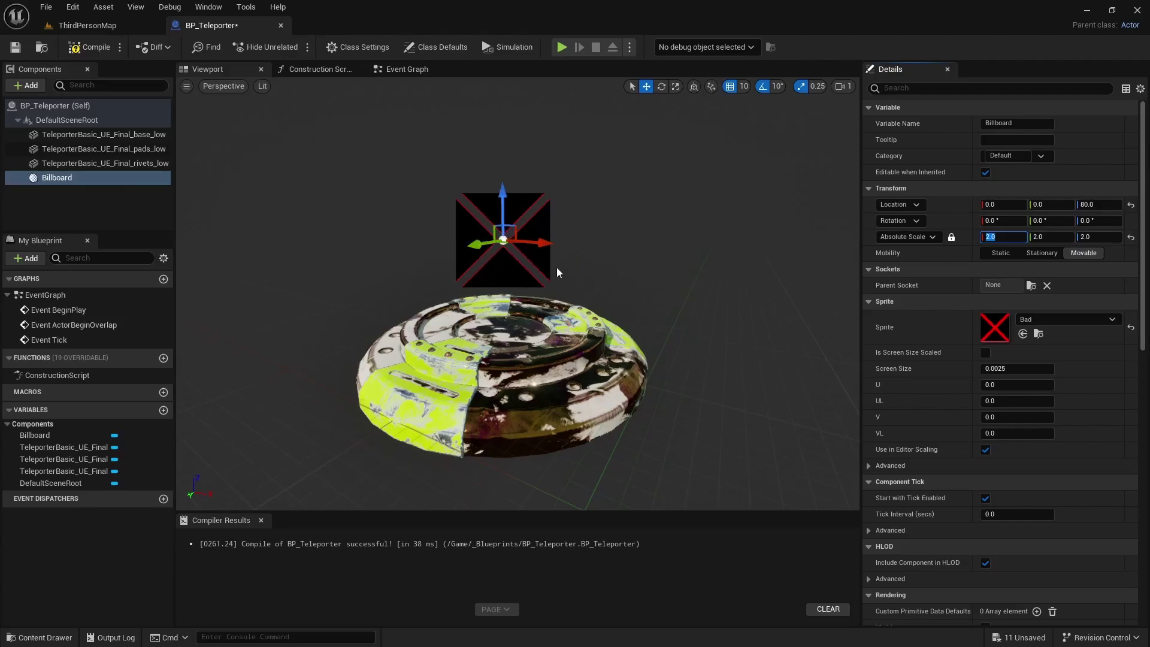
Assign the NoTarget texture from the _Textures folder as the Billboard's sprite and compile the Blueprint
{"action": "key", "text": "ctrl+space"}
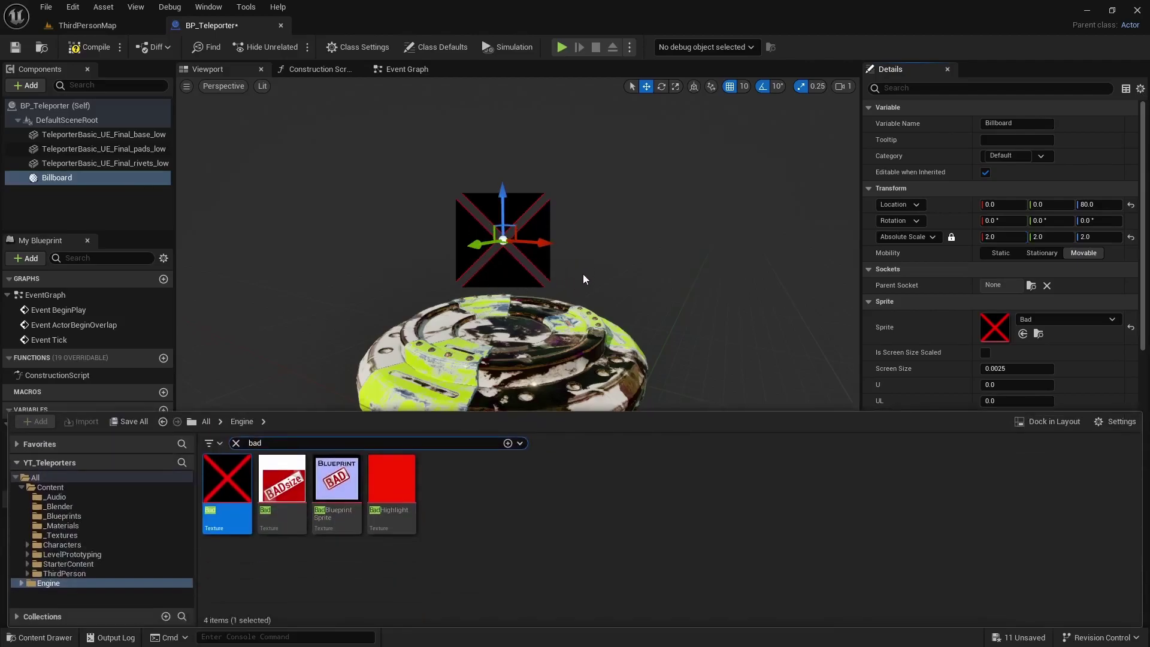
{"action": "left_click", "coordinate": [63, 535]}
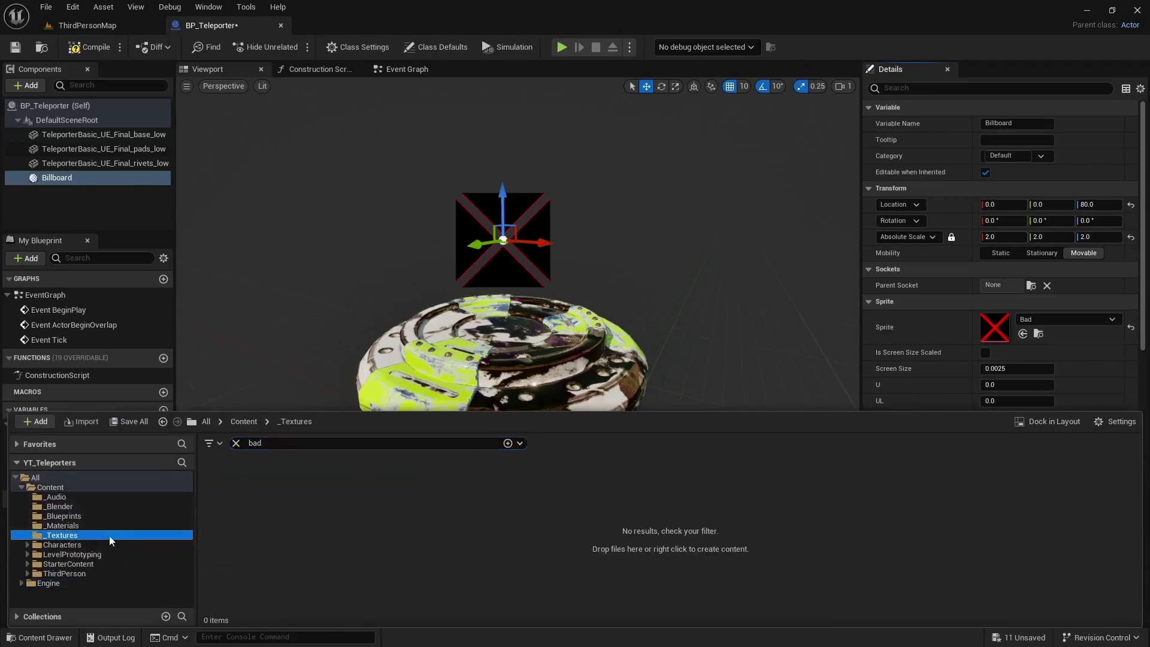
{"action": "left_click", "coordinate": [235, 444]}
{"action": "left_click", "coordinate": [242, 489]}
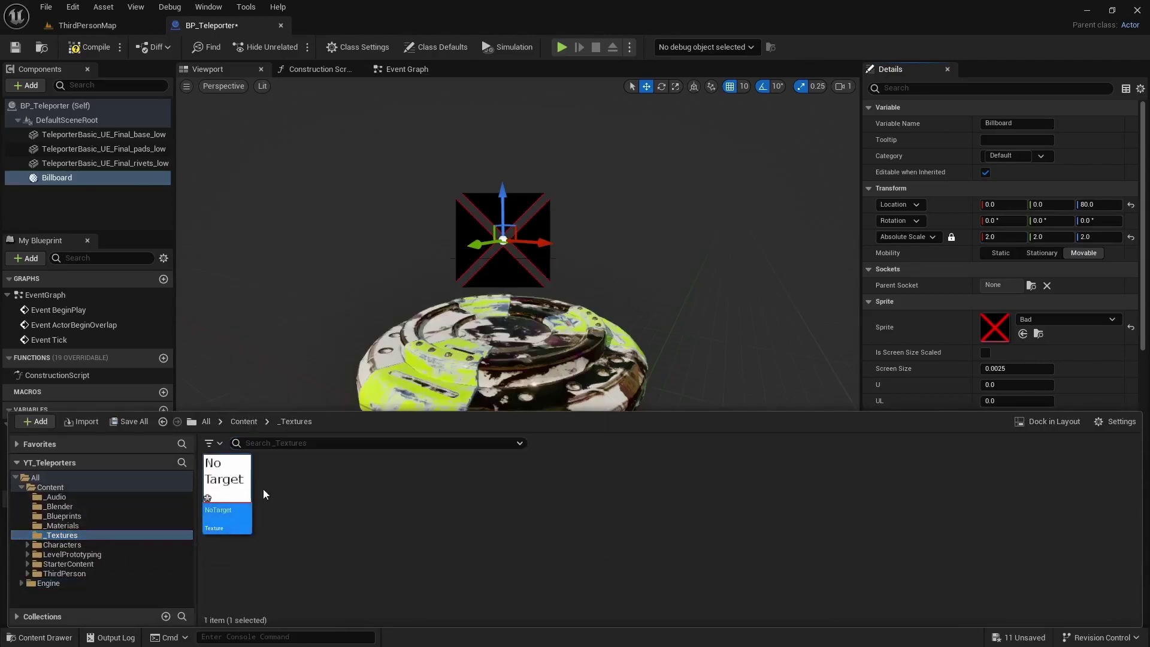
{"action": "left_click", "coordinate": [1039, 334]}
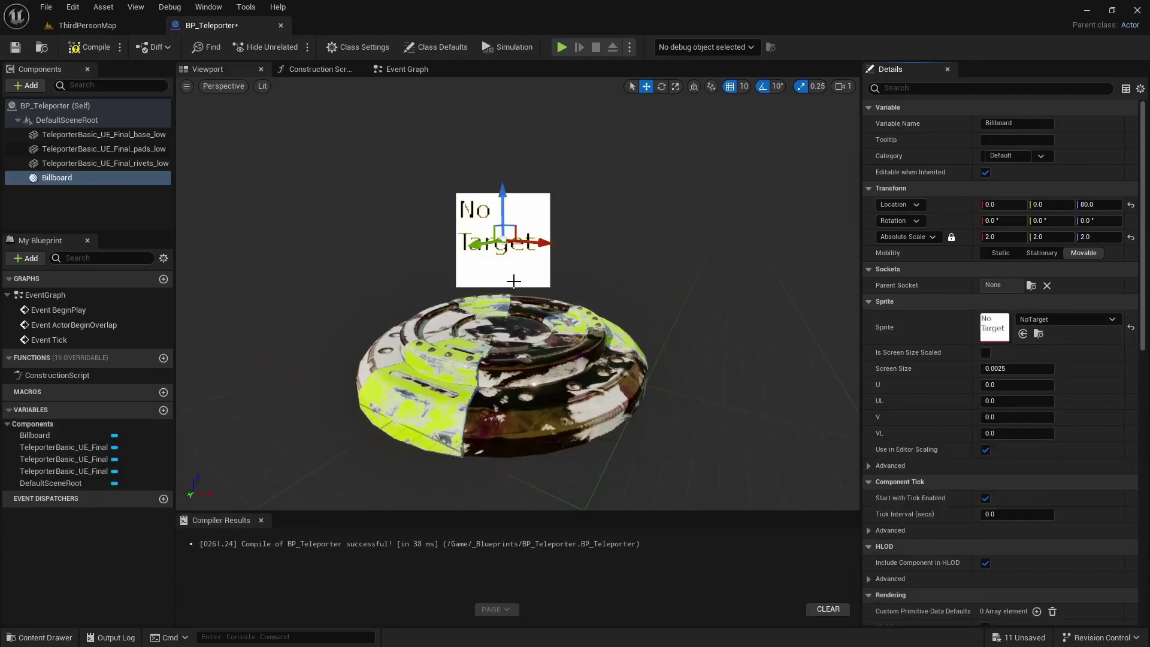
{"action": "left_click", "coordinate": [88, 47]}
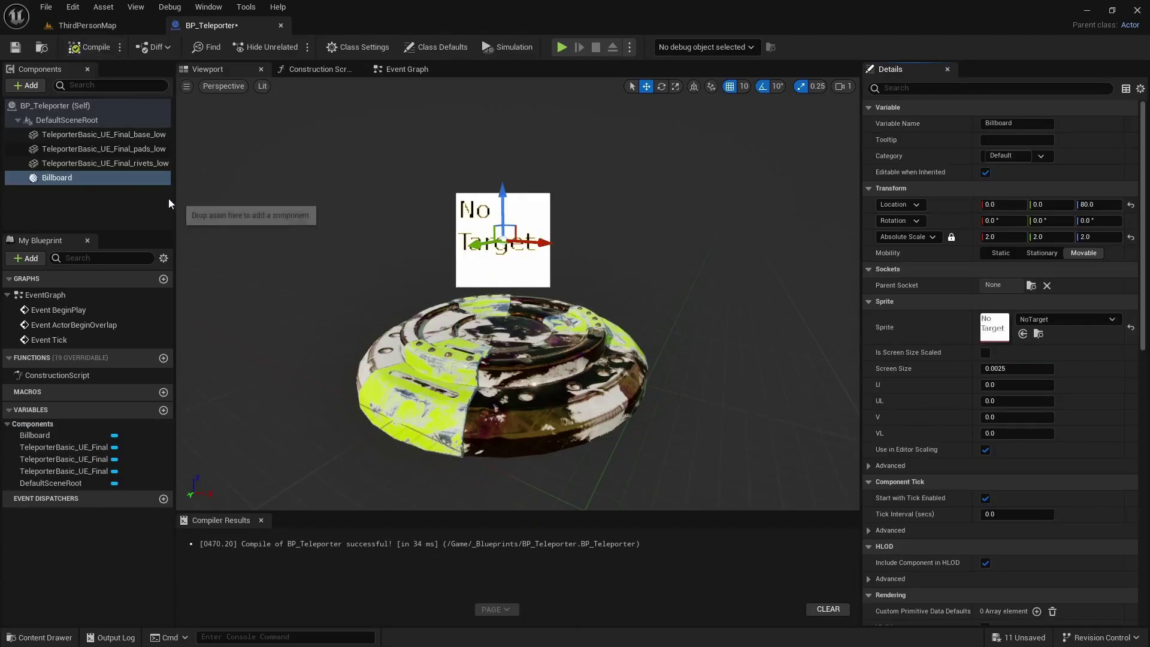
In the Construction Script, add a Set Visibility node targeting the Billboard and connect it to the script's execution output
{"action": "left_click", "coordinate": [320, 69]}
{"action": "right_click_drag", "start_coordinate": [603, 377], "coordinate": [307, 316]}
{"action": "left_click_drag", "start_coordinate": [72, 178], "coordinate": [578, 276]}
{"action": "type", "text": "set vis"}
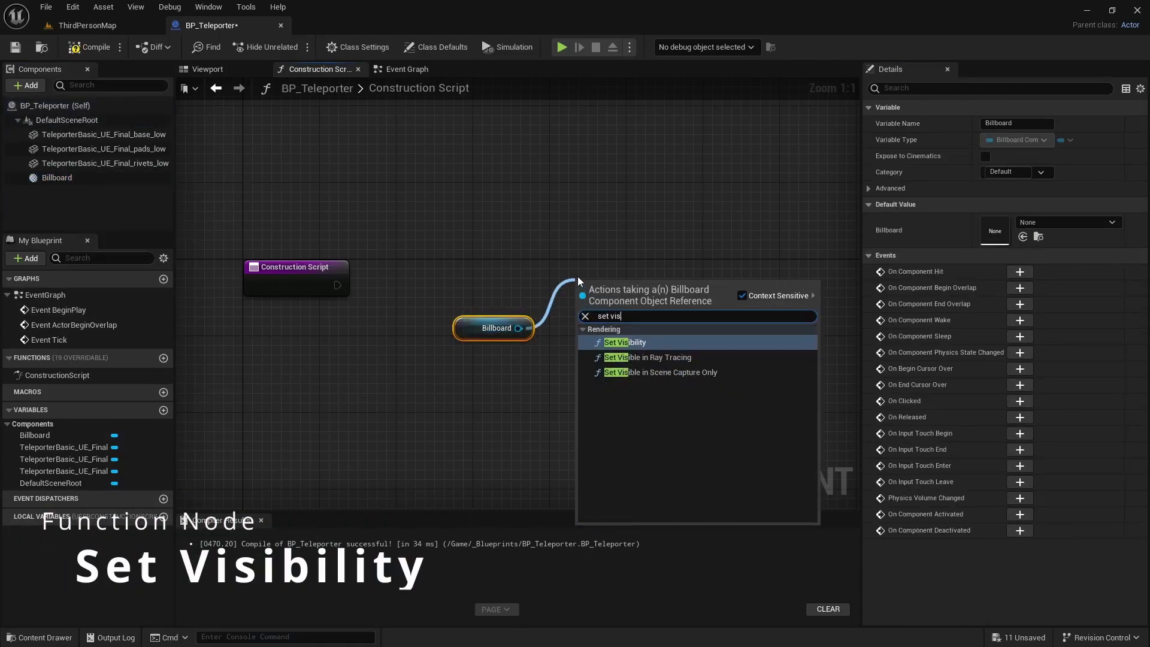
{"action": "key", "text": "Return"}
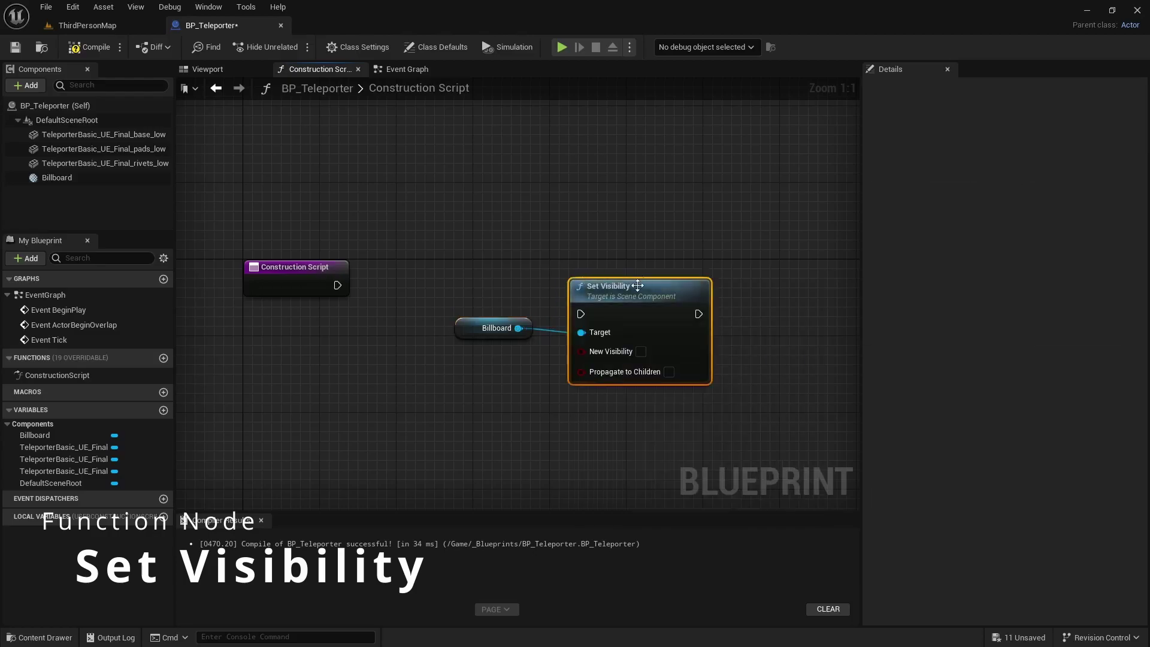
{"action": "left_click_drag", "start_coordinate": [337, 285], "coordinate": [580, 285]}
{"action": "left_click", "coordinate": [458, 402]}
{"action": "mouse_move", "coordinate": [437, 403]}
{"action": "right_mouse_down"}
{"action": "mouse_move", "coordinate": [522, 357]}
{"action": "mouse_move", "coordinate": [436, 353]}
{"action": "mouse_move", "coordinate": [423, 388]}
{"action": "right_mouse_up"}
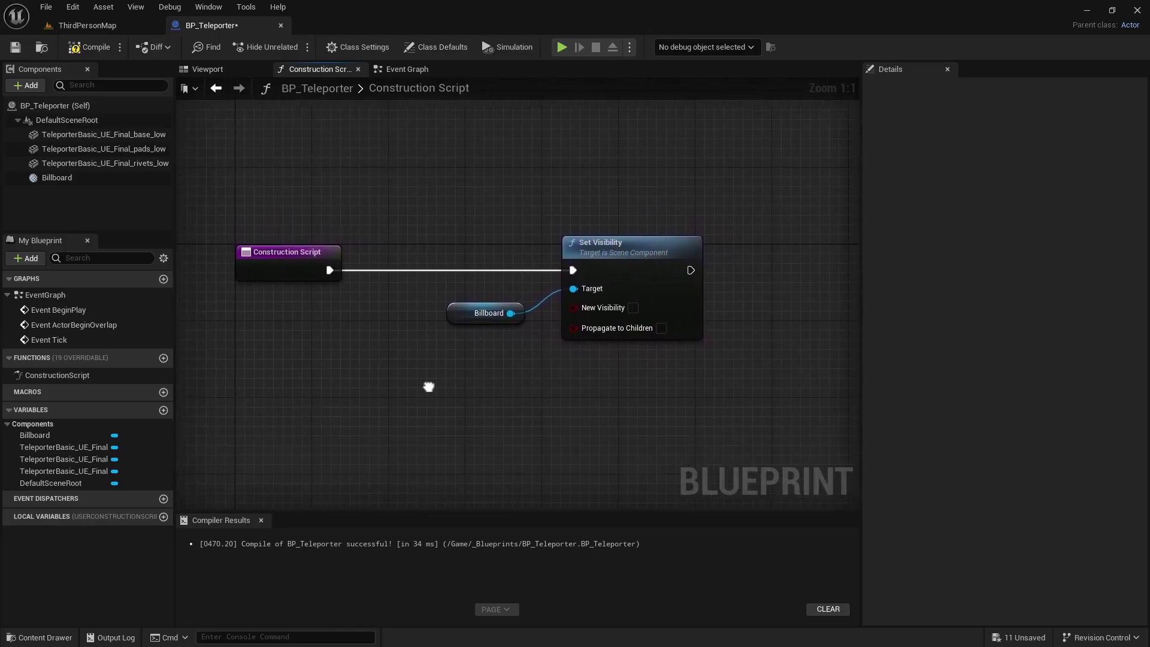
Create a new Blueprint variable named TargetActor
{"action": "left_click", "coordinate": [6, 424]}
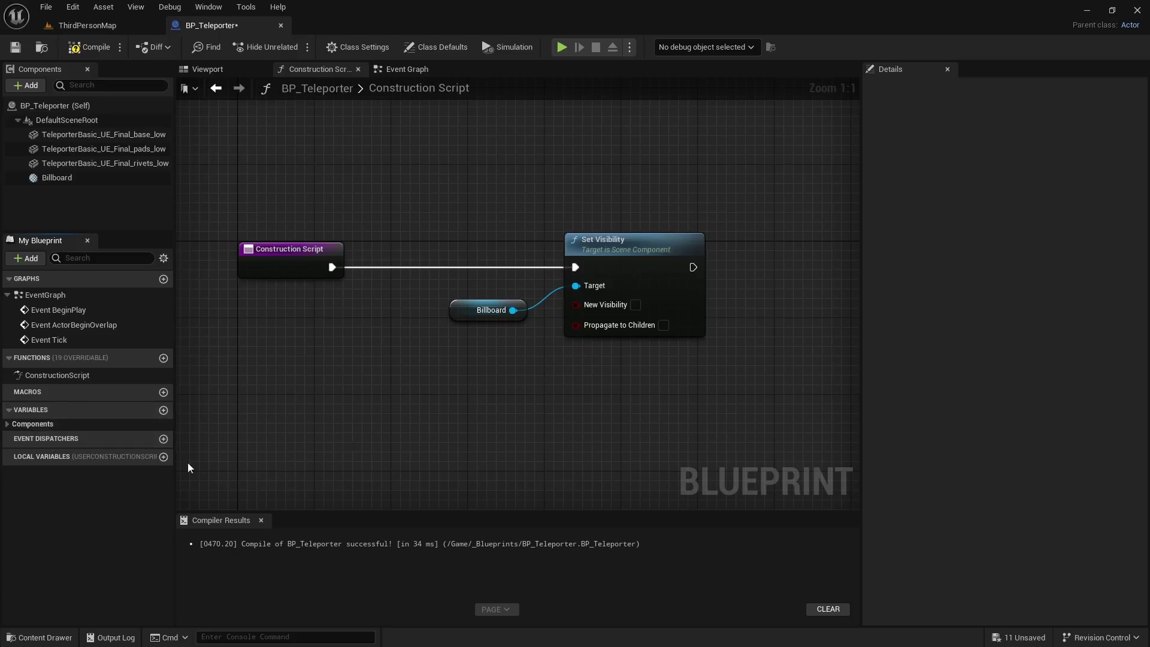
{"action": "left_click", "coordinate": [164, 410]}
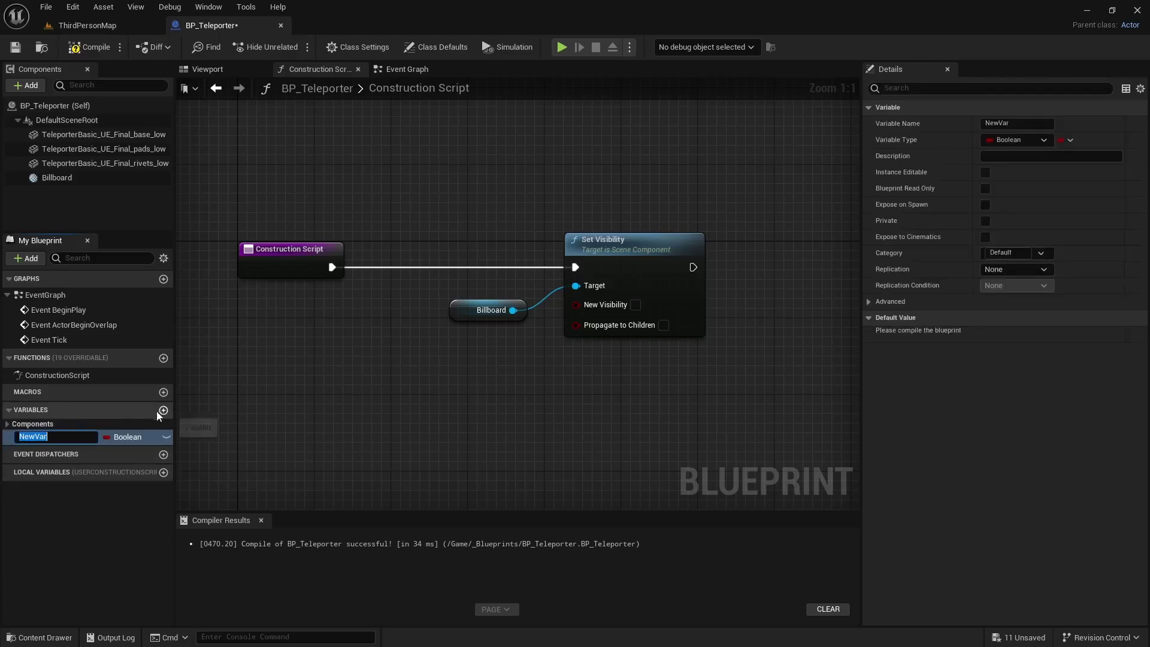
{"action": "type", "text": "TargetActor"}
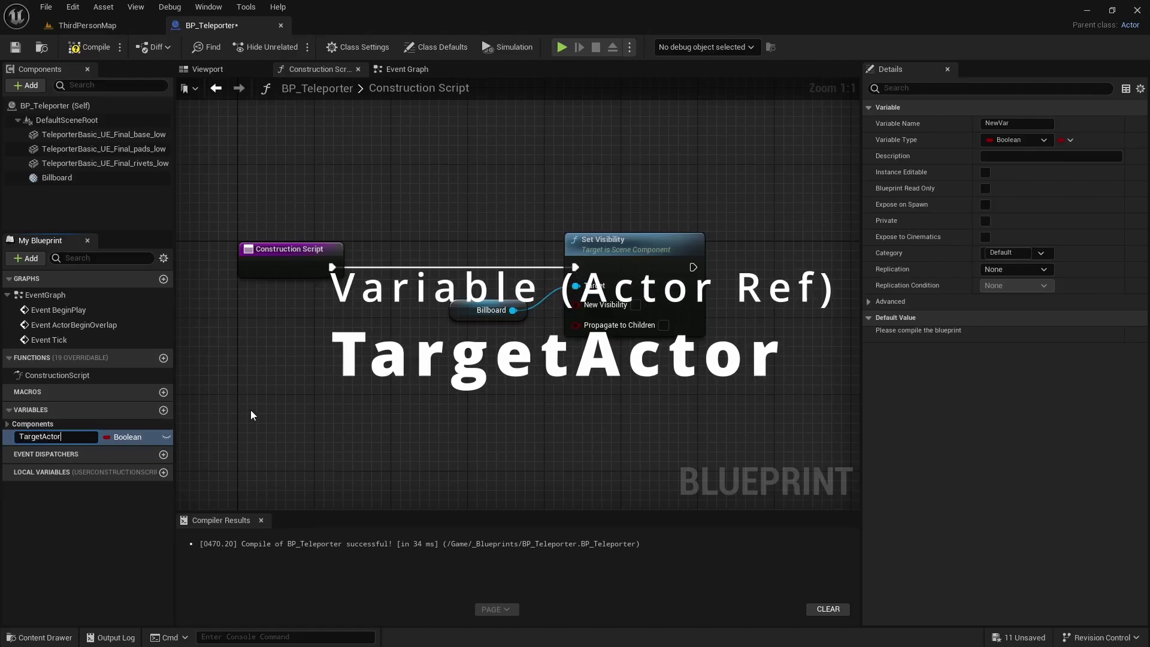
{"action": "key", "text": "Return"}
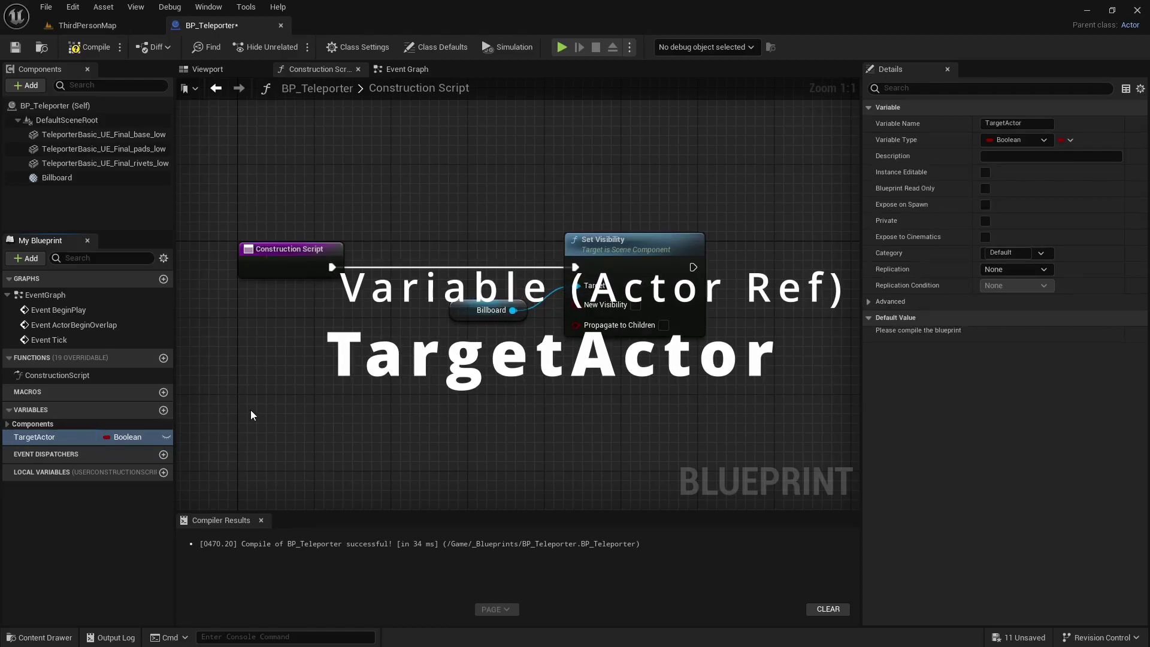
Make TargetActor an instance-editable Actor Object Reference and compile the Blueprint
{"action": "left_click", "coordinate": [127, 438]}
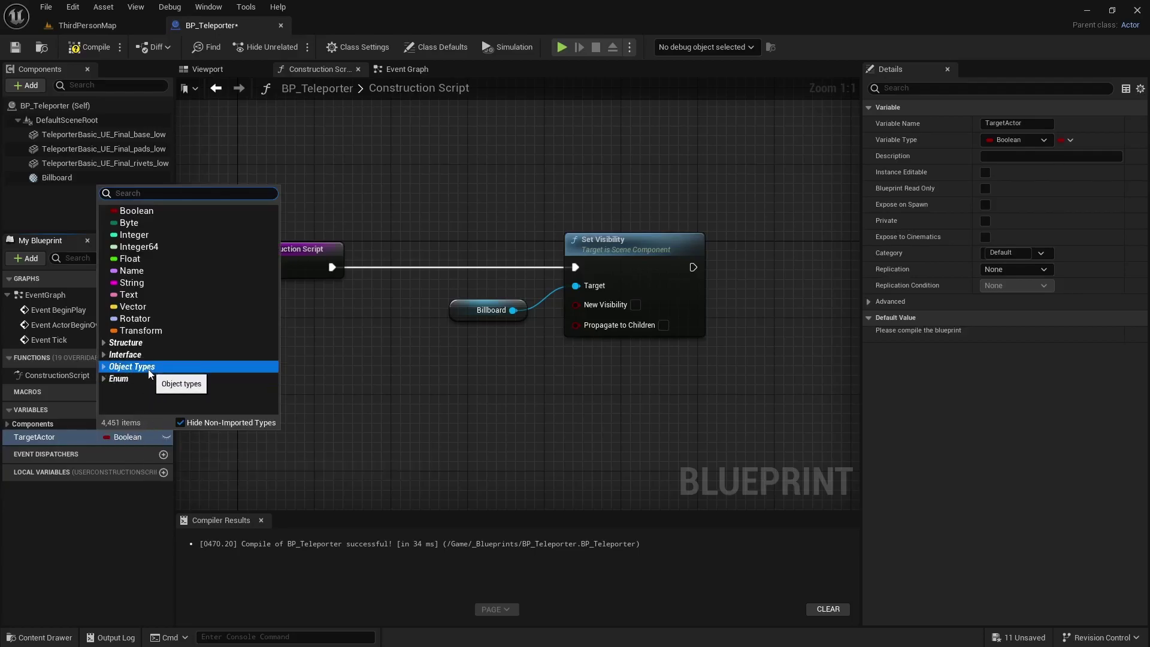
{"action": "left_click", "coordinate": [118, 371]}
{"action": "mouse_move", "coordinate": [175, 394]}
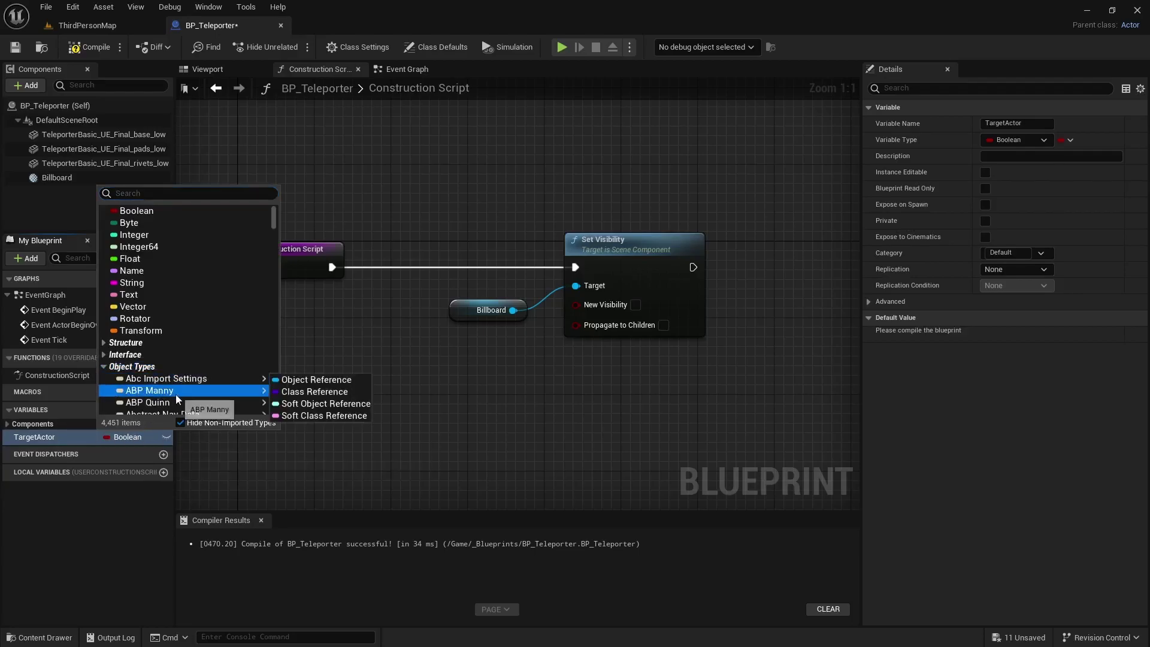
{"action": "scroll", "coordinate": [175, 394], "scroll_direction": "down", "scroll_amount": 1}
{"action": "mouse_move", "coordinate": [257, 408]}
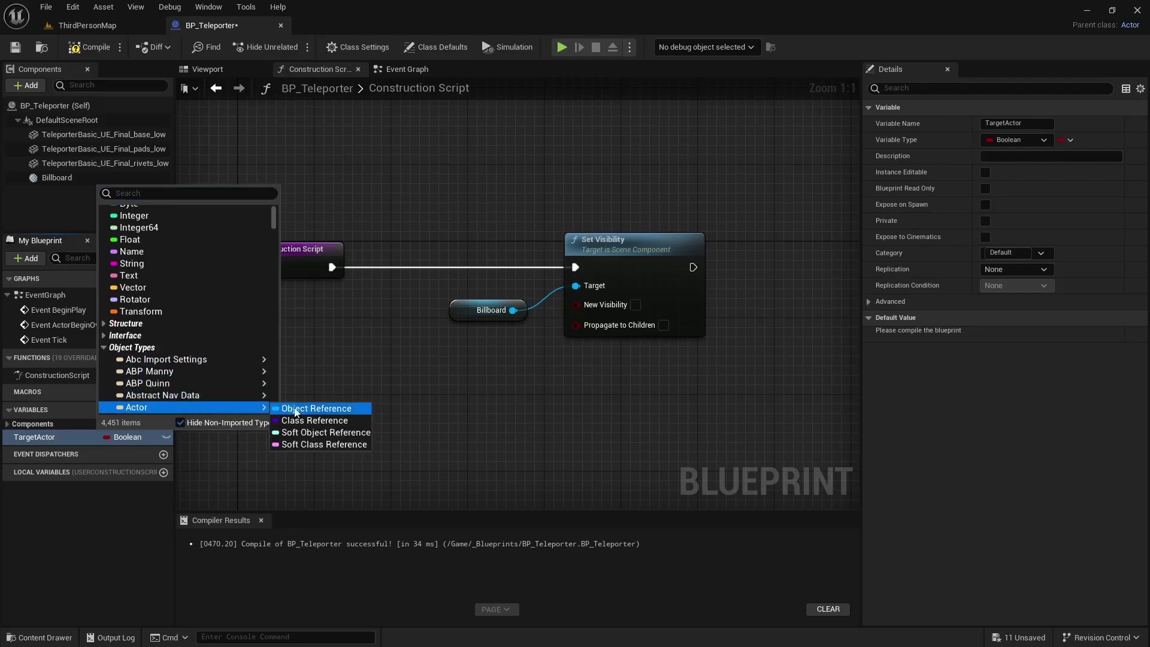
{"action": "left_click", "coordinate": [318, 408]}
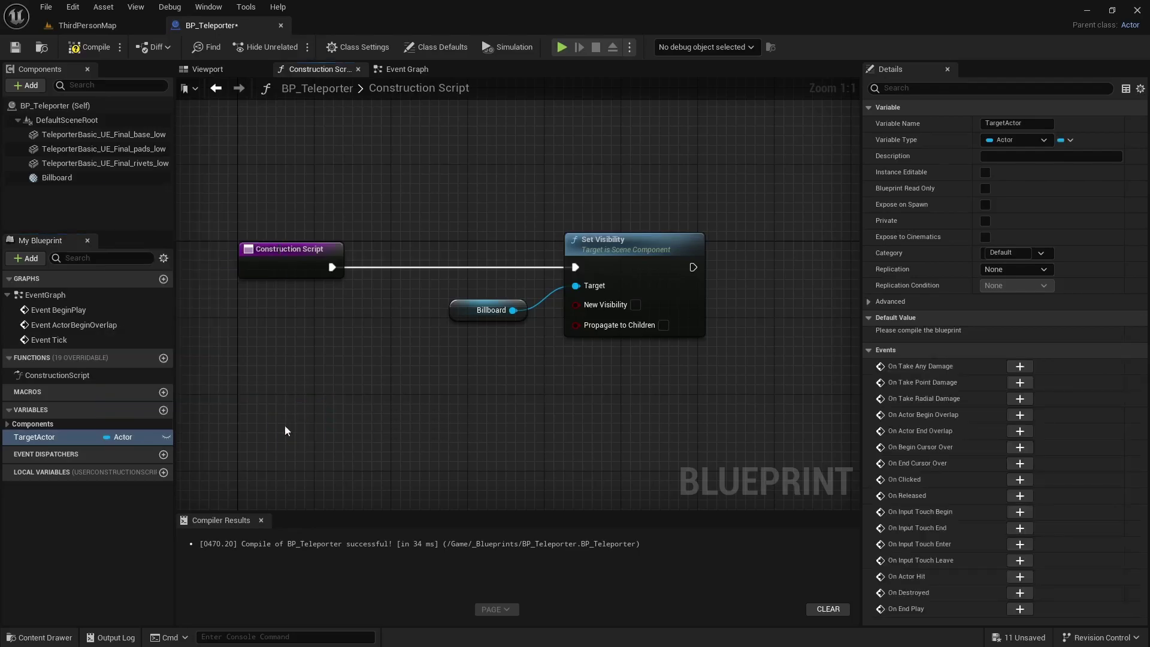
{"action": "left_click", "coordinate": [166, 437]}
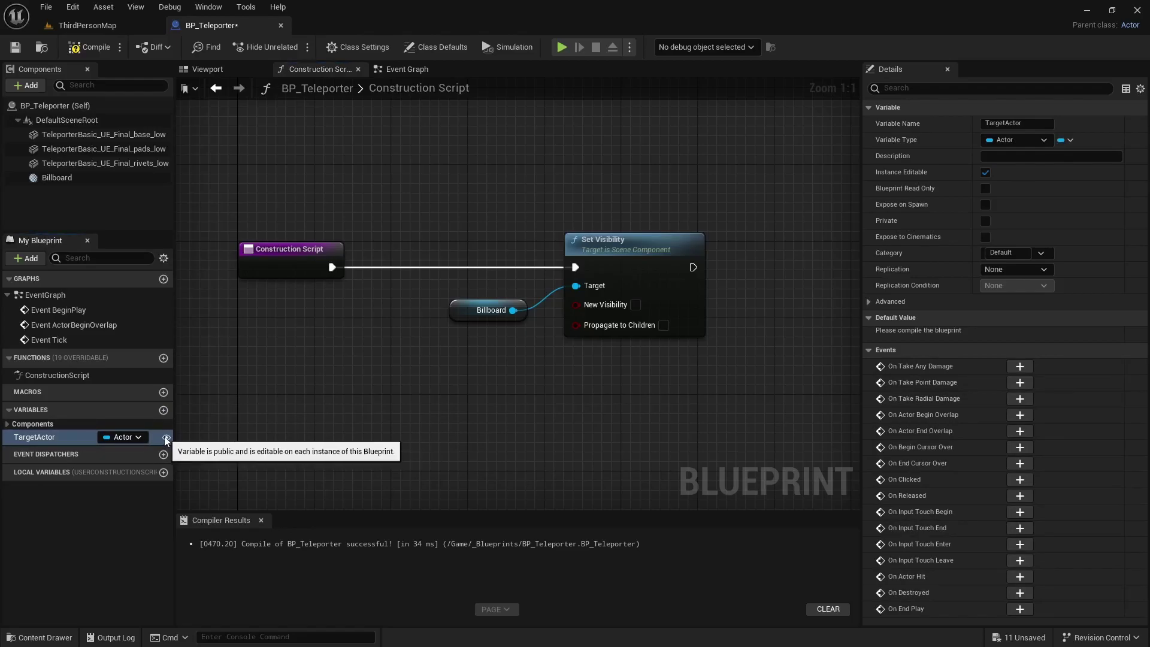
{"action": "left_click", "coordinate": [89, 46]}
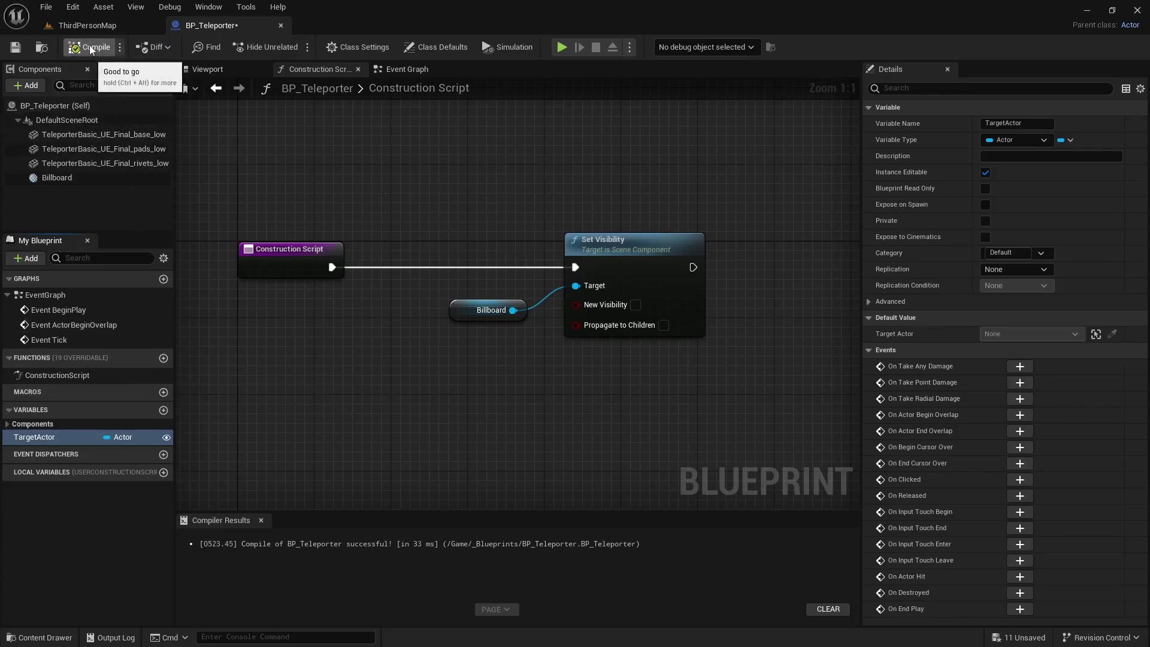
Place a TargetActor getter below the Construction Script node and feed it into an Is Valid function node returning a Boolean
{"action": "right_click_drag", "start_coordinate": [311, 401], "coordinate": [458, 393]}
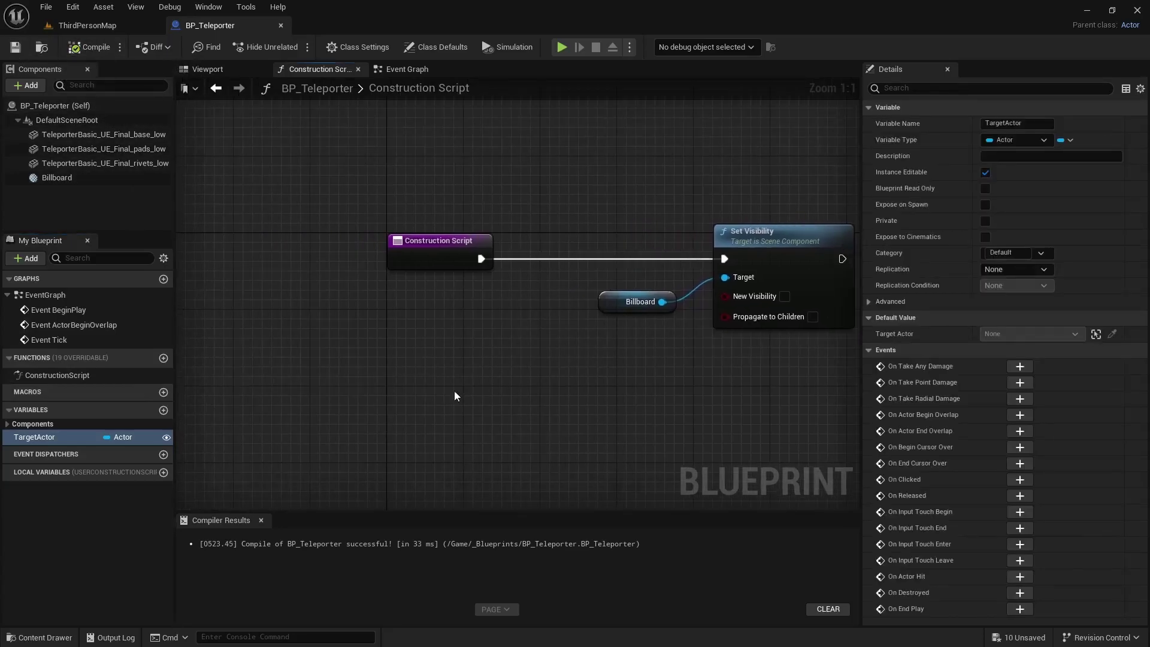
{"action": "left_click_drag", "start_coordinate": [44, 440], "coordinate": [494, 358]}
{"action": "left_click", "coordinate": [412, 373]}
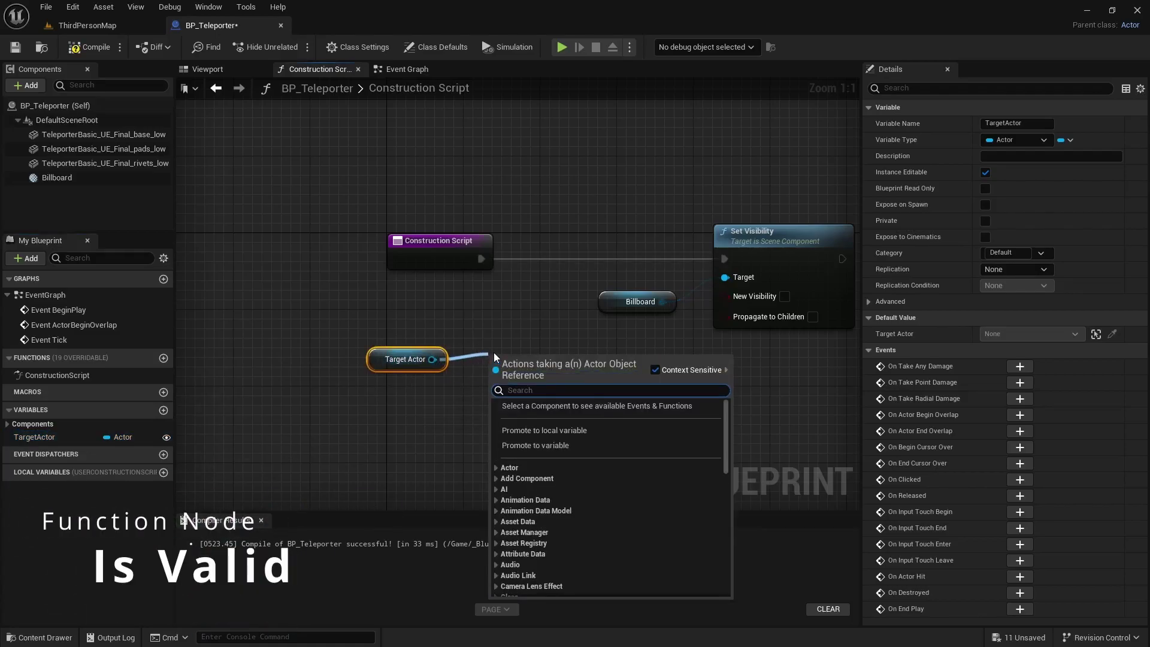
{"action": "type", "text": "is valid"}
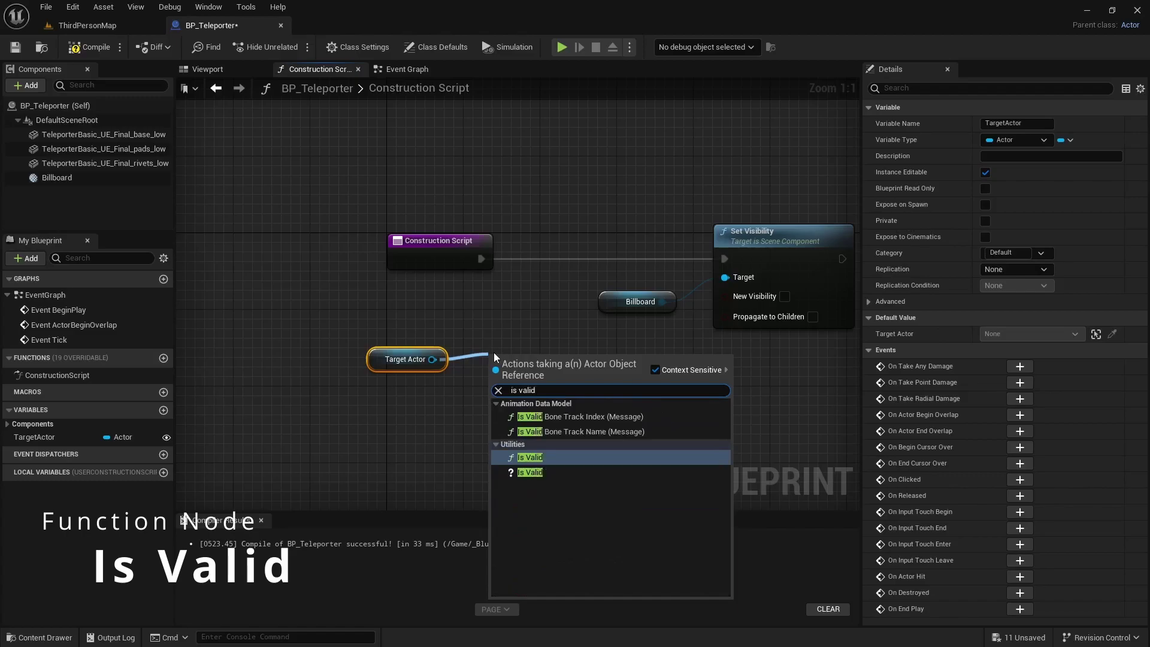
{"action": "left_click", "coordinate": [531, 462]}
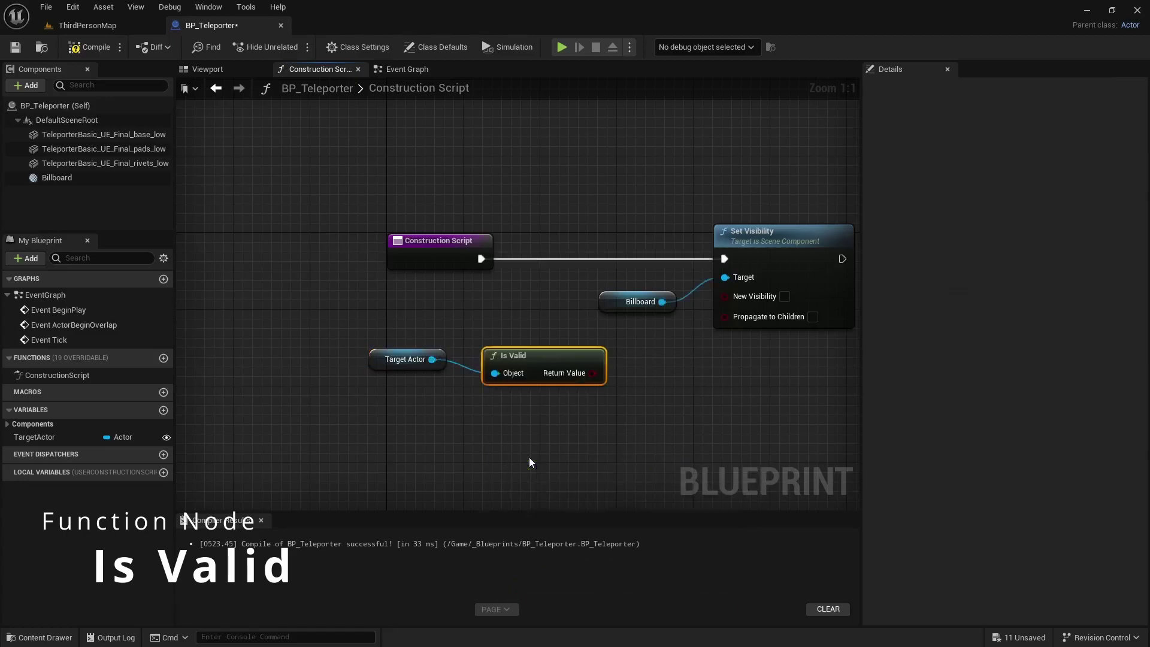
{"action": "left_click_drag", "start_coordinate": [530, 354], "coordinate": [519, 343]}
{"action": "right_click_drag", "start_coordinate": [587, 370], "coordinate": [473, 365]}
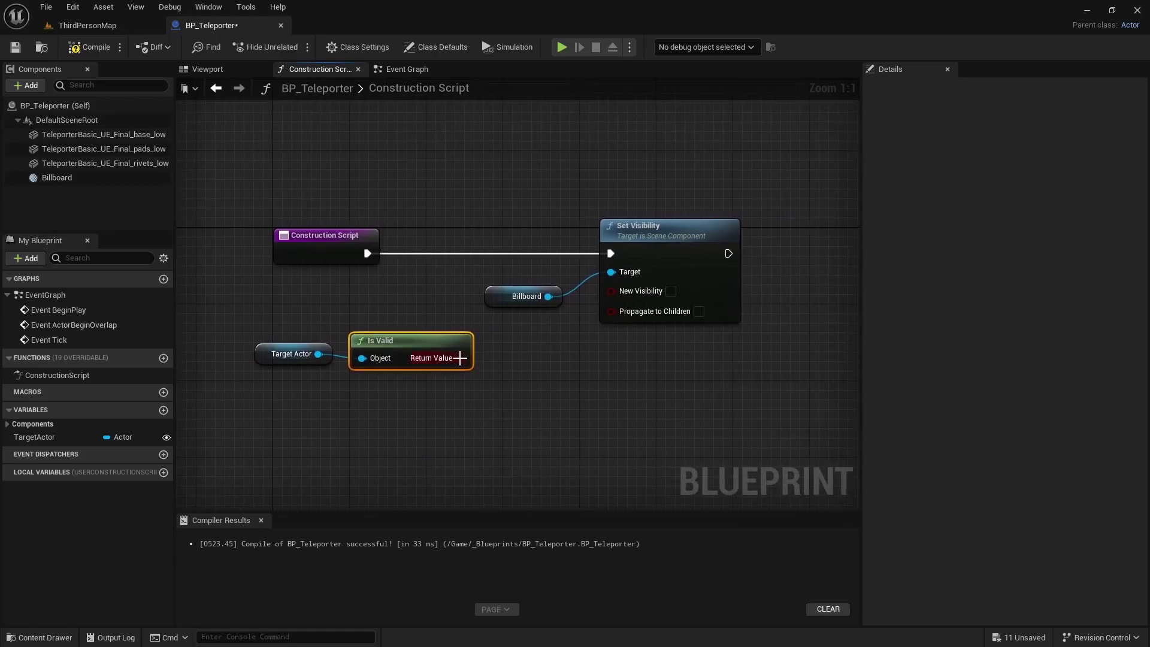
Connect Is Valid's Return Value to Set Visibility's New Visibility, with the Billboard getter moved above that node, and compile
{"action": "left_click_drag", "start_coordinate": [459, 358], "coordinate": [612, 290]}
{"action": "left_click_drag", "start_coordinate": [503, 301], "coordinate": [619, 205]}
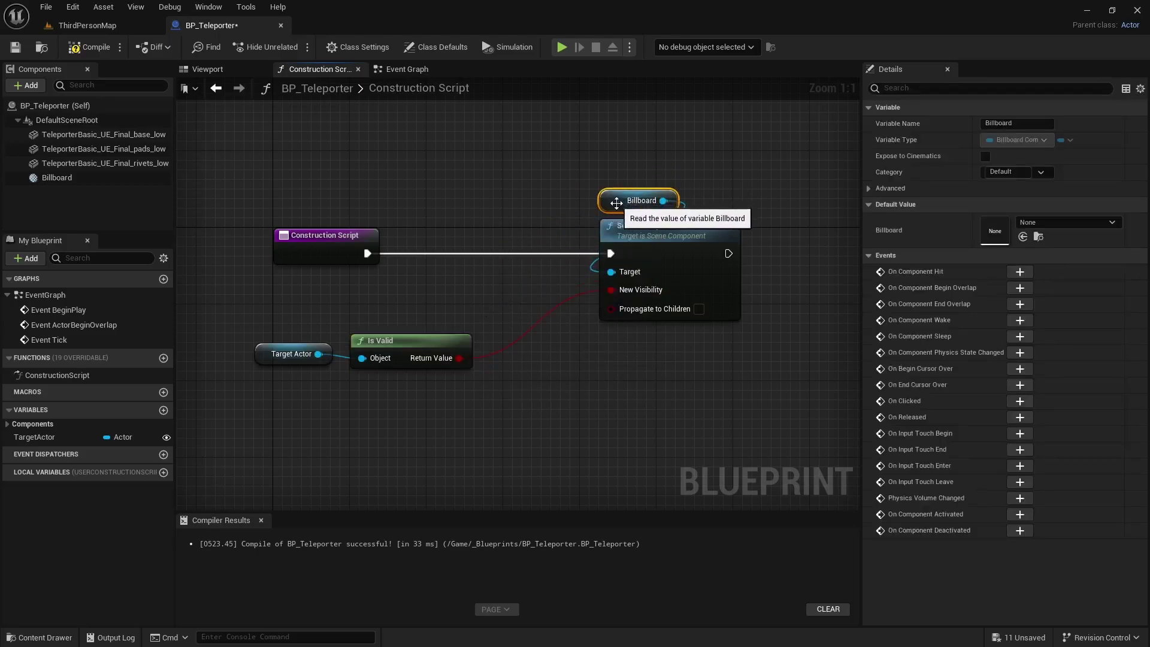
{"action": "left_click", "coordinate": [81, 49]}
{"action": "left_click", "coordinate": [207, 69]}
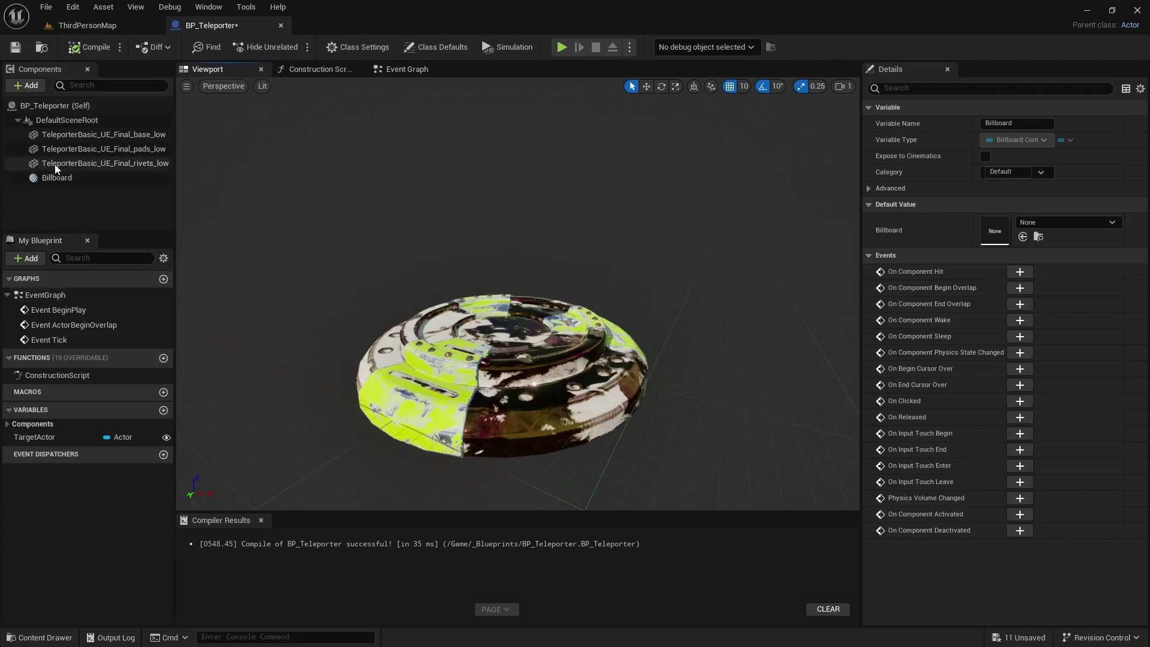
{"action": "left_click", "coordinate": [408, 69]}
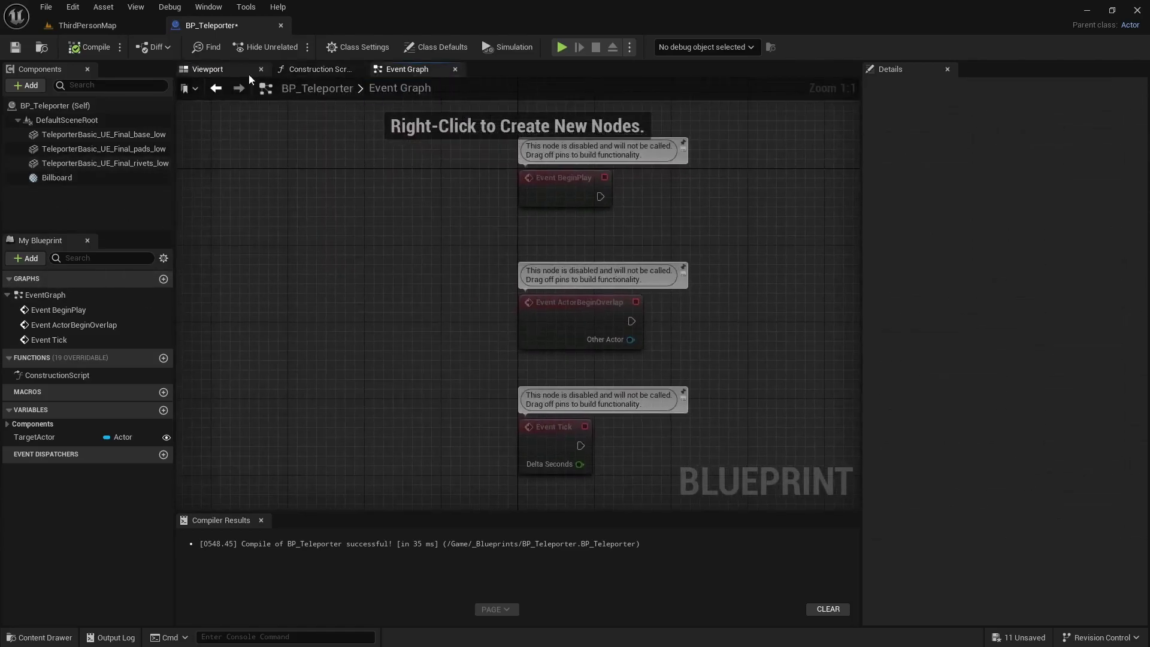
Insert a NOT Boolean node between Is Valid and New Visibility in the Construction Script, compile, and check the billboard preview
{"action": "left_click", "coordinate": [313, 69]}
{"action": "left_click_drag", "start_coordinate": [555, 258], "coordinate": [491, 356]}
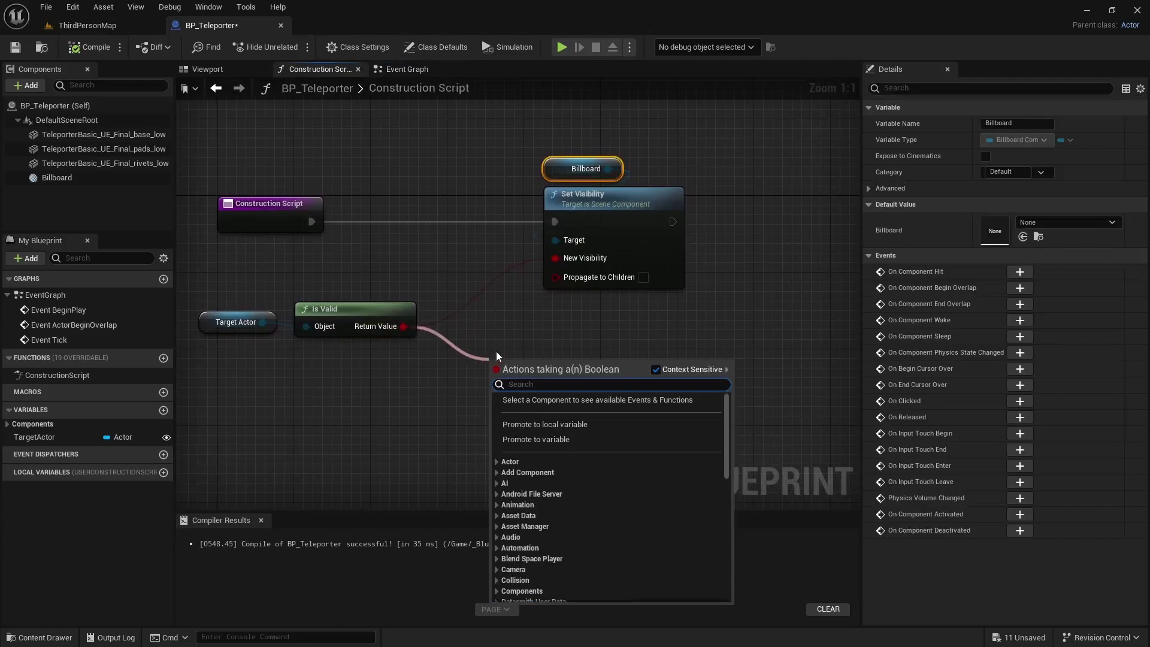
{"action": "type", "text": "not bool"}
{"action": "key", "text": "Return"}
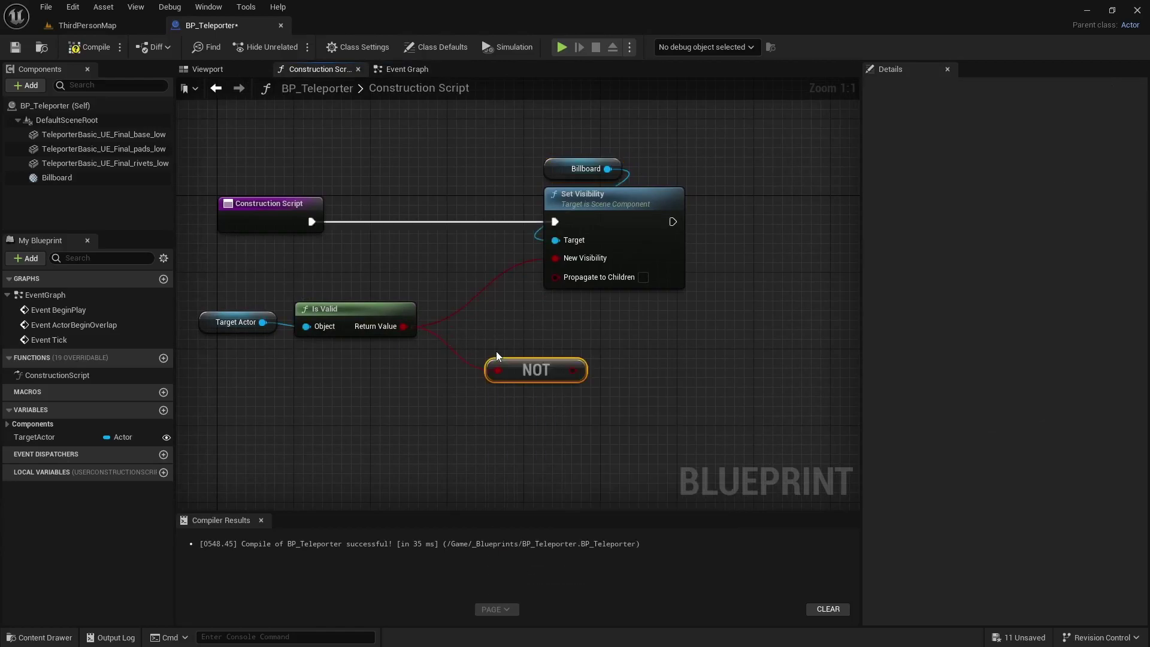
{"action": "left_click_drag", "start_coordinate": [573, 370], "coordinate": [490, 322]}
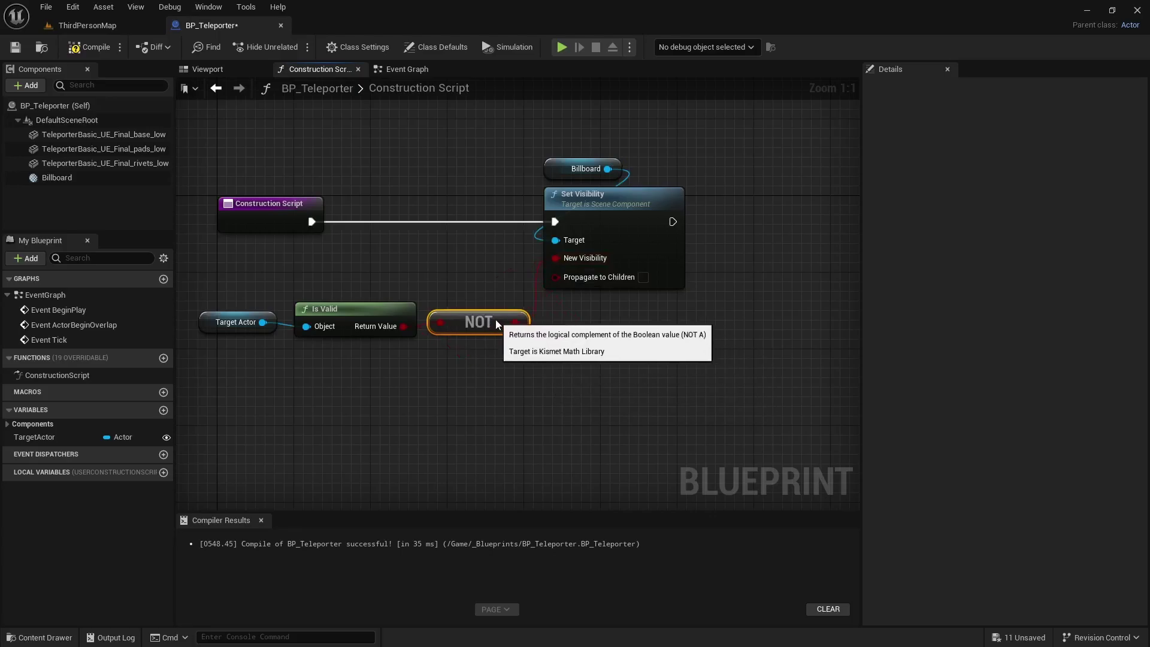
{"action": "left_click", "coordinate": [79, 45]}
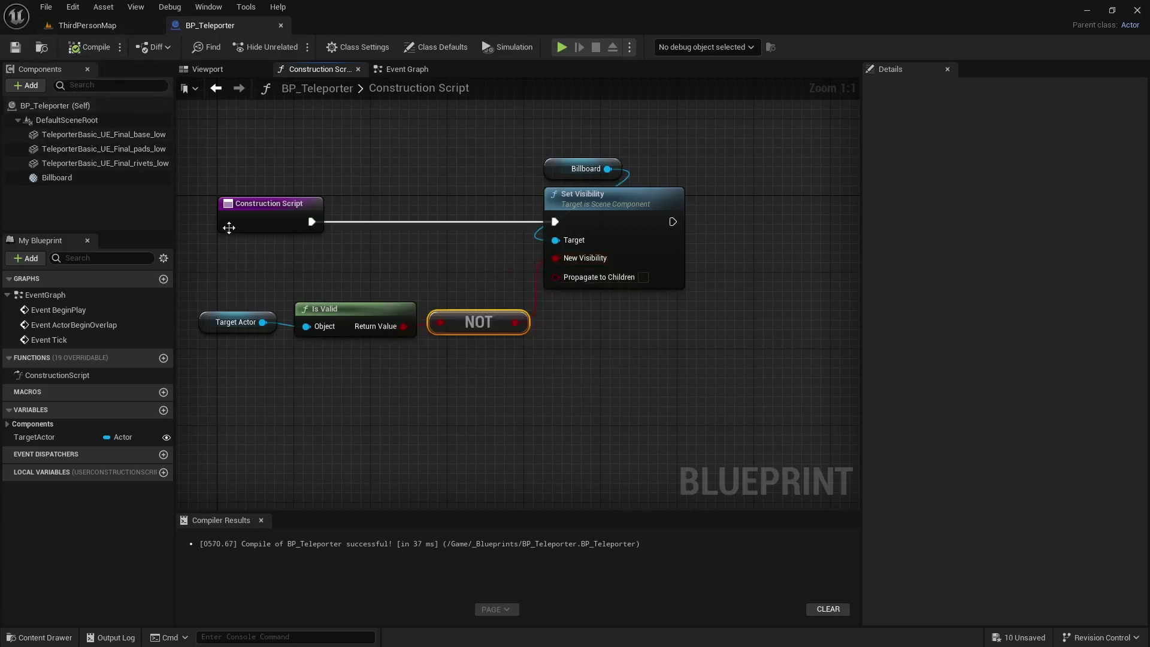
{"action": "left_click", "coordinate": [207, 69]}
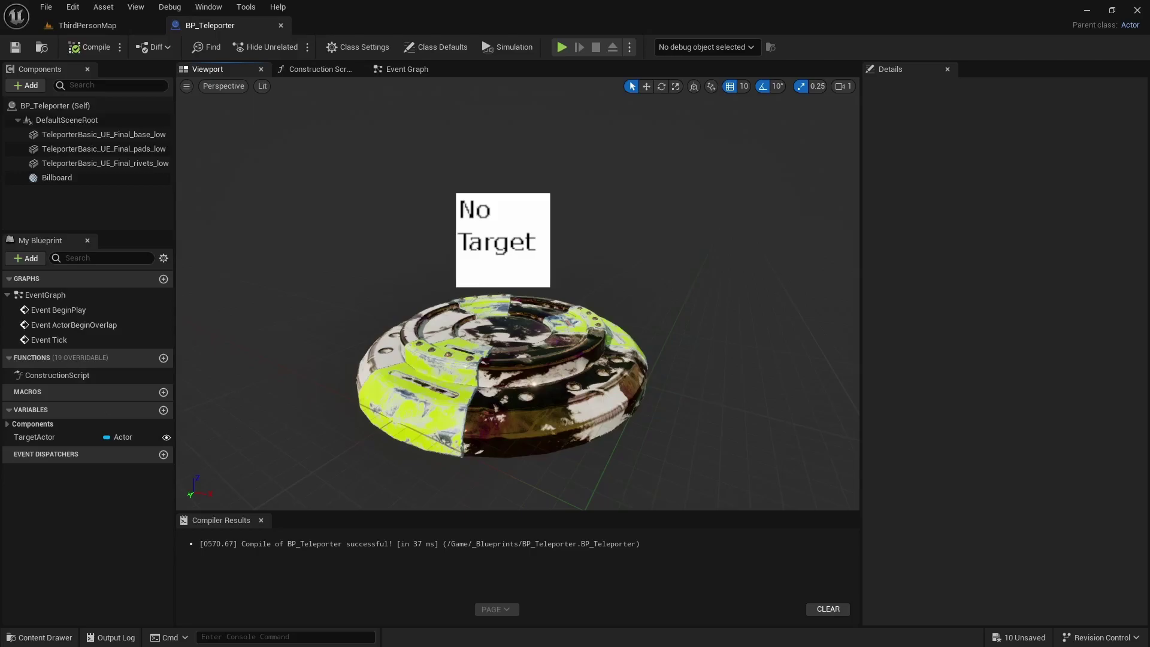
Place two BP_Teleporter instances apart from each other on the open floor of ThirdPersonMap
{"action": "left_click", "coordinate": [109, 26]}
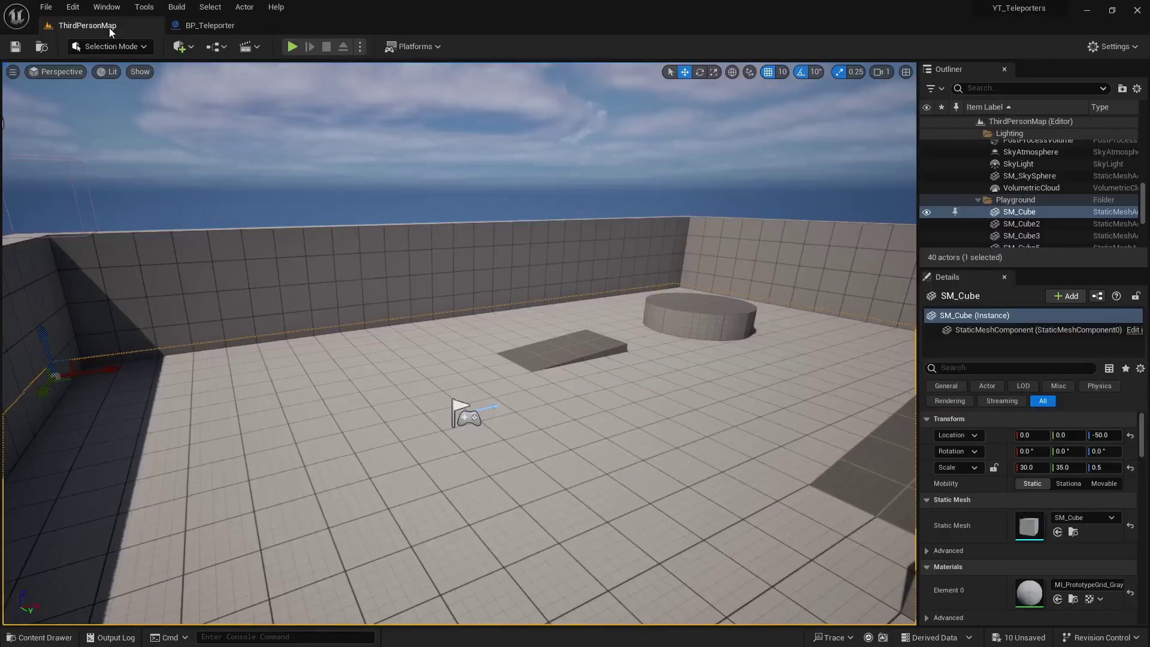
{"action": "key", "text": "w"}
{"action": "right_click_drag", "start_coordinate": [287, 373], "coordinate": [563, 420]}
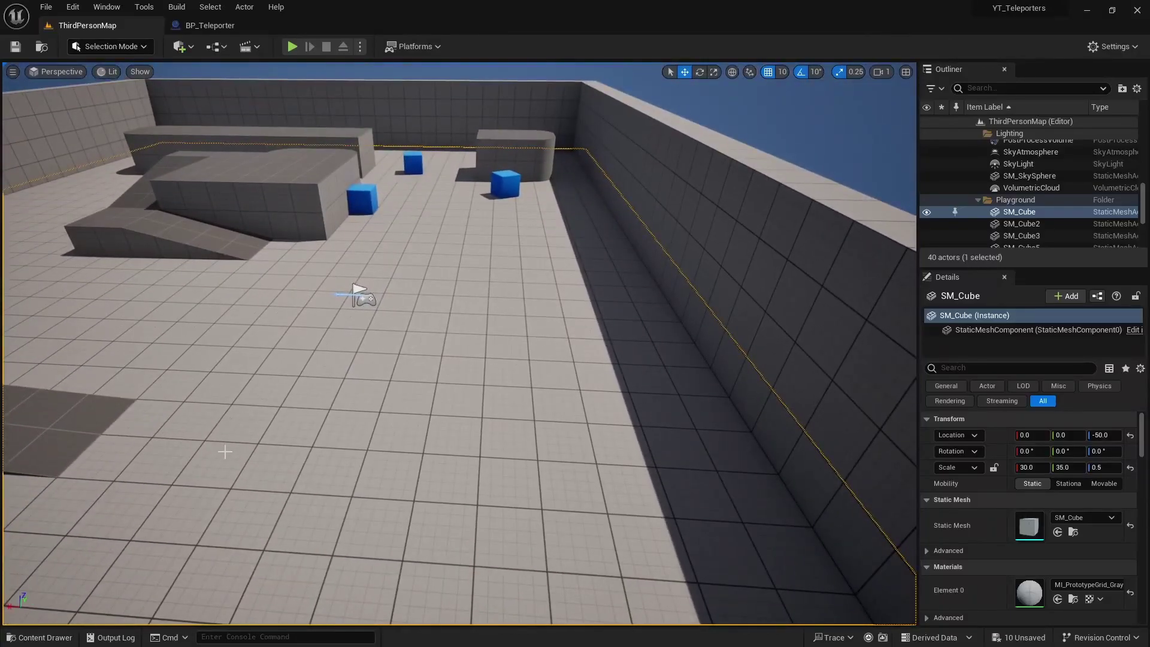
{"action": "key", "text": "ctrl+space"}
{"action": "left_click_drag", "start_coordinate": [227, 491], "coordinate": [444, 395]}
{"action": "key", "text": "ctrl+space"}
{"action": "left_click_drag", "start_coordinate": [228, 486], "coordinate": [182, 330]}
{"action": "right_click_drag", "start_coordinate": [241, 416], "coordinate": [260, 354]}
{"action": "right_click_drag", "start_coordinate": [166, 355], "coordinate": [142, 357]}
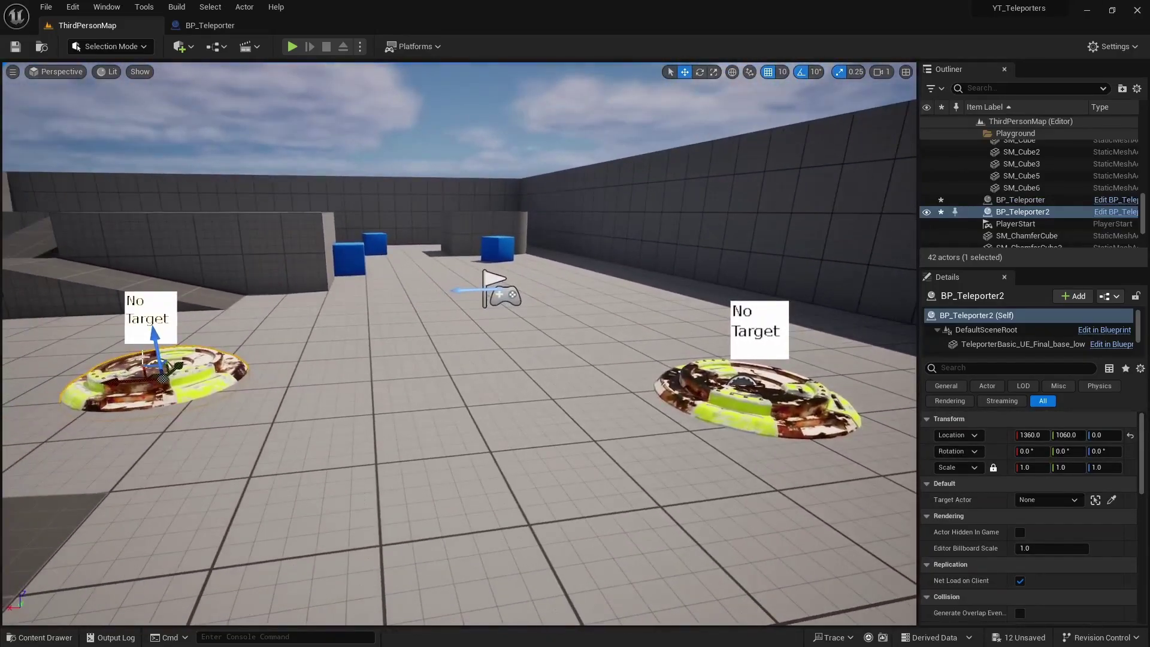
Raise both placed teleporters to a Z location of 10
{"action": "left_click_drag", "start_coordinate": [156, 348], "coordinate": [155, 342]}
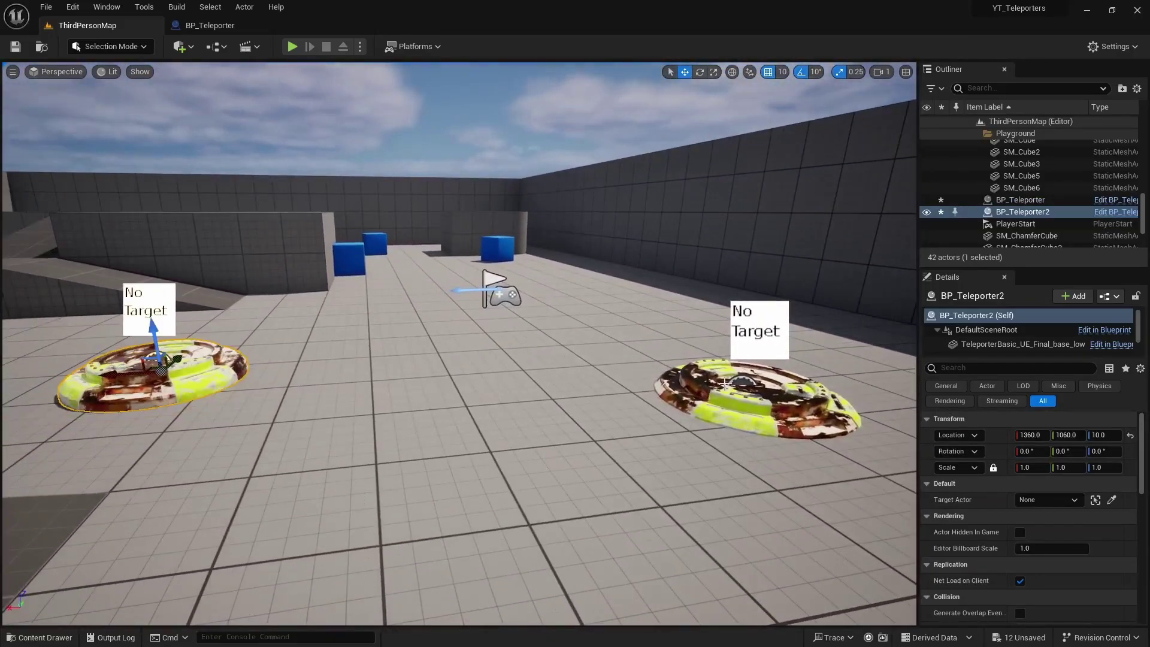
{"action": "left_click", "coordinate": [722, 383]}
{"action": "left_click_drag", "start_coordinate": [756, 355], "coordinate": [759, 346]}
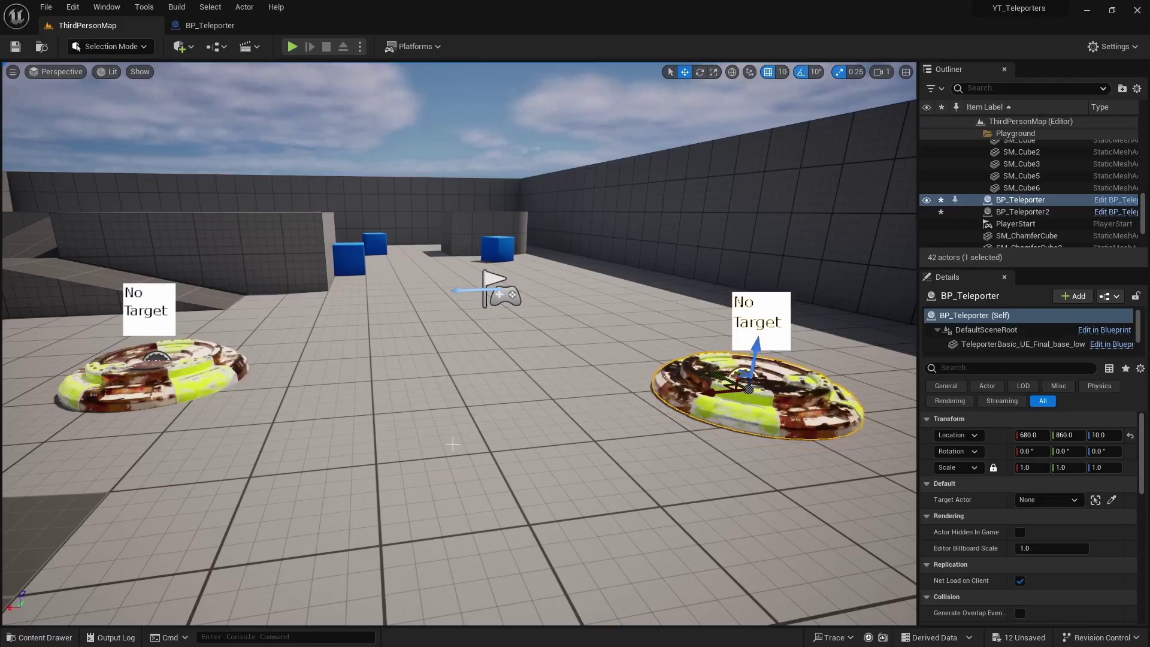
Place a Target Point actor above the cylindrical platform and raise it to a Z location of 190
{"action": "mouse_move", "coordinate": [442, 305]}
{"action": "right_mouse_down"}
{"action": "mouse_move", "coordinate": [452, 303]}
{"action": "mouse_move", "coordinate": [380, 314]}
{"action": "mouse_move", "coordinate": [437, 301]}
{"action": "right_mouse_up"}
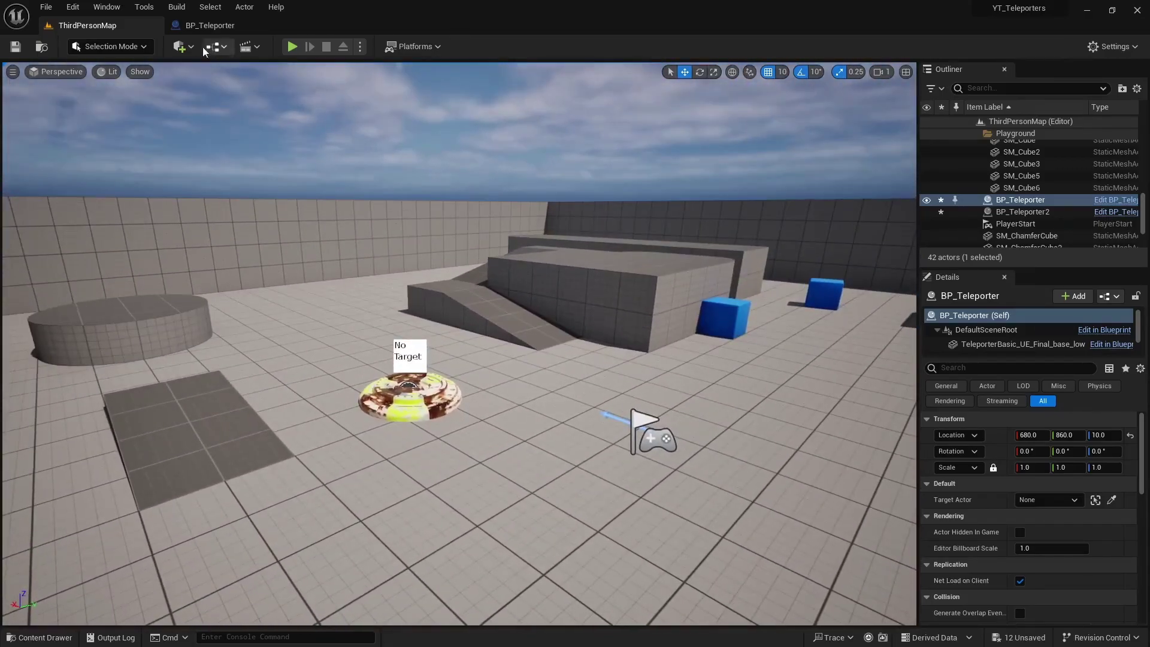
{"action": "left_click", "coordinate": [185, 46]}
{"action": "type", "text": "ta"}
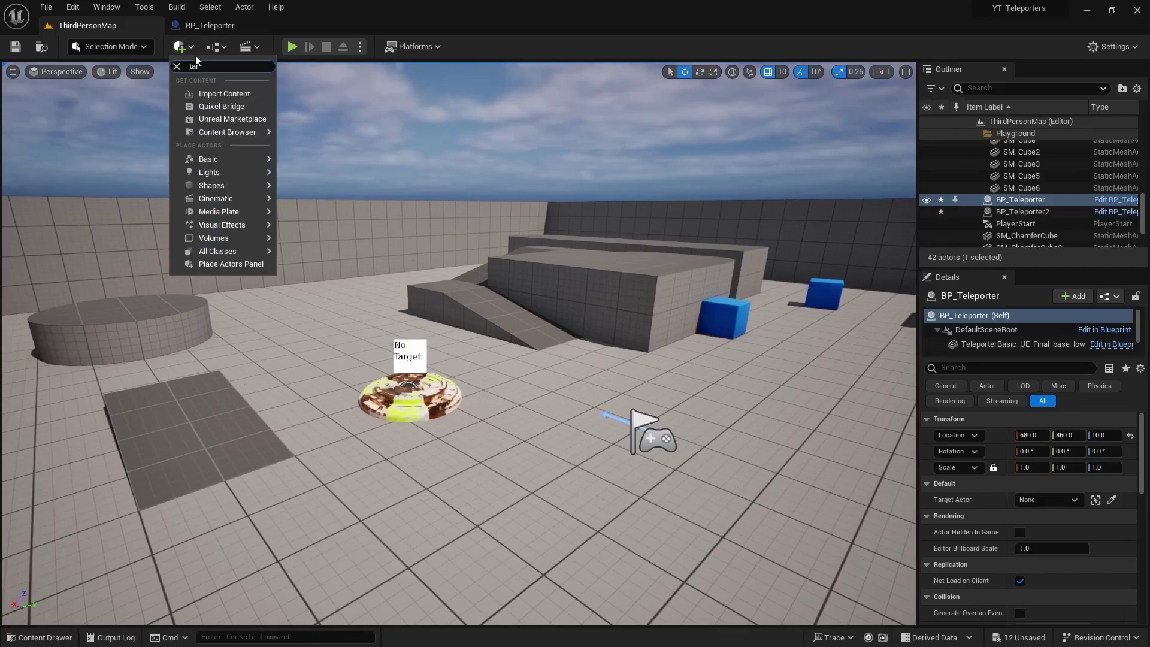
{"action": "type", "text": "rget"}
{"action": "left_click_drag", "start_coordinate": [224, 91], "coordinate": [143, 254]}
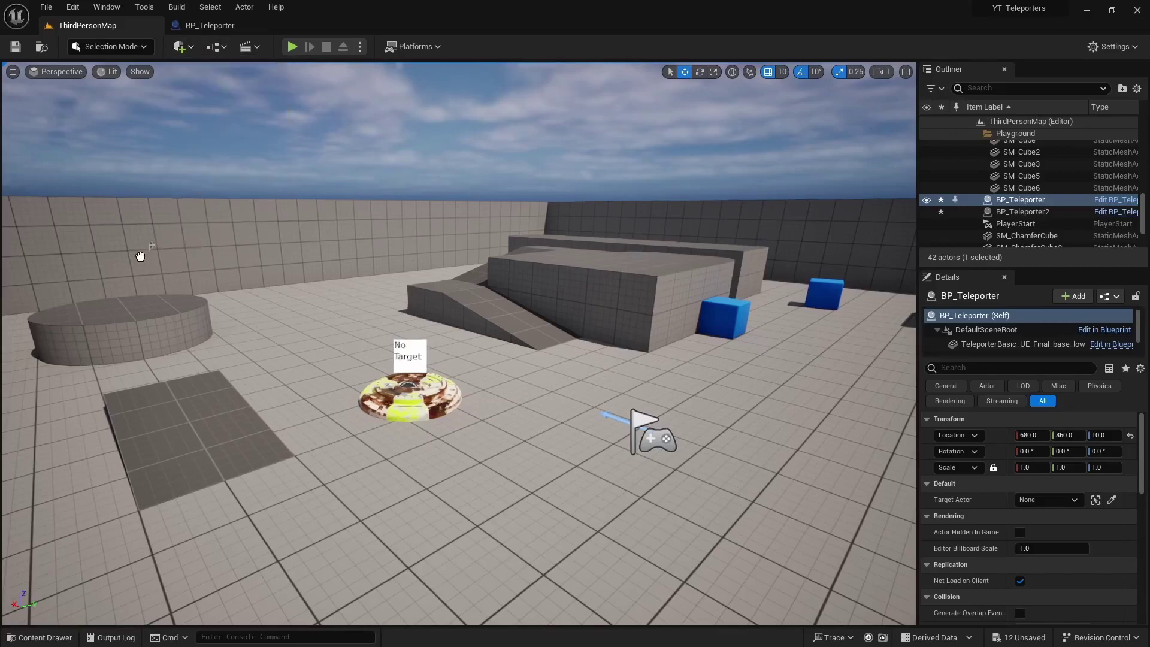
{"action": "left_click_drag", "start_coordinate": [125, 308], "coordinate": [124, 309]}
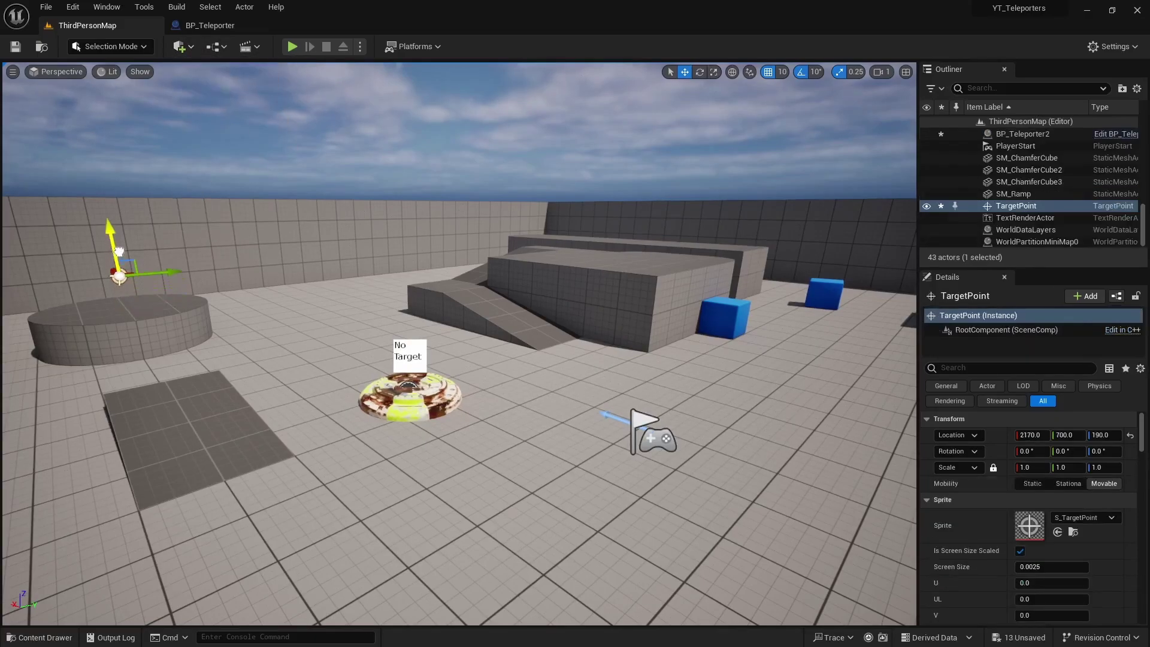
Set the Target Actor of BP_Teleporter2 to TargetPoint
{"action": "mouse_move", "coordinate": [280, 381]}
{"action": "right_mouse_down"}
{"action": "mouse_move", "coordinate": [389, 434]}
{"action": "mouse_move", "coordinate": [292, 378]}
{"action": "right_mouse_up"}
{"action": "left_click", "coordinate": [273, 336]}
{"action": "right_click_drag", "start_coordinate": [273, 336], "coordinate": [84, 353]}
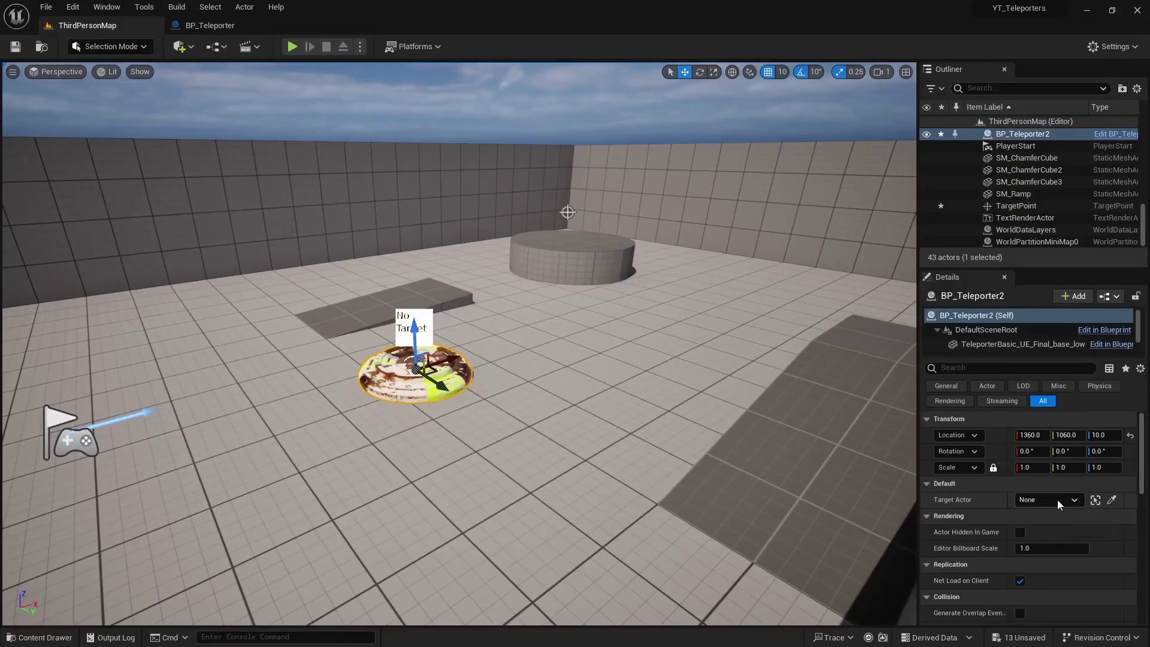
{"action": "left_click", "coordinate": [1072, 501]}
{"action": "type", "text": "targ"}
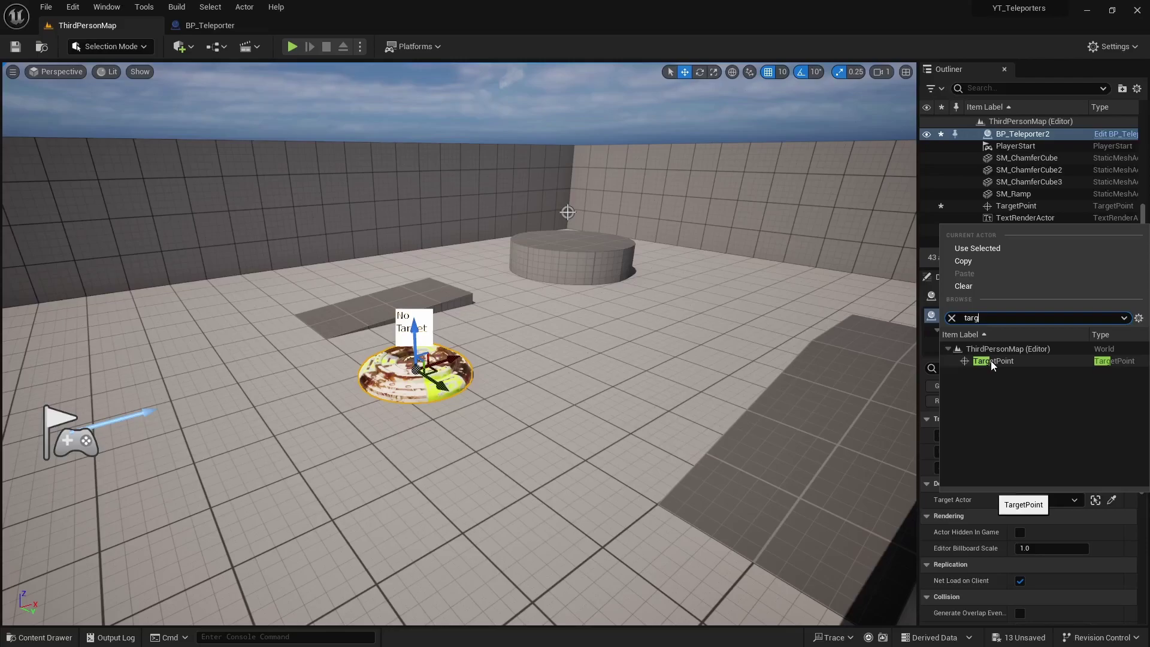
{"action": "left_click", "coordinate": [992, 362]}
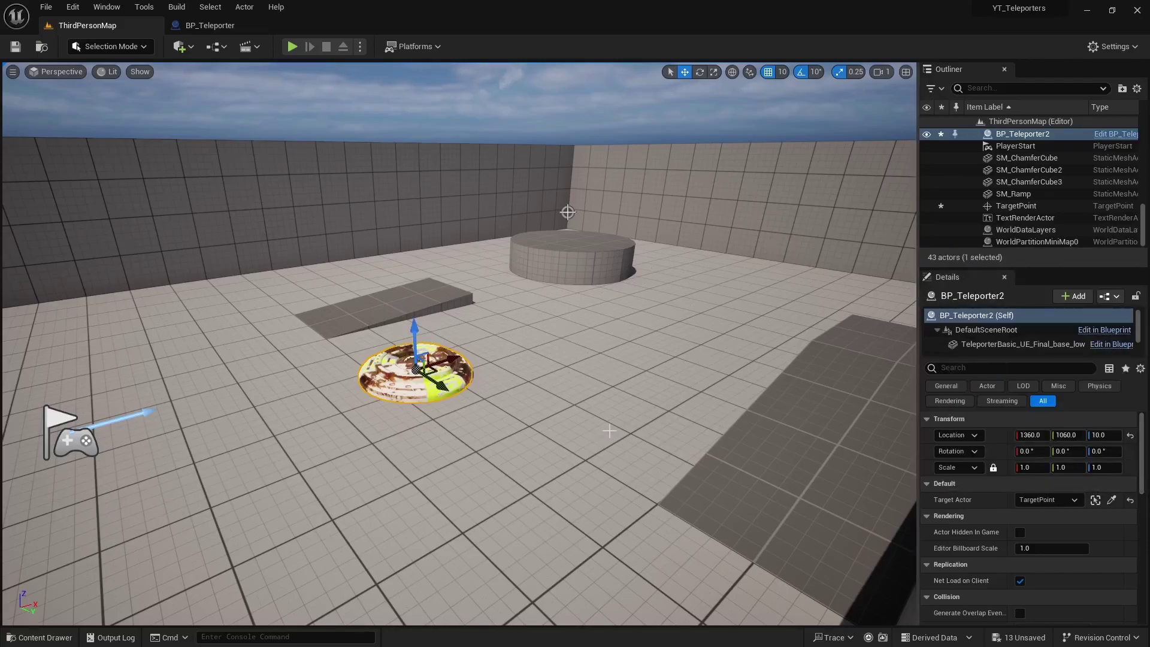
Compare the two placed teleporters in the level, checking each one's Target Actor setting and billboard
{"action": "left_click", "coordinate": [611, 431]}
{"action": "right_click_drag", "start_coordinate": [611, 429], "coordinate": [575, 397]}
{"action": "left_click", "coordinate": [663, 367]}
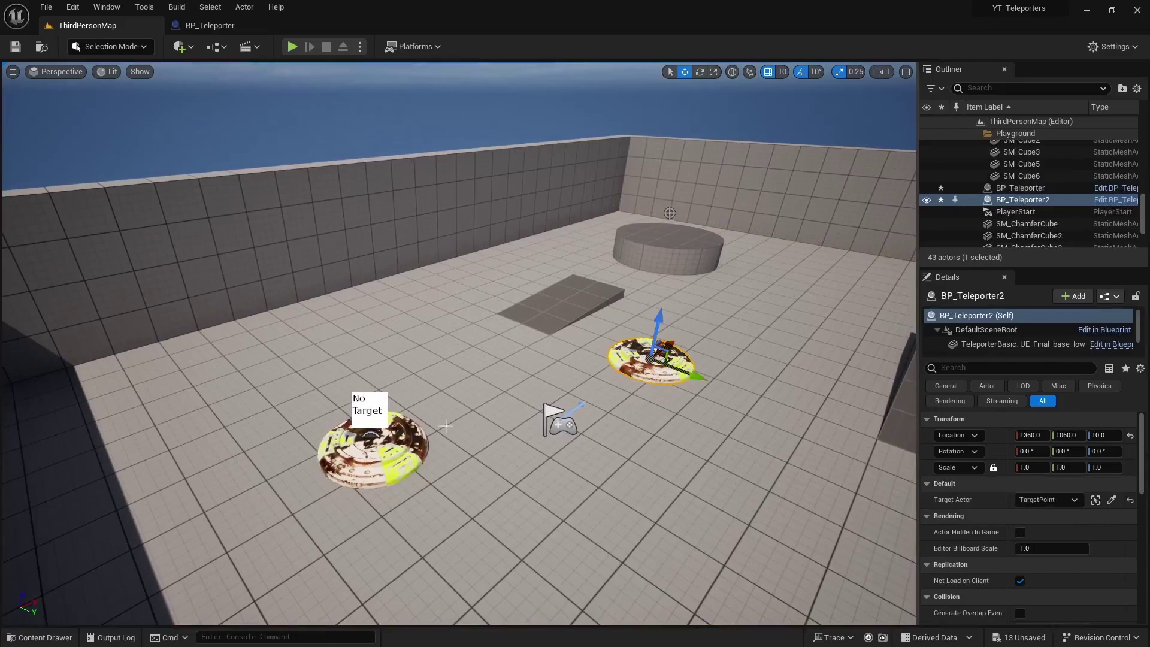
{"action": "left_click", "coordinate": [400, 443]}
{"action": "right_click_drag", "start_coordinate": [420, 407], "coordinate": [521, 395]}
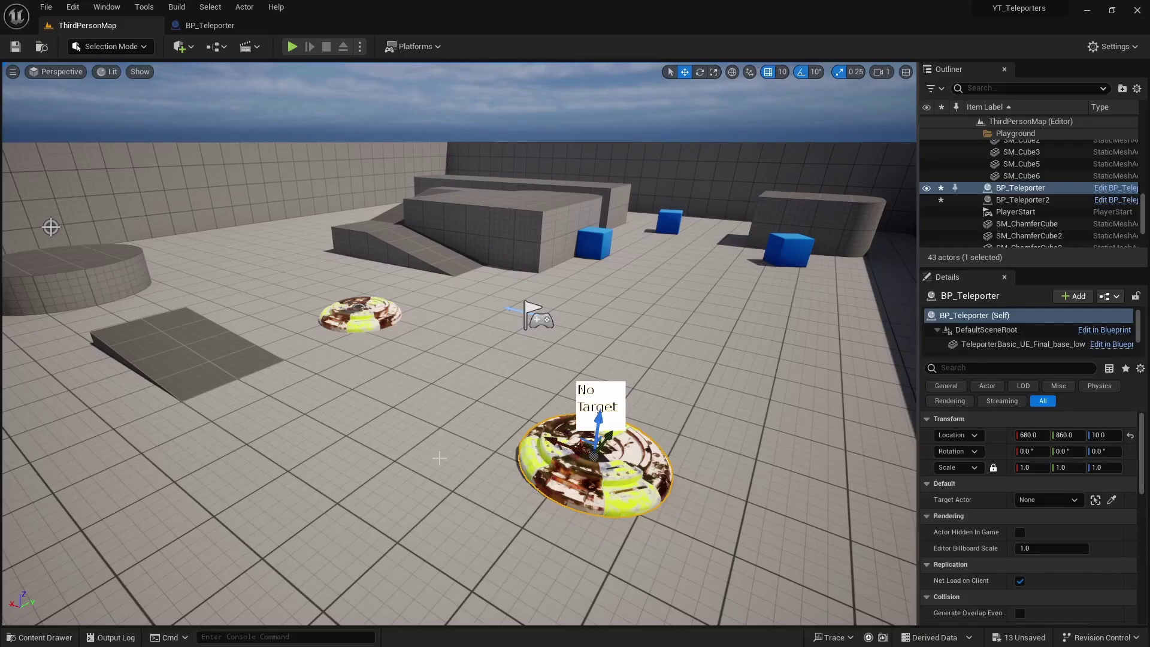
{"action": "right_click_drag", "start_coordinate": [457, 475], "coordinate": [418, 326]}
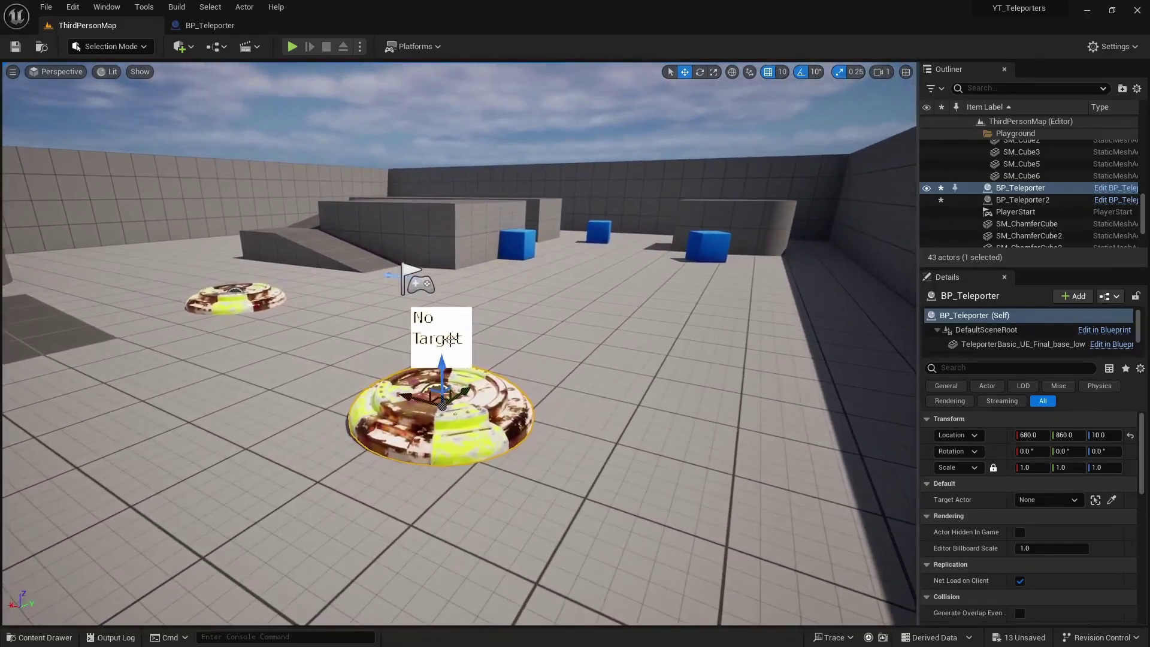
{"action": "right_click_drag", "start_coordinate": [559, 412], "coordinate": [527, 385]}
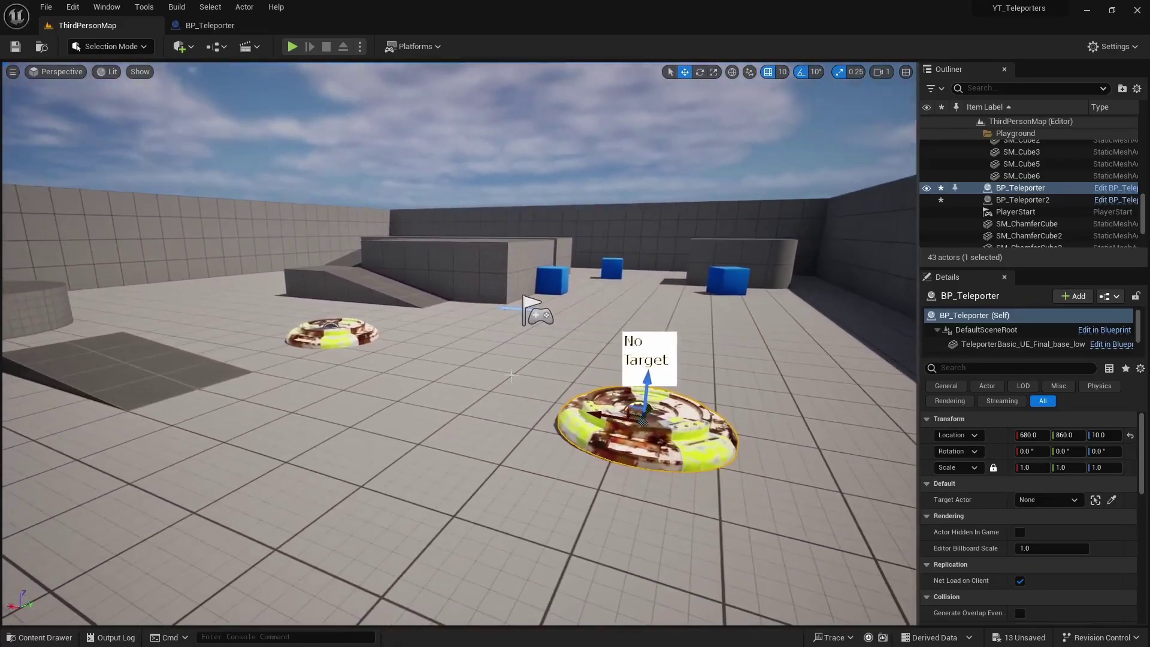
Delete the Event BeginPlay and Event Tick nodes from BP_Teleporter's Event Graph, keeping Event ActorBeginOverlap
{"action": "left_click", "coordinate": [210, 25]}
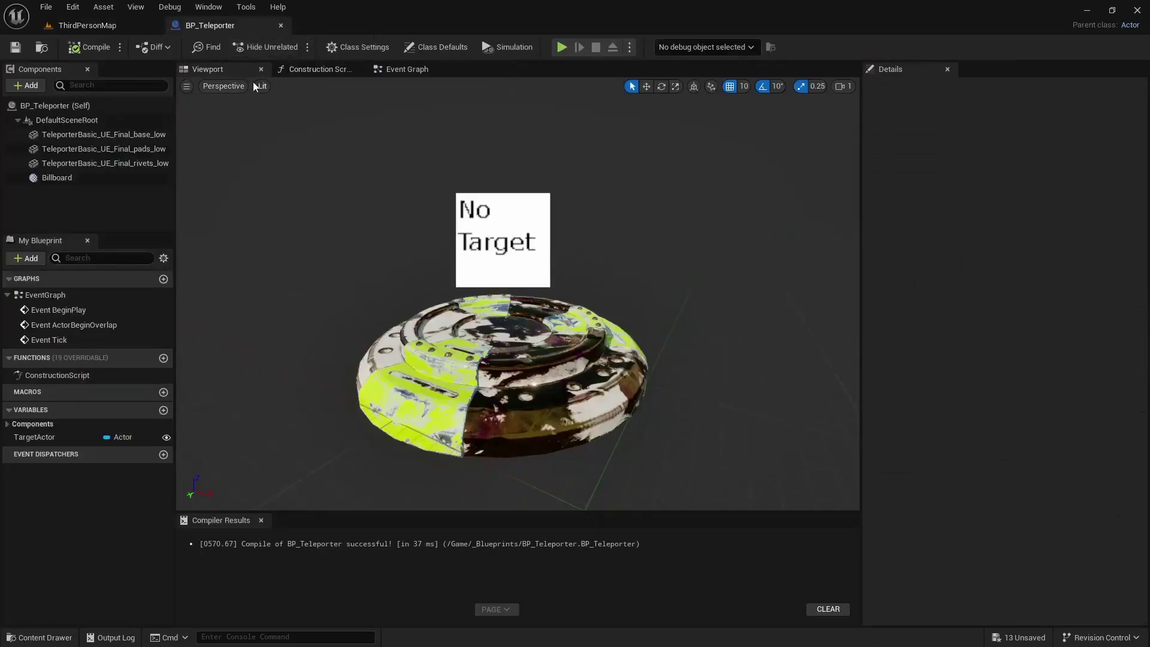
{"action": "left_click", "coordinate": [317, 69]}
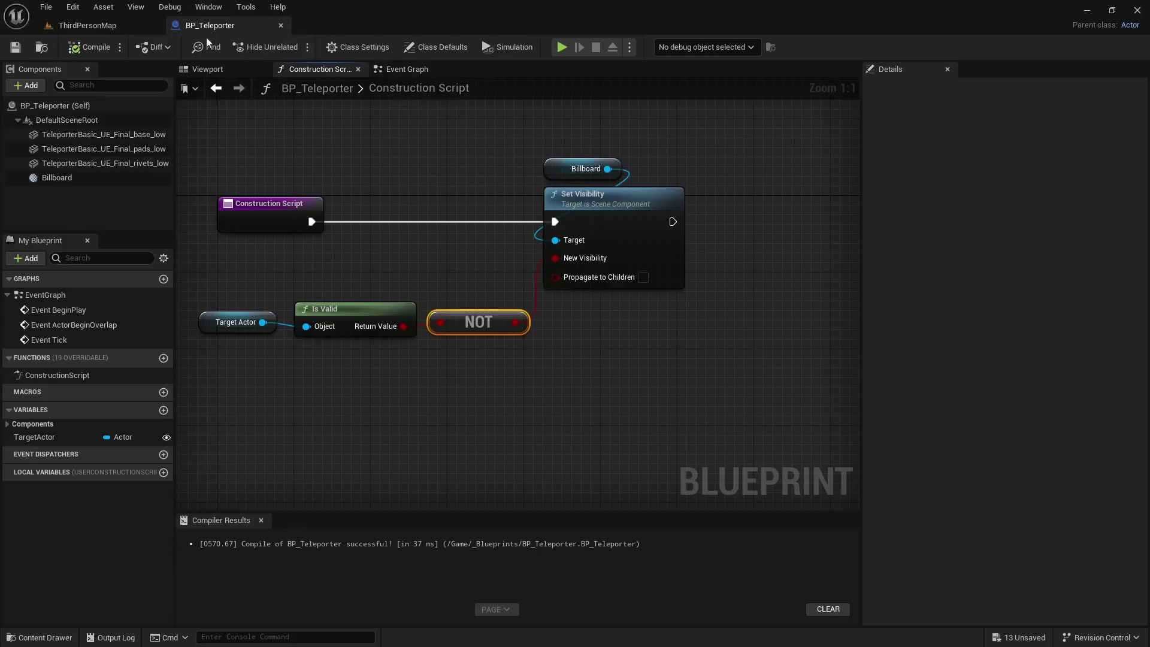
{"action": "left_click", "coordinate": [409, 70]}
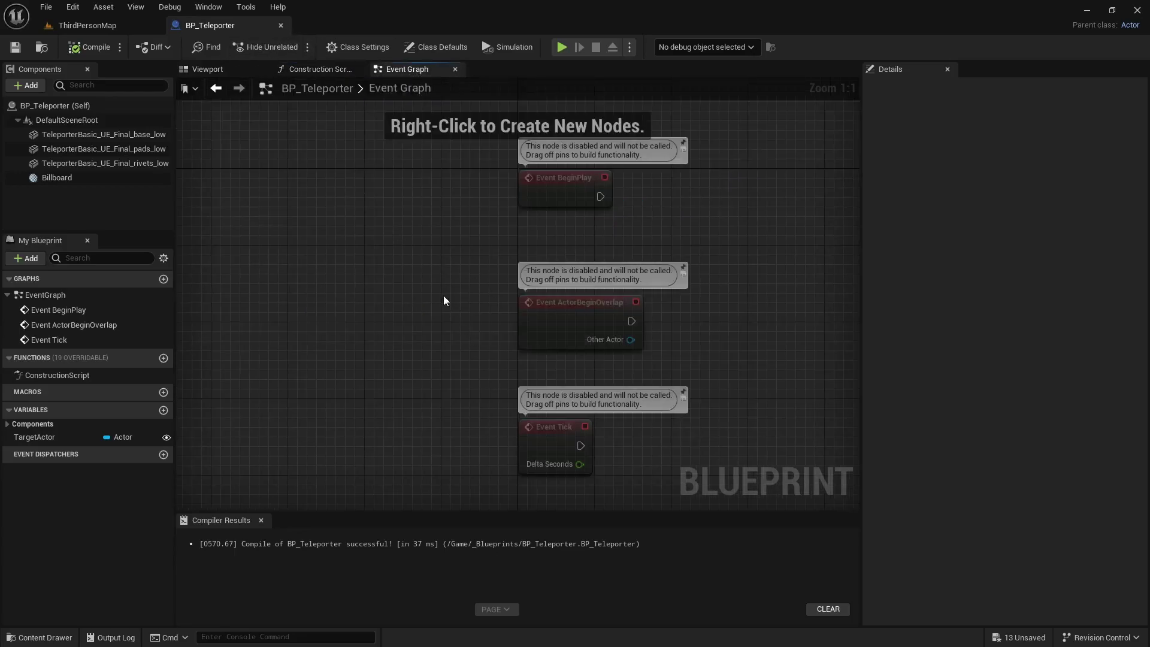
{"action": "right_click_drag", "start_coordinate": [452, 298], "coordinate": [260, 287]}
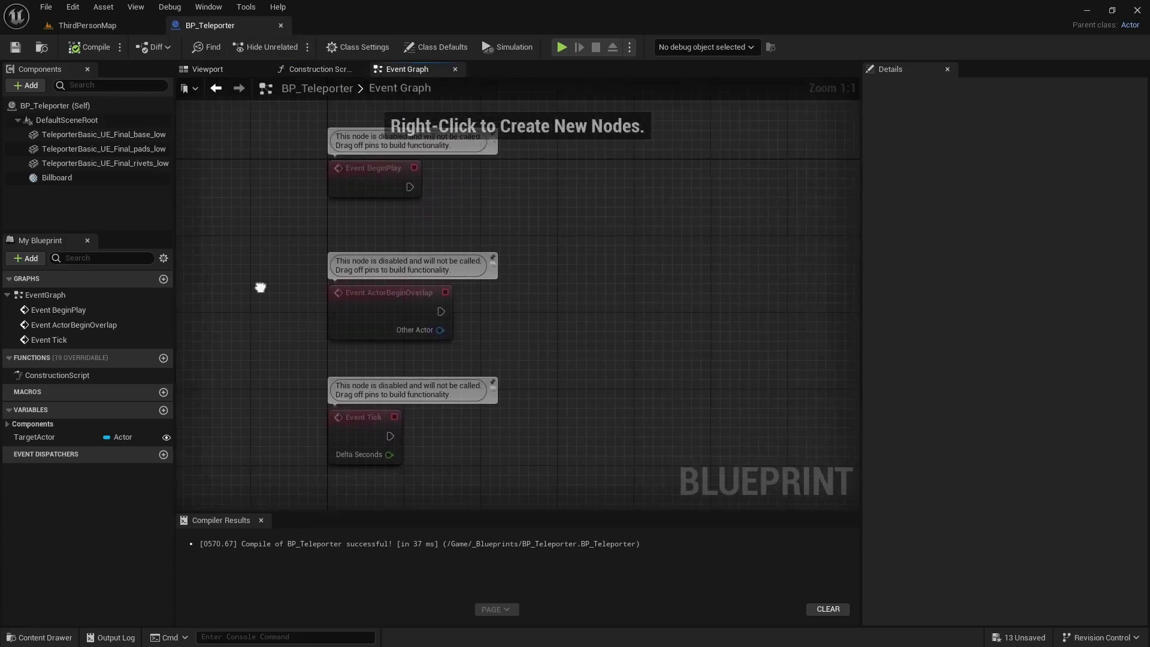
{"action": "left_click_drag", "start_coordinate": [282, 244], "coordinate": [493, 458]}
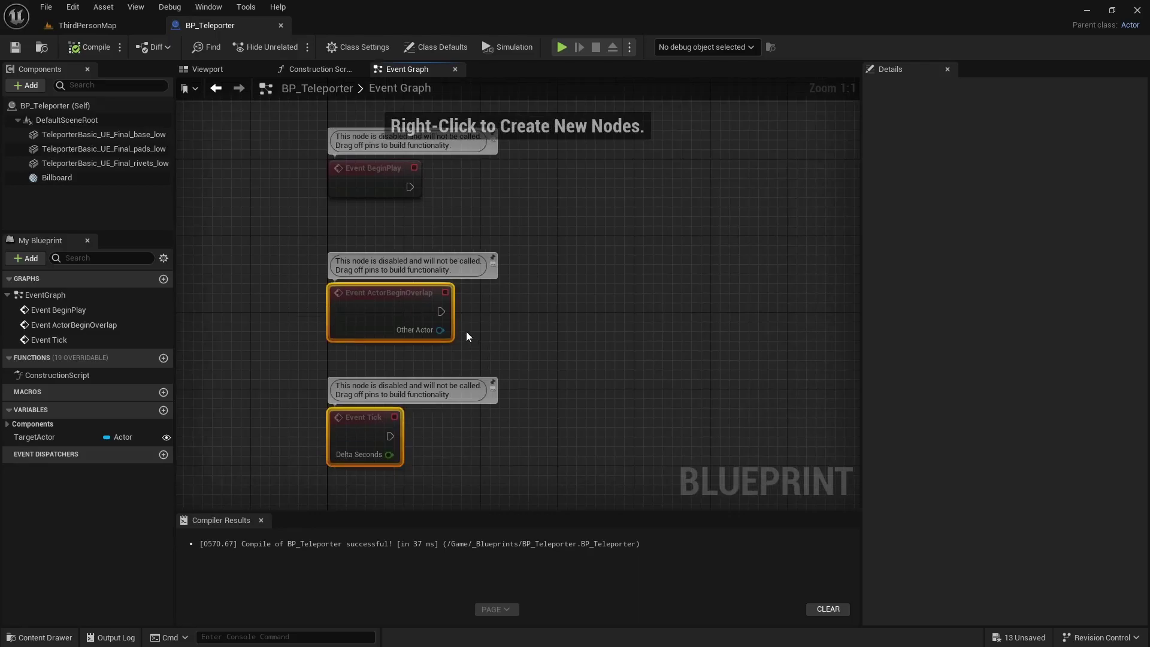
{"action": "left_click_drag", "start_coordinate": [289, 168], "coordinate": [430, 193]}
{"action": "key", "text": "Delete"}
{"action": "left_click", "coordinate": [365, 441]}
{"action": "key", "text": "Delete"}
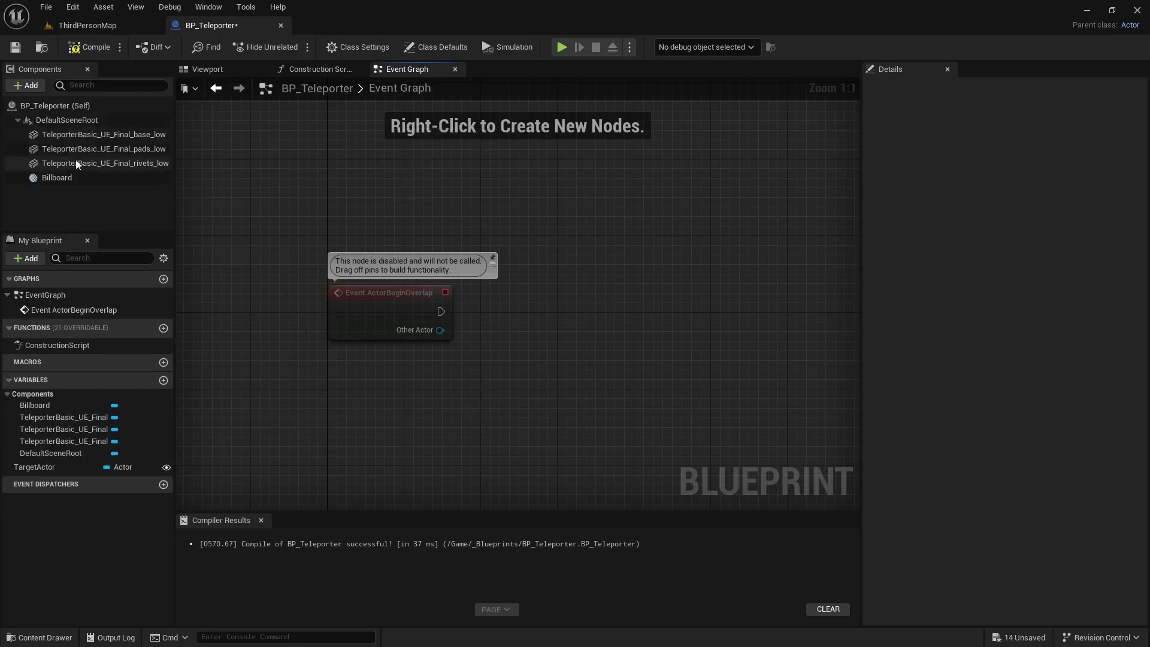
Add a Capsule Collision component to BP_Teleporter, keeping the name Capsule
{"action": "left_click", "coordinate": [389, 302]}
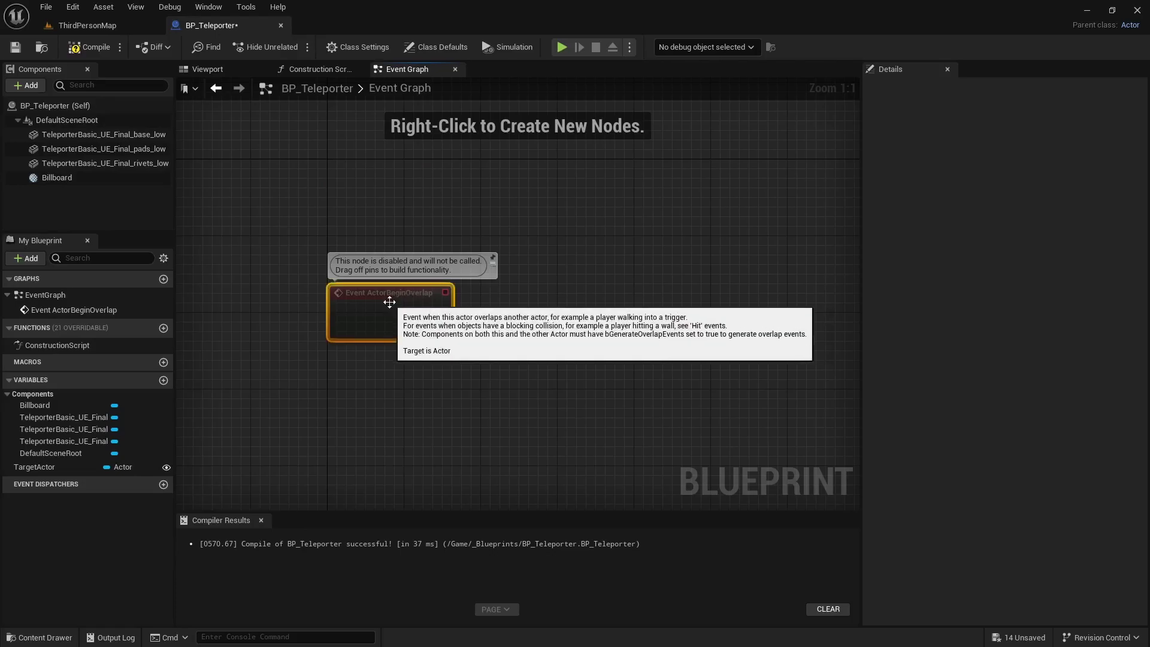
{"action": "left_click", "coordinate": [29, 85]}
{"action": "type", "text": "caps"}
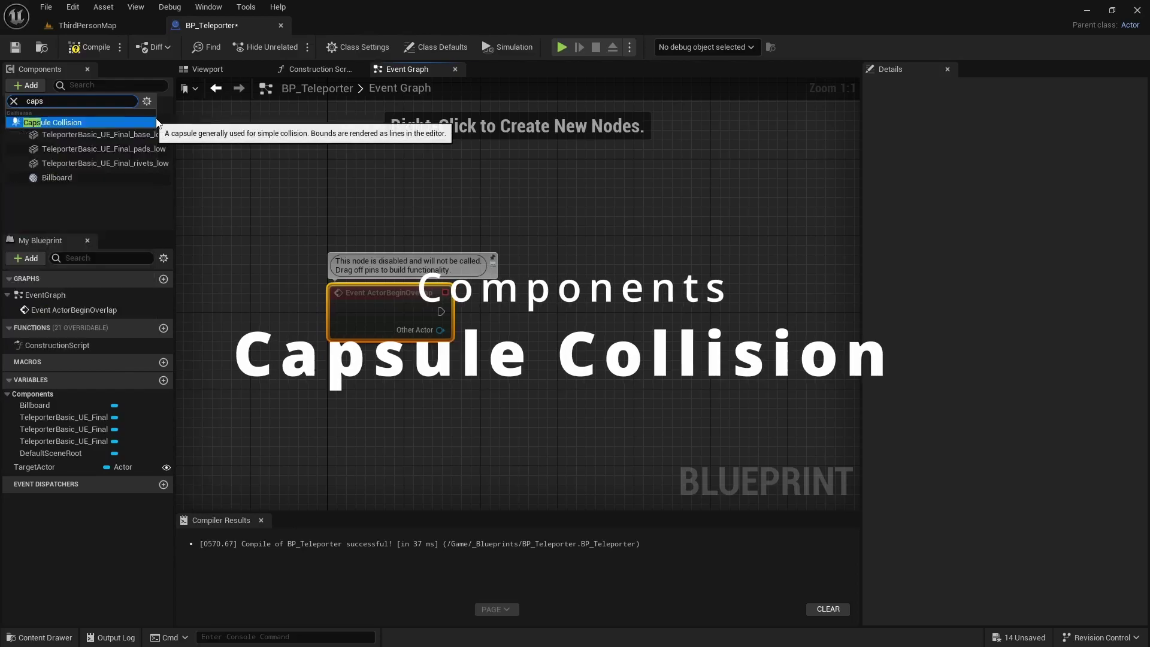
{"action": "left_click", "coordinate": [155, 122]}
{"action": "key", "text": "Return"}
{"action": "right_click_drag", "start_coordinate": [380, 382], "coordinate": [322, 347]}
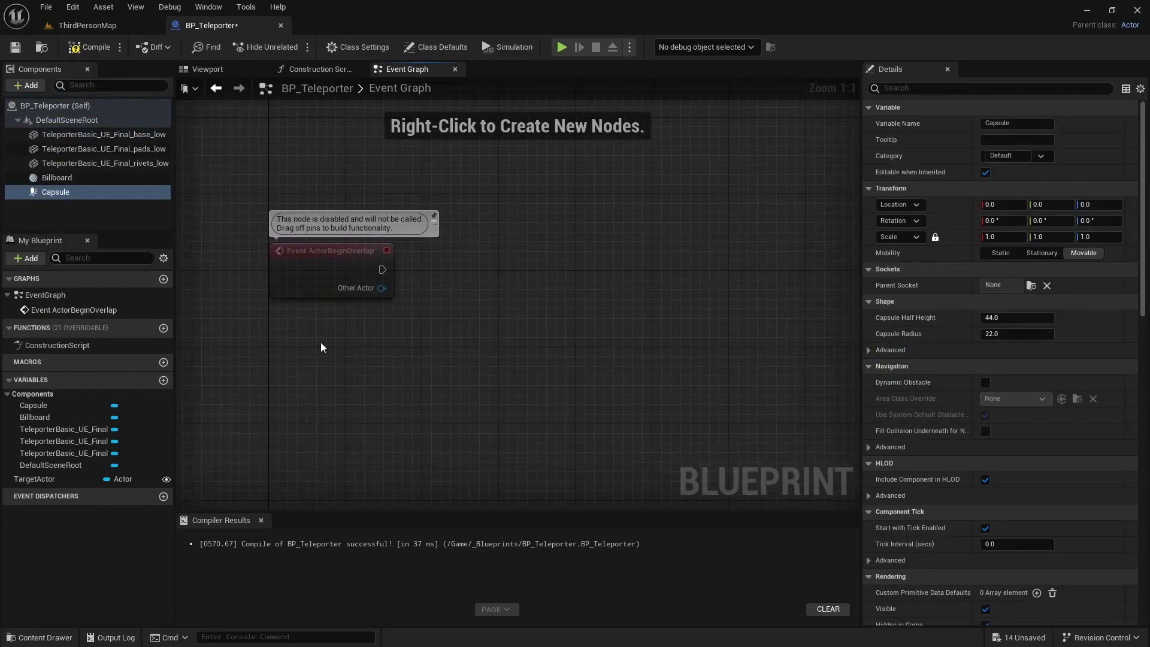
{"action": "left_click_drag", "start_coordinate": [382, 270], "coordinate": [482, 254]}
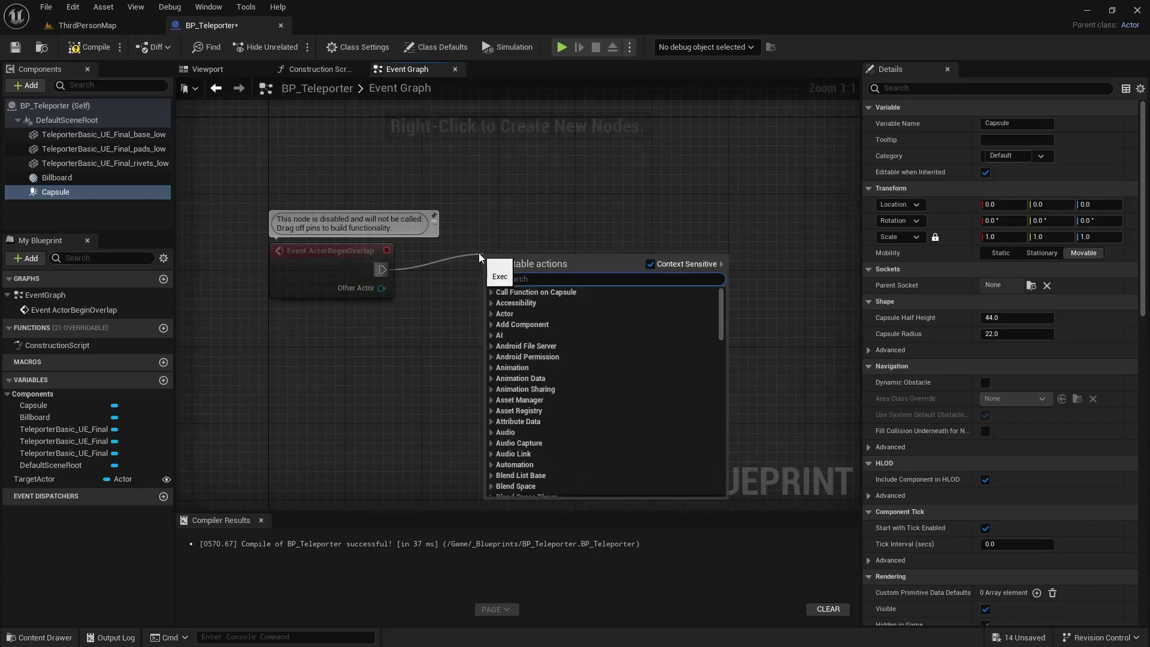
{"action": "left_click", "coordinate": [414, 317]}
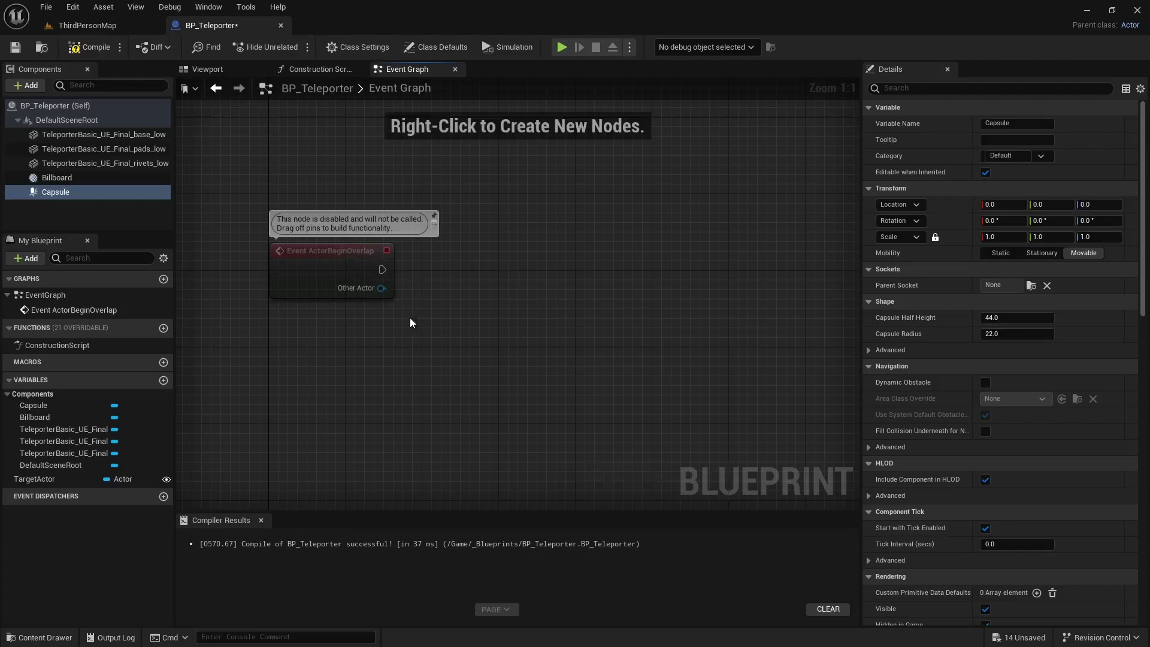
Add a validated Get node for TargetActor to the Event Graph and run it from Event ActorBeginOverlap
{"action": "left_click_drag", "start_coordinate": [40, 479], "coordinate": [459, 257]}
{"action": "left_click", "coordinate": [498, 296]}
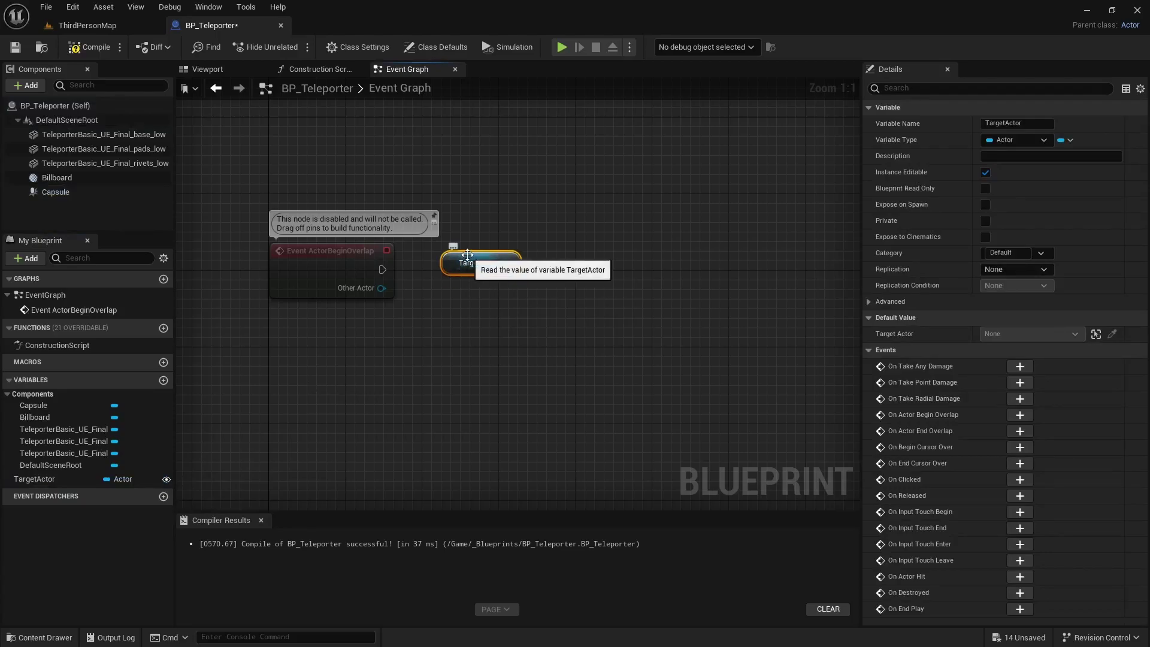
{"action": "right_click", "coordinate": [479, 269]}
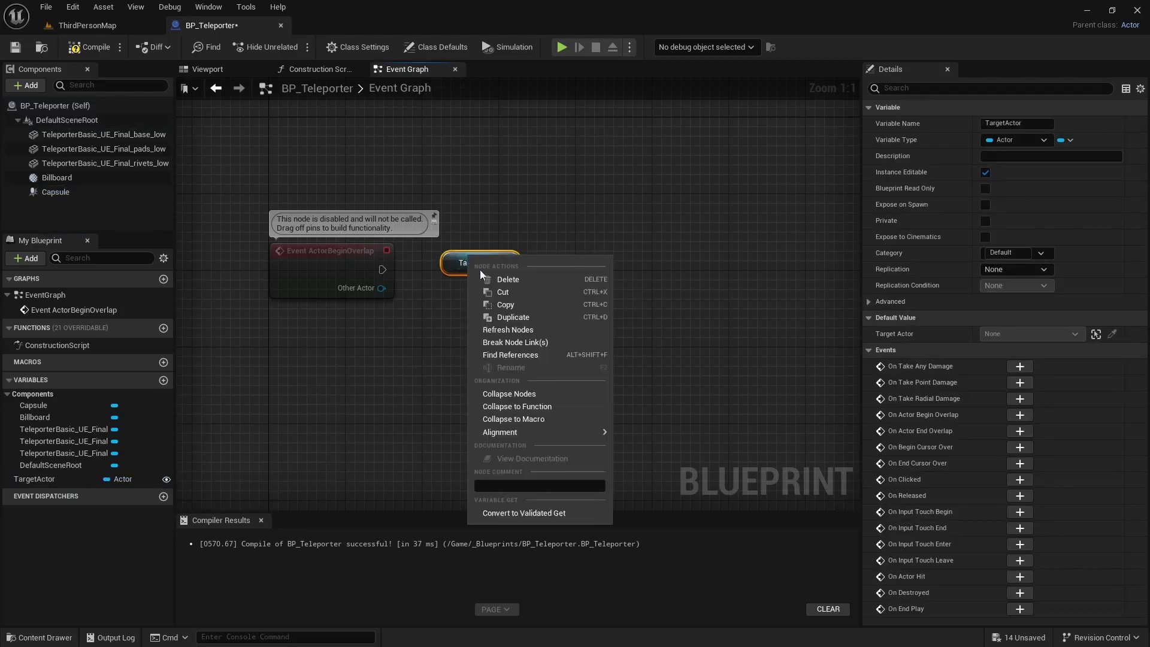
{"action": "left_click", "coordinate": [555, 514]}
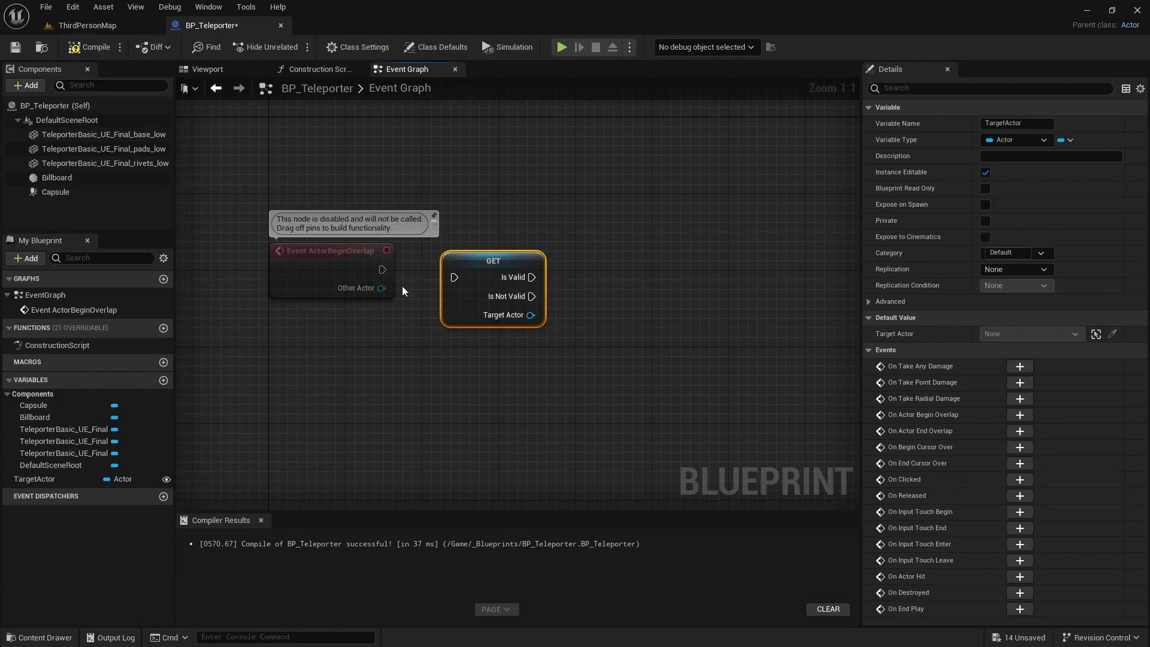
{"action": "left_click_drag", "start_coordinate": [382, 269], "coordinate": [468, 253]}
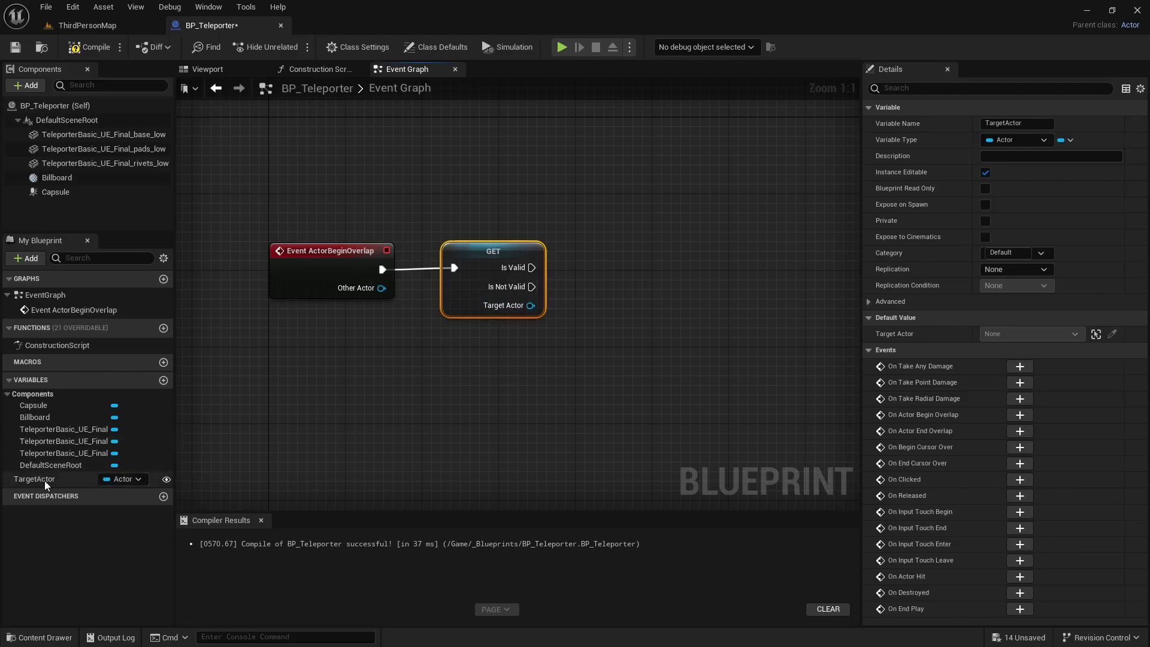
Add a Play Sound 2D node from the Get node's Is Valid output and align it with the execution line
{"action": "right_click_drag", "start_coordinate": [443, 412], "coordinate": [459, 376]}
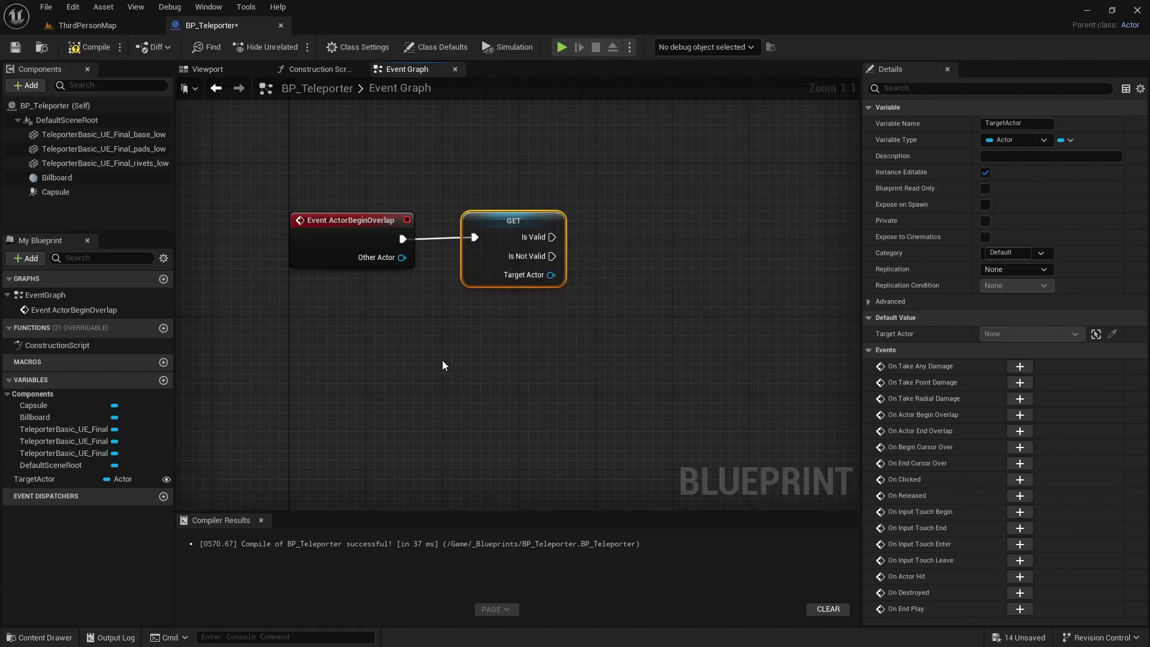
{"action": "right_click_drag", "start_coordinate": [485, 367], "coordinate": [444, 339]}
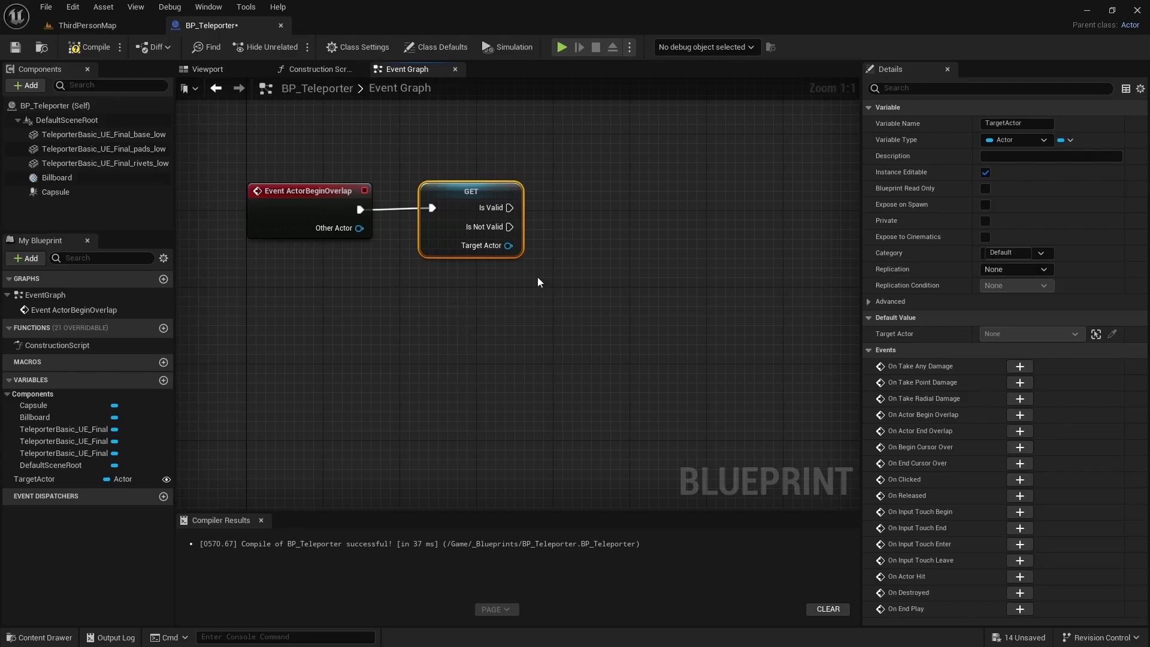
{"action": "left_click_drag", "start_coordinate": [510, 207], "coordinate": [593, 204]}
{"action": "type", "text": "play sou"}
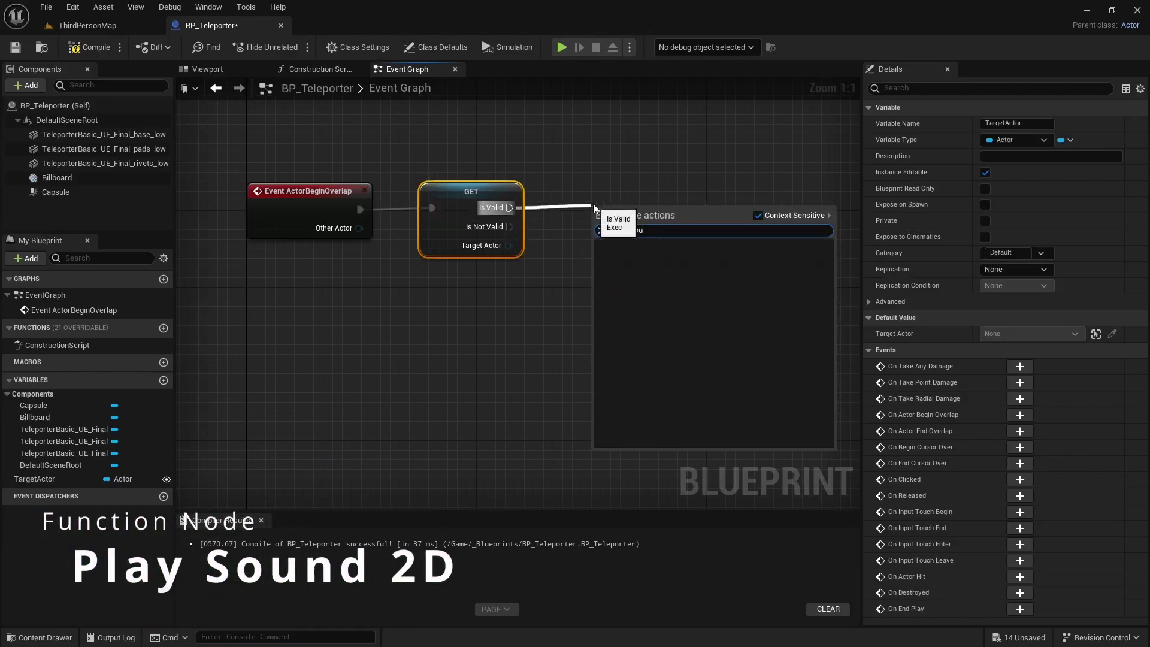
{"action": "key", "text": "BackSpace"}
{"action": "key", "text": "BackSpace"}
{"action": "key", "text": "BackSpace"}
{"action": "key", "text": "BackSpace"}
{"action": "key", "text": "BackSpace"}
{"action": "key", "text": "BackSpace"}
{"action": "key", "text": "BackSpace"}
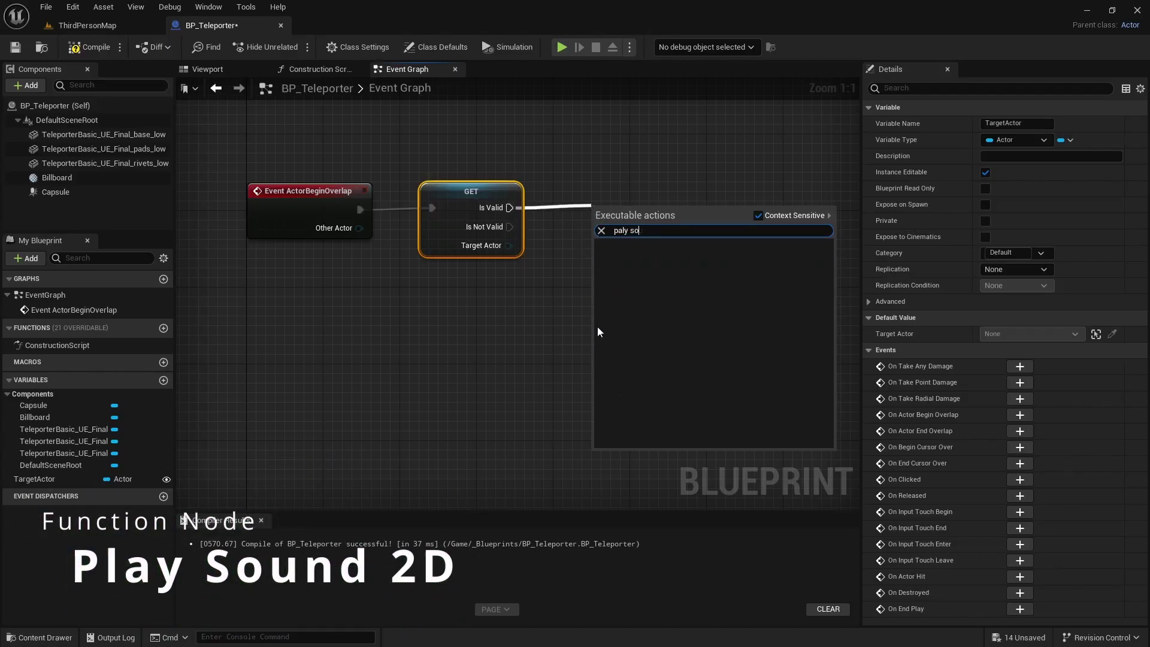
{"action": "type", "text": "lay sound"}
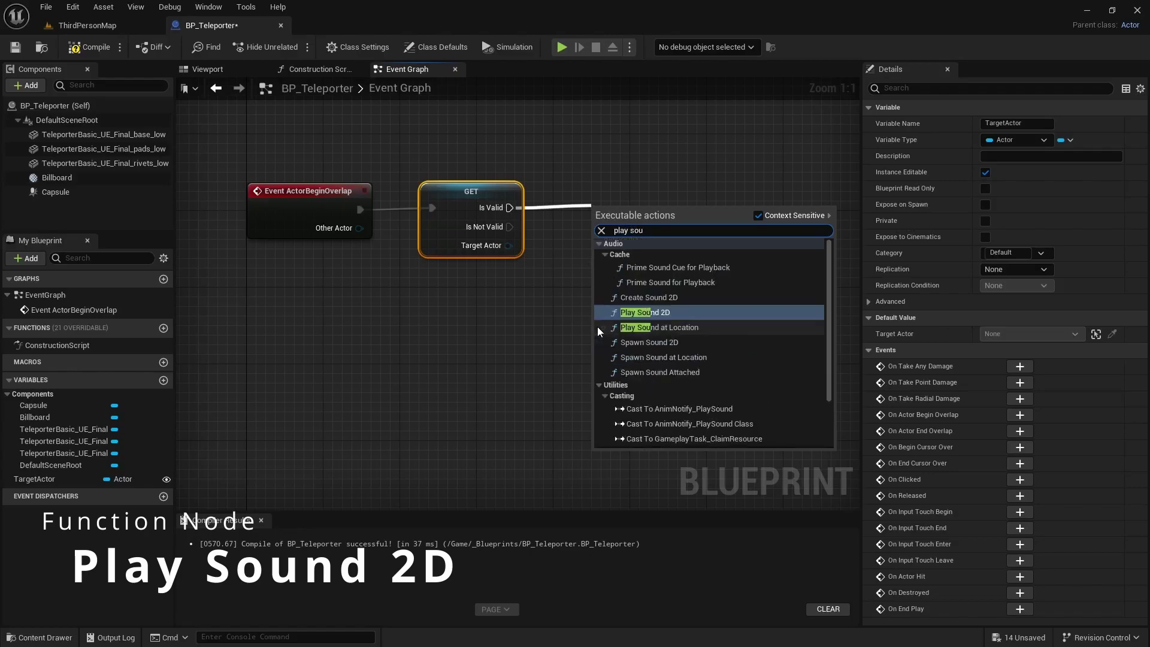
{"action": "key", "text": "Return"}
{"action": "left_click_drag", "start_coordinate": [645, 208], "coordinate": [644, 189]}
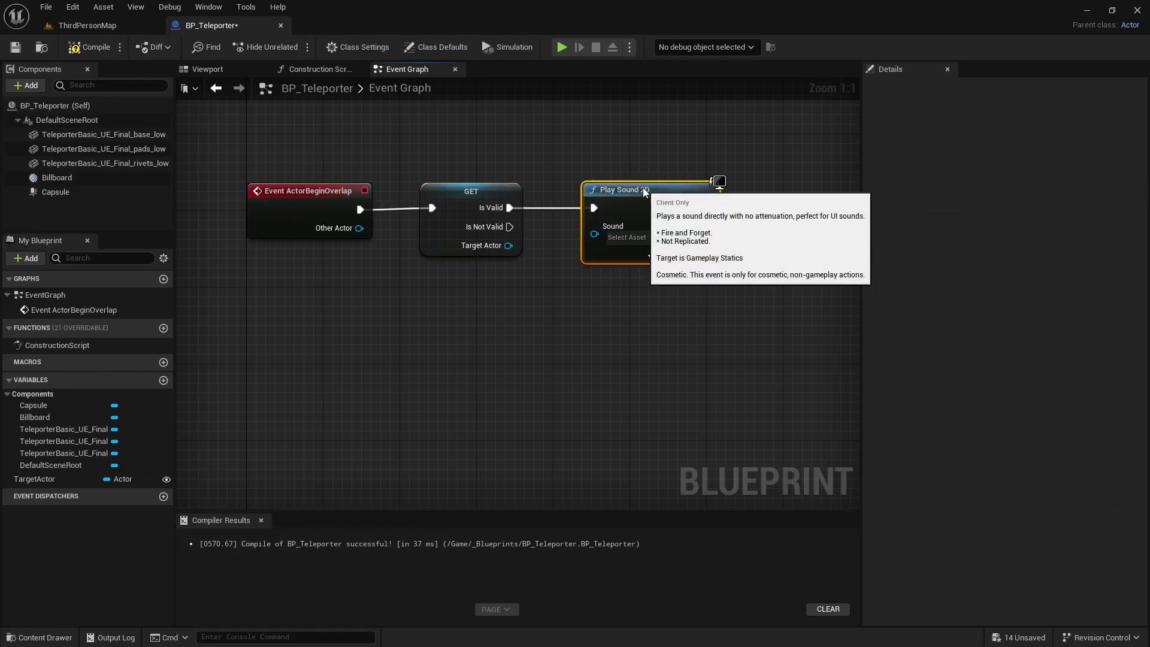
Preview the sound waves in the _Audio folder and assign 55853__sergenious__teleport as the Play Sound 2D node's sound
{"action": "left_click", "coordinate": [642, 234]}
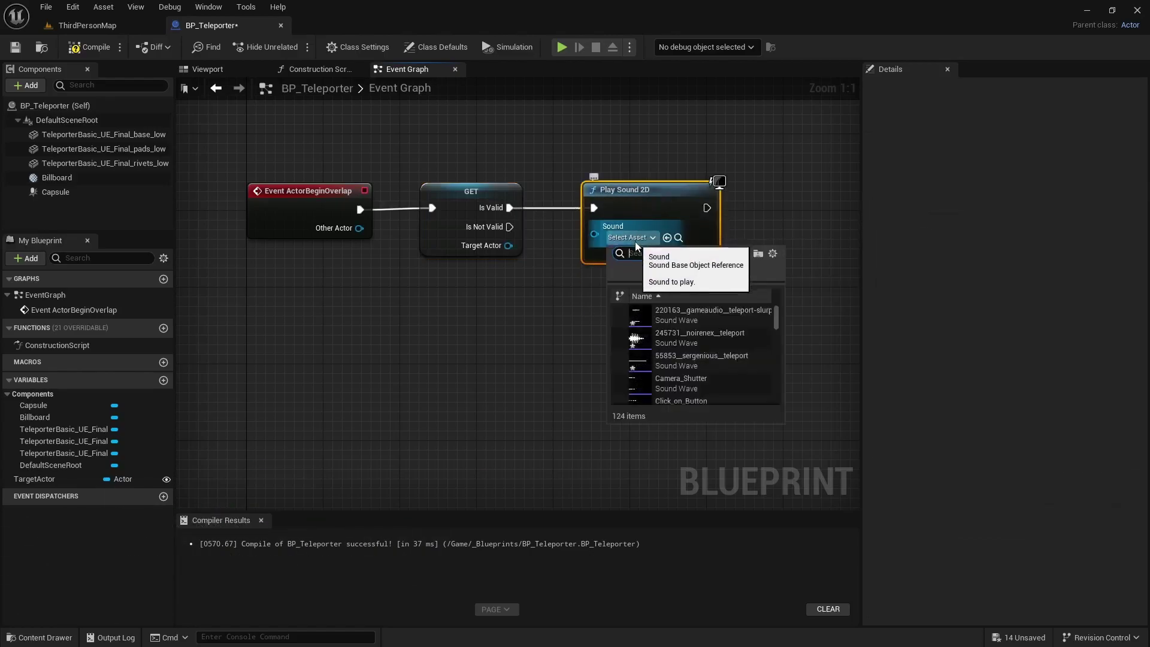
{"action": "left_click", "coordinate": [45, 637]}
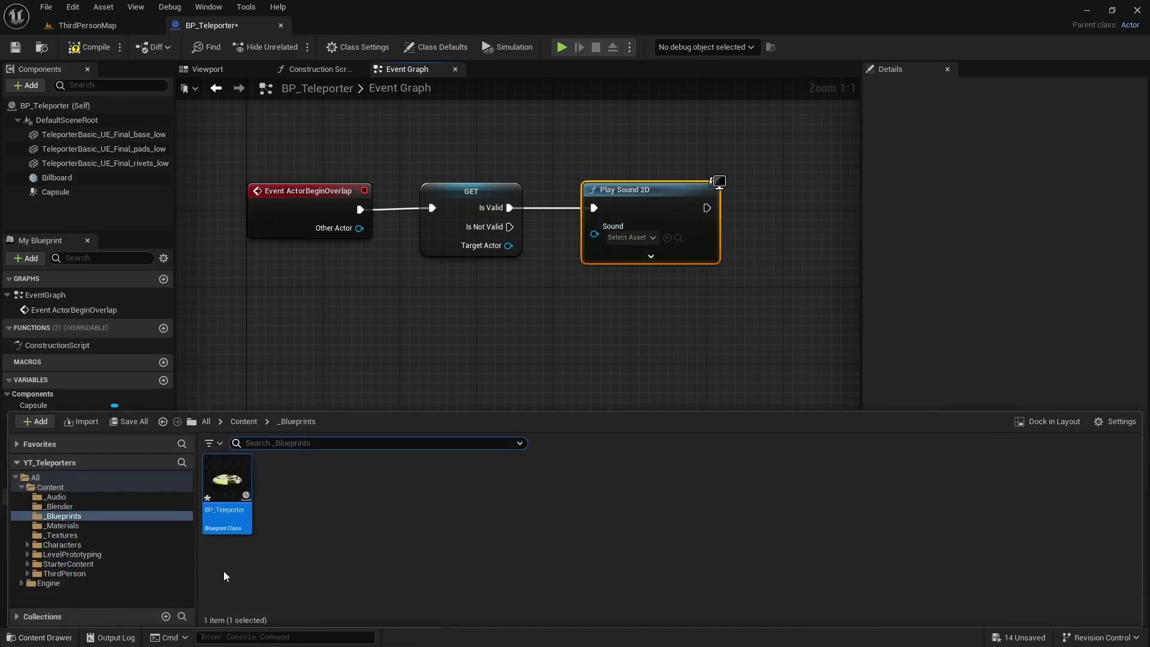
{"action": "left_click", "coordinate": [55, 496]}
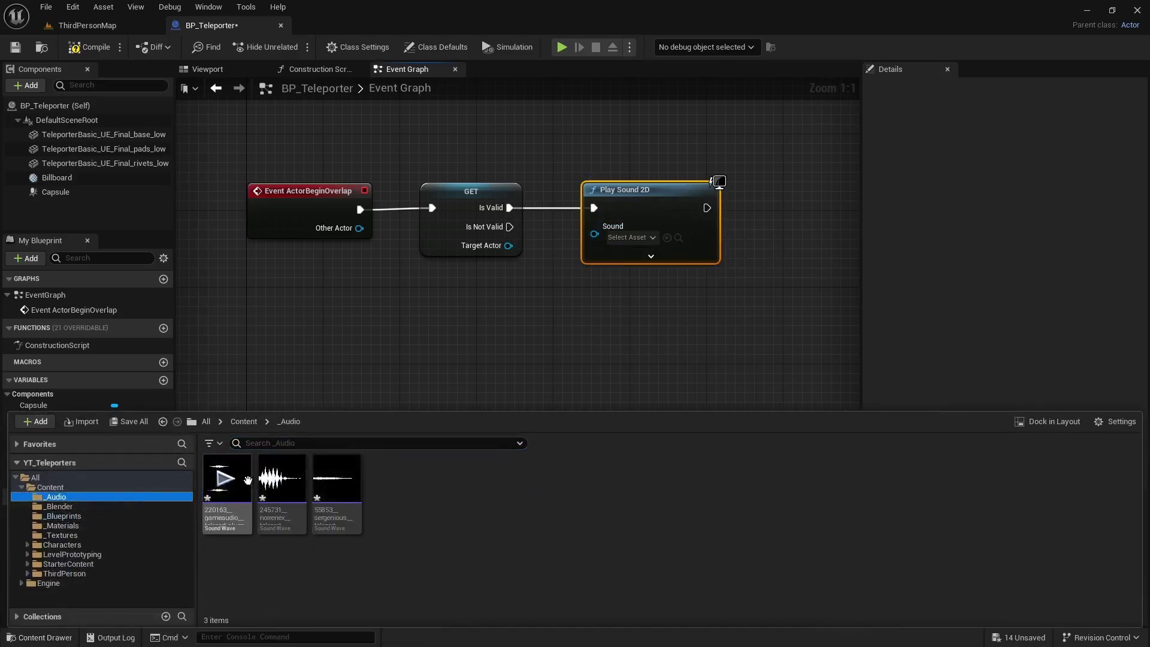
{"action": "left_click", "coordinate": [280, 480]}
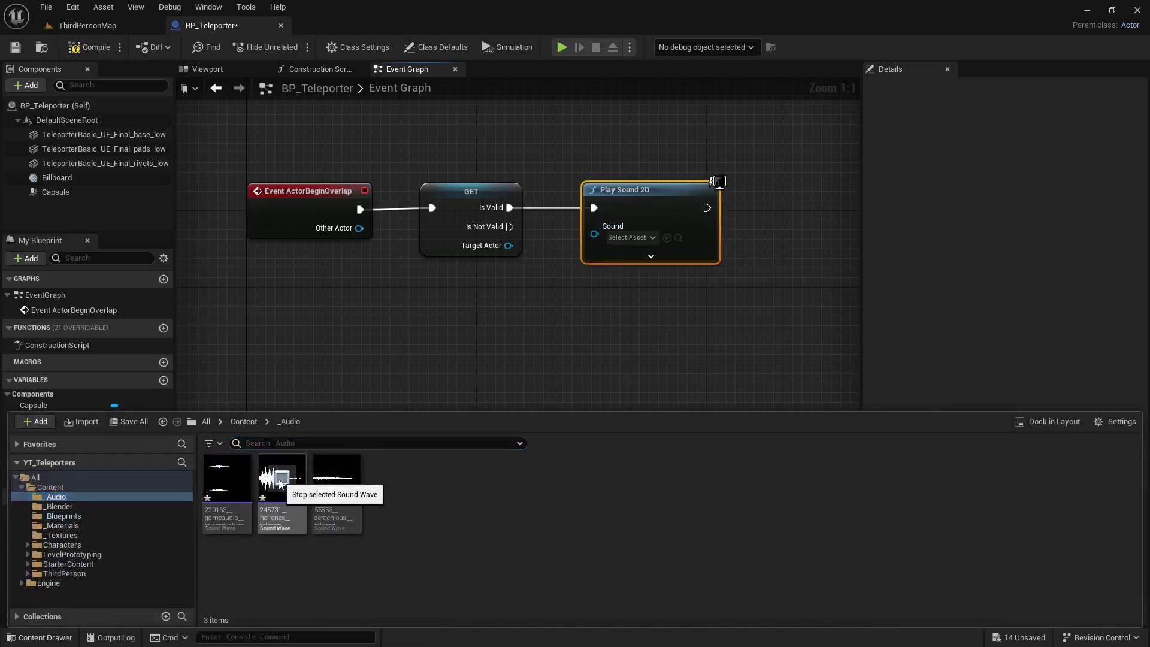
{"action": "left_click", "coordinate": [333, 480]}
{"action": "left_click", "coordinate": [336, 488]}
{"action": "left_click", "coordinate": [667, 237]}
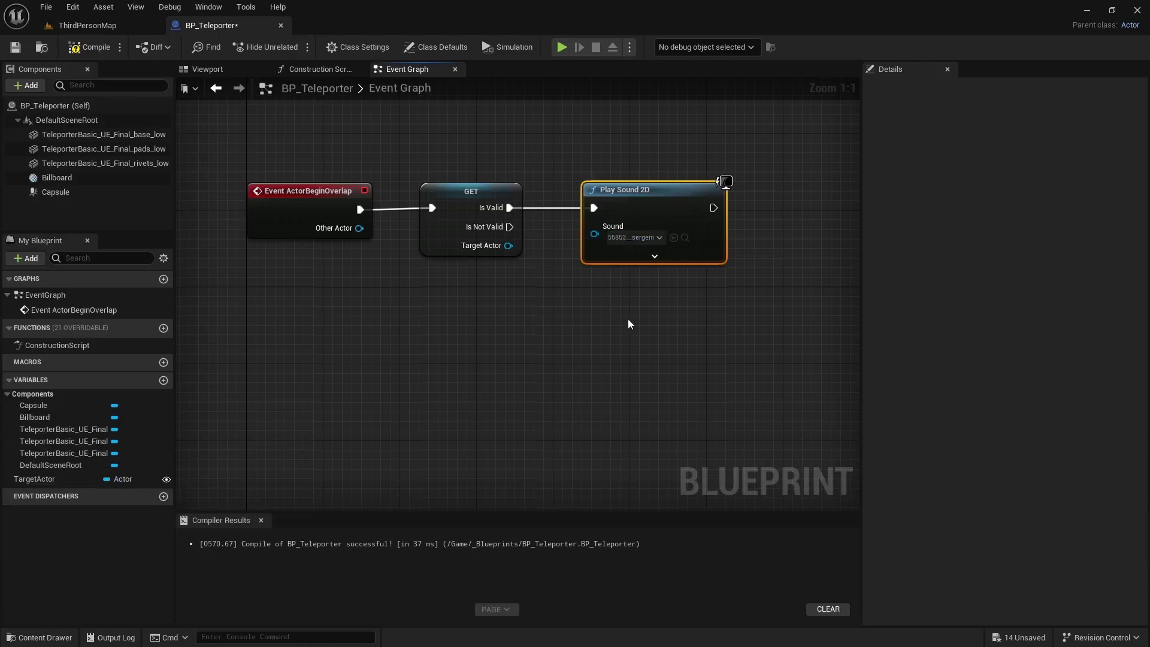
Add a Teleport node after Play Sound 2D and align it with the execution line
{"action": "right_click_drag", "start_coordinate": [629, 321], "coordinate": [343, 340]}
{"action": "left_click_drag", "start_coordinate": [425, 237], "coordinate": [512, 241]}
{"action": "type", "text": "teleport"}
{"action": "key", "text": "Return"}
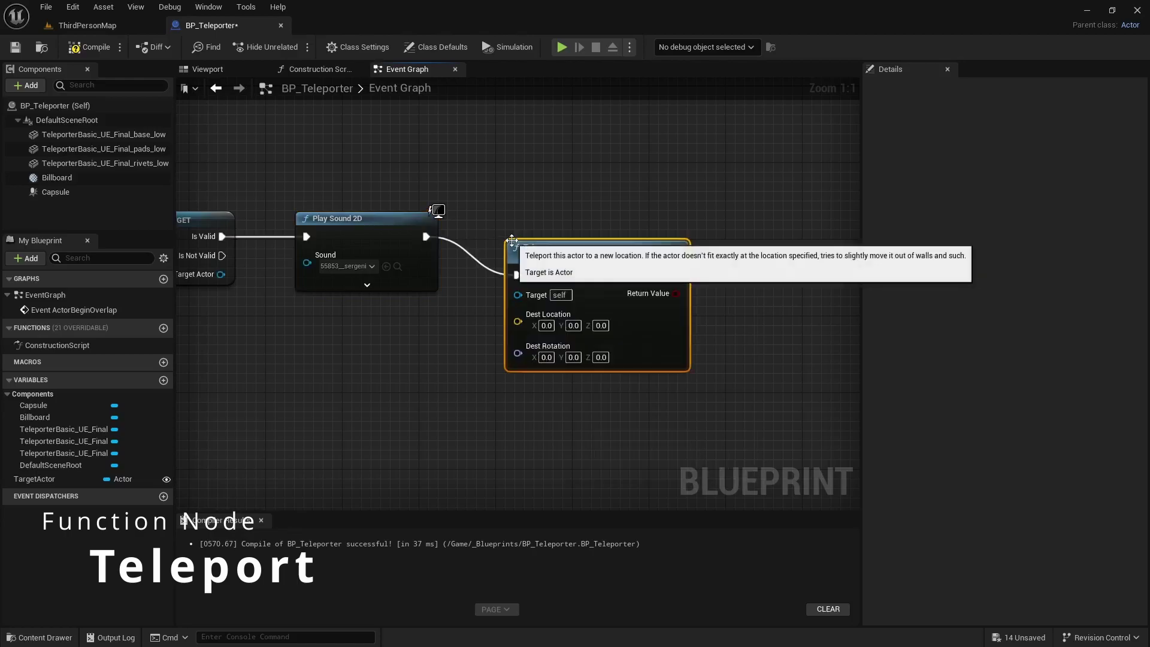
{"action": "left_click_drag", "start_coordinate": [570, 254], "coordinate": [595, 219]}
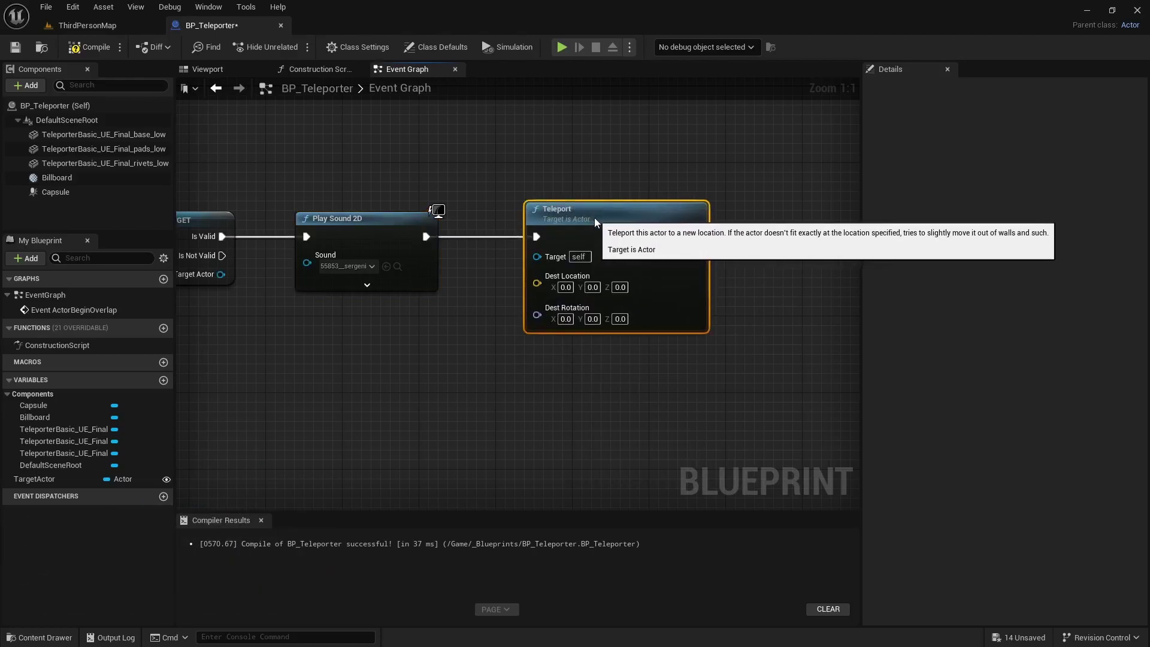
Review the TargetActor Get node and the TargetPoint placed in ThirdPersonMap, returning to BP_Teleporter's Event Graph
{"action": "right_click_drag", "start_coordinate": [401, 357], "coordinate": [550, 334]}
{"action": "scroll", "coordinate": [550, 334], "scroll_direction": "down", "scroll_amount": 2}
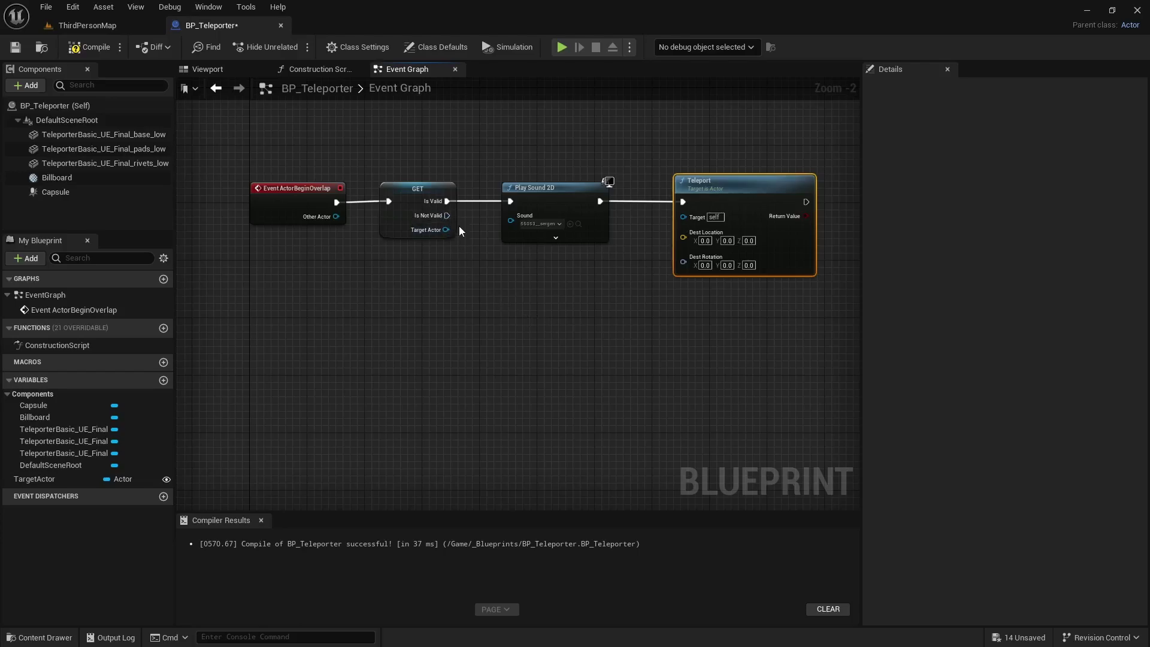
{"action": "left_click", "coordinate": [388, 193]}
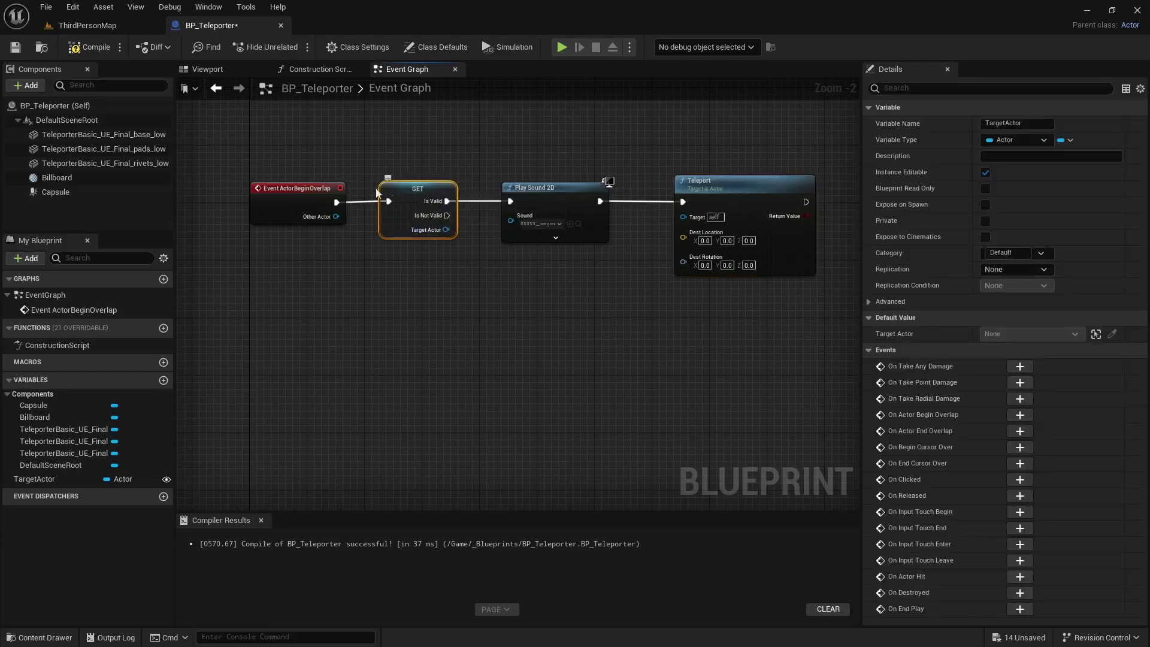
{"action": "left_click", "coordinate": [83, 27]}
{"action": "right_click_drag", "start_coordinate": [384, 305], "coordinate": [297, 275]}
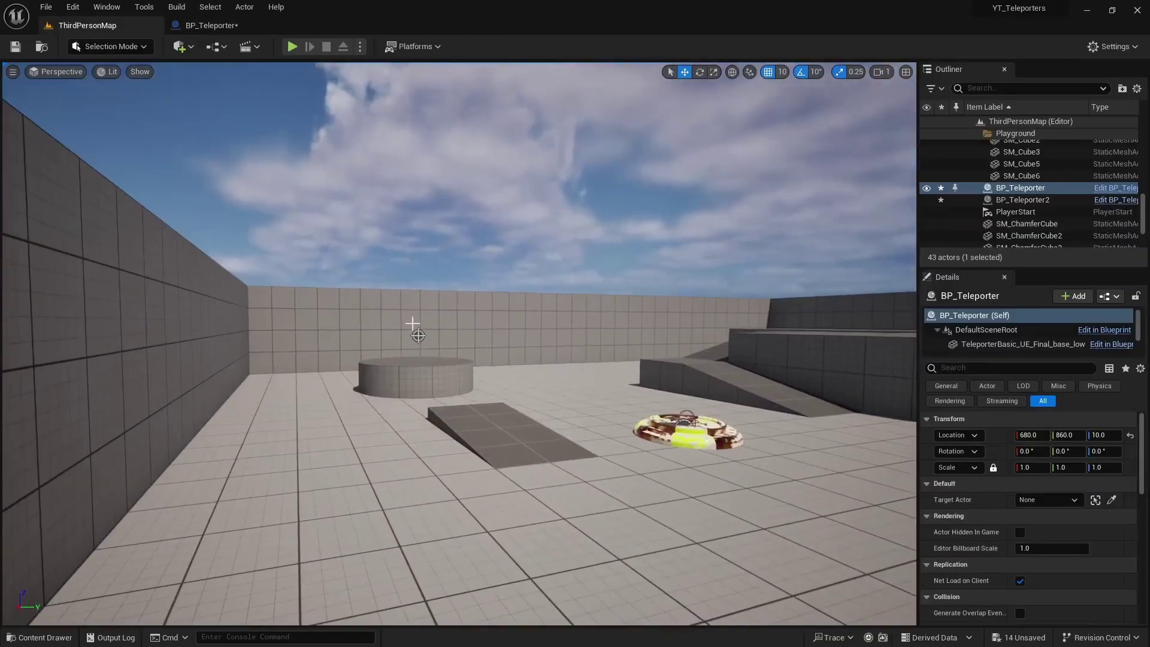
{"action": "left_click", "coordinate": [418, 336]}
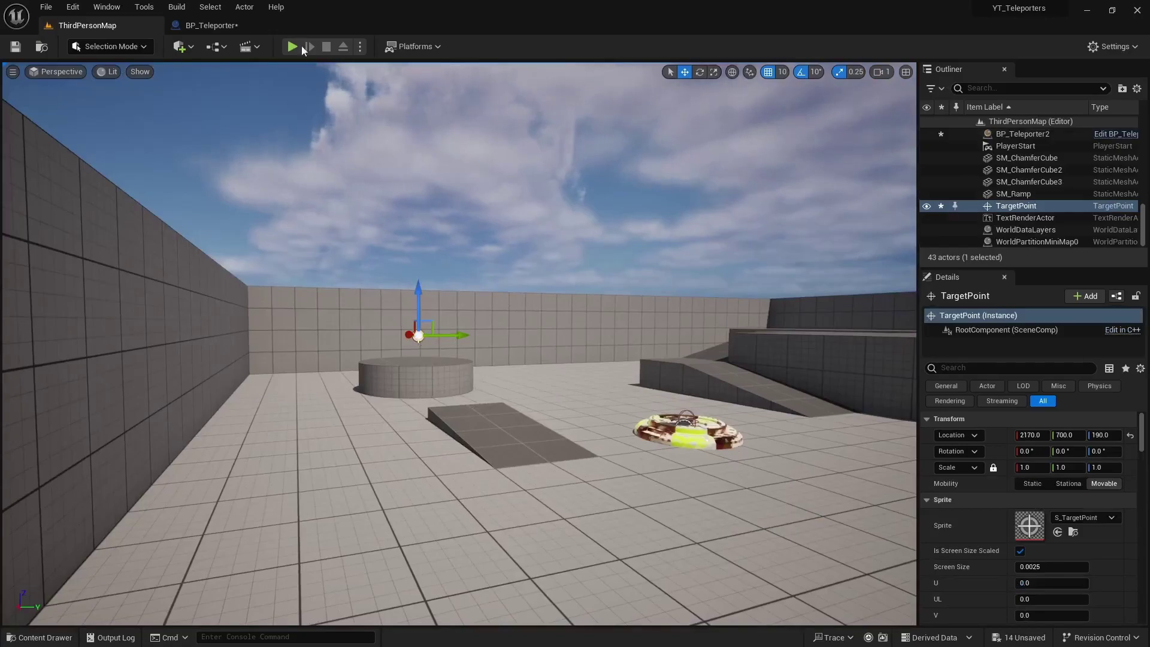
{"action": "left_click", "coordinate": [198, 28]}
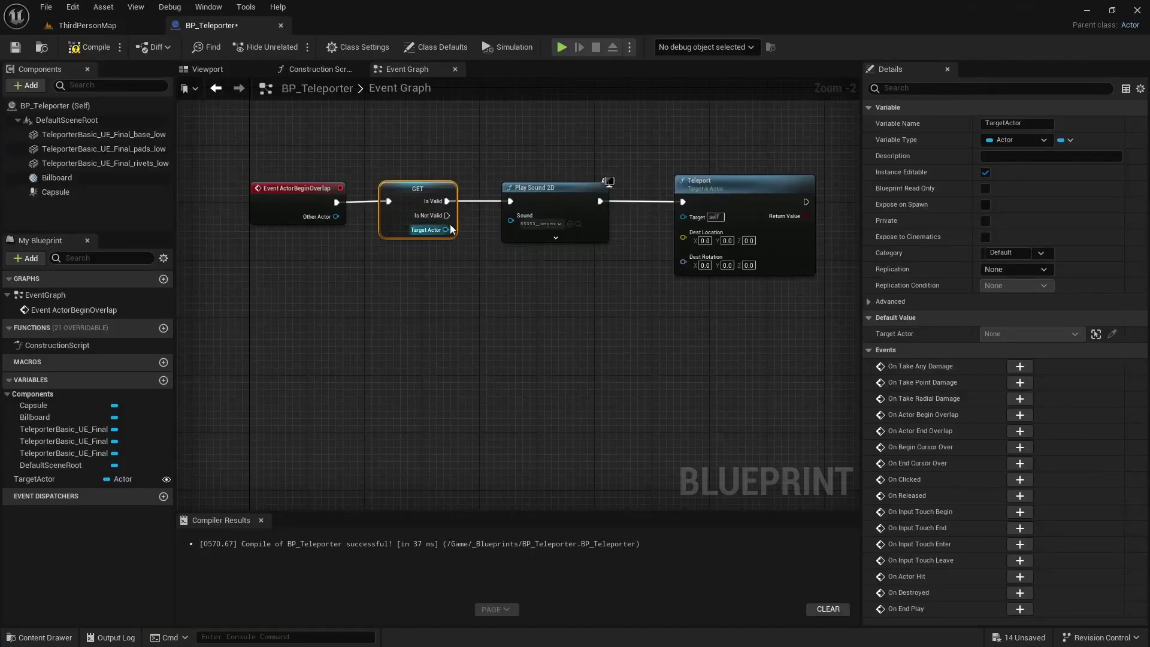
Add a Get Actor Transform node from the Target Actor output, split its return value, and place it below Play Sound 2D
{"action": "left_click_drag", "start_coordinate": [449, 229], "coordinate": [526, 298]}
{"action": "type", "text": "get actor trans"}
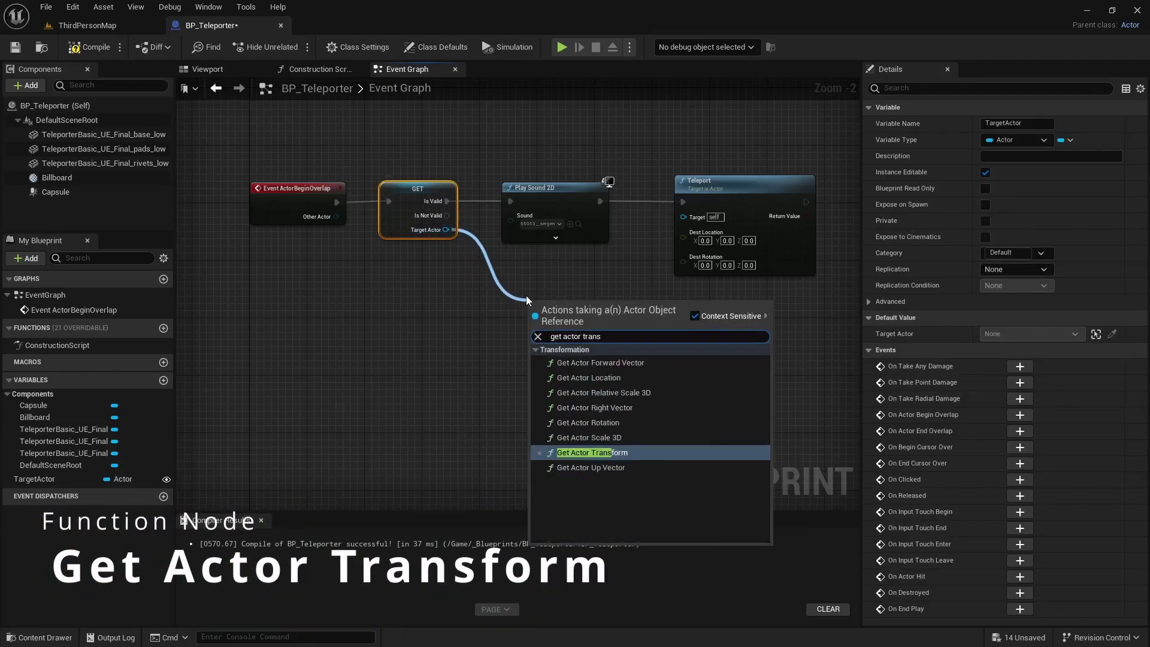
{"action": "key", "text": "Return"}
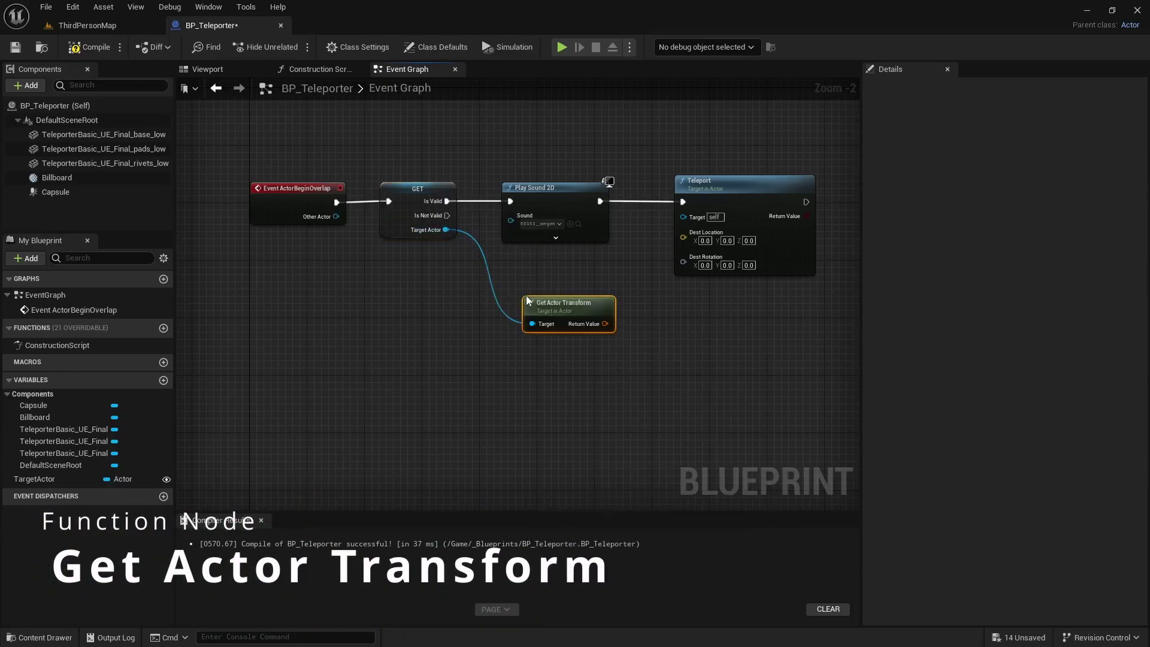
{"action": "right_click", "coordinate": [603, 323]}
{"action": "left_click", "coordinate": [644, 361]}
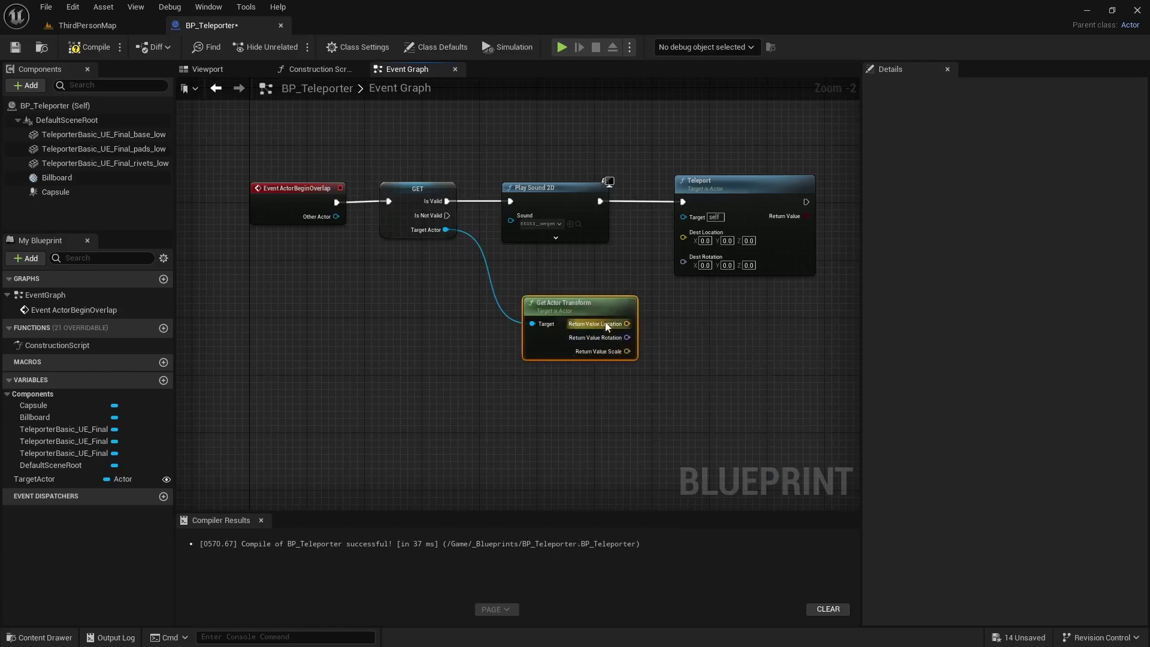
{"action": "left_click_drag", "start_coordinate": [599, 299], "coordinate": [580, 271]}
Connect Get Actor Transform's Return Value Location to Teleport's Dest Location and move the transform node slightly lower
{"action": "right_click_drag", "start_coordinate": [653, 341], "coordinate": [561, 348]}
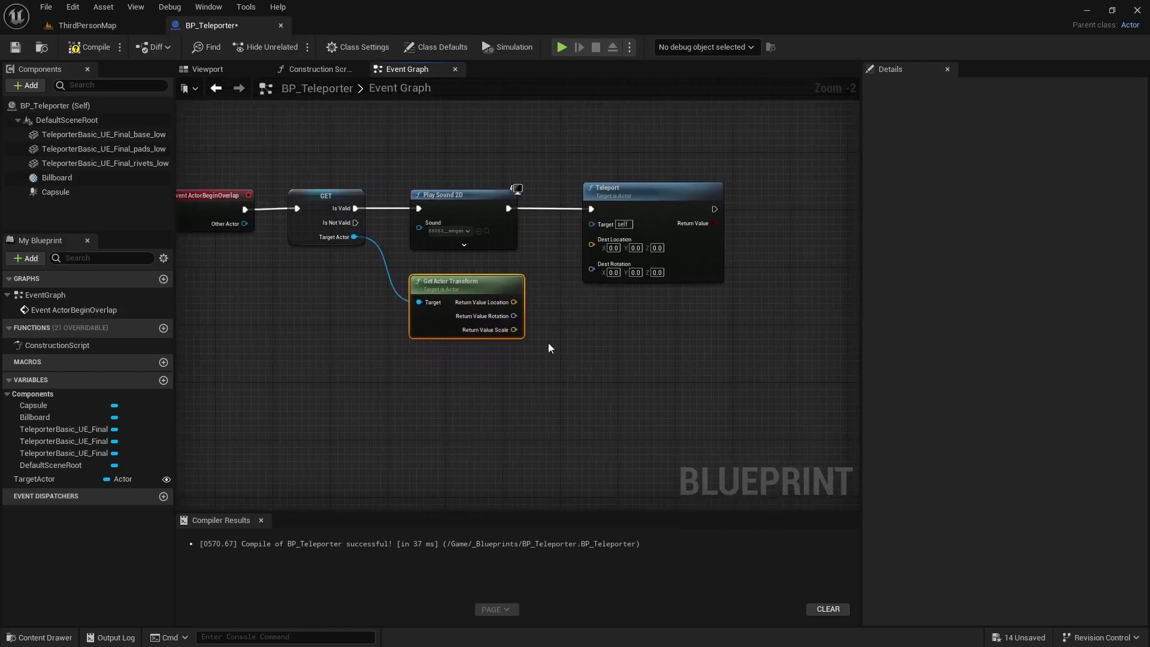
{"action": "left_click_drag", "start_coordinate": [489, 307], "coordinate": [591, 243]}
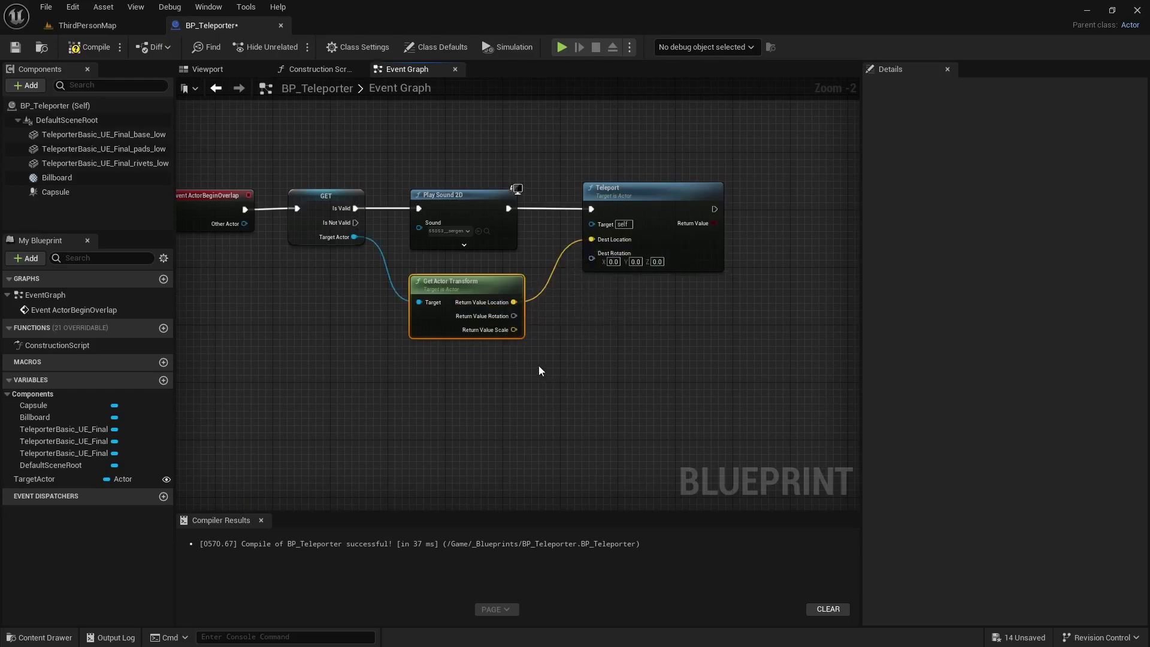
{"action": "right_click_drag", "start_coordinate": [506, 393], "coordinate": [544, 361]}
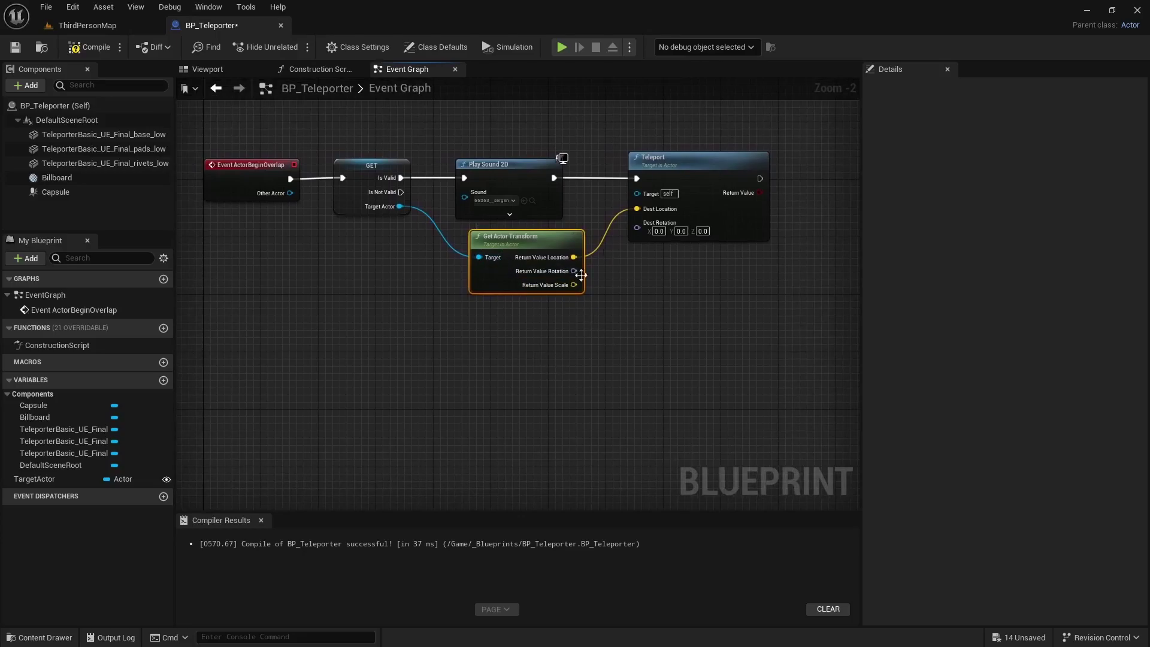
{"action": "left_click_drag", "start_coordinate": [542, 236], "coordinate": [541, 251]}
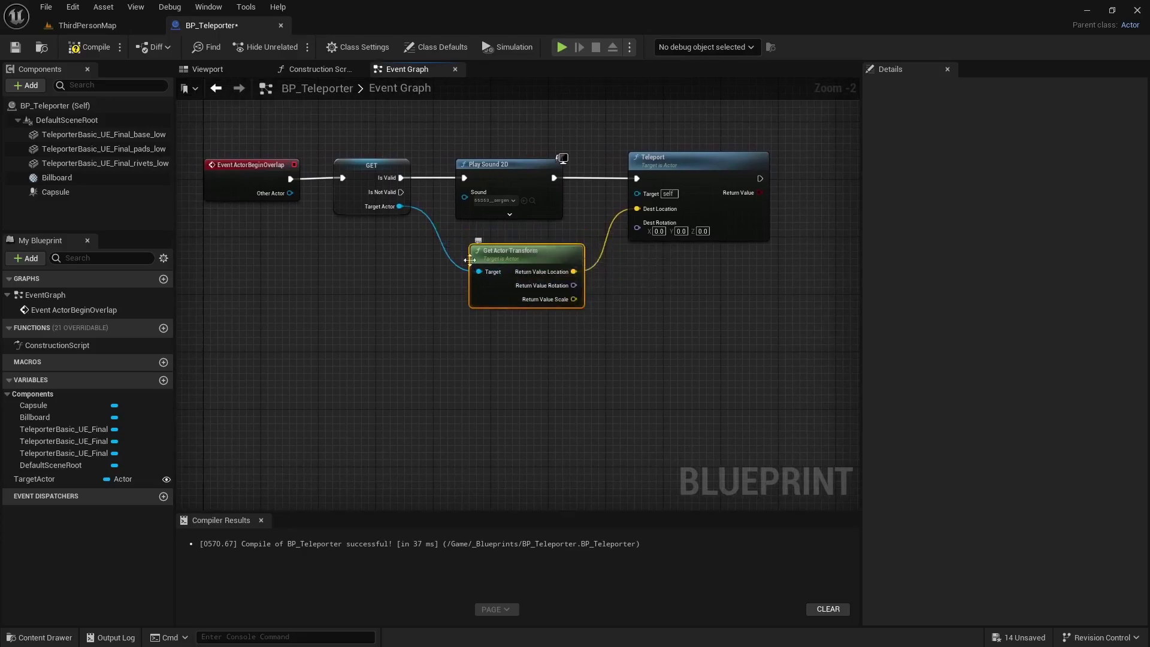
Play-test ThirdPersonMap by running the character onto the teleporter and jumping onto the round platform, and stop the session
{"action": "left_click", "coordinate": [90, 25]}
{"action": "left_click", "coordinate": [292, 47]}
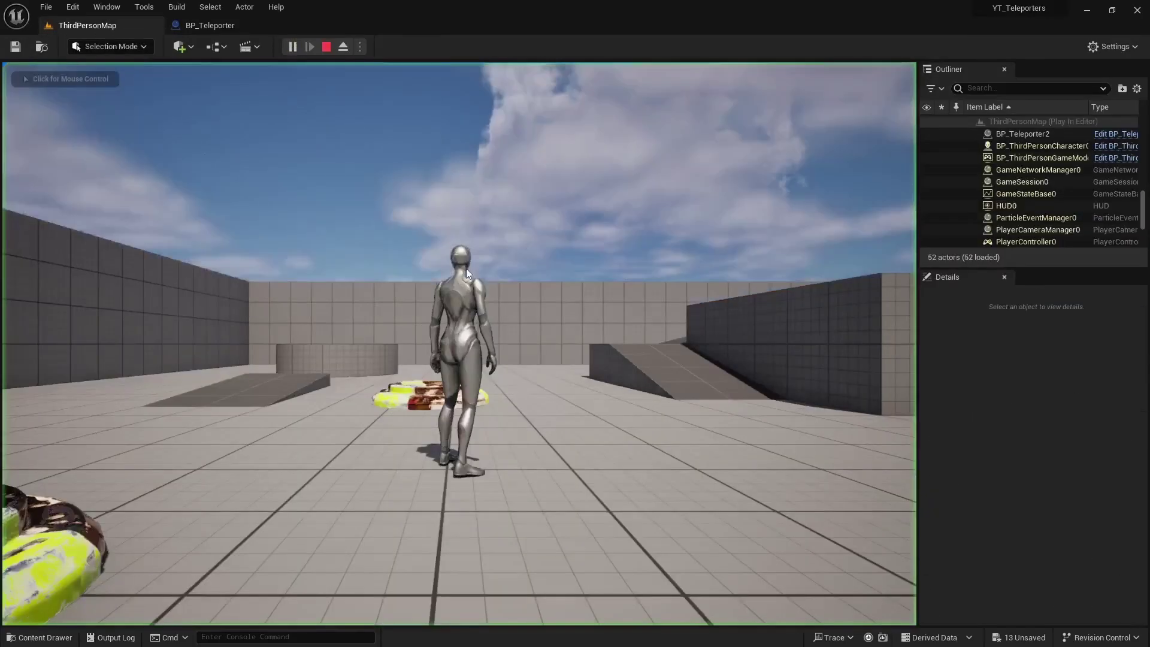
{"action": "key", "text": "w"}
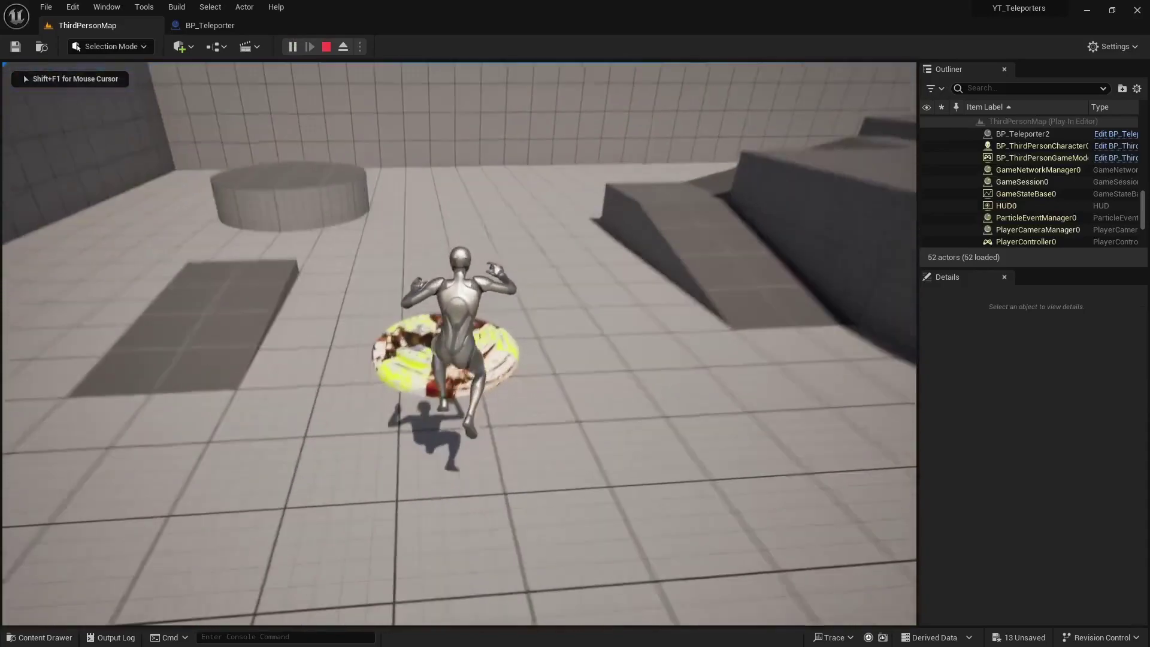
{"action": "key", "text": "space"}
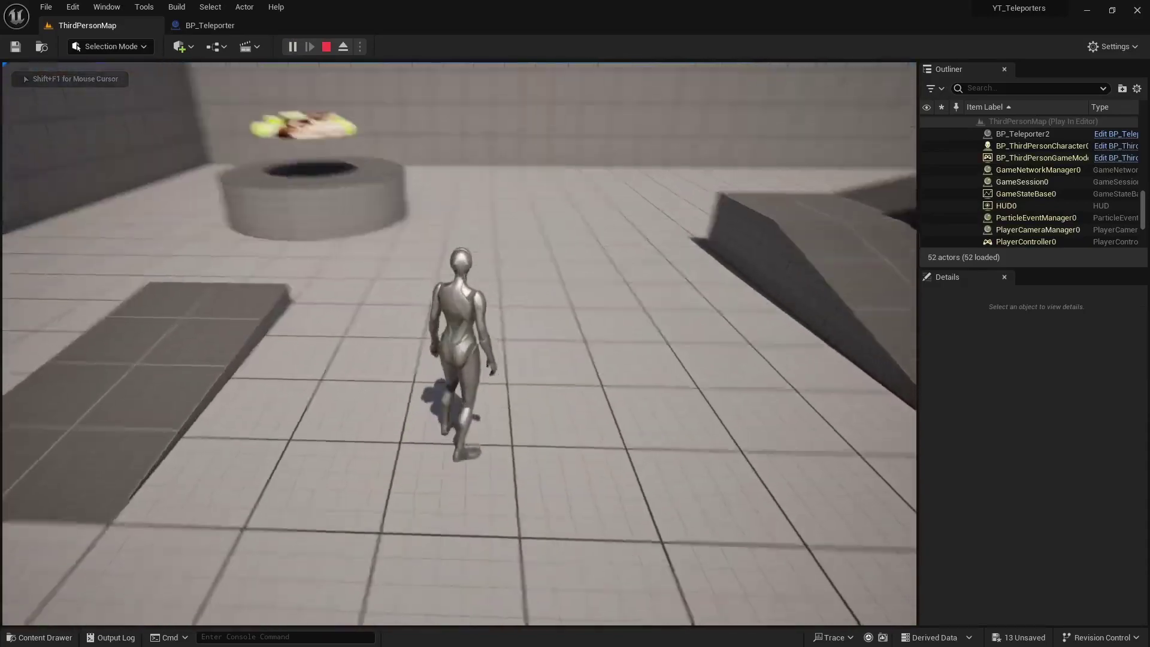
{"action": "key", "text": "d"}
{"action": "key", "text": "w"}
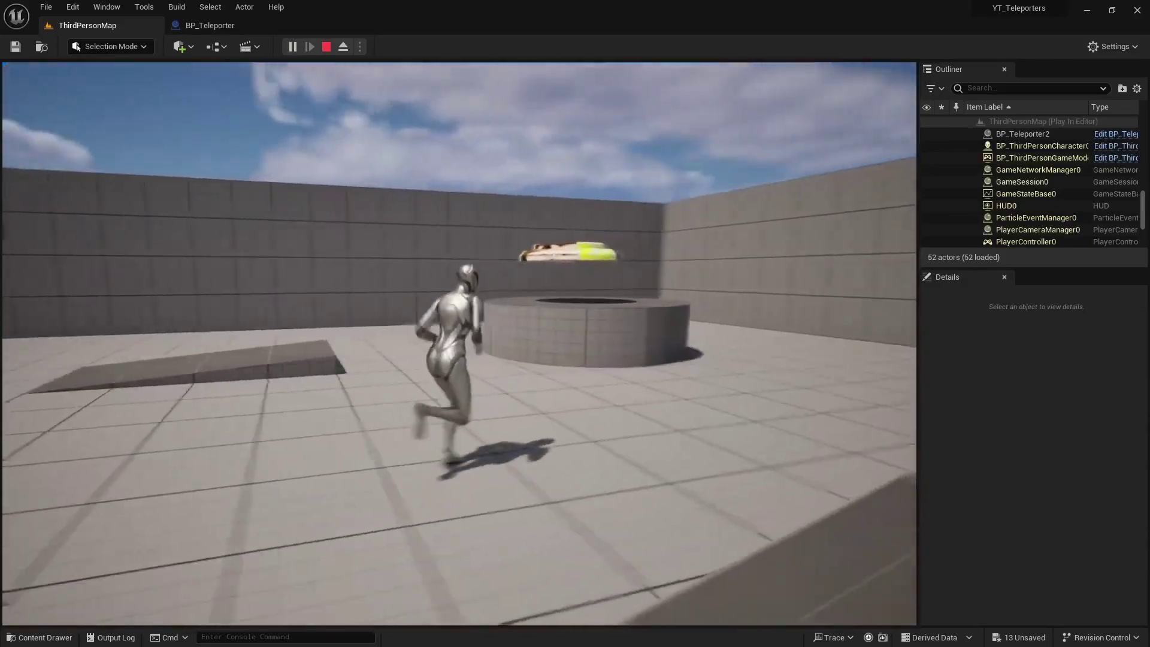
{"action": "key", "text": "space"}
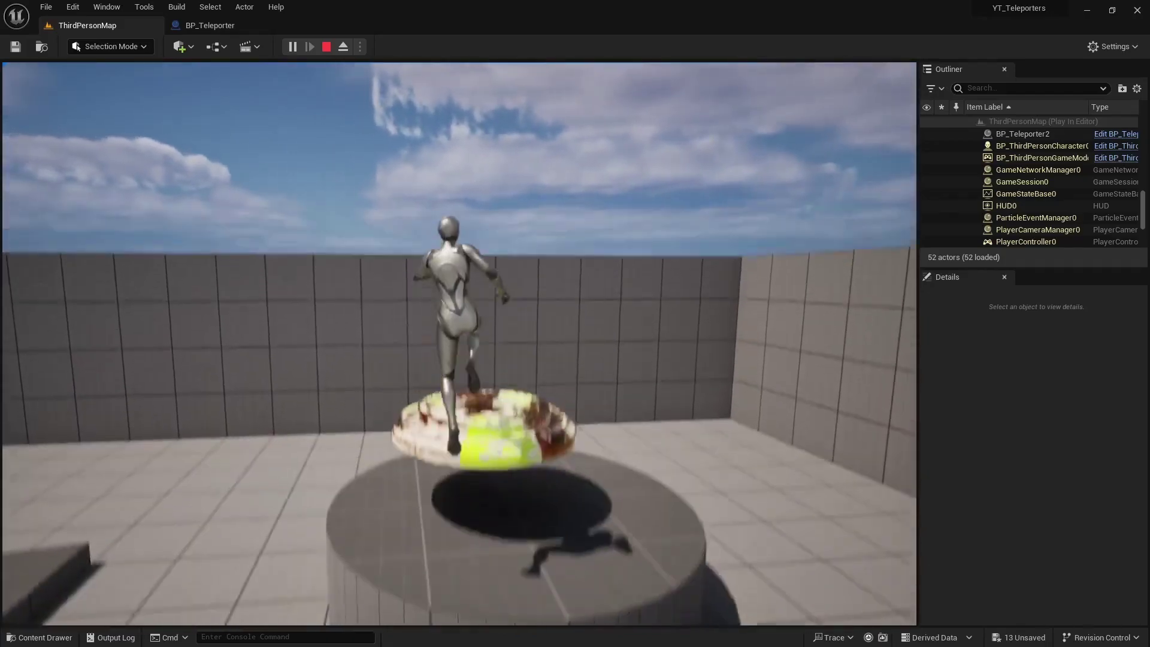
{"action": "key", "text": "Escape"}
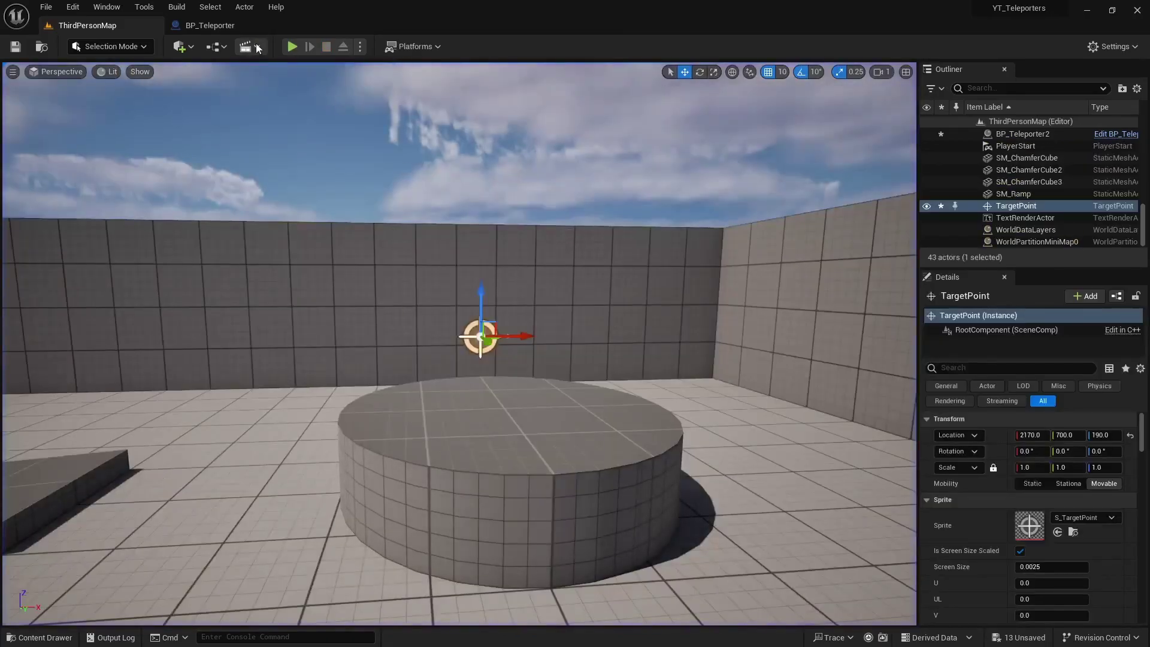
Connect Event ActorBeginOverlap's Other Actor to Teleport's Target in BP_Teleporter, routing the wire beneath Play Sound 2D with two reroute nodes
{"action": "left_click", "coordinate": [208, 26]}
{"action": "right_click_drag", "start_coordinate": [637, 379], "coordinate": [608, 385]}
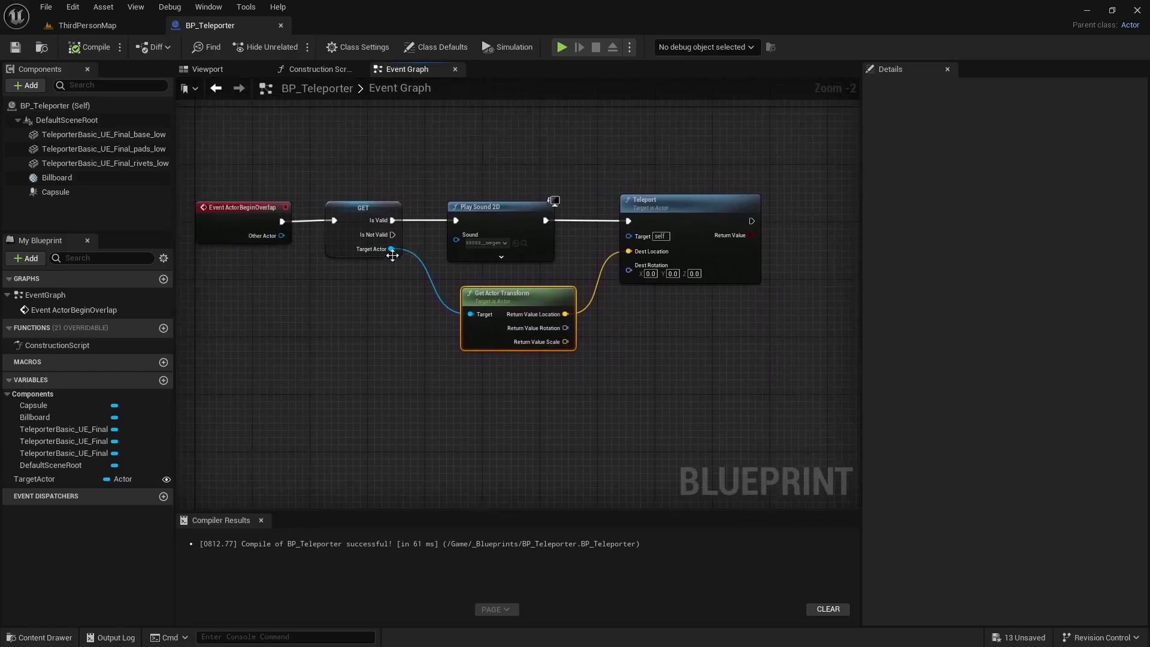
{"action": "left_click_drag", "start_coordinate": [281, 236], "coordinate": [627, 236]}
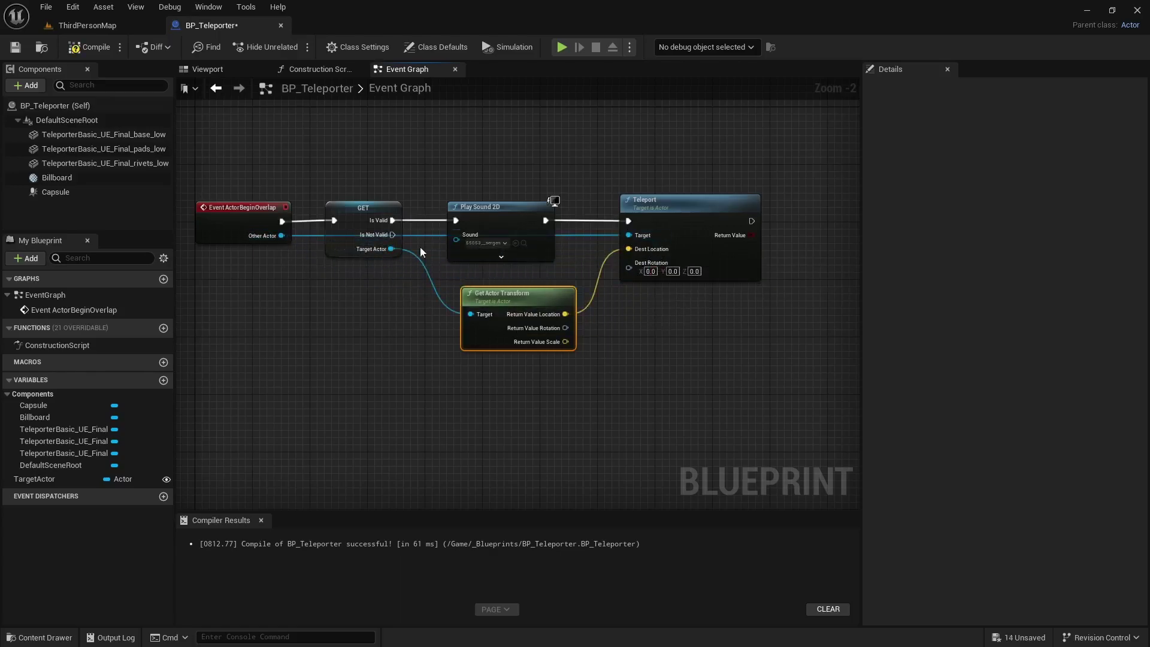
{"action": "double_click", "coordinate": [310, 235]}
{"action": "left_click_drag", "start_coordinate": [312, 236], "coordinate": [322, 295]}
{"action": "double_click", "coordinate": [582, 237]}
{"action": "left_click_drag", "start_coordinate": [582, 237], "coordinate": [515, 317]}
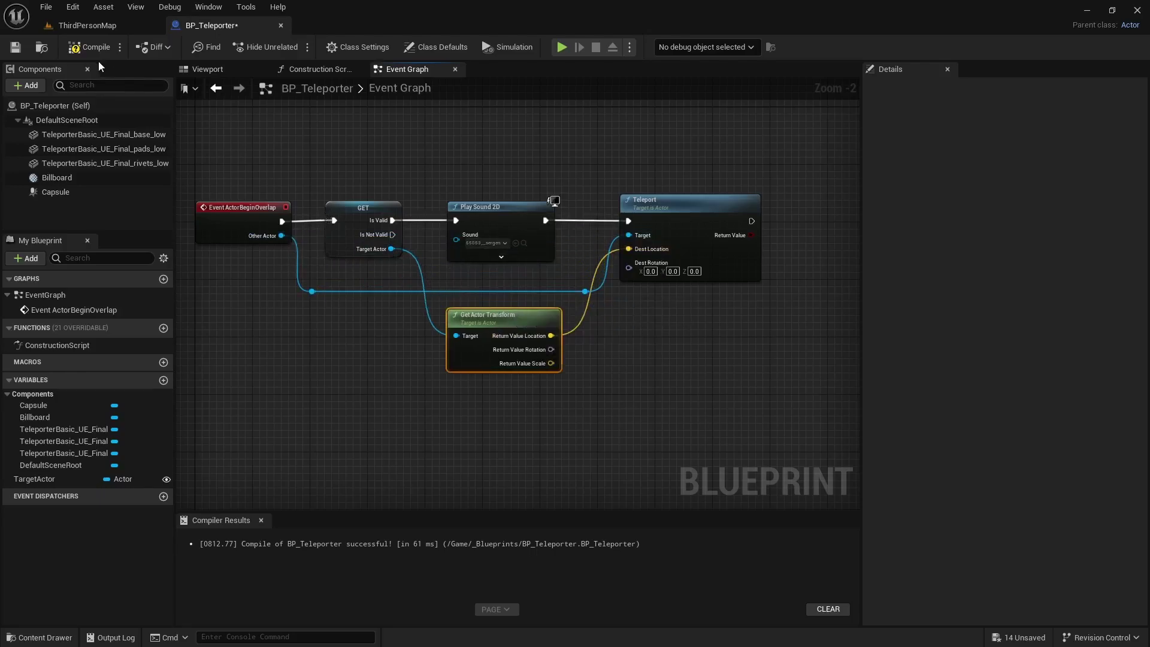
Play-test ThirdPersonMap by repeatedly running the character from the round platform onto the teleporter, and stop the session
{"action": "left_click", "coordinate": [84, 25]}
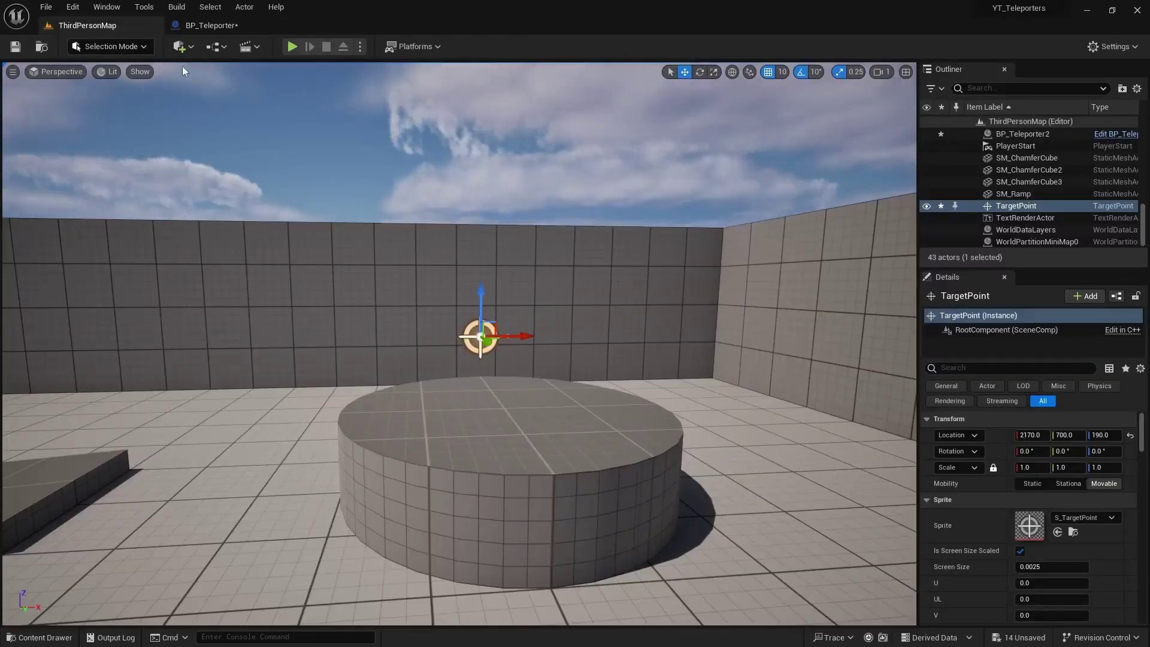
{"action": "left_click", "coordinate": [292, 46]}
{"action": "key", "text": "w"}
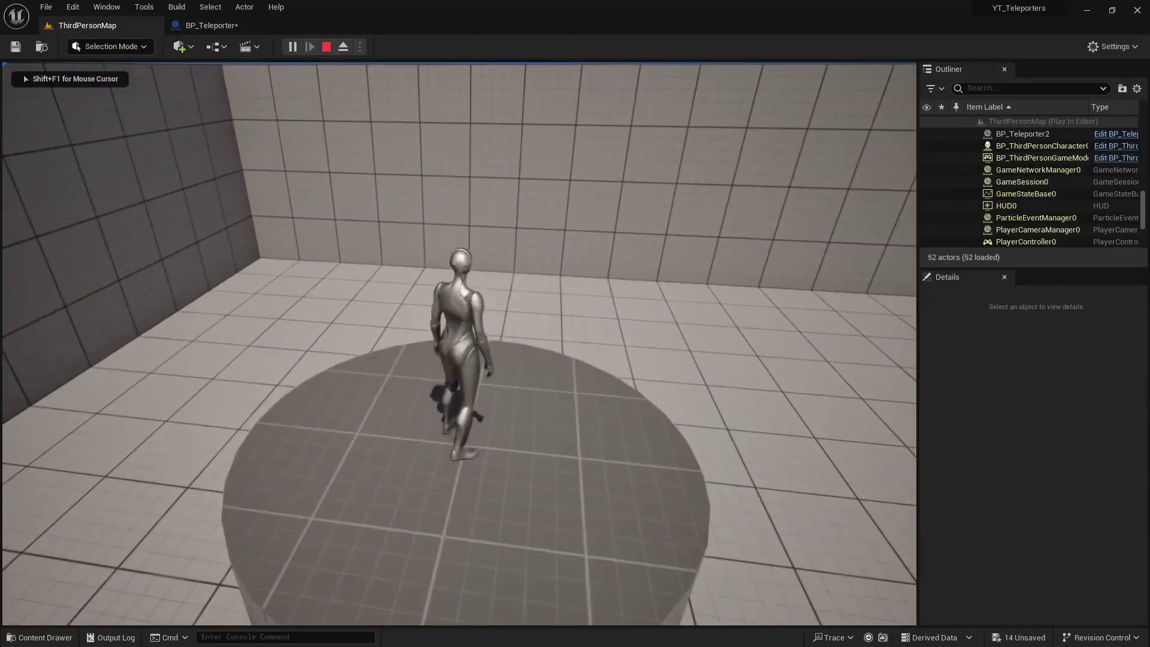
{"action": "key", "text": "w"}
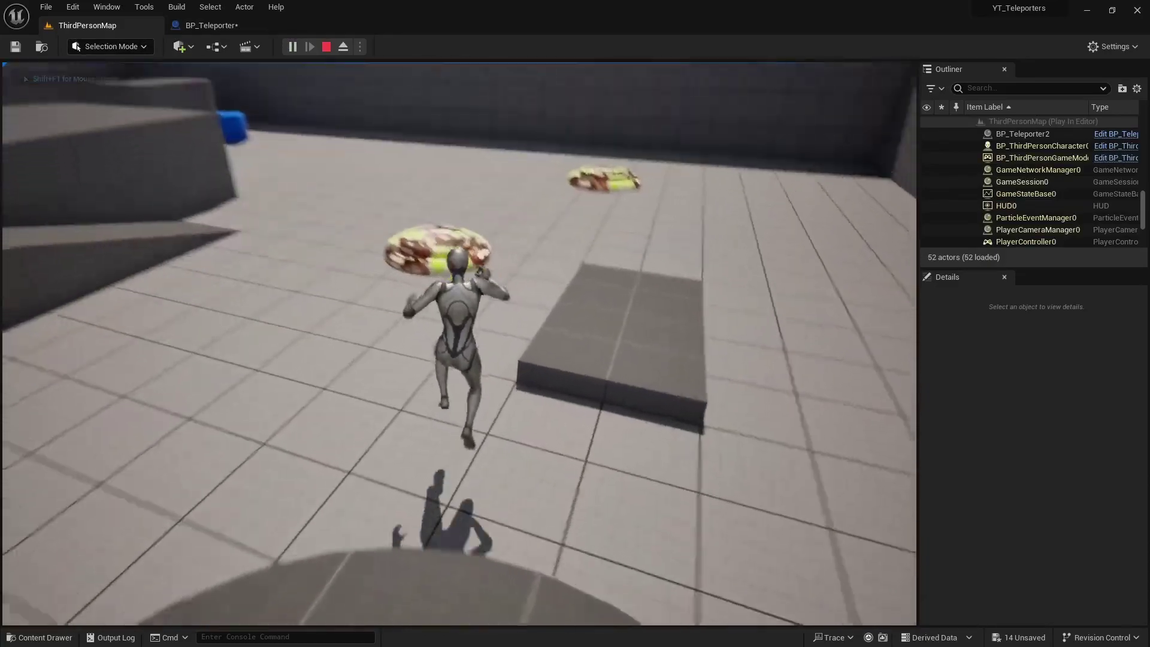
{"action": "key", "text": "w"}
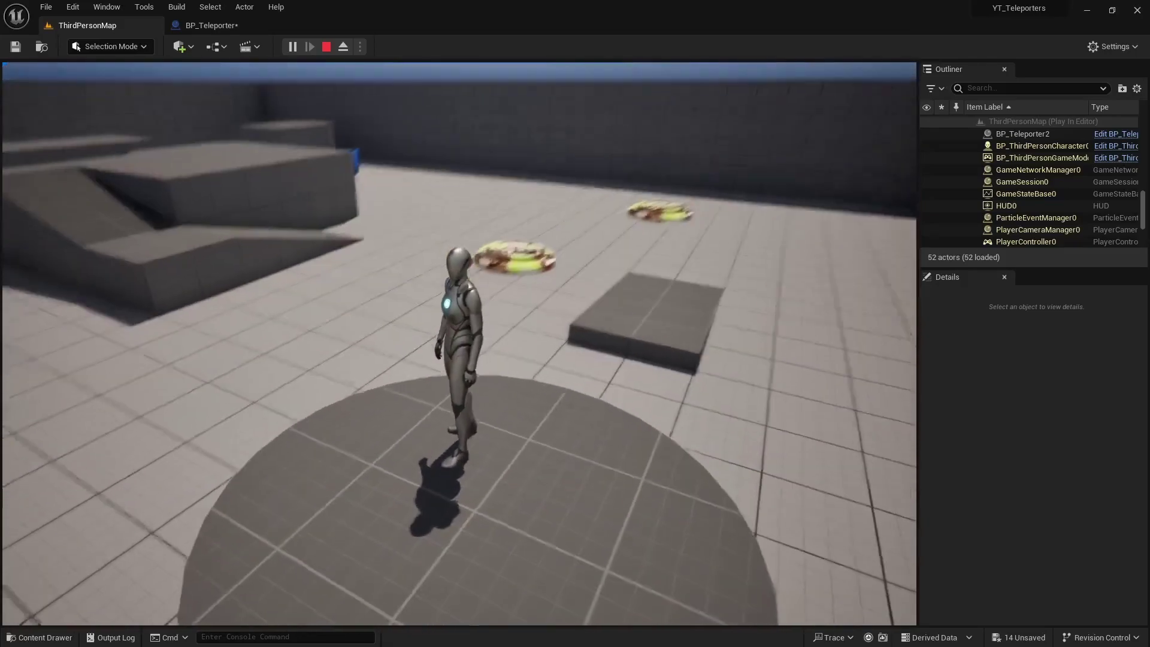
{"action": "key", "text": "w"}
{"action": "key", "text": "w"}
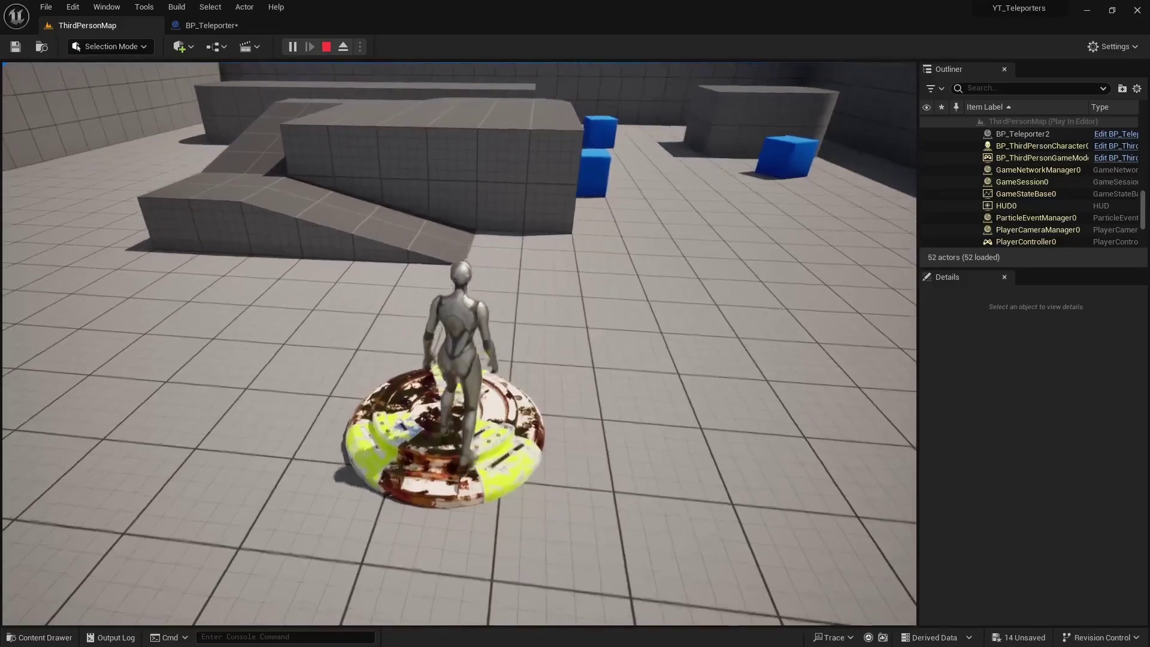
{"action": "key", "text": "w"}
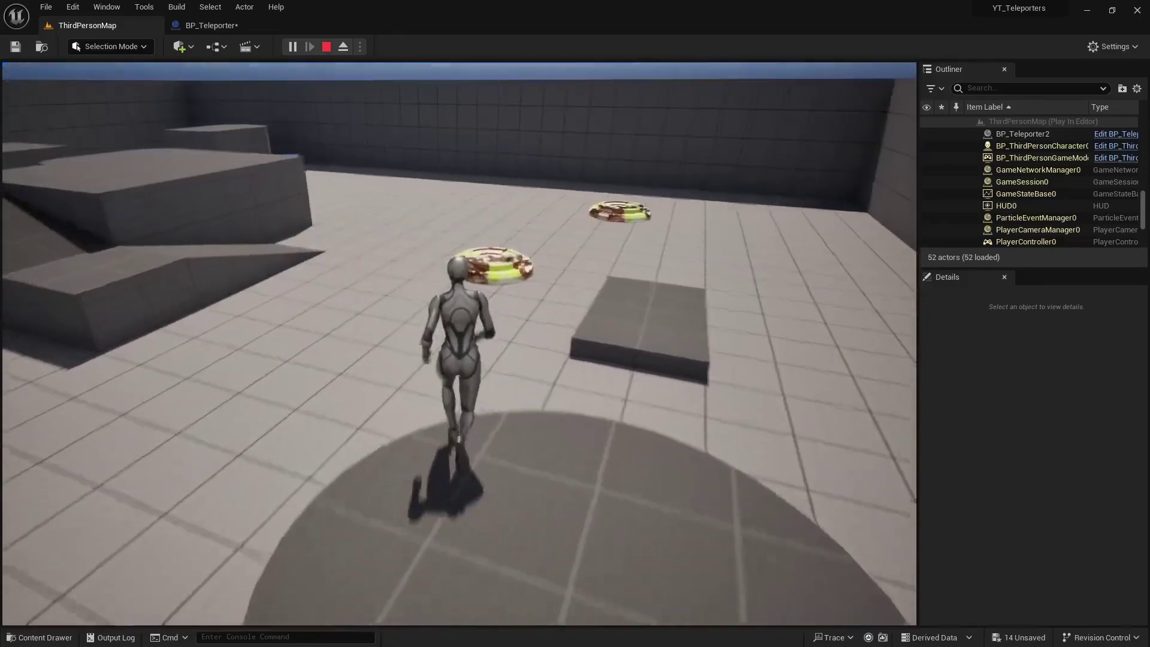
{"action": "key", "text": "w"}
{"action": "key", "text": "space"}
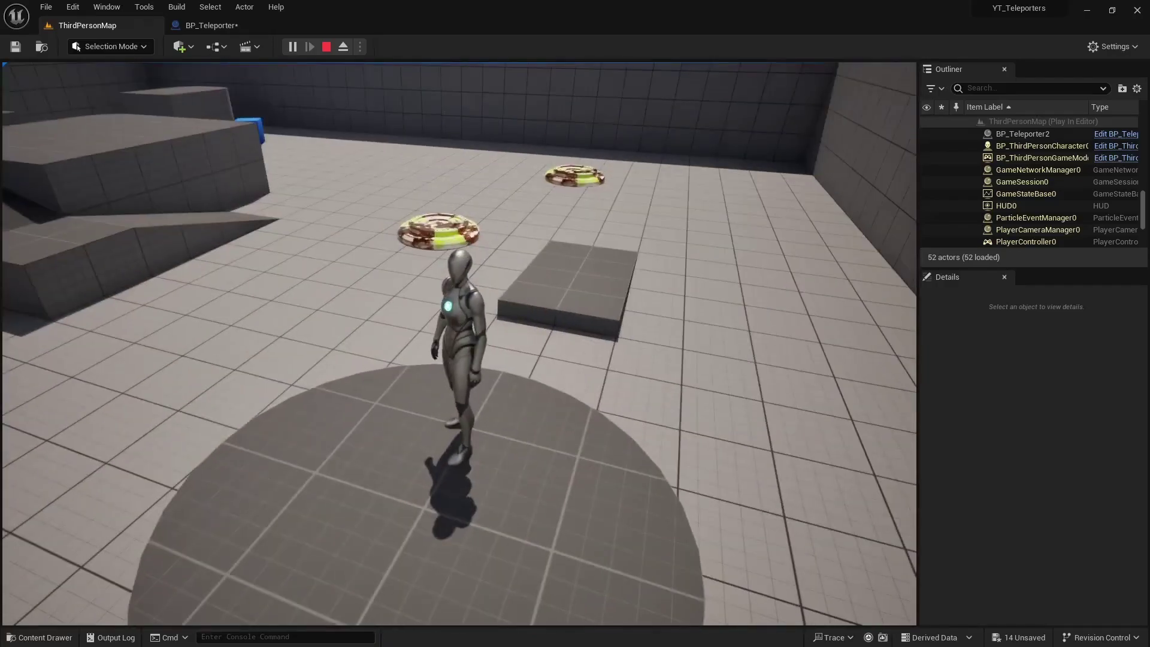
{"action": "key", "text": "Escape"}
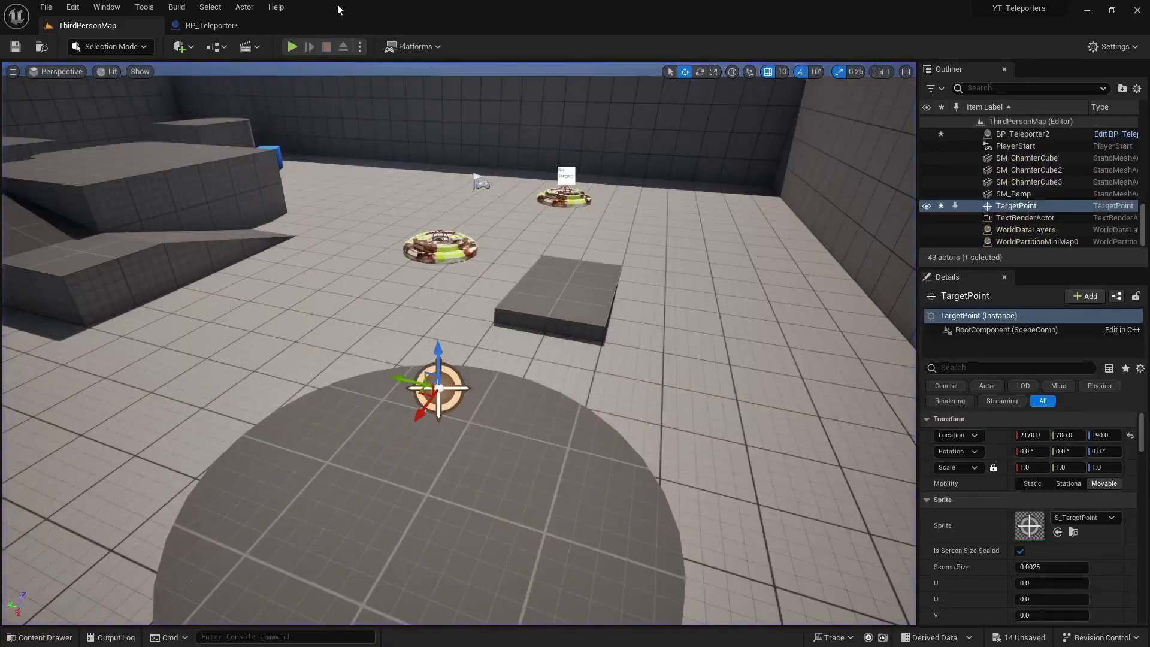
Move Play Sound 2D, Teleport and Get Actor Transform to the right in BP_Teleporter's Event Graph, leaving space after the GET node
{"action": "left_click", "coordinate": [258, 25]}
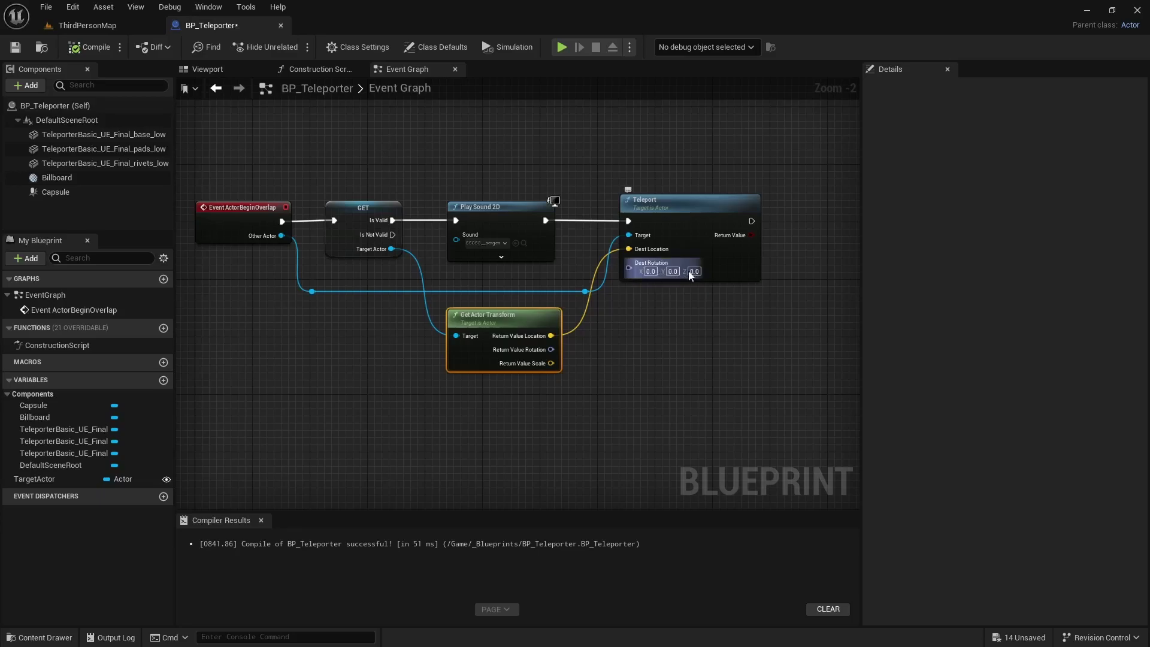
{"action": "right_click_drag", "start_coordinate": [639, 379], "coordinate": [802, 322]}
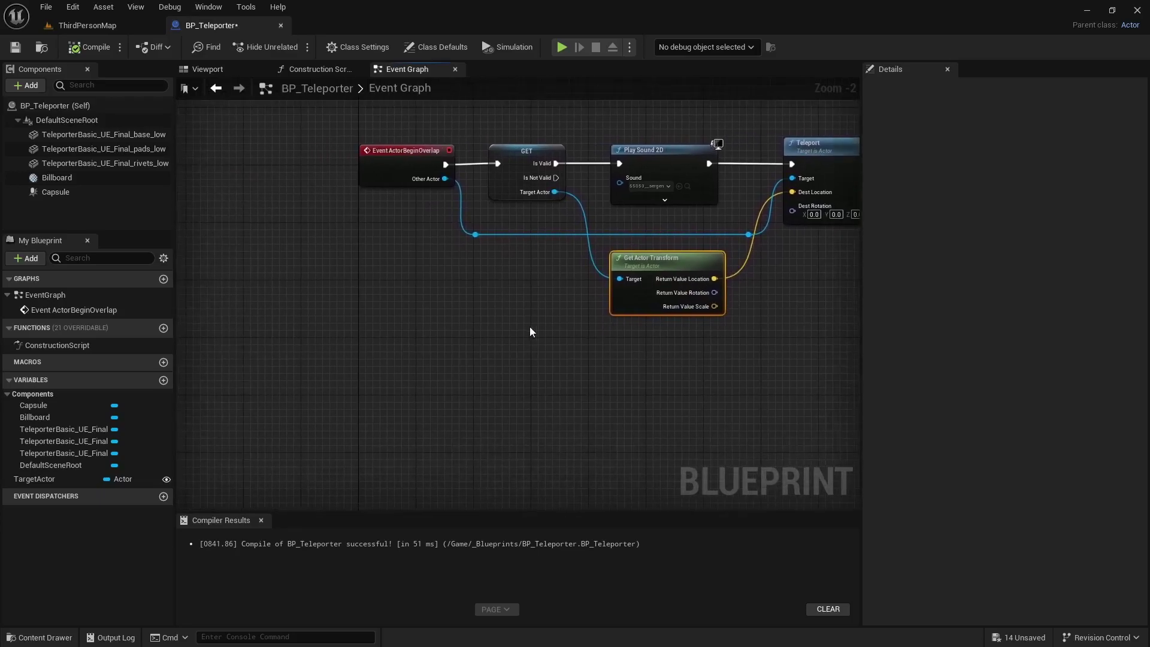
{"action": "right_click_drag", "start_coordinate": [603, 293], "coordinate": [361, 342]}
{"action": "left_click_drag", "start_coordinate": [484, 378], "coordinate": [709, 191]}
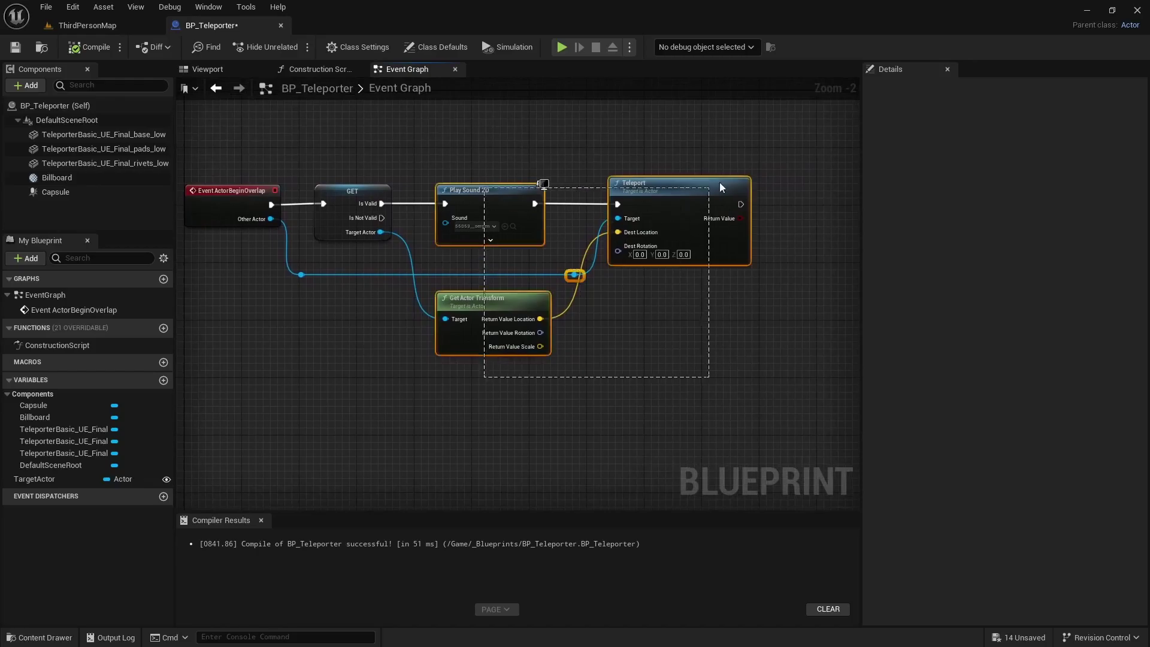
{"action": "left_click_drag", "start_coordinate": [500, 196], "coordinate": [694, 195]}
{"action": "right_click_drag", "start_coordinate": [449, 307], "coordinate": [531, 319]}
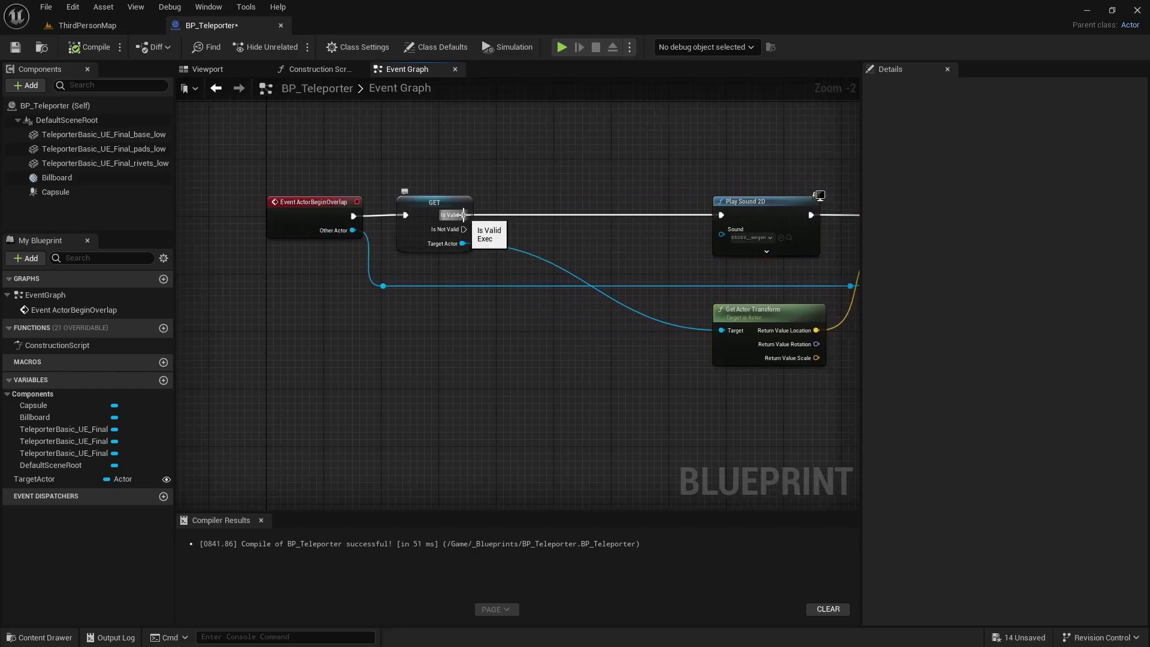
Add a Cast To BP_ThirdPersonCharacter node after GET's Is Valid output and connect Other Actor to its Object input
{"action": "left_click_drag", "start_coordinate": [465, 215], "coordinate": [524, 214]}
{"action": "type", "text": "cast to "}
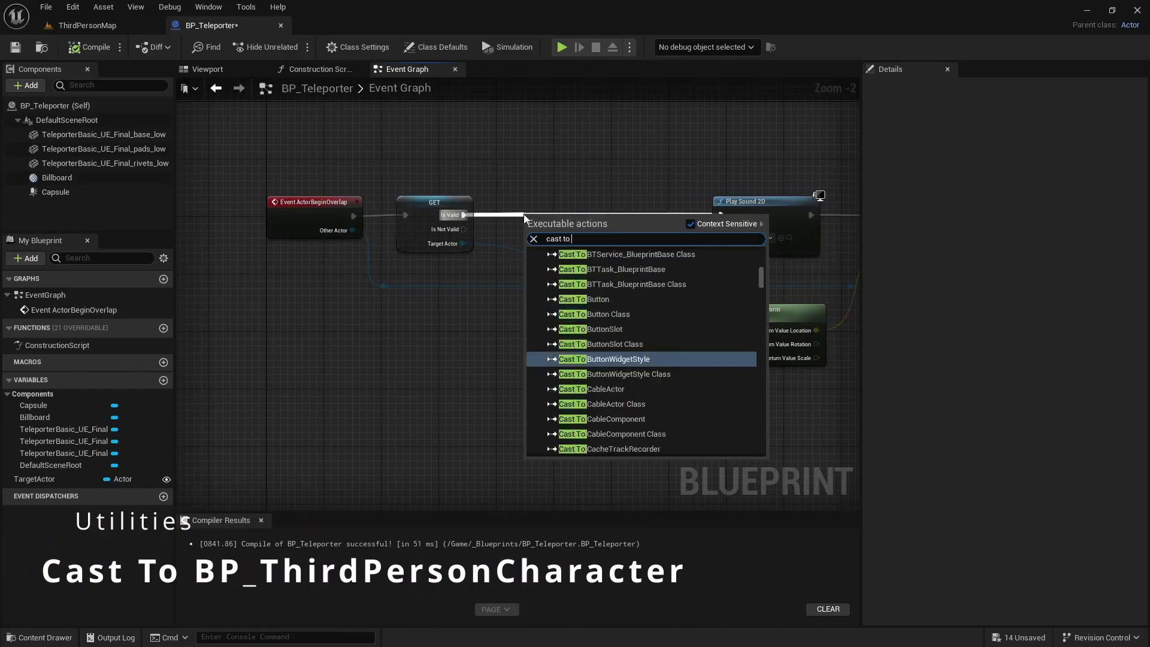
{"action": "type", "text": "bp_thirdp"}
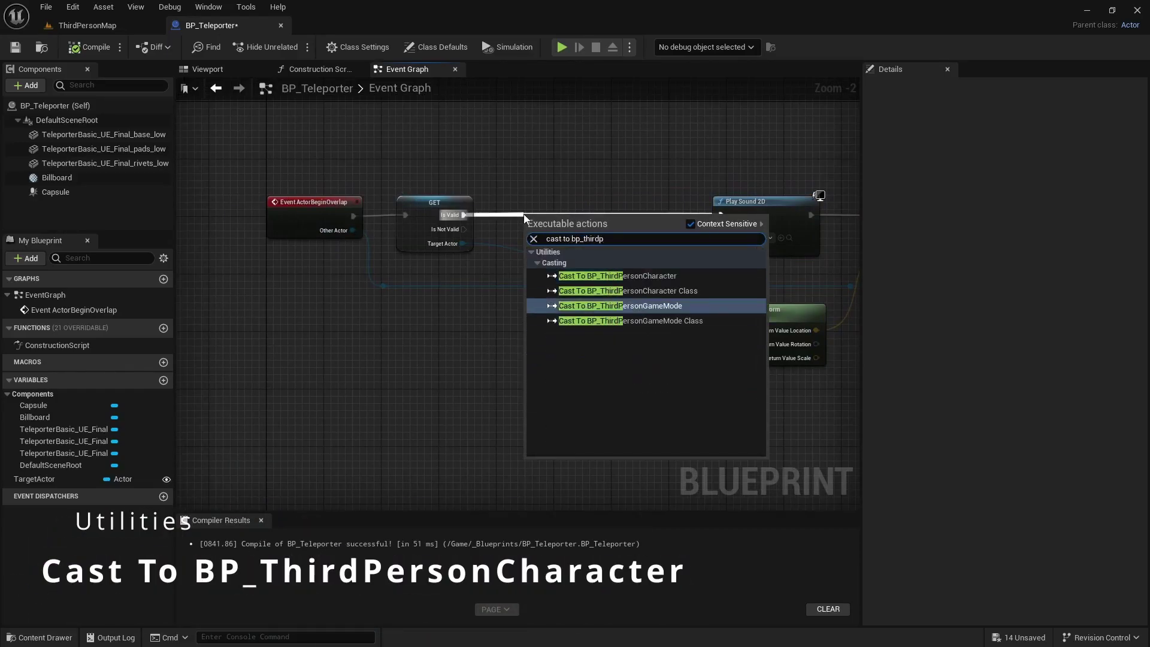
{"action": "left_click", "coordinate": [624, 276]}
{"action": "left_click_drag", "start_coordinate": [580, 222], "coordinate": [580, 208]}
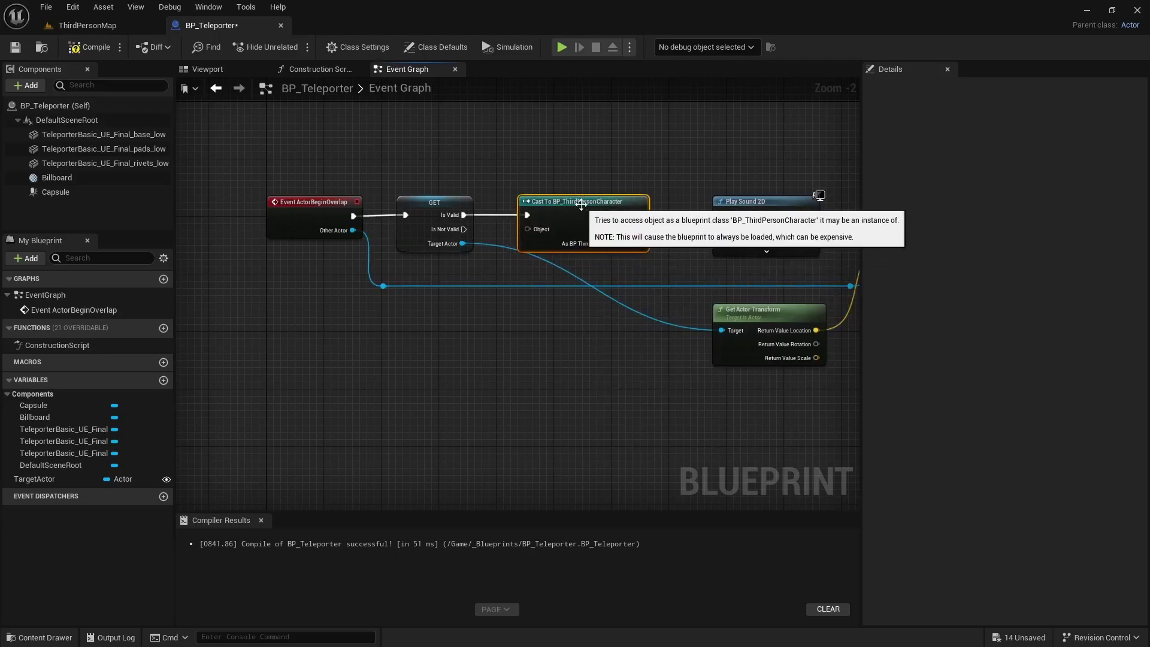
{"action": "left_click_drag", "start_coordinate": [353, 230], "coordinate": [527, 229]}
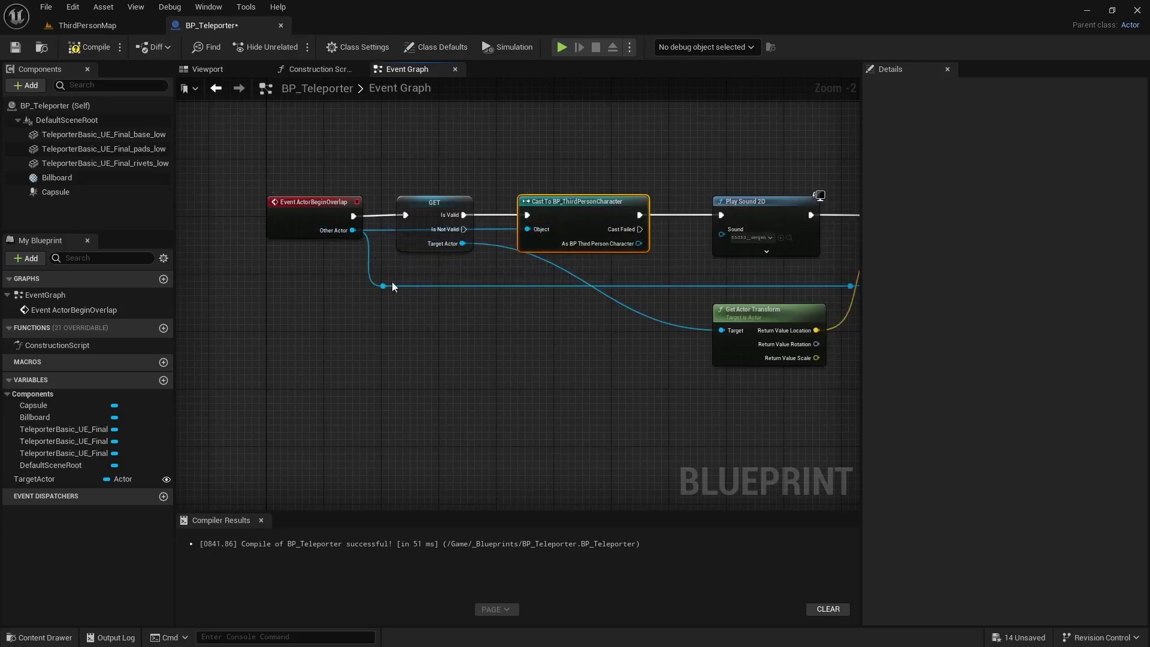
Remove the old wire between Other Actor and Teleport's Target together with its two reroute nodes
{"action": "right_click_drag", "start_coordinate": [477, 337], "coordinate": [299, 287]}
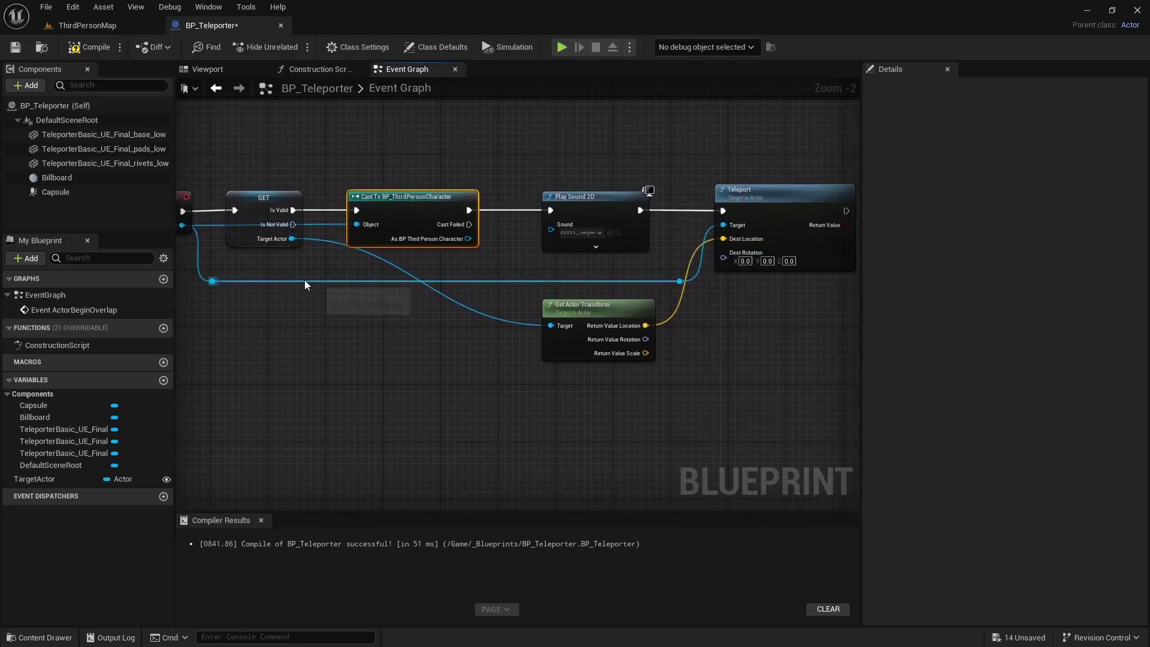
{"action": "left_click", "coordinate": [304, 280], "text": "alt"}
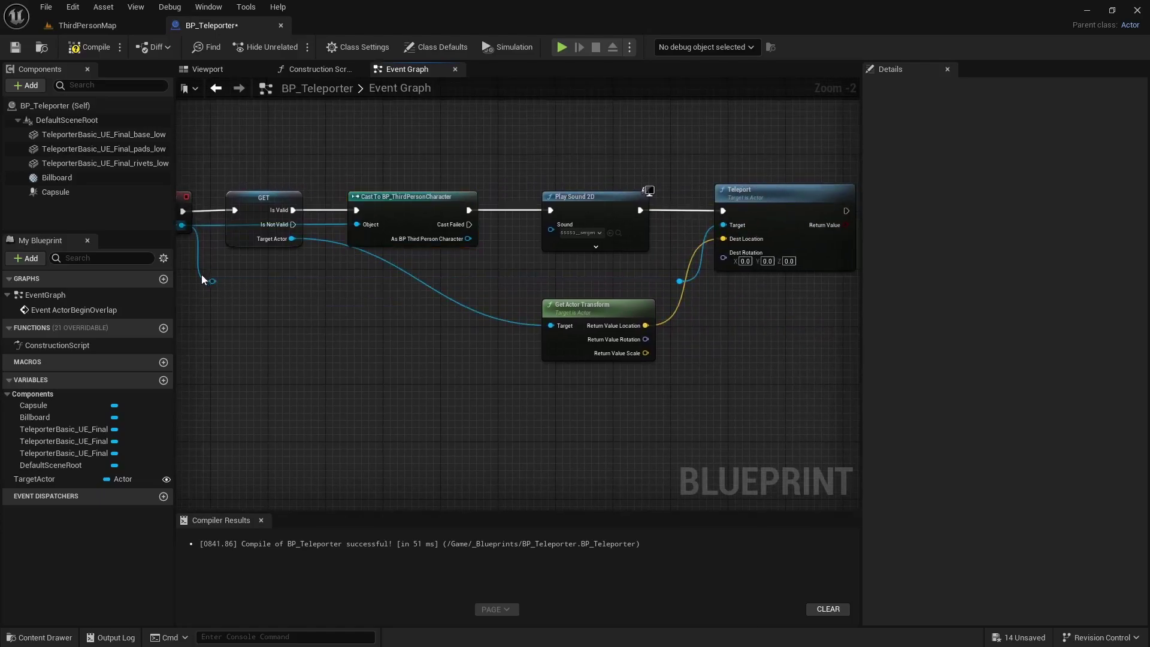
{"action": "left_click", "coordinate": [693, 277], "text": "alt"}
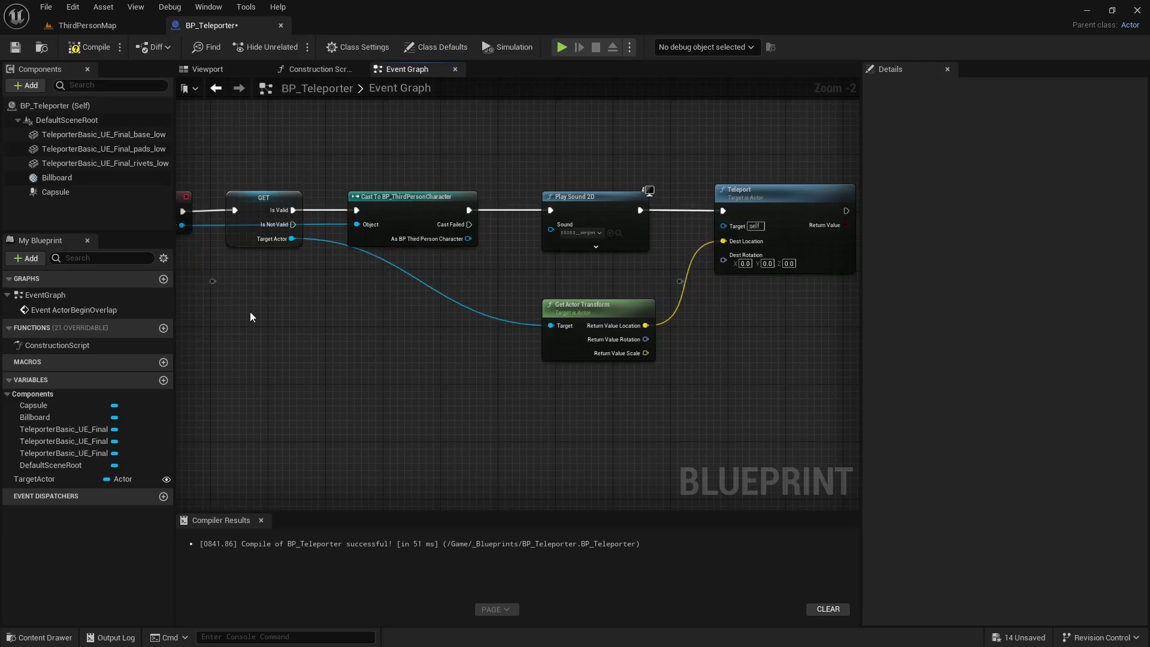
{"action": "key", "text": "Delete"}
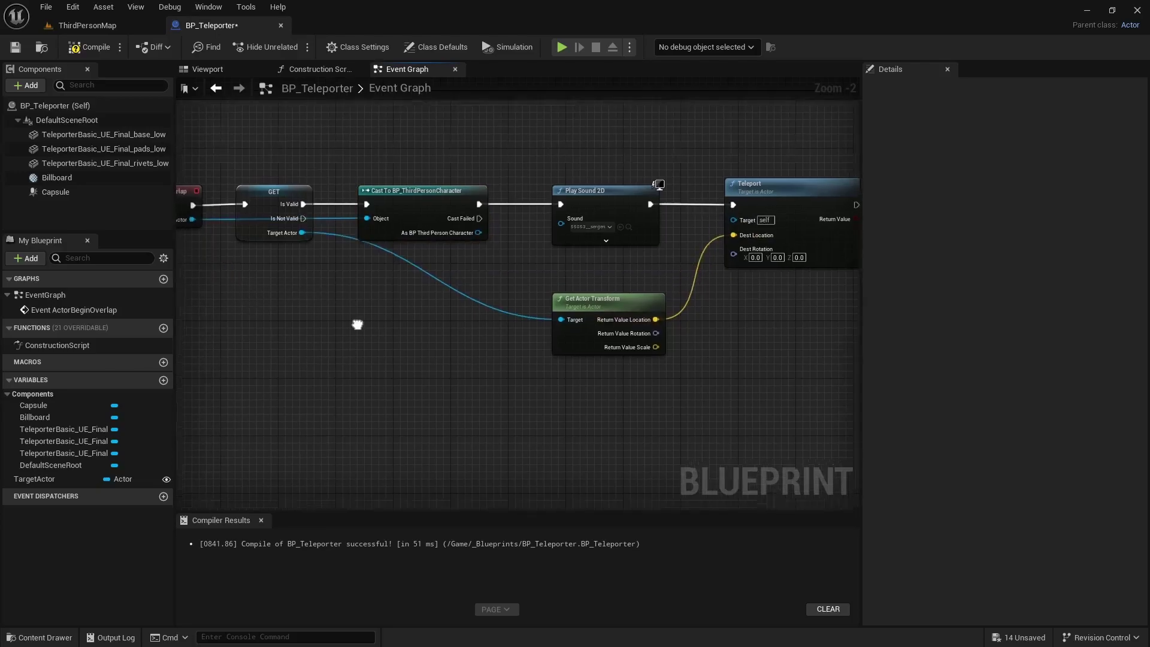
Route the Other Actor wire beneath GET with two reroute nodes, and the Target Actor wire through one level with Get Actor Transform
{"action": "right_click_drag", "start_coordinate": [457, 307], "coordinate": [573, 303]}
{"action": "double_click", "coordinate": [328, 223]}
{"action": "left_click_drag", "start_coordinate": [328, 224], "coordinate": [336, 264]}
{"action": "double_click", "coordinate": [443, 226]}
{"action": "left_click_drag", "start_coordinate": [444, 225], "coordinate": [448, 270]}
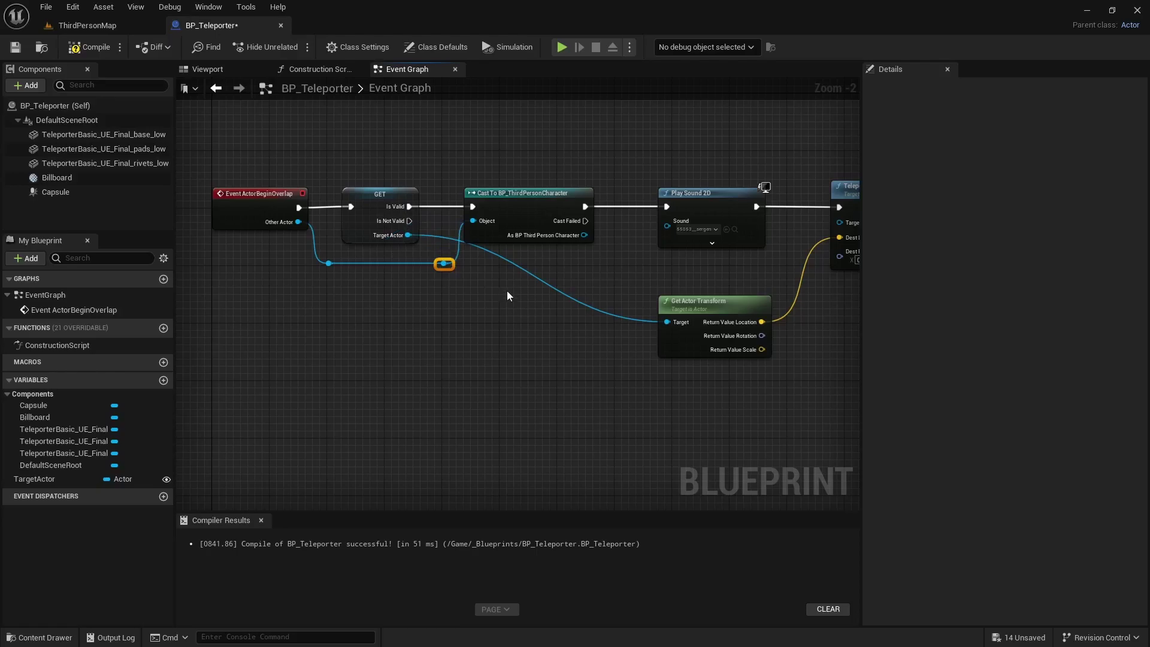
{"action": "double_click", "coordinate": [513, 268]}
{"action": "left_click_drag", "start_coordinate": [515, 265], "coordinate": [504, 288]}
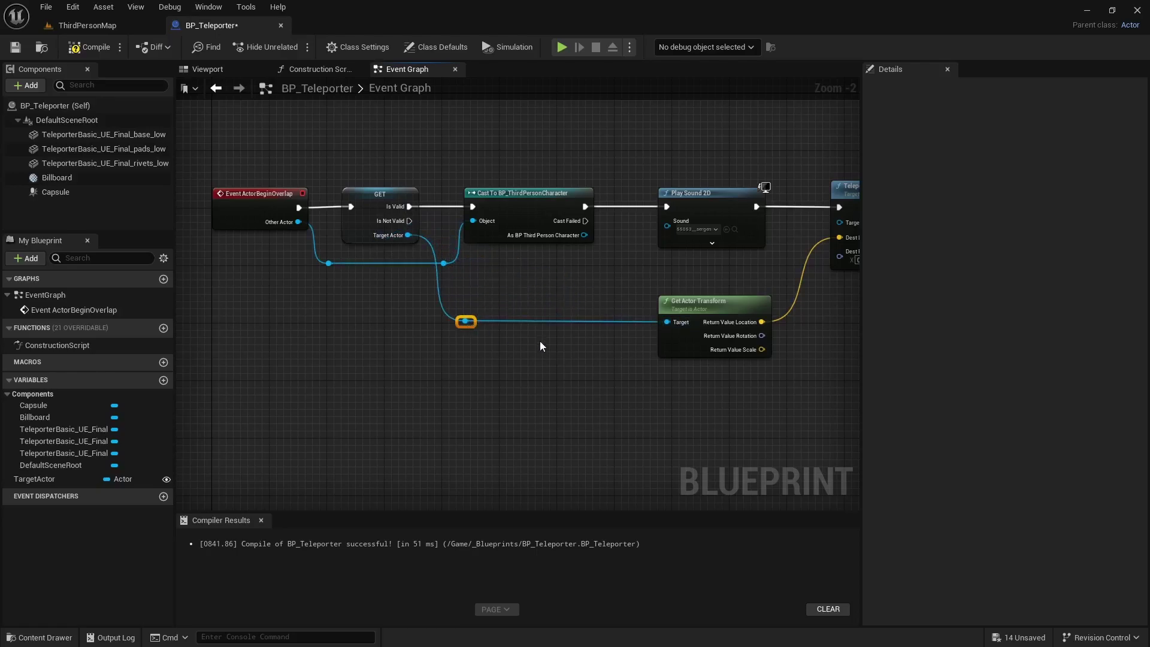
Move Play Sound 2D and Teleport further right, leaving space after the Cast To BP_ThirdPersonCharacter node
{"action": "right_click_drag", "start_coordinate": [536, 364], "coordinate": [428, 366]}
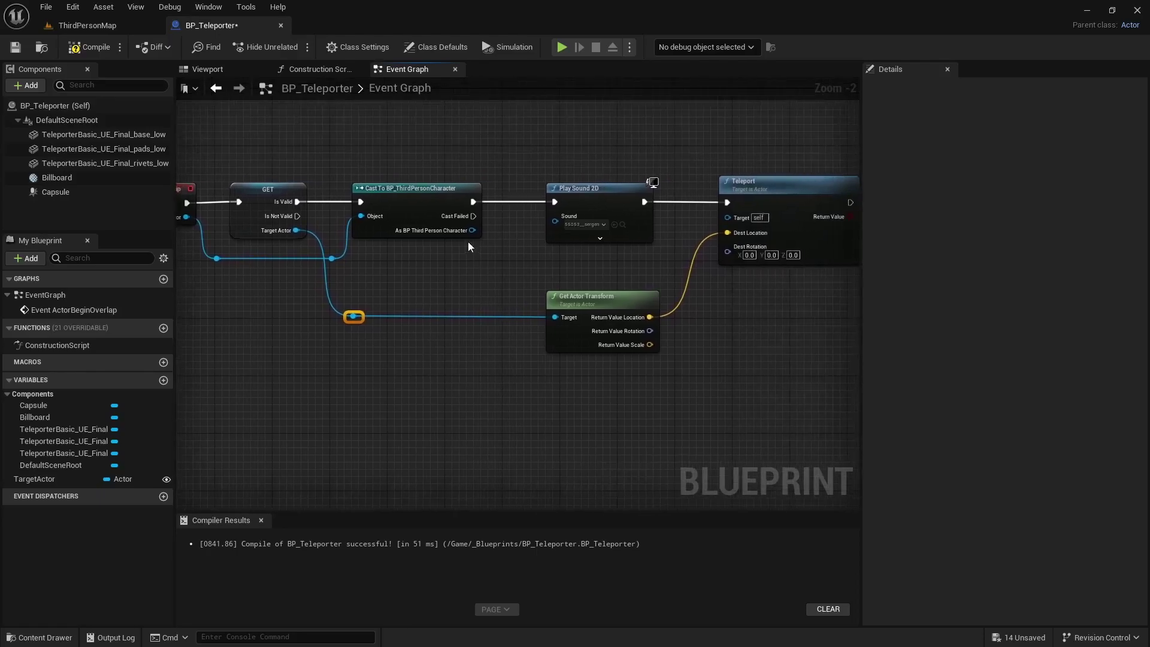
{"action": "right_click_drag", "start_coordinate": [531, 274], "coordinate": [442, 395]}
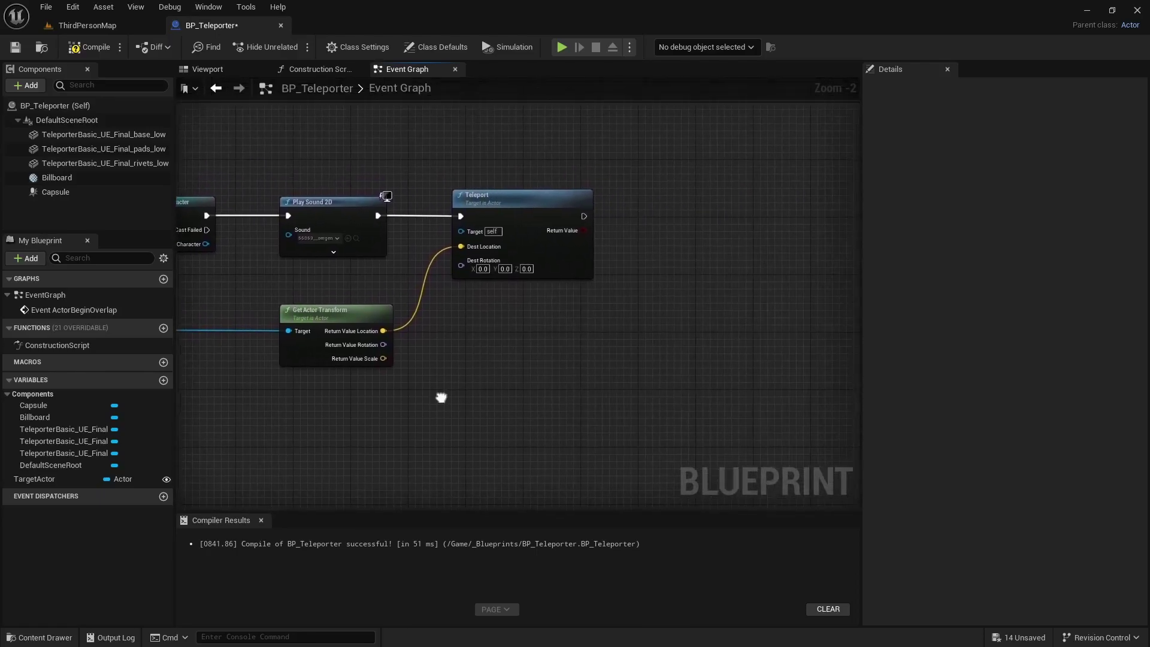
{"action": "left_click_drag", "start_coordinate": [309, 167], "coordinate": [467, 216]}
{"action": "left_click_drag", "start_coordinate": [346, 198], "coordinate": [586, 197]}
{"action": "right_click_drag", "start_coordinate": [325, 239], "coordinate": [572, 229]}
Promote the cast's As BP Third Person Character output to a variable, keeping the default name
{"action": "left_click", "coordinate": [438, 260]}
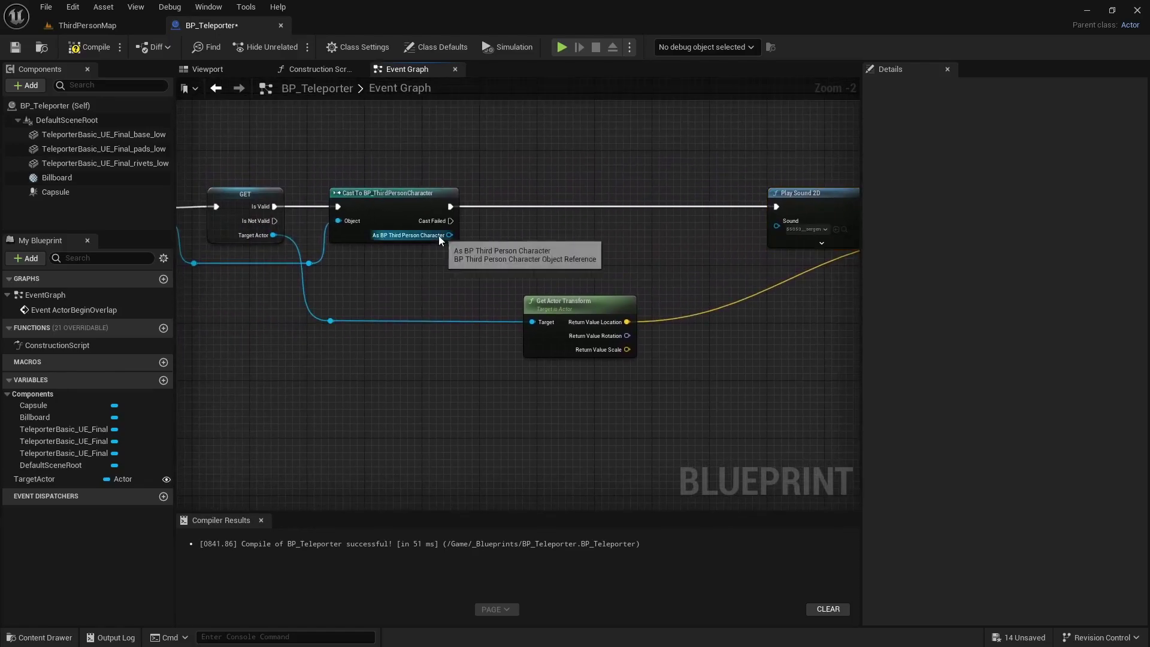
{"action": "right_click", "coordinate": [440, 238]}
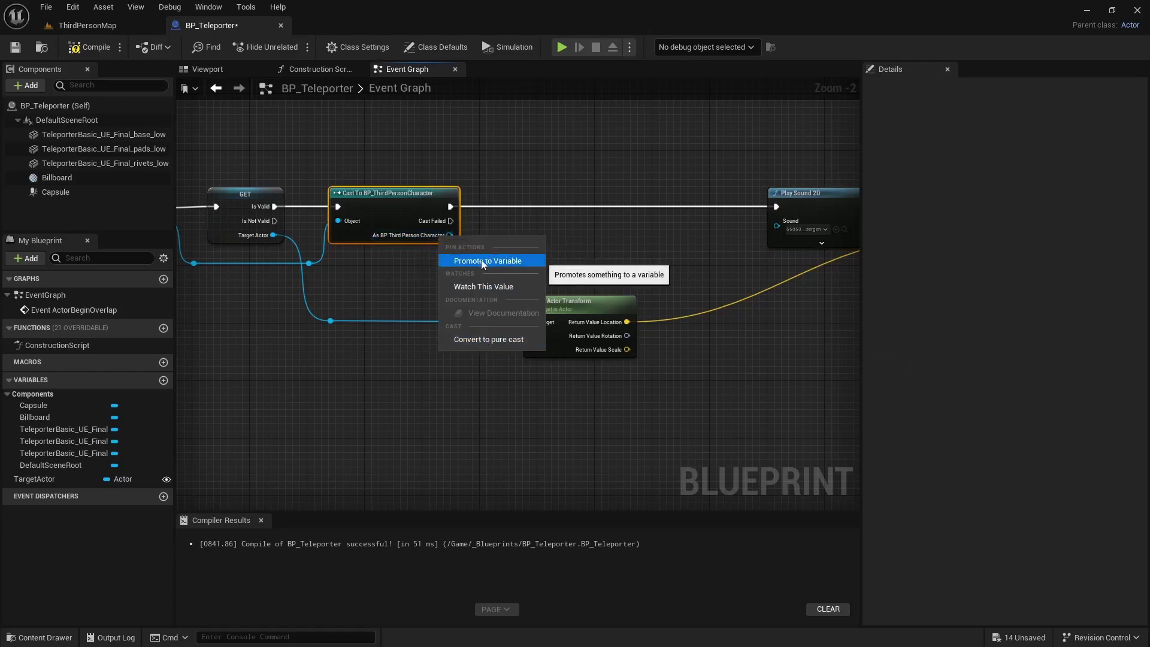
{"action": "left_click", "coordinate": [480, 259]}
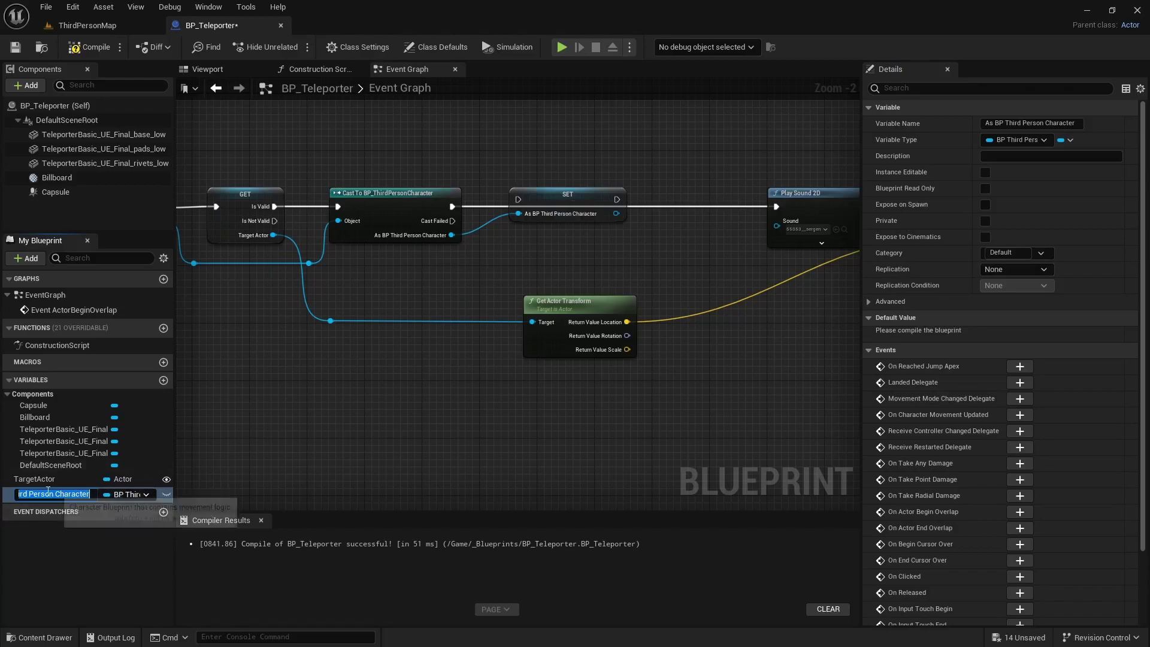
{"action": "key", "text": "Return"}
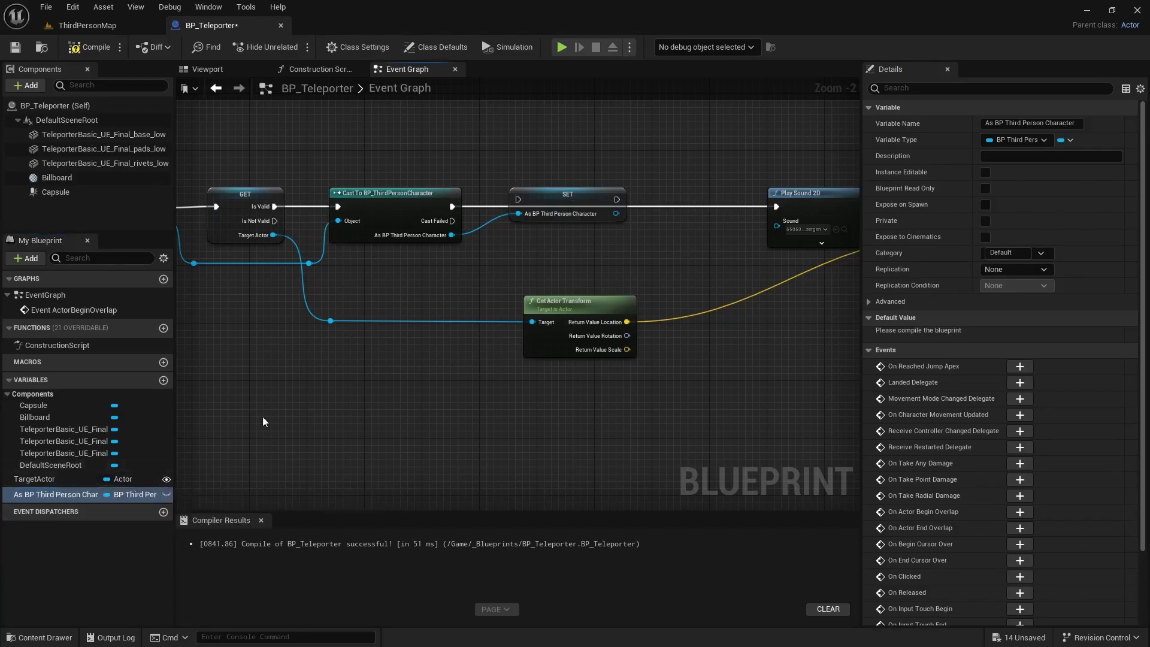
Insert the SET node into the execution line between the cast's success output and Play Sound 2D, leaving Cast Failed unconnected
{"action": "left_click_drag", "start_coordinate": [452, 220], "coordinate": [777, 207]}
{"action": "left_click_drag", "start_coordinate": [588, 202], "coordinate": [589, 231]}
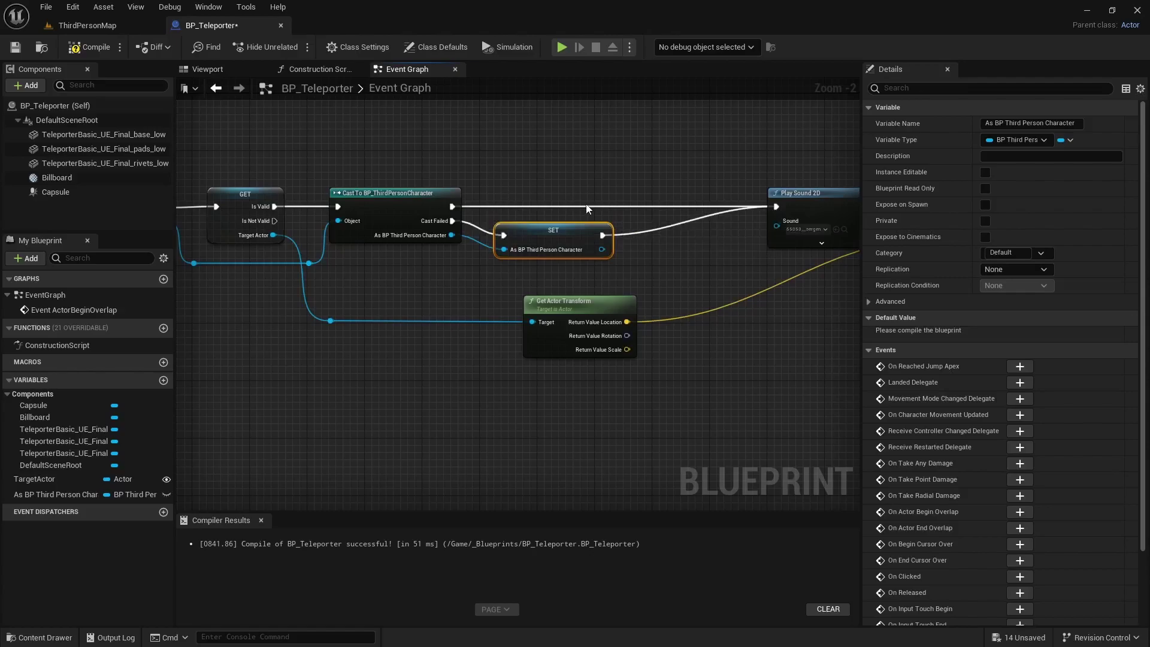
{"action": "left_click", "coordinate": [471, 225], "text": "alt"}
{"action": "left_click_drag", "start_coordinate": [454, 207], "coordinate": [552, 206]}
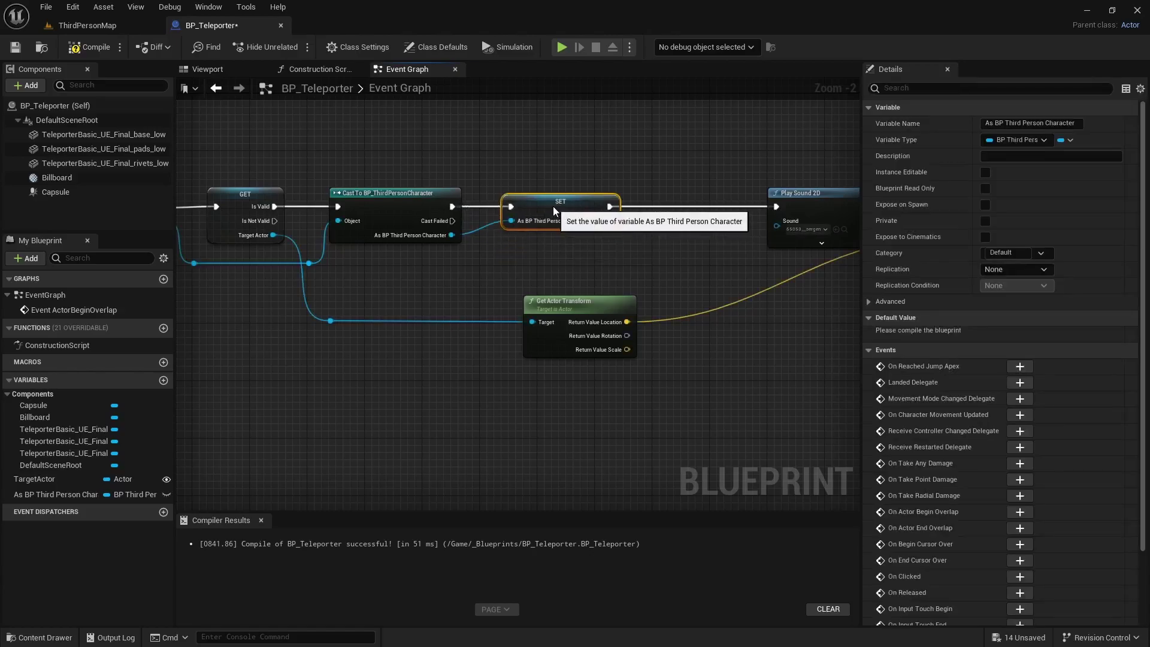
Connect the SET node's output to Teleport's Target and route the wire beneath Play Sound 2D with two reroute nodes
{"action": "right_click_drag", "start_coordinate": [655, 275], "coordinate": [296, 198]}
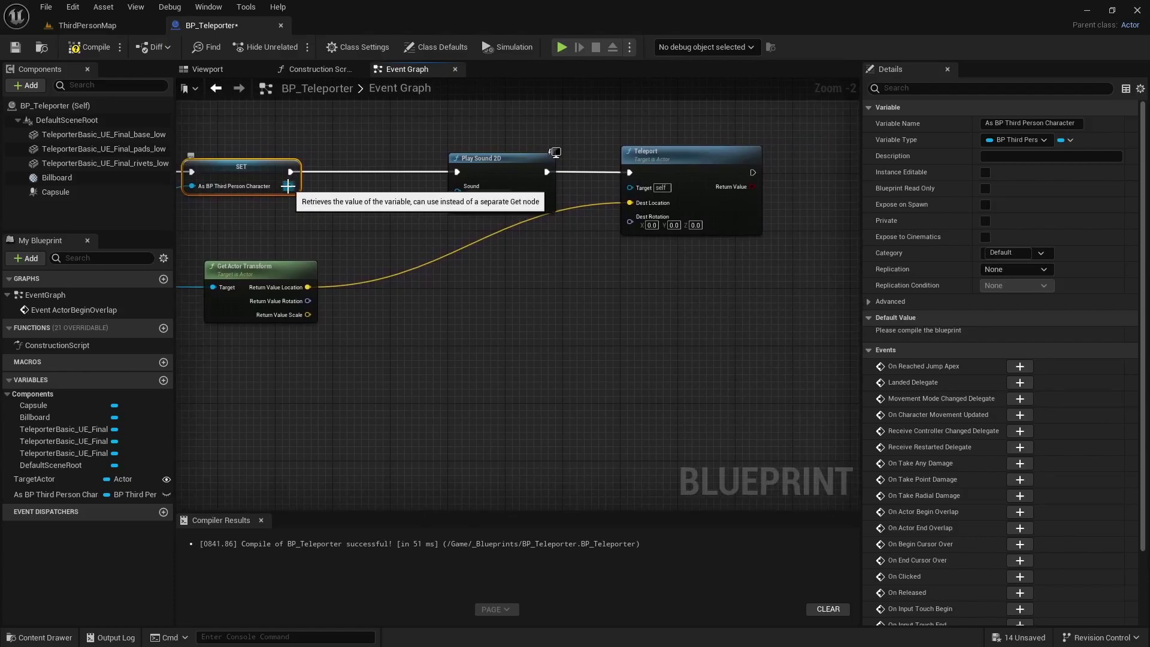
{"action": "left_click_drag", "start_coordinate": [288, 186], "coordinate": [630, 187]}
{"action": "double_click", "coordinate": [346, 185]}
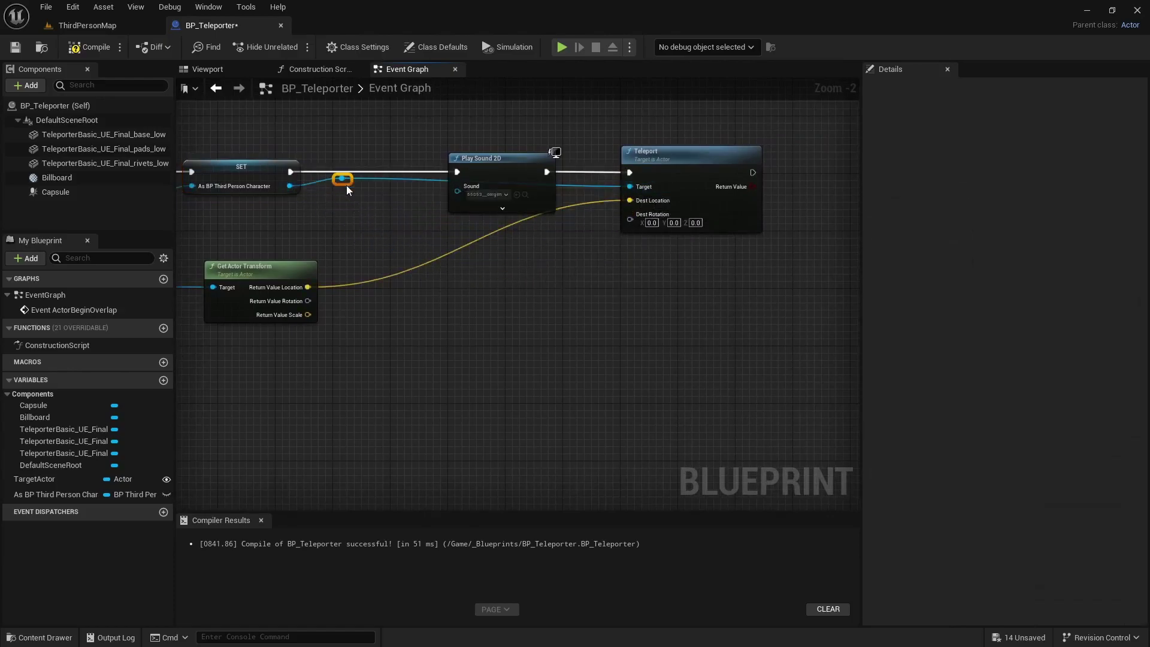
{"action": "left_click_drag", "start_coordinate": [347, 185], "coordinate": [349, 240]}
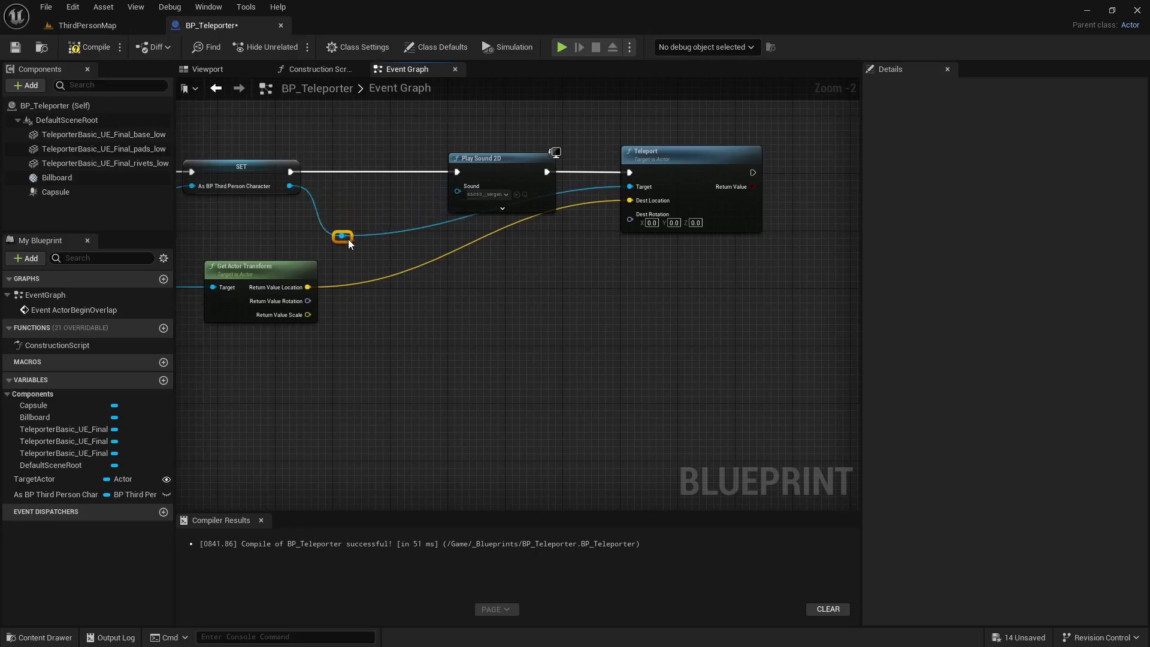
{"action": "double_click", "coordinate": [574, 190]}
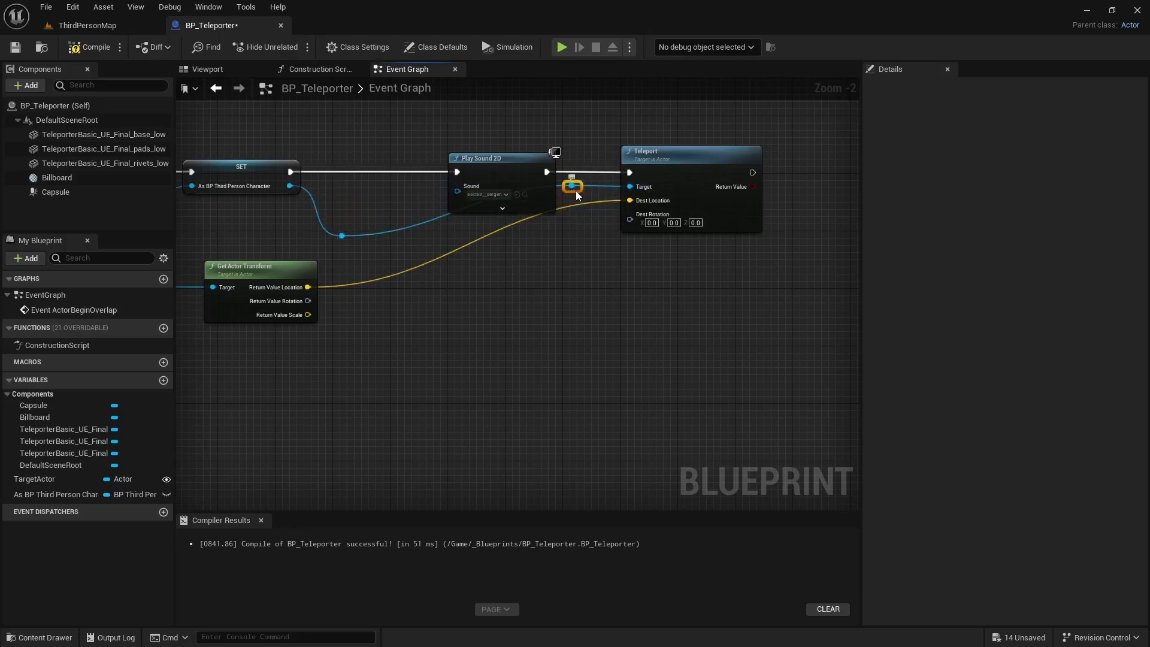
Add a reroute node to the Dest Location wire, level with Get Actor Transform's Return Value Location output
{"action": "left_click", "coordinate": [403, 274]}
{"action": "double_click", "coordinate": [405, 276]}
{"action": "left_click_drag", "start_coordinate": [403, 266], "coordinate": [579, 288]}
Add a second Get Actor Transform from the character wire's first reroute node and stack both transform nodes beneath Play Sound 2D
{"action": "right_click_drag", "start_coordinate": [424, 271], "coordinate": [569, 305]}
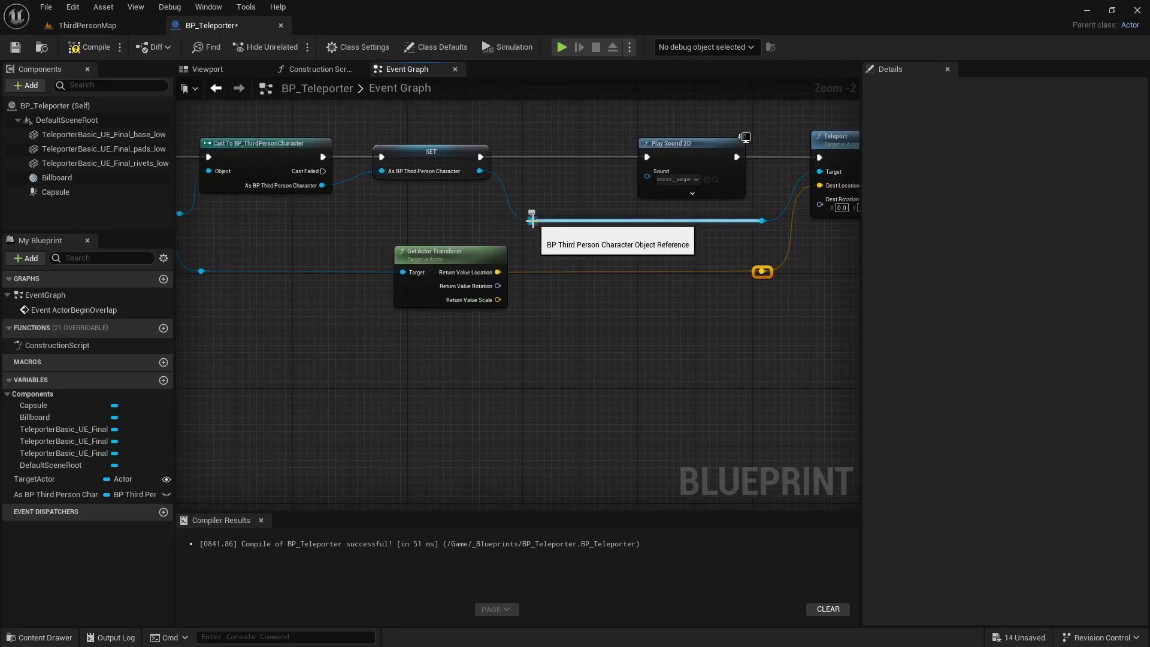
{"action": "left_click_drag", "start_coordinate": [532, 222], "coordinate": [557, 359]}
{"action": "type", "text": "get"}
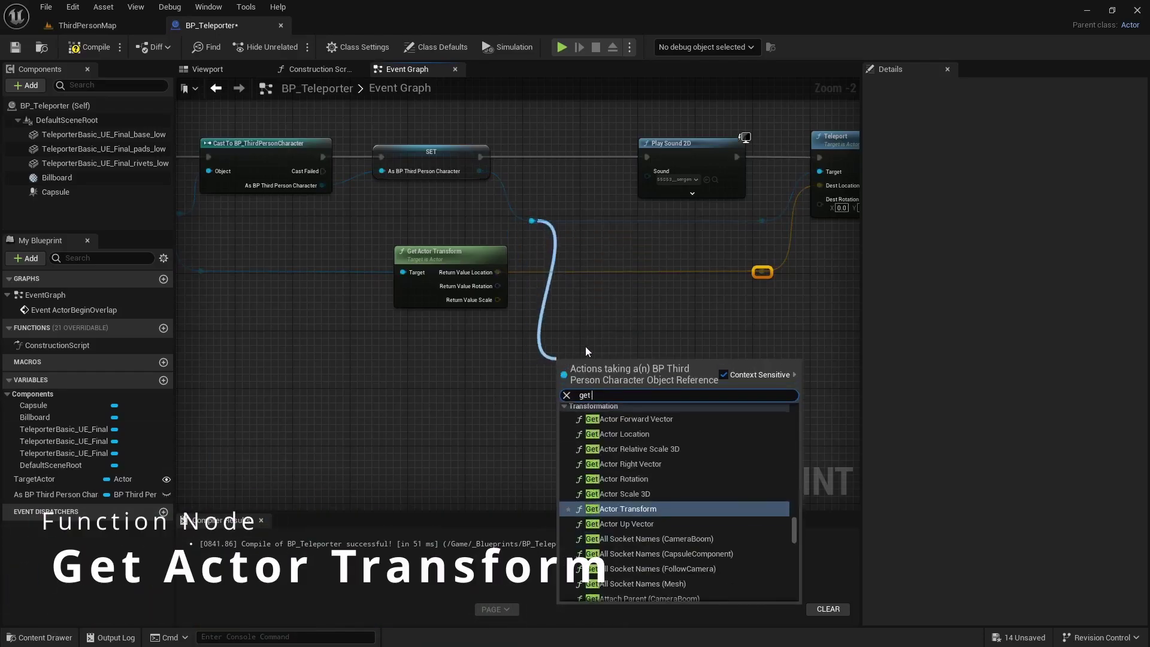
{"action": "type", "text": " actor trans"}
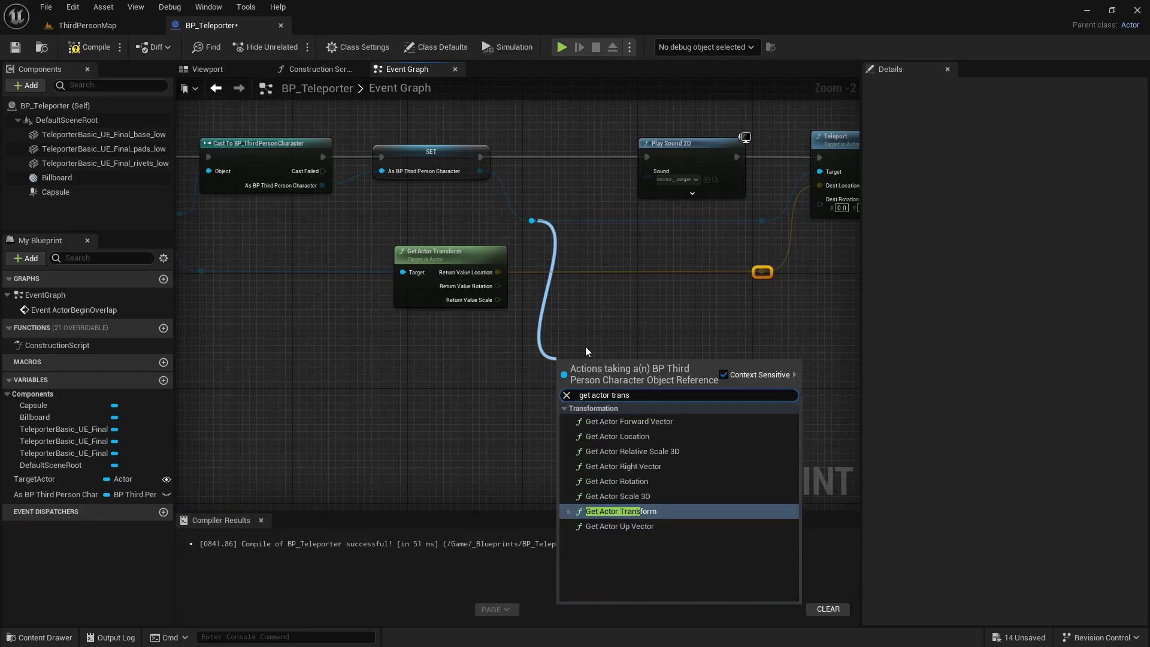
{"action": "key", "text": "Return"}
{"action": "left_click_drag", "start_coordinate": [593, 359], "coordinate": [571, 367]}
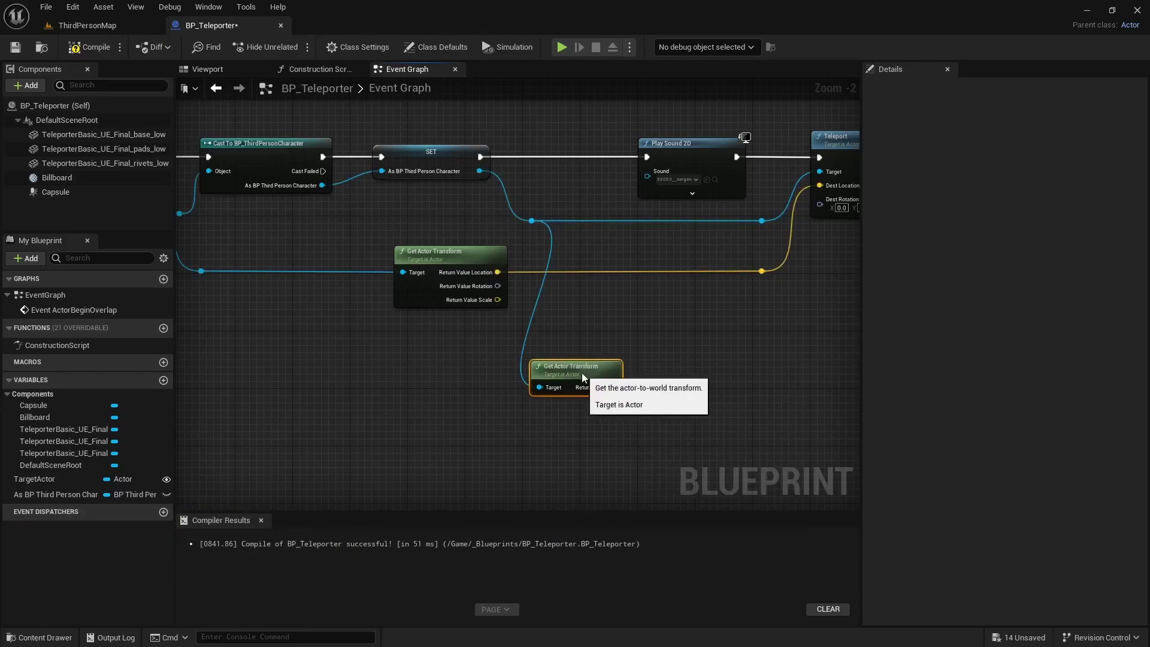
{"action": "left_click_drag", "start_coordinate": [484, 253], "coordinate": [677, 254]}
{"action": "left_click_drag", "start_coordinate": [601, 368], "coordinate": [659, 346]}
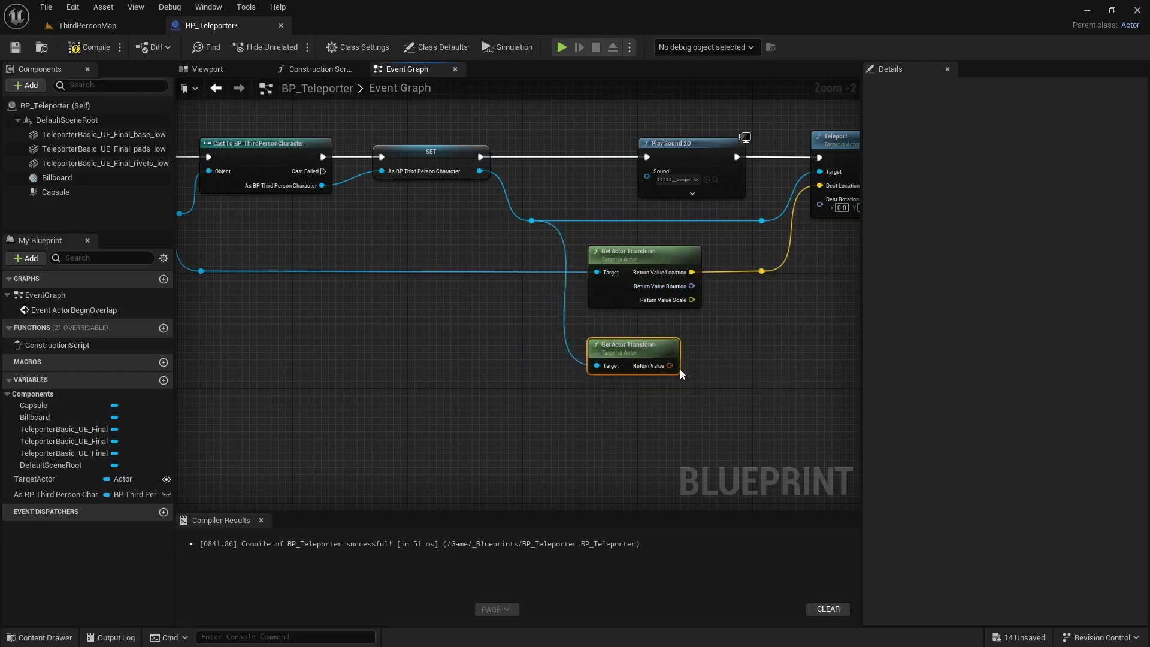
Split the new Get Actor Transform's Return Value pin and connect Return Value Rotation to Teleport's Dest Rotation
{"action": "right_click", "coordinate": [669, 367]}
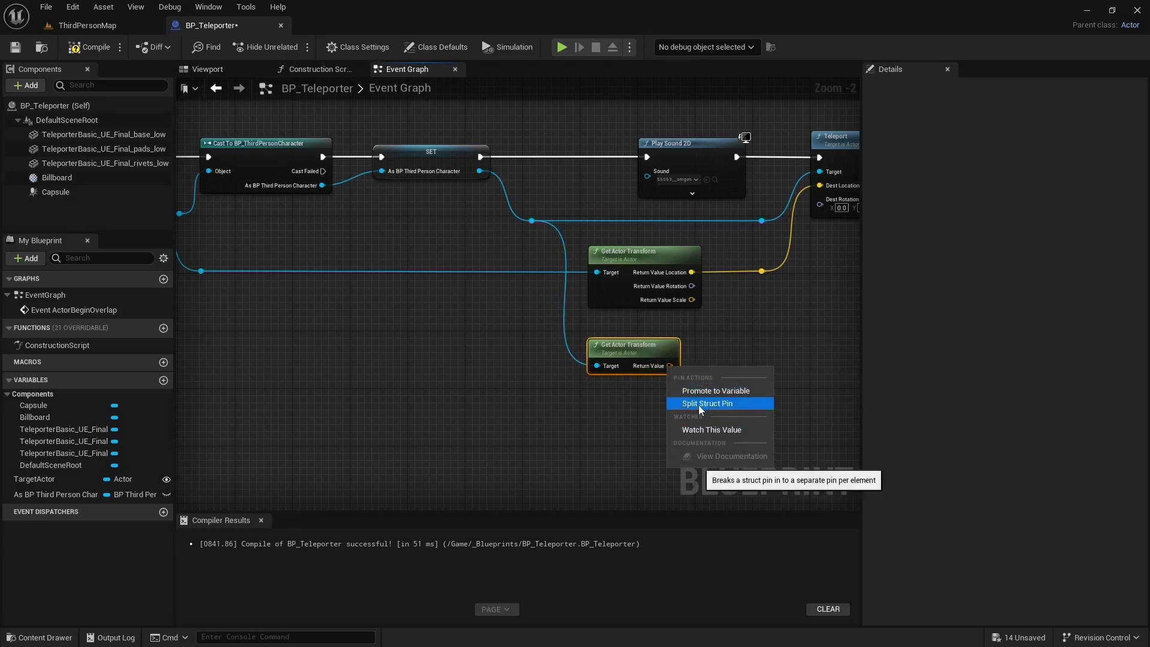
{"action": "left_click", "coordinate": [700, 403]}
{"action": "right_click_drag", "start_coordinate": [746, 359], "coordinate": [482, 390]}
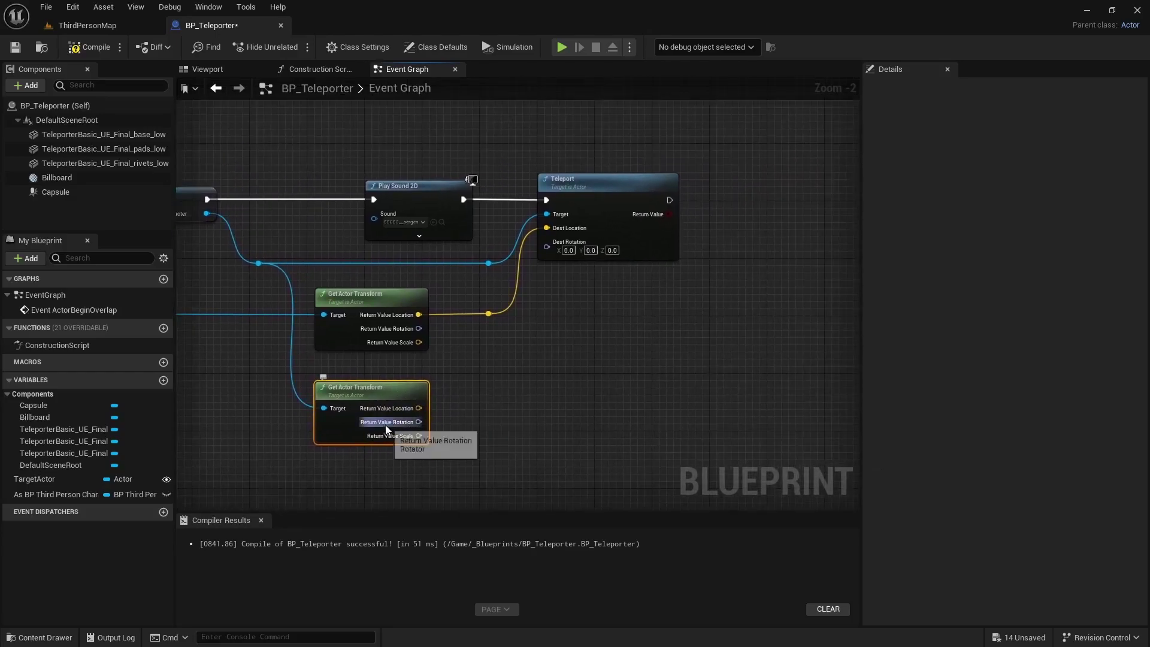
{"action": "left_click_drag", "start_coordinate": [419, 422], "coordinate": [548, 248]}
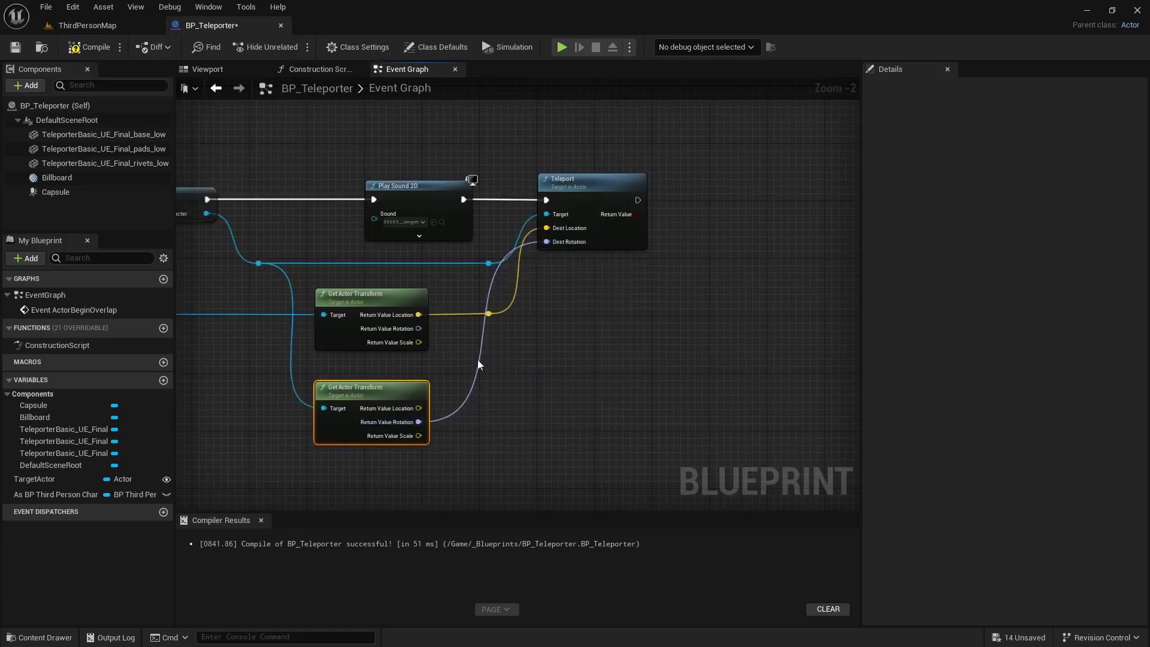
Add a reroute node to the Dest Rotation wire, level with the lower Get Actor Transform's Return Value Rotation output
{"action": "double_click", "coordinate": [475, 364]}
{"action": "left_click_drag", "start_coordinate": [475, 364], "coordinate": [490, 419]}
{"action": "left_click", "coordinate": [458, 400]}
{"action": "left_click_drag", "start_coordinate": [479, 366], "coordinate": [485, 381]}
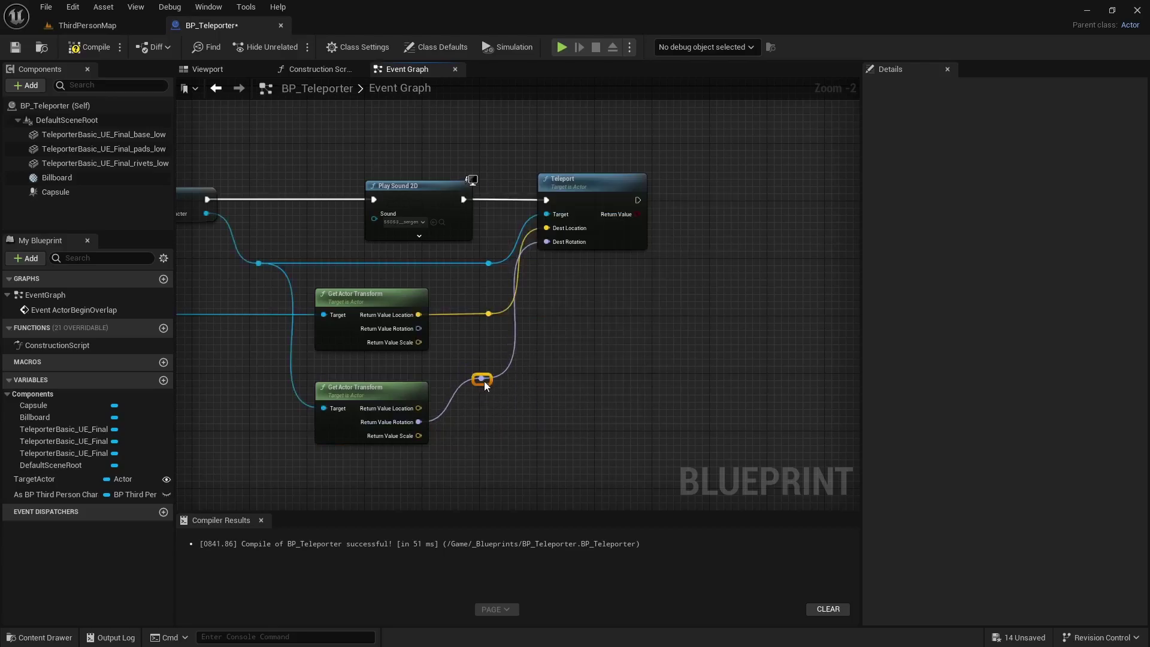
{"action": "left_click_drag", "start_coordinate": [496, 425], "coordinate": [523, 429]}
Move Play Sound 2D, Teleport, both Get Actor Transform nodes and their reroute nodes closer to the SET node
{"action": "right_click_drag", "start_coordinate": [601, 361], "coordinate": [711, 376]}
{"action": "scroll", "coordinate": [572, 397], "scroll_direction": "down", "scroll_amount": 1}
{"action": "right_click_drag", "start_coordinate": [360, 376], "coordinate": [476, 402]}
{"action": "left_click_drag", "start_coordinate": [574, 179], "coordinate": [808, 490]}
{"action": "left_click_drag", "start_coordinate": [797, 240], "coordinate": [758, 240]}
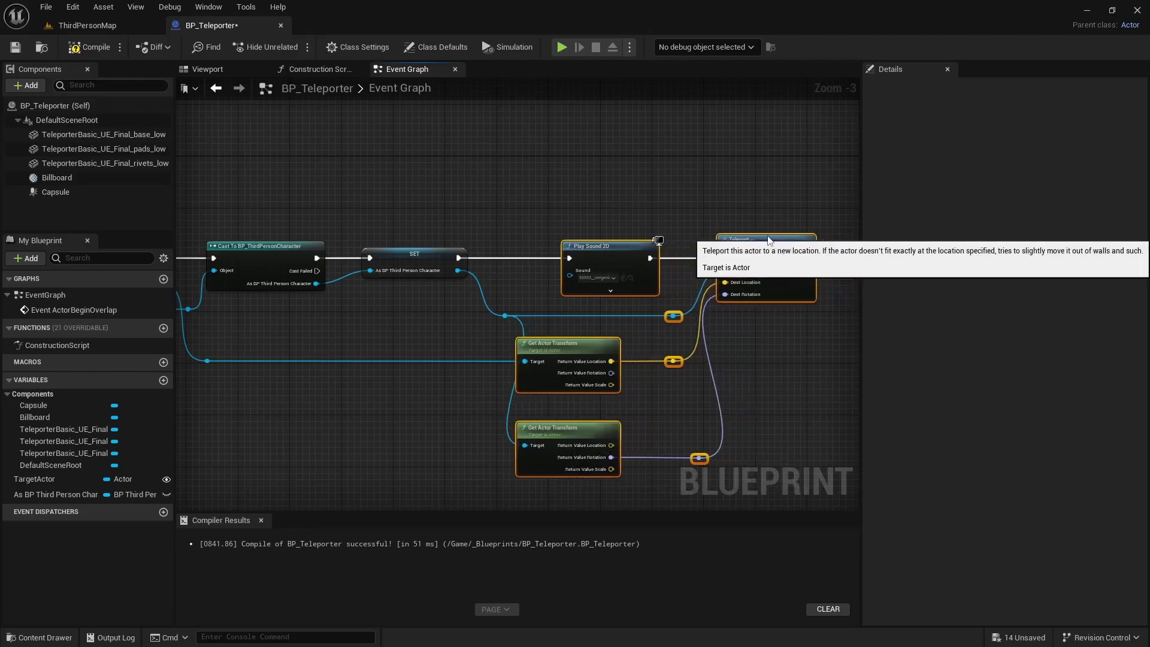
{"action": "left_click_drag", "start_coordinate": [635, 373], "coordinate": [826, 486]}
{"action": "left_click_drag", "start_coordinate": [757, 250], "coordinate": [731, 249]}
{"action": "left_click", "coordinate": [487, 203]}
{"action": "right_click_drag", "start_coordinate": [454, 182], "coordinate": [563, 179]}
{"action": "scroll", "coordinate": [562, 176], "scroll_direction": "down", "scroll_amount": 2}
{"action": "right_click_drag", "start_coordinate": [722, 317], "coordinate": [719, 405]}
{"action": "scroll", "coordinate": [663, 361], "scroll_direction": "up", "scroll_amount": 1}
{"action": "left_click", "coordinate": [560, 366]}
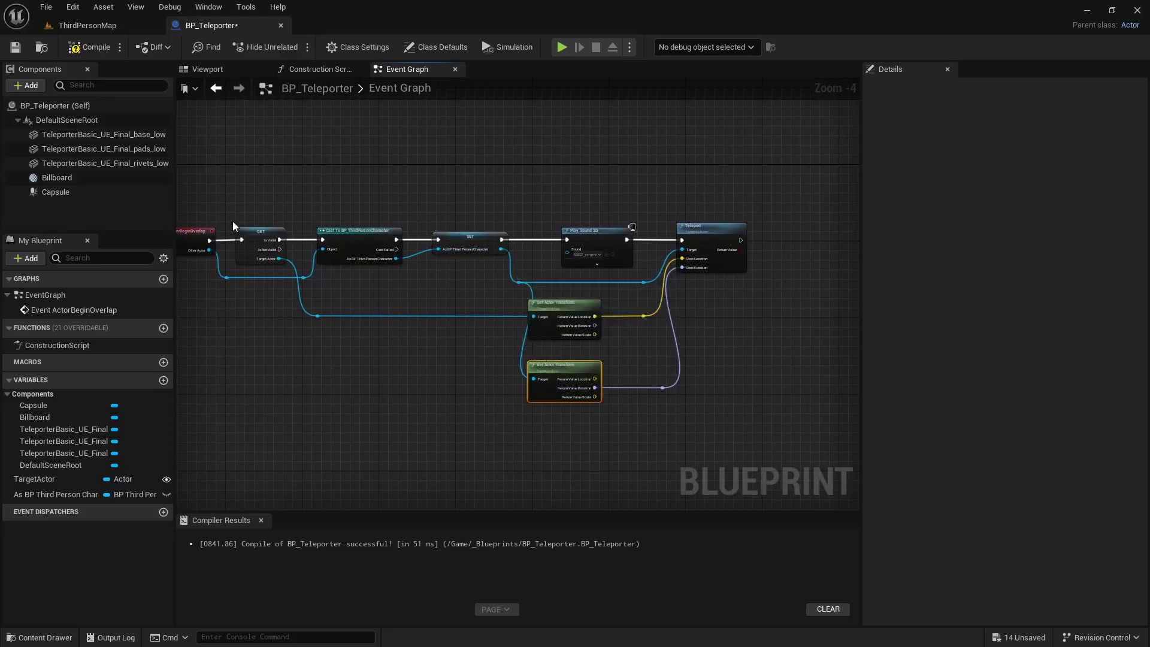
Play the level in a preview window and run the character repeatedly onto the teleporter that has a target
{"action": "left_click", "coordinate": [562, 46]}
{"action": "left_click", "coordinate": [555, 271]}
{"action": "key", "text": "w"}
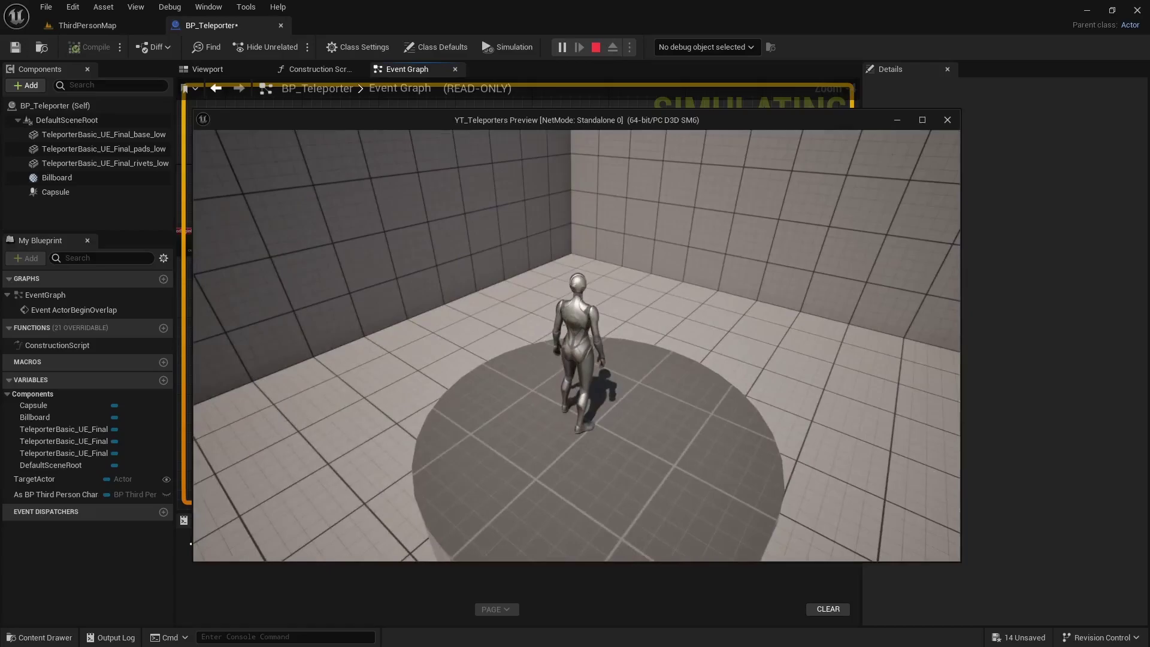
{"action": "key", "text": "w"}
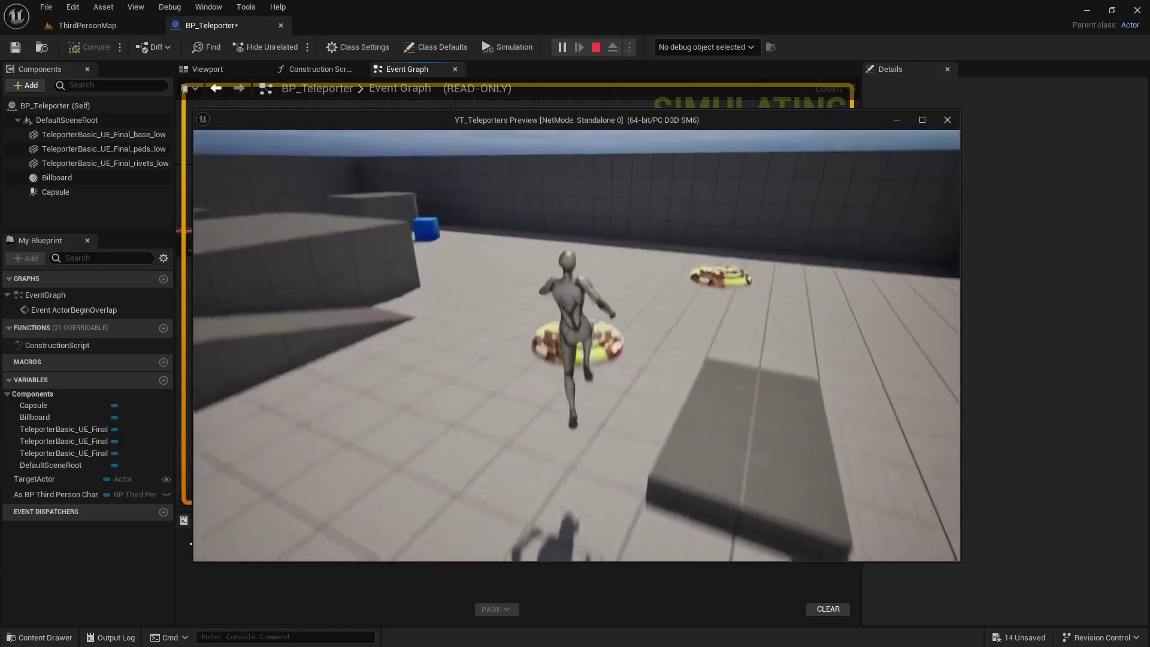
{"action": "key", "text": "w"}
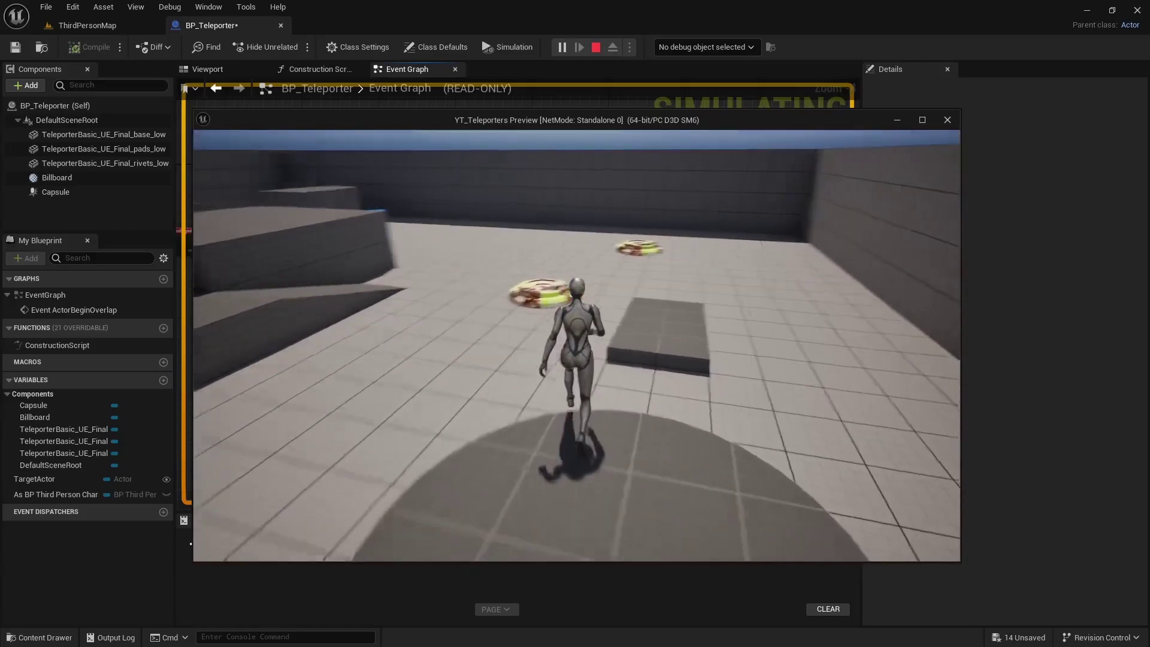
{"action": "key", "text": "w"}
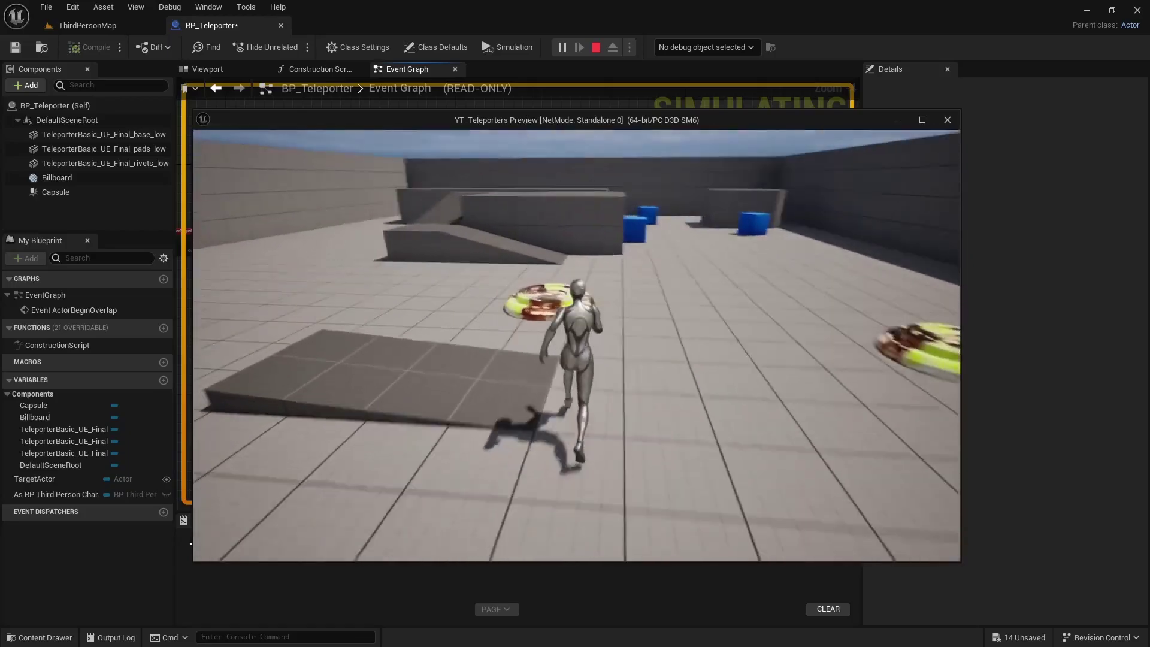
{"action": "key", "text": "w"}
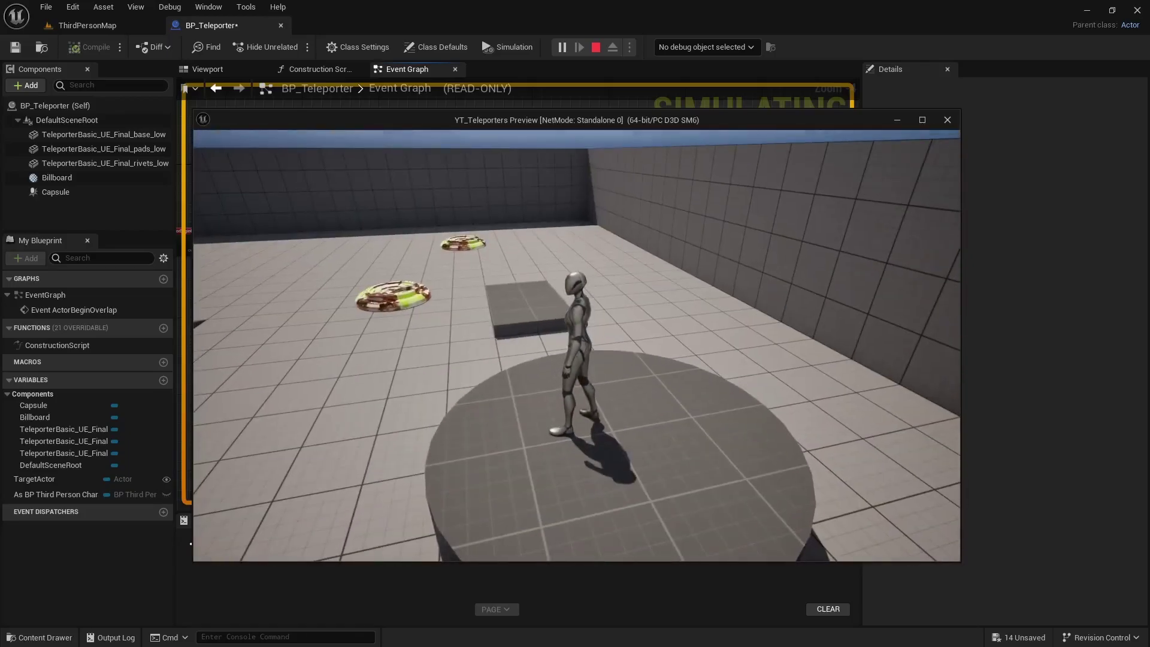
Run the character onto the teleporter without a target, move off it again, and end the play session
{"action": "key", "text": "w"}
{"action": "key", "text": "space"}
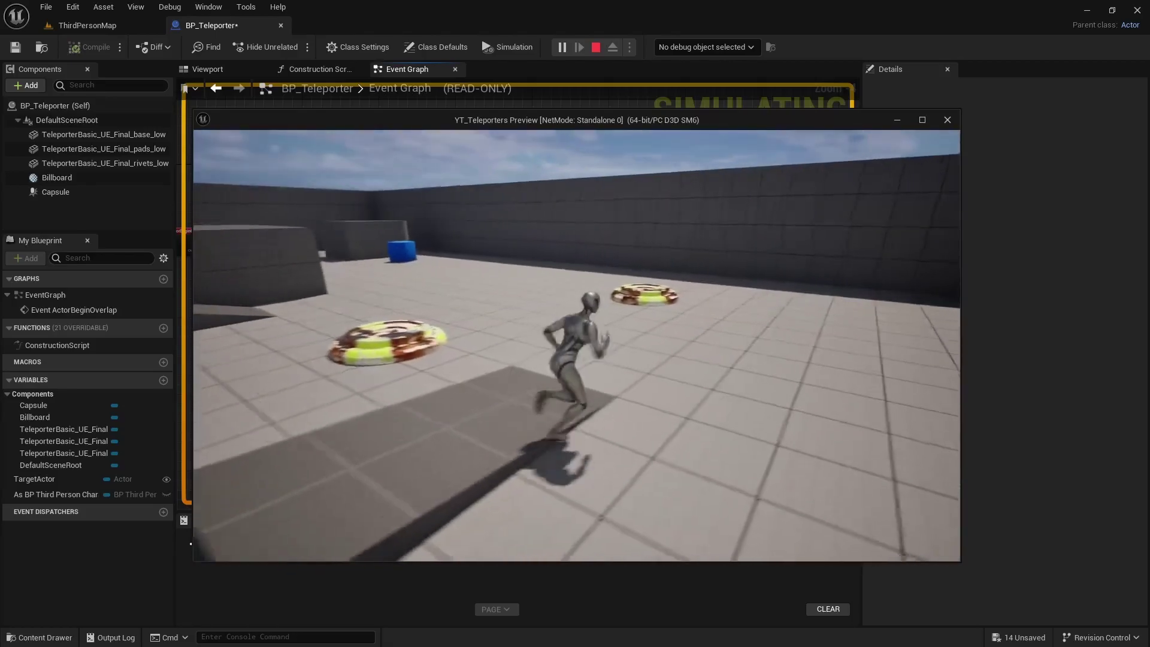
{"action": "key", "text": "w"}
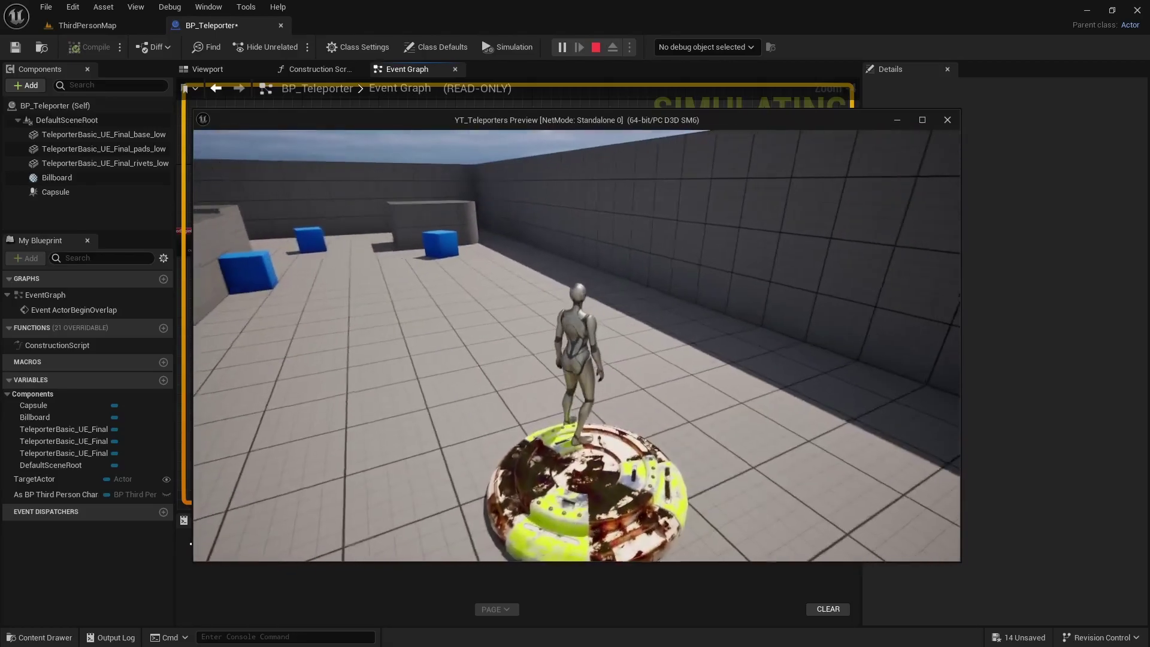
{"action": "key", "text": "s"}
{"action": "key", "text": "w"}
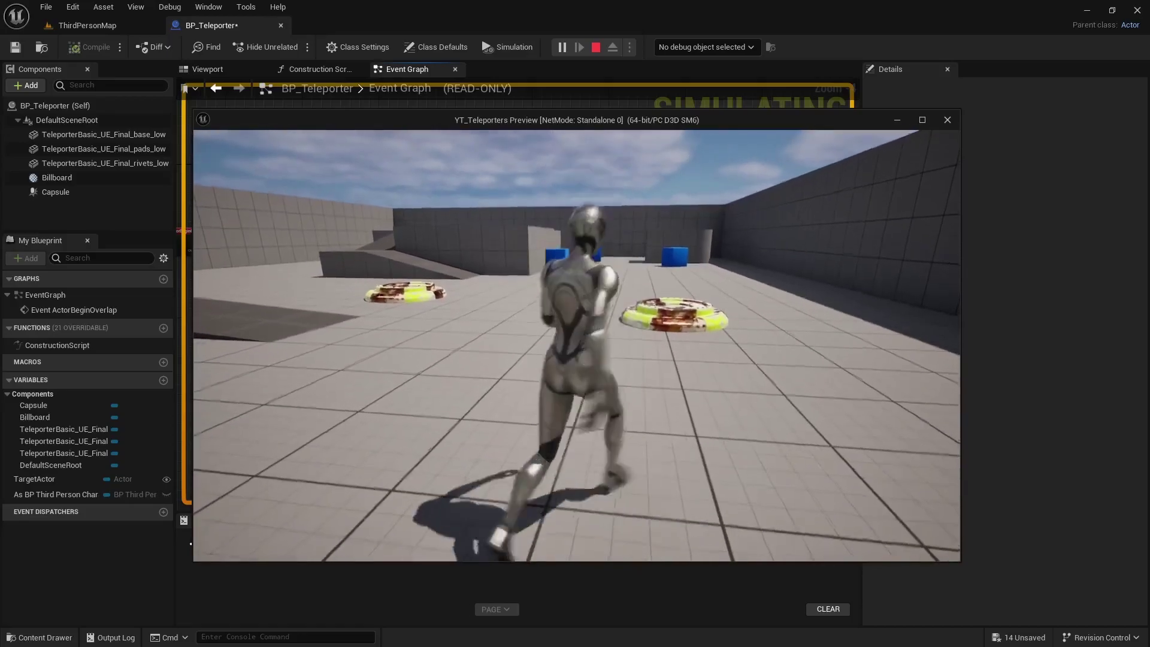
{"action": "key", "text": "Escape"}
In ThirdPersonMap, duplicate the No Target teleporter three times and set the copies in a row beyond the Player Start
{"action": "left_click", "coordinate": [92, 26]}
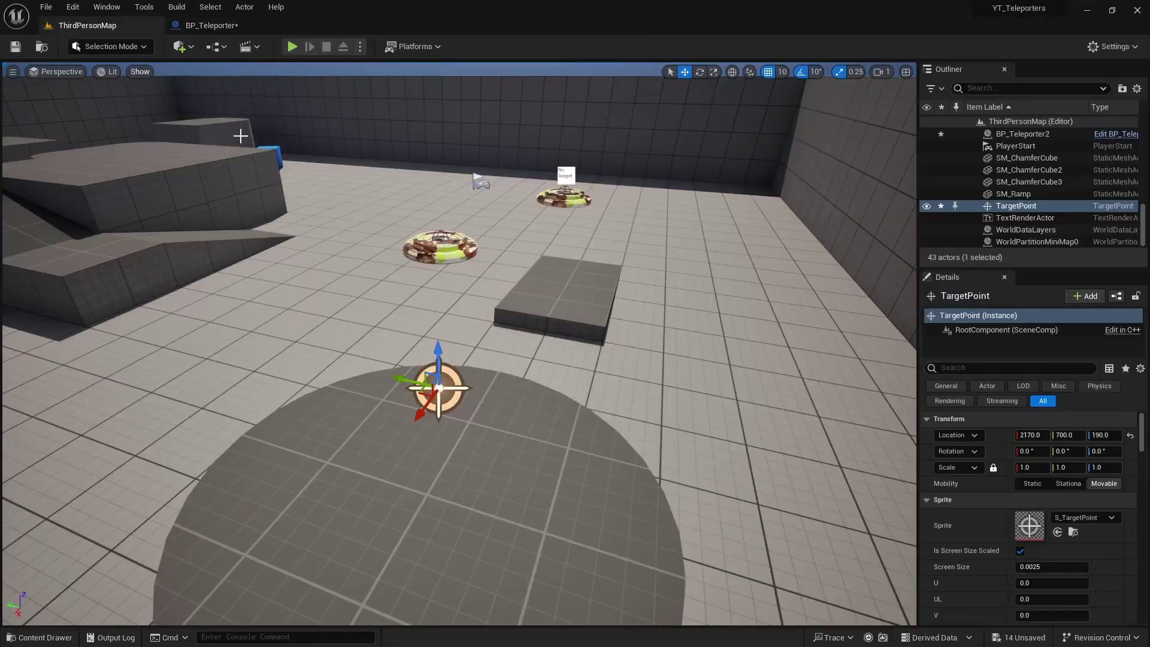
{"action": "right_click_drag", "start_coordinate": [459, 344], "coordinate": [470, 369]}
{"action": "key", "text": "w"}
{"action": "left_click", "coordinate": [557, 323]}
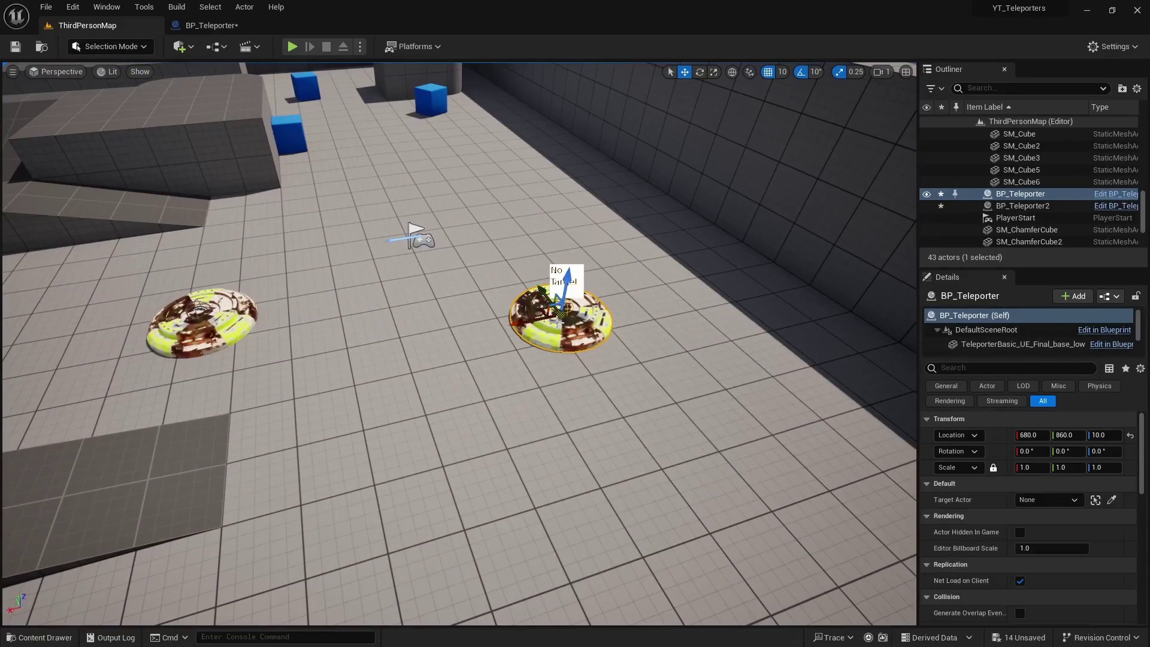
{"action": "left_click_drag", "start_coordinate": [543, 290], "coordinate": [407, 215], "text": "alt"}
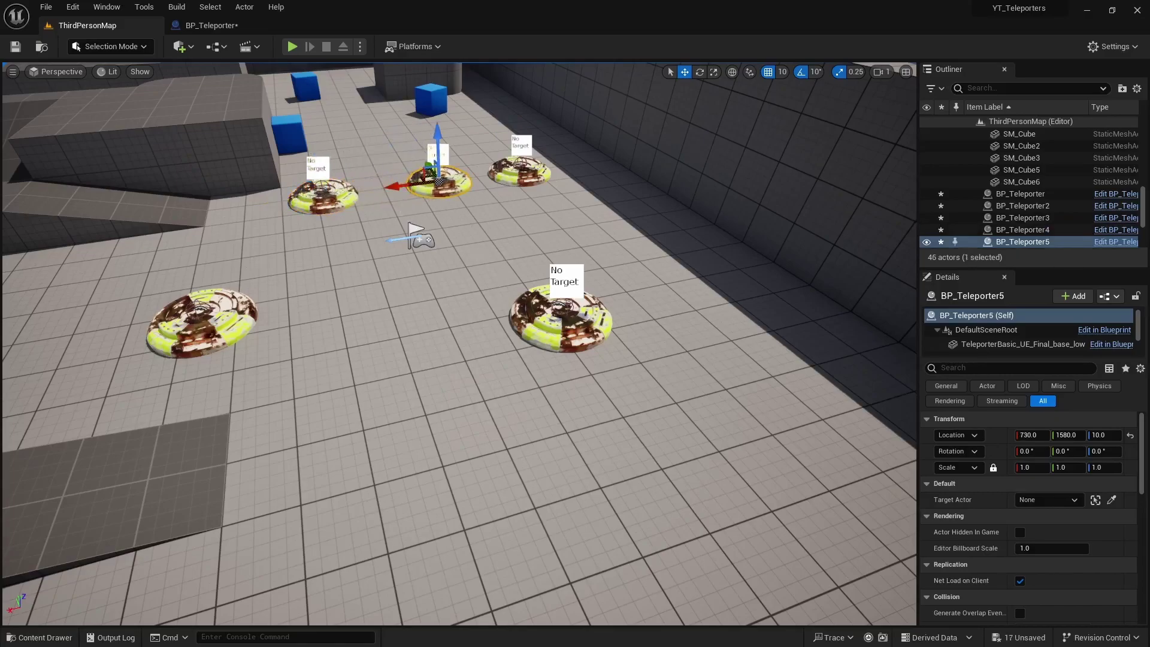
Place a Target Point above the large block beside the ramp, at about 1400, 1950, 290
{"action": "scroll", "coordinate": [506, 256], "scroll_direction": "down", "scroll_amount": 10}
{"action": "left_click", "coordinate": [180, 46]}
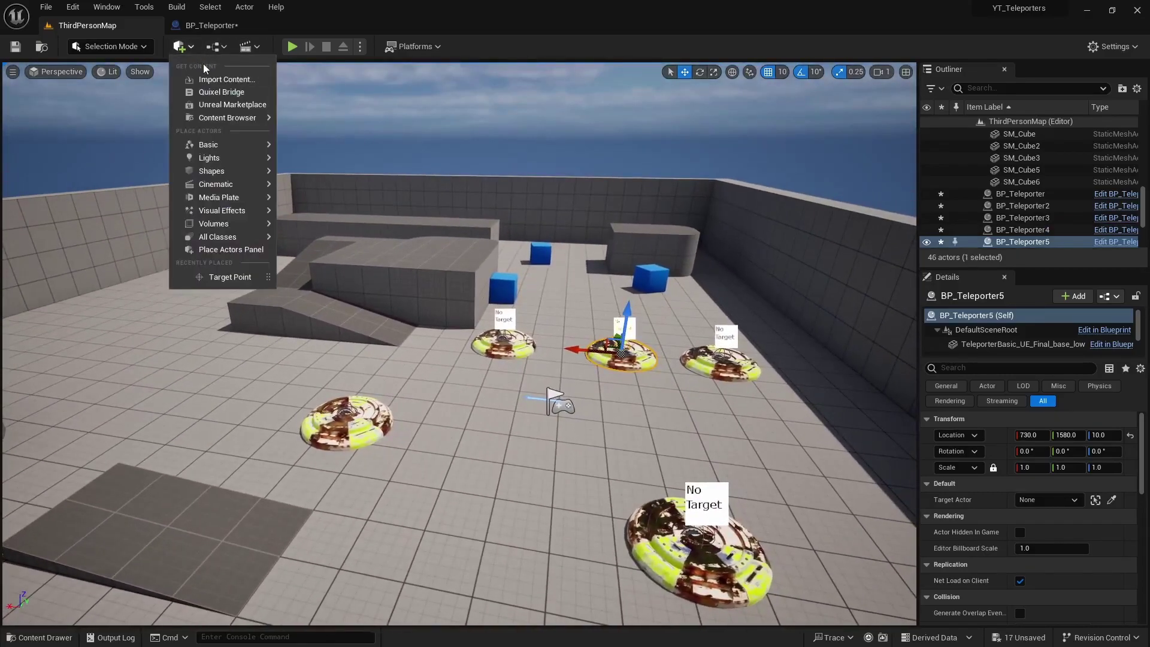
{"action": "type", "text": "targ"}
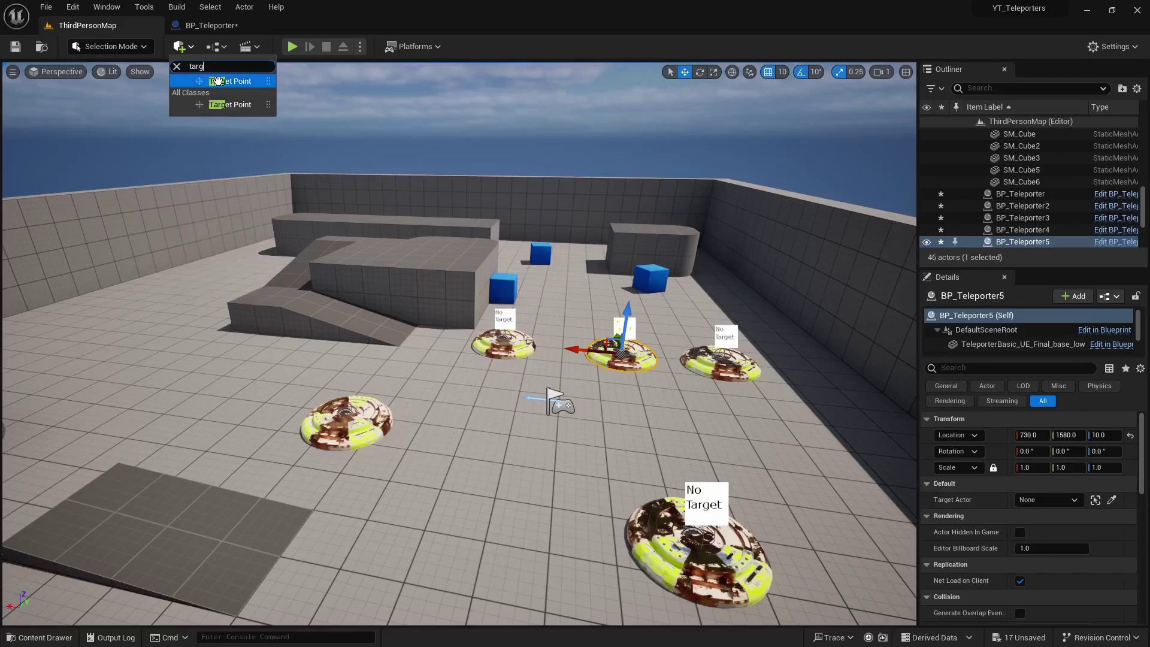
{"action": "left_click_drag", "start_coordinate": [249, 98], "coordinate": [429, 204]}
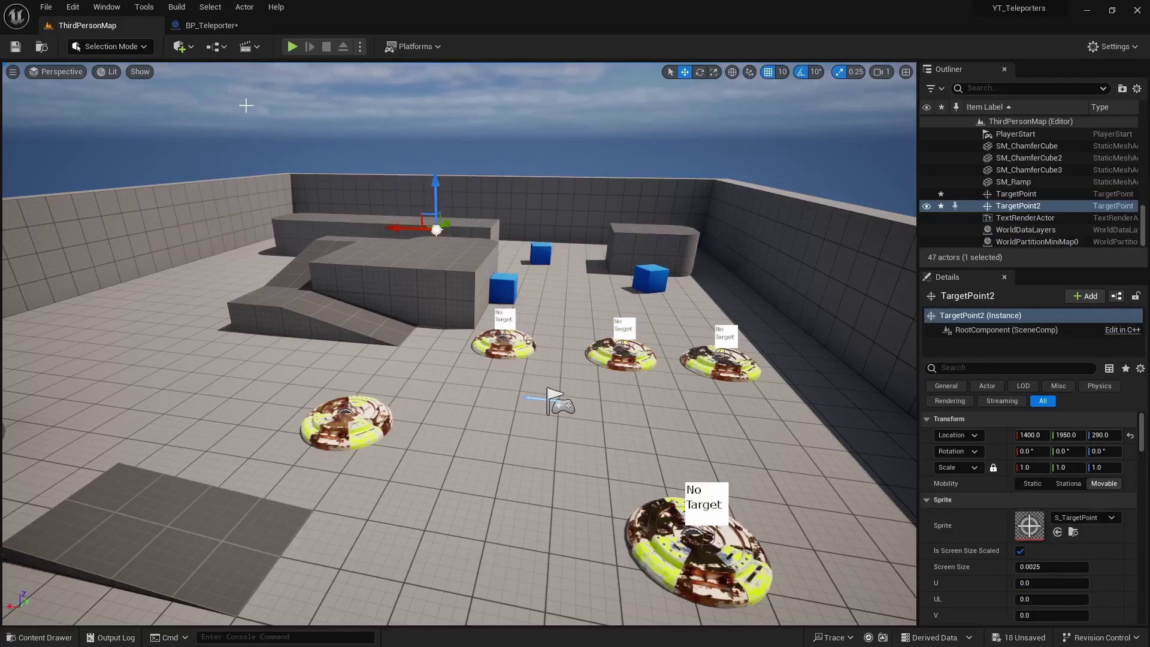
Place another Target Point high in the far corner behind the ramp, at about 2450, 2790, 400
{"action": "left_click", "coordinate": [185, 47]}
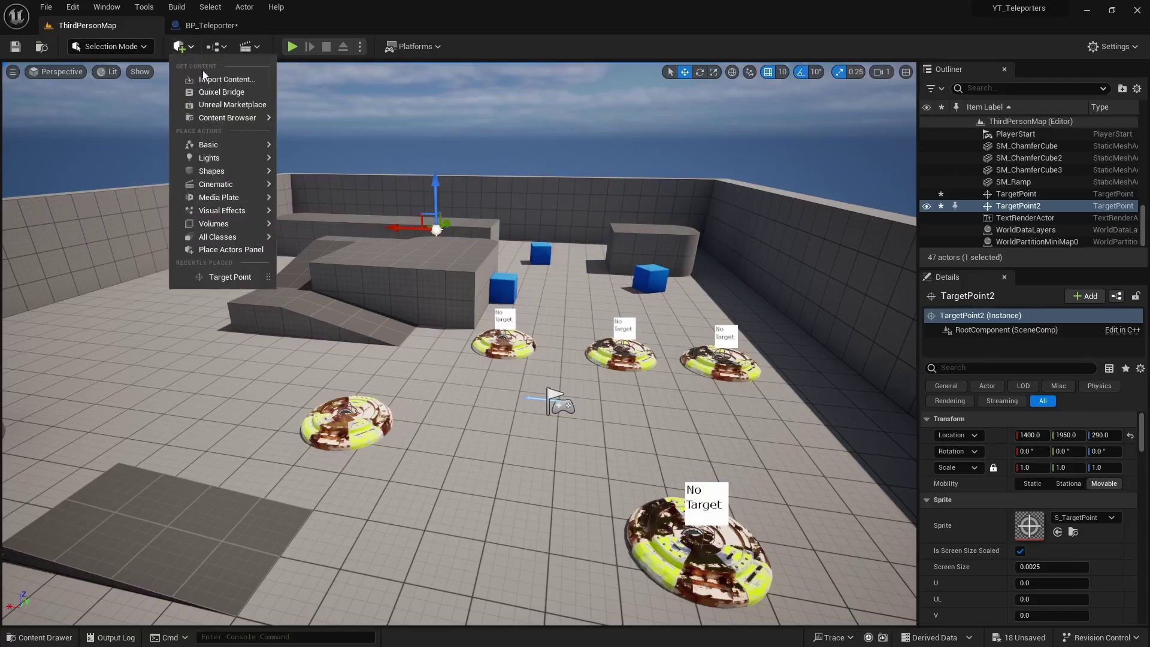
{"action": "type", "text": "targ"}
{"action": "left_click_drag", "start_coordinate": [226, 83], "coordinate": [304, 159]}
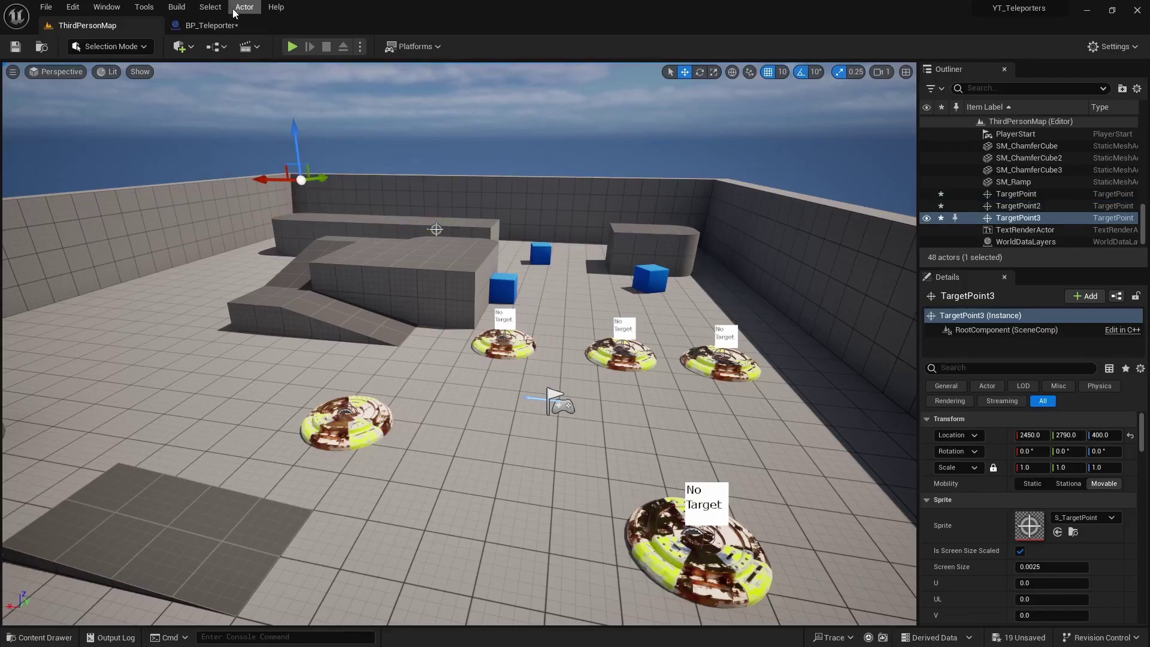
Place a further Target Point above the rounded block at the far wall, at about 420, 2770, 340
{"action": "left_click", "coordinate": [187, 46]}
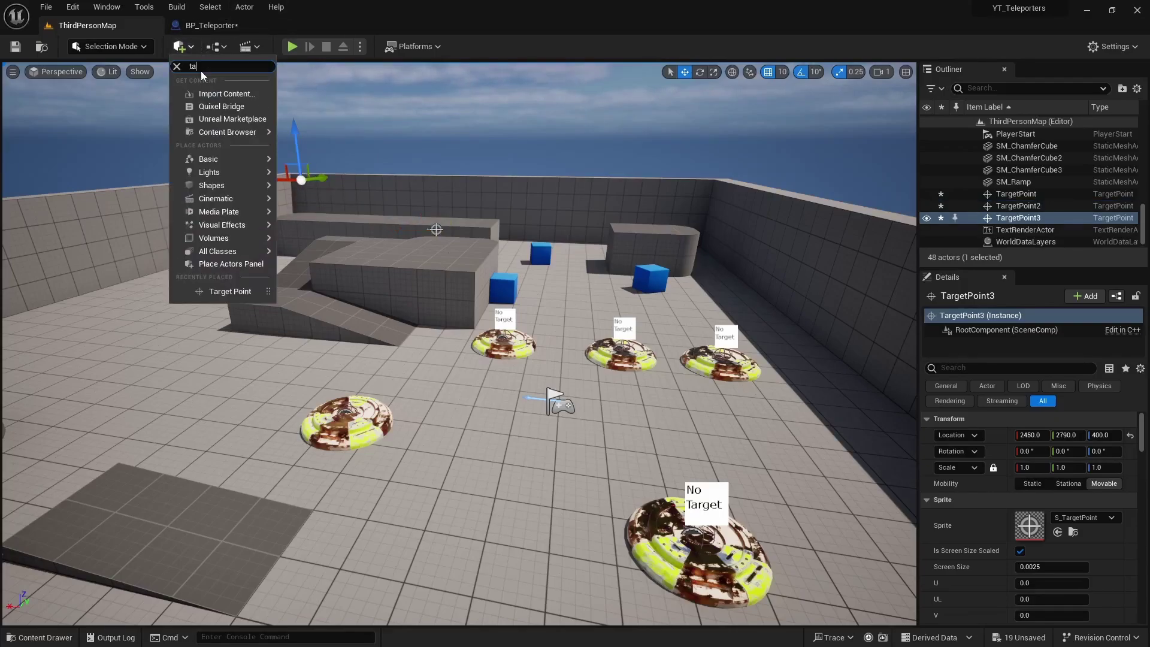
{"action": "type", "text": "targ"}
{"action": "left_click_drag", "start_coordinate": [227, 83], "coordinate": [670, 228]}
{"action": "left_click_drag", "start_coordinate": [673, 180], "coordinate": [673, 179]}
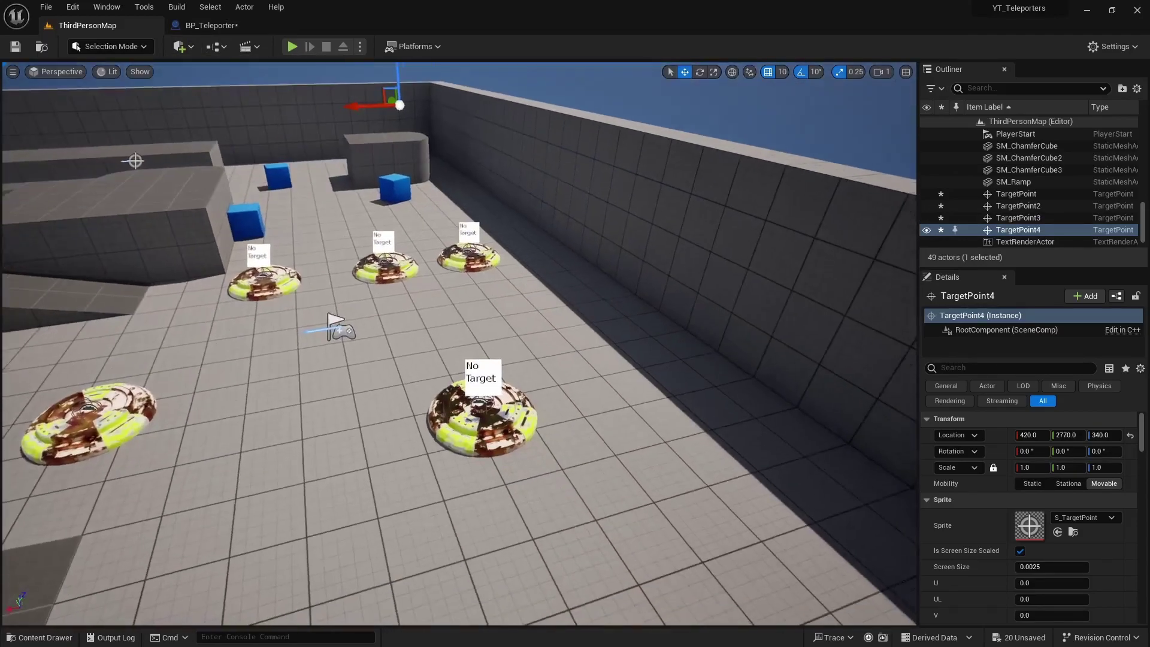
Set the Target Actor of BP_Teleporter4, the row's teleporter nearest the ramp, to TargetPoint2
{"action": "right_click_drag", "start_coordinate": [569, 316], "coordinate": [541, 369]}
{"action": "left_click", "coordinate": [406, 165]}
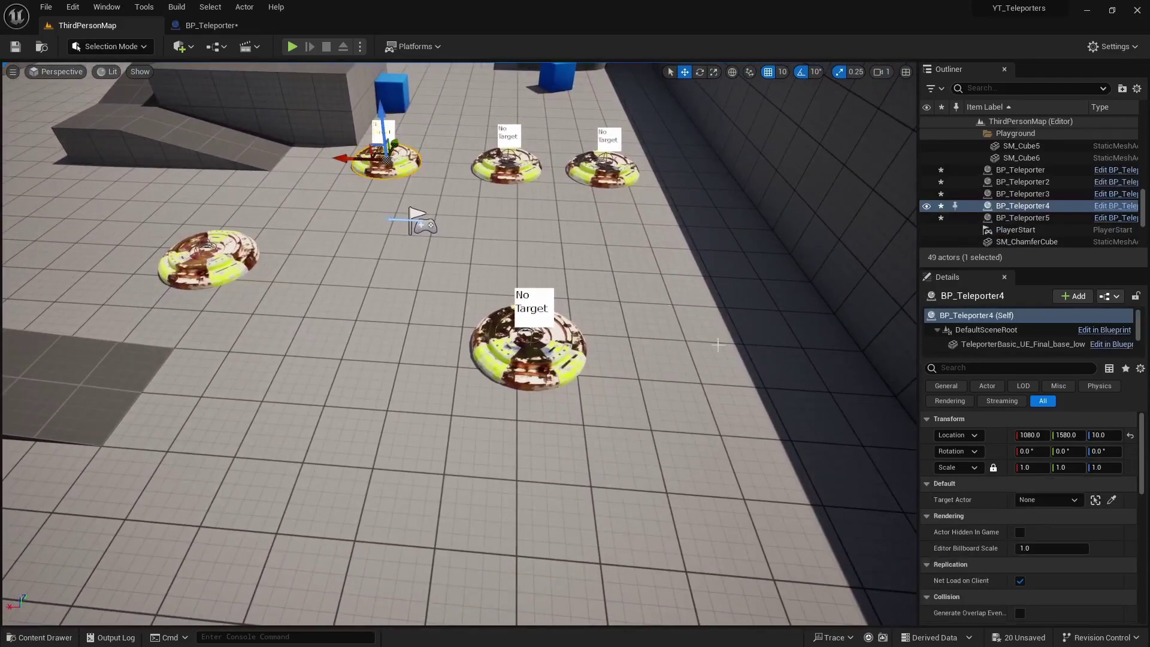
{"action": "left_click", "coordinate": [1074, 502]}
{"action": "type", "text": "targ"}
{"action": "left_click", "coordinate": [992, 374]}
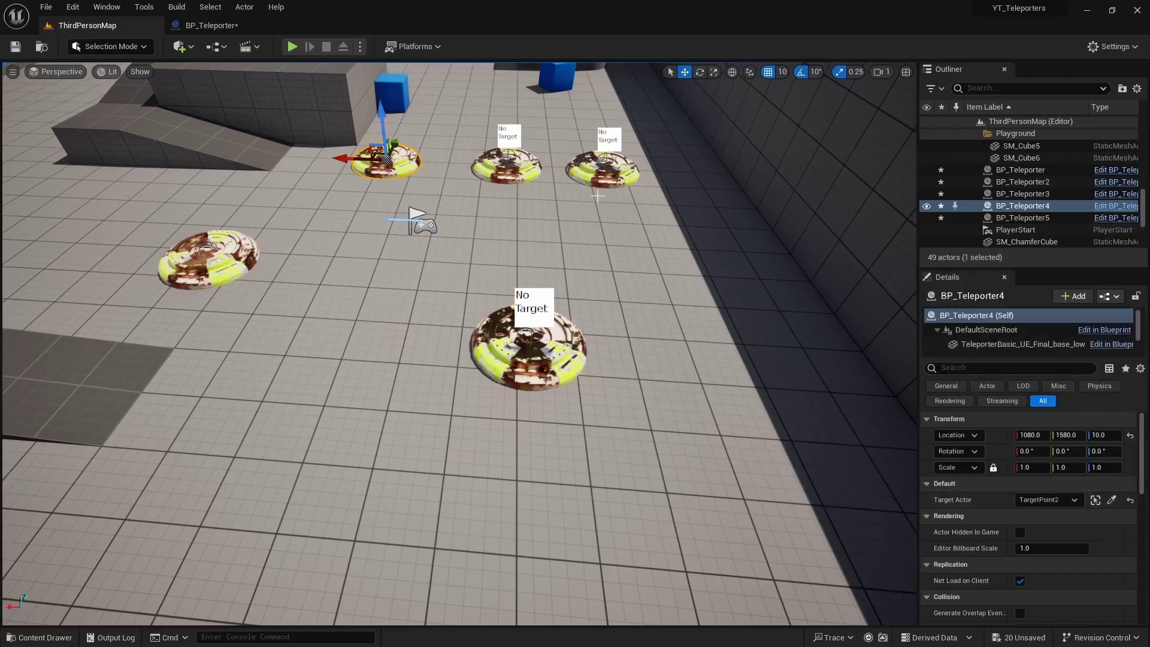
Set the Target Actor of BP_Teleporter5, the middle teleporter of the row, to TargetPoint3
{"action": "left_click", "coordinate": [517, 169]}
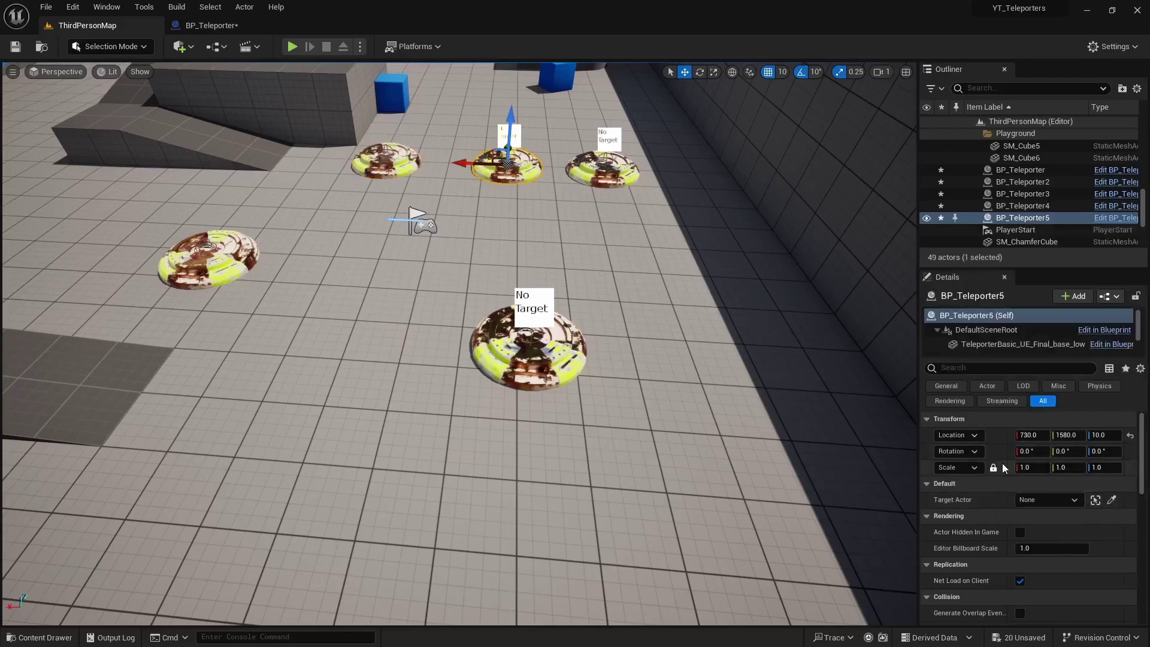
{"action": "left_click", "coordinate": [1054, 499]}
{"action": "type", "text": "targ"}
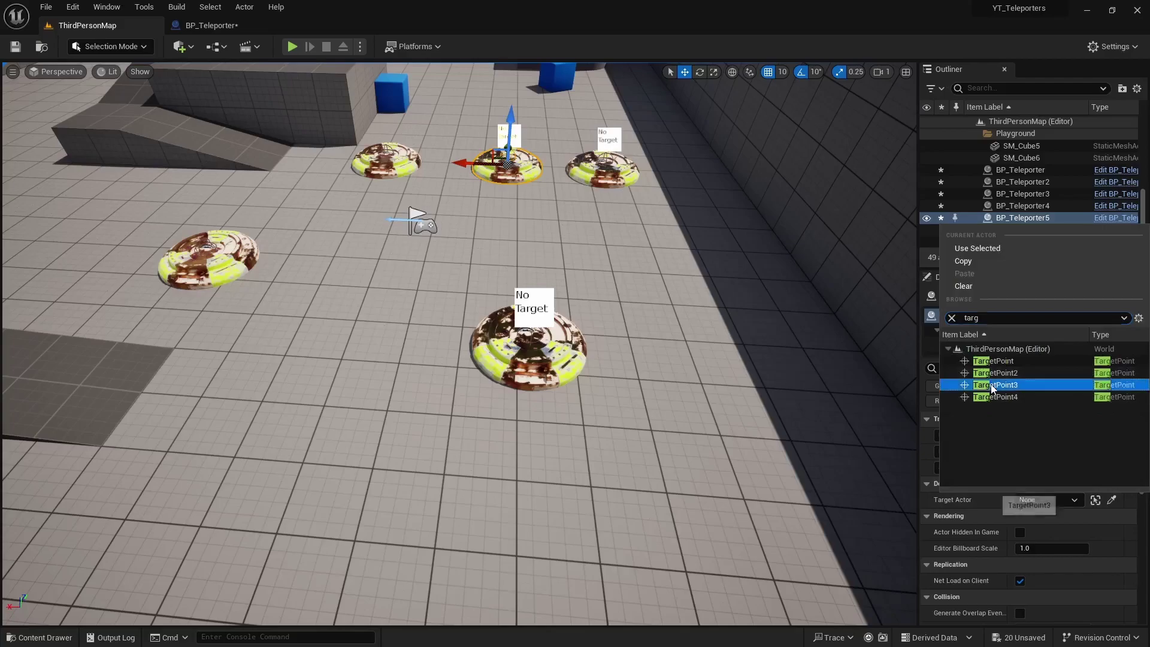
{"action": "left_click", "coordinate": [996, 385]}
Set the Target Actor of BP_Teleporter3, the row's teleporter nearest the side wall, to TargetPoint4
{"action": "left_click", "coordinate": [1022, 193]}
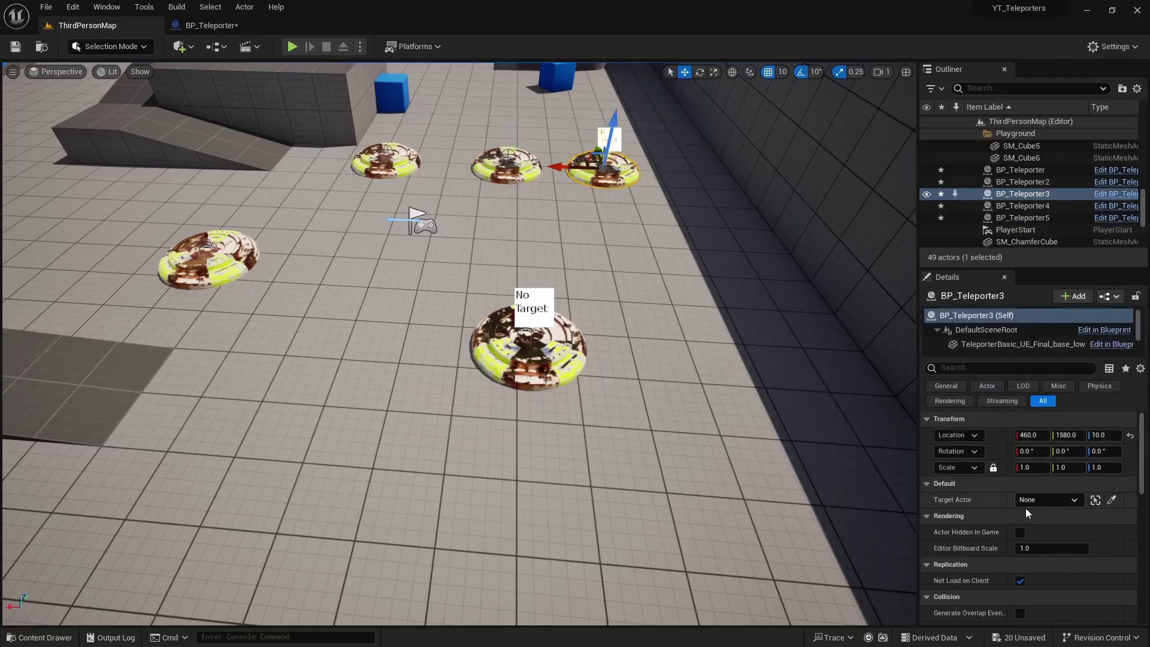
{"action": "left_click", "coordinate": [1045, 499]}
{"action": "type", "text": "targe"}
{"action": "left_click", "coordinate": [995, 397]}
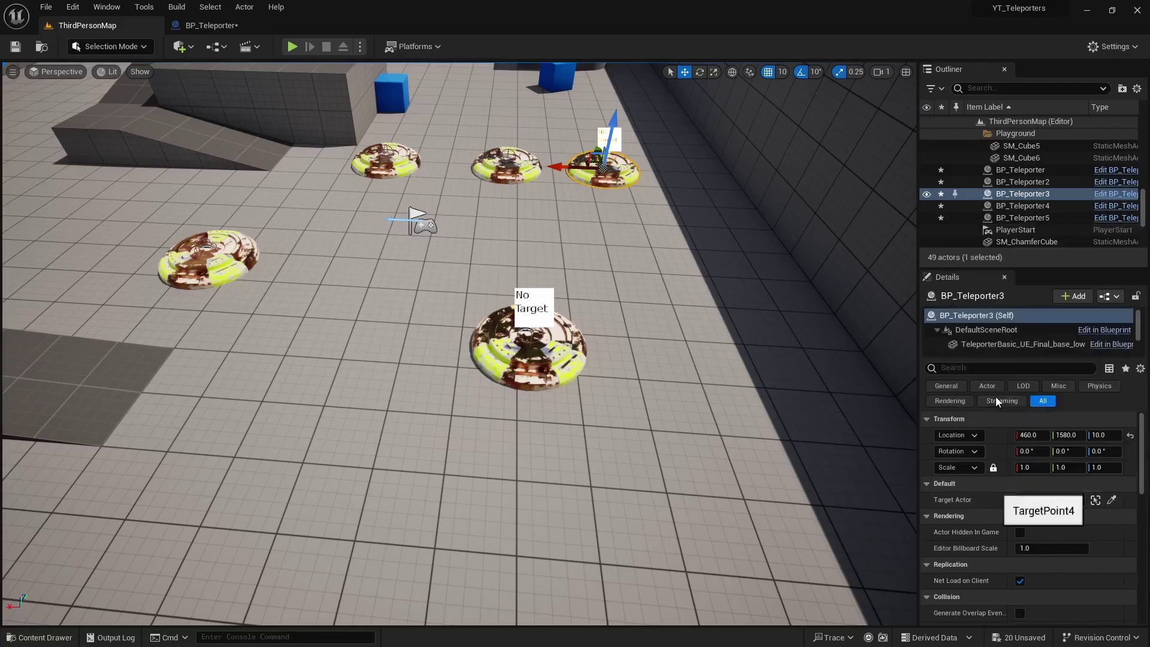
Play-test the level by running and jumping the character onto each teleporter in the row, and end the play session
{"action": "left_click", "coordinate": [293, 47]}
{"action": "key", "text": "w"}
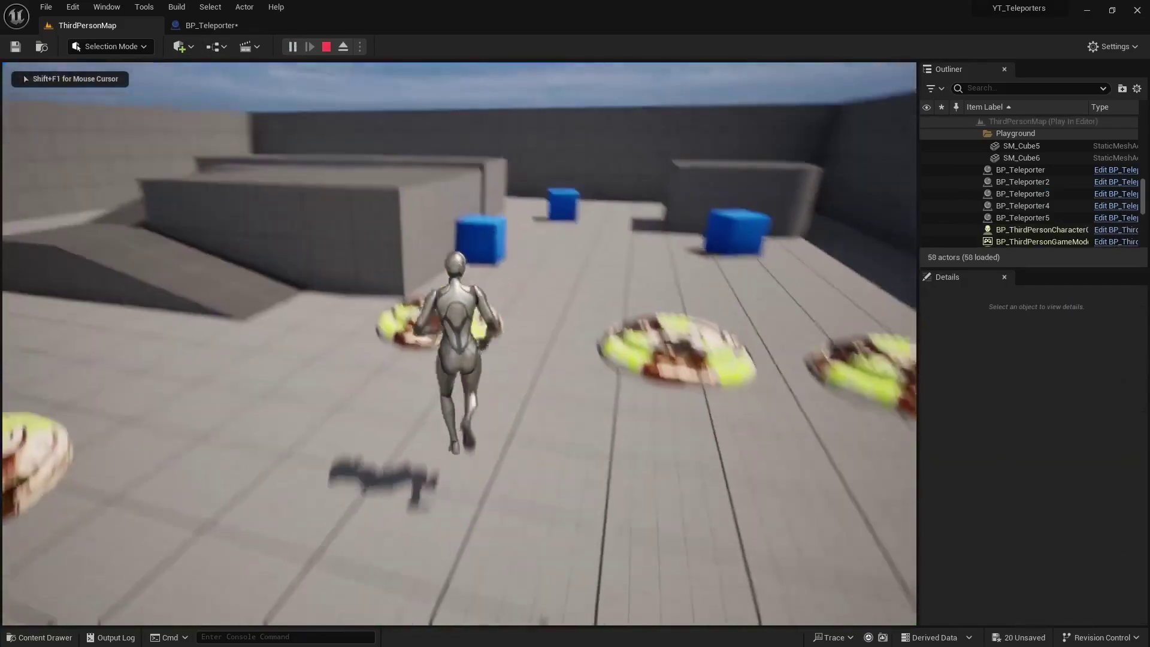
{"action": "key", "text": "w"}
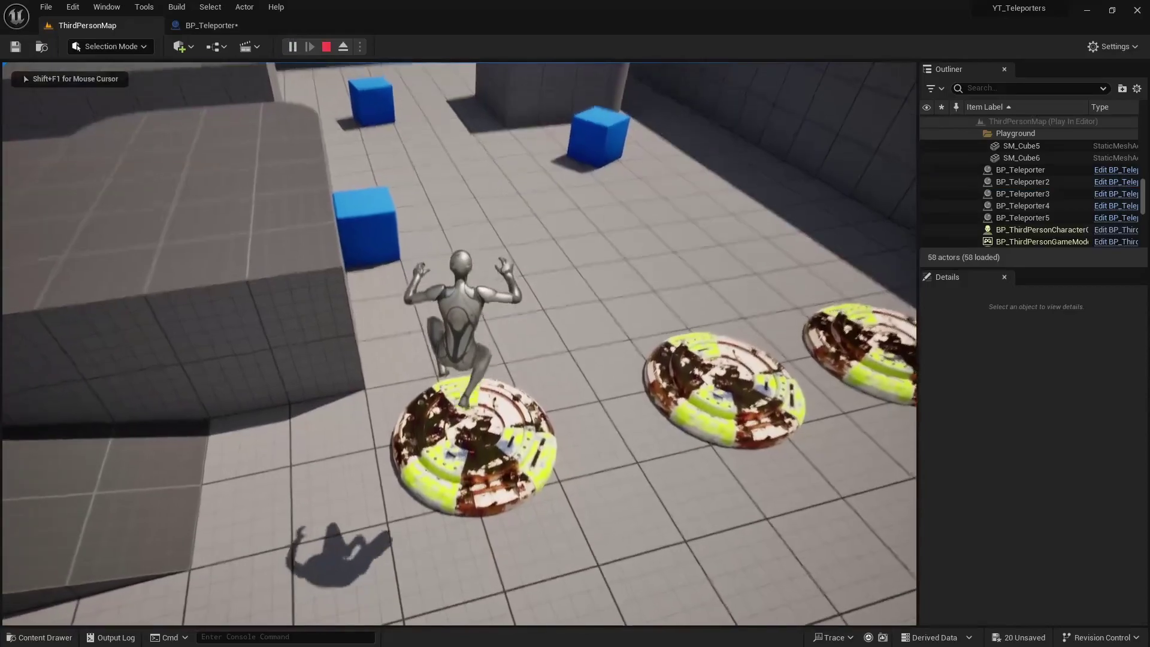
{"action": "key", "text": "w"}
{"action": "key", "text": "space"}
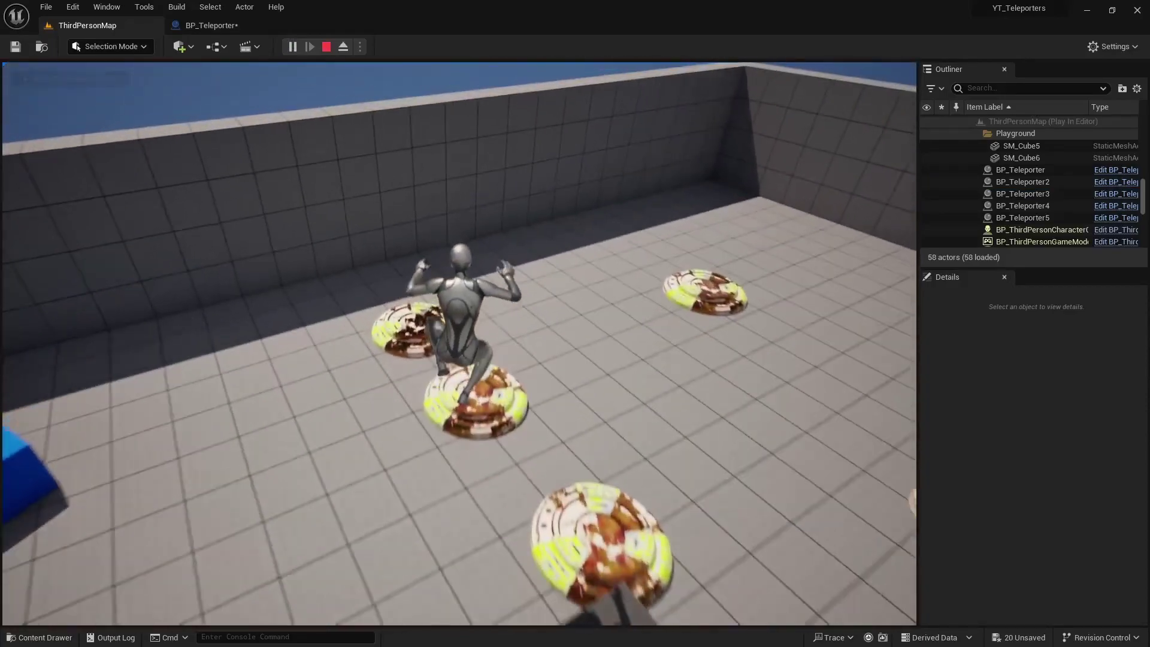
{"action": "key", "text": "w"}
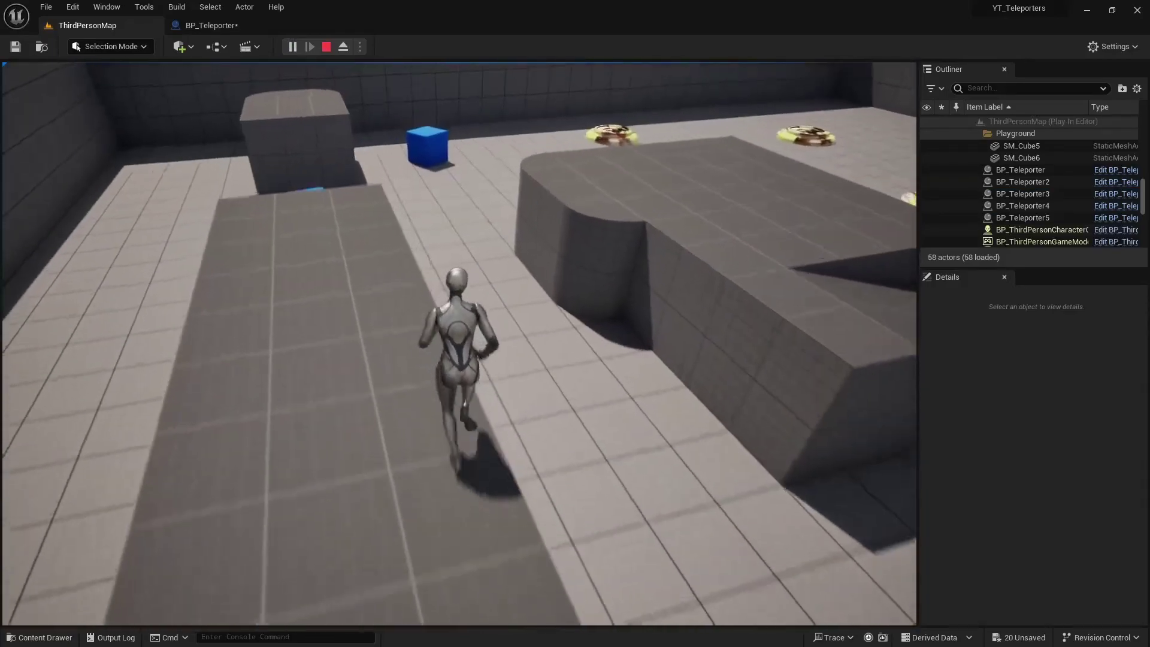
{"action": "key", "text": "w"}
{"action": "key", "text": "space"}
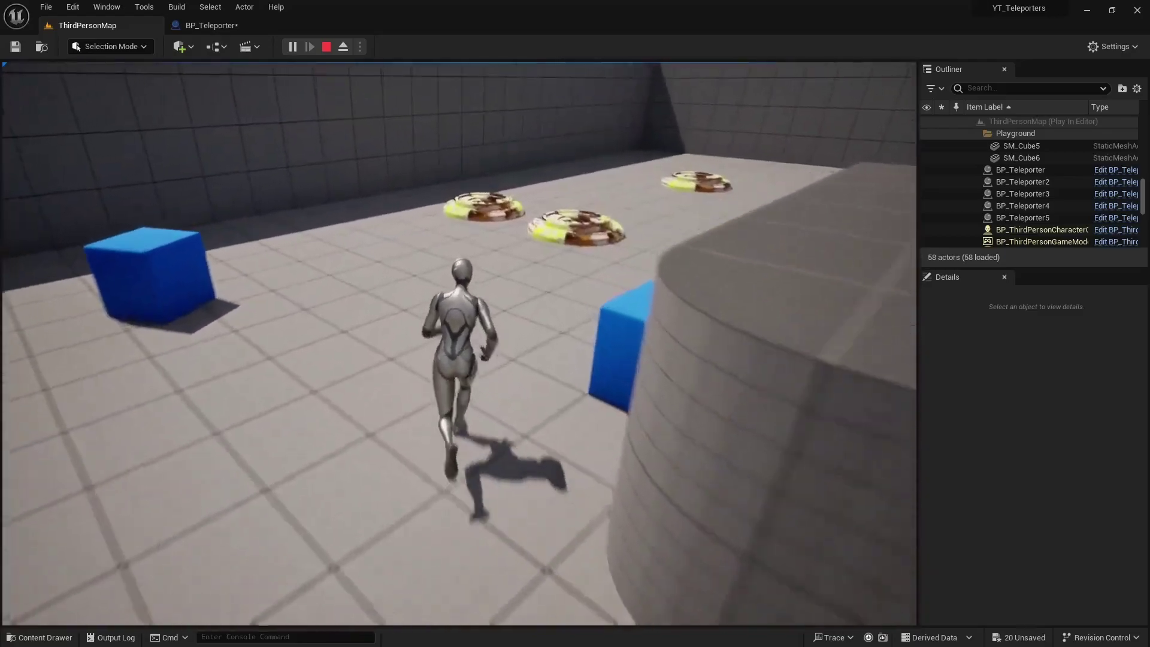
{"action": "key", "text": "w"}
{"action": "key", "text": "space"}
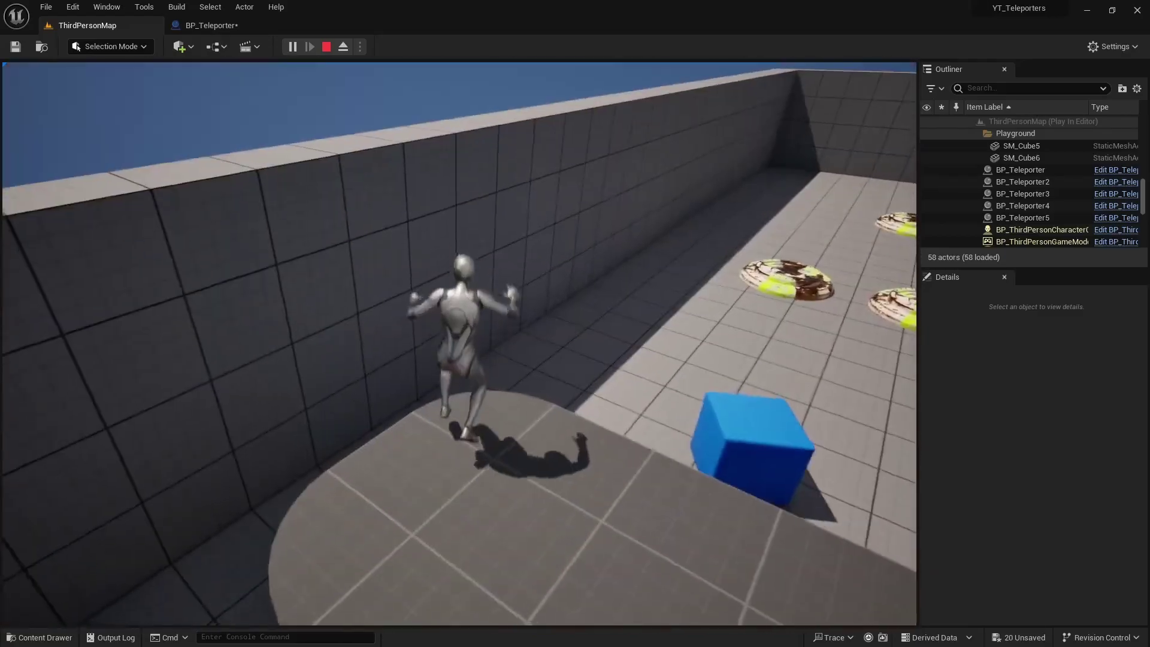
{"action": "key", "text": "w"}
{"action": "key", "text": "space"}
{"action": "key", "text": "Escape"}
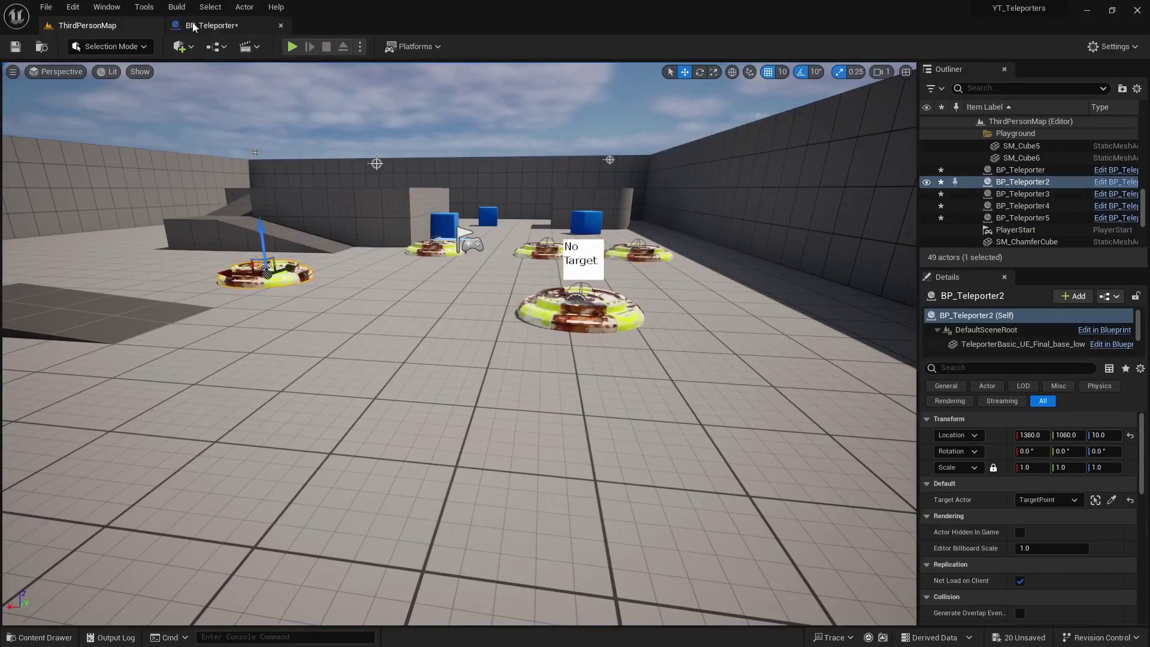
Inspect the Teleport node with its Dest Location and Dest Rotation connections in BP_Teleporter's Event Graph
{"action": "left_click", "coordinate": [211, 25]}
{"action": "scroll", "coordinate": [720, 296], "scroll_direction": "up", "scroll_amount": 5}
{"action": "right_click_drag", "start_coordinate": [720, 297], "coordinate": [490, 339]}
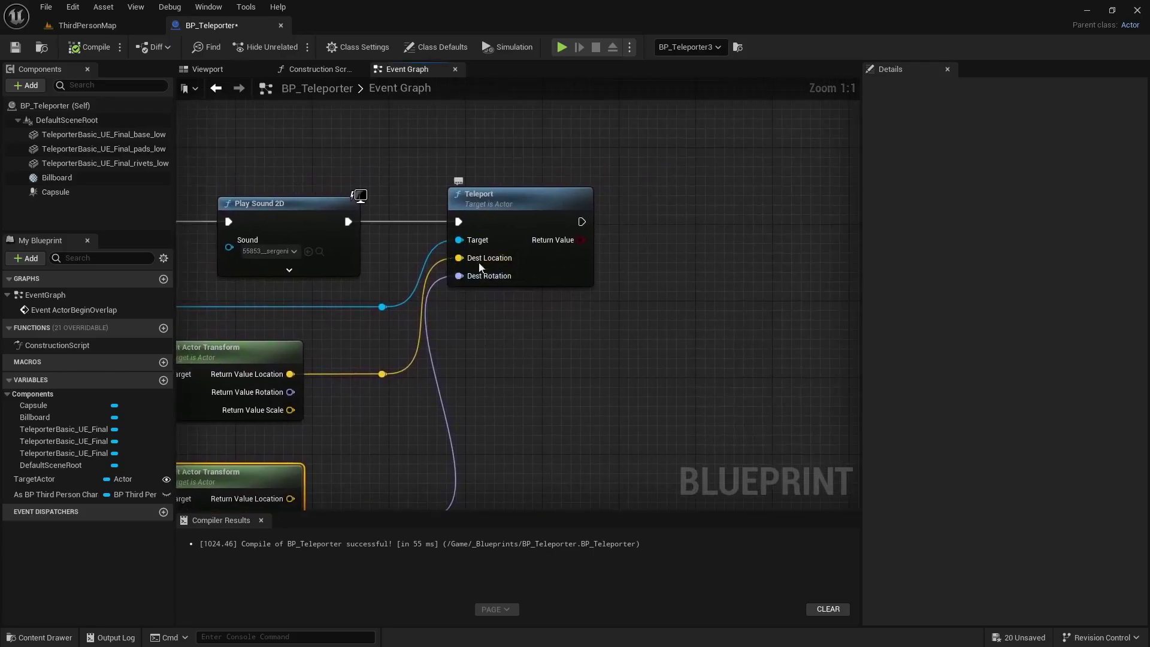
Return to ThirdPersonMap and check the placement of the Target Points above the blocks and in the far corner
{"action": "left_click", "coordinate": [87, 25]}
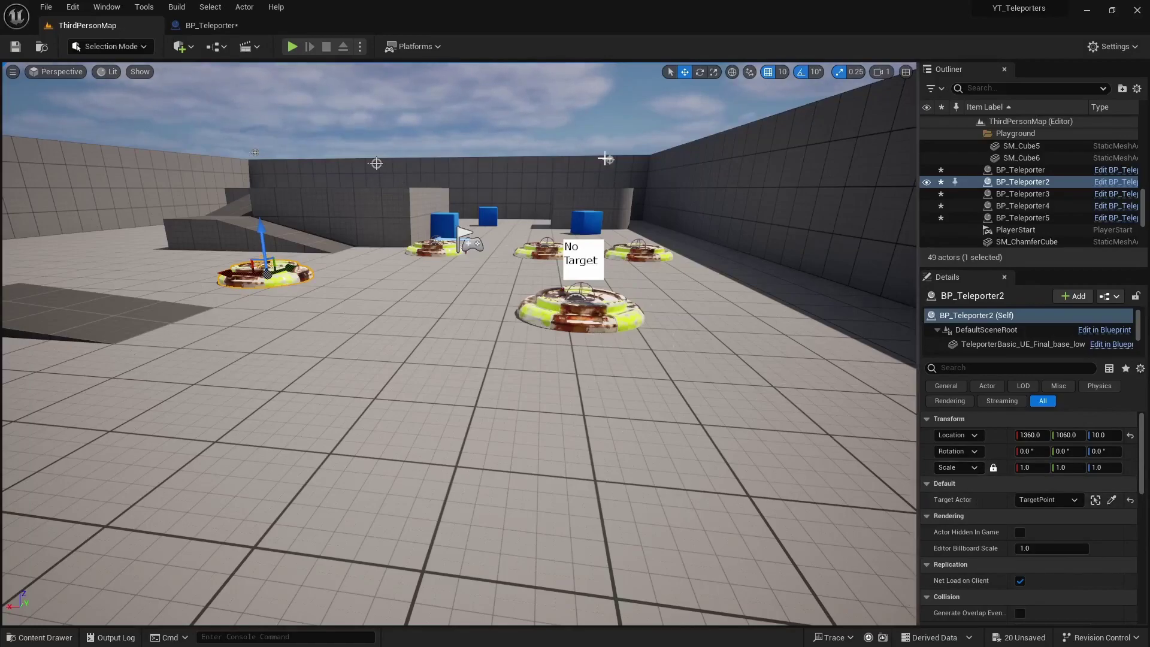
{"action": "left_click", "coordinate": [605, 158]}
{"action": "left_click", "coordinate": [368, 164]}
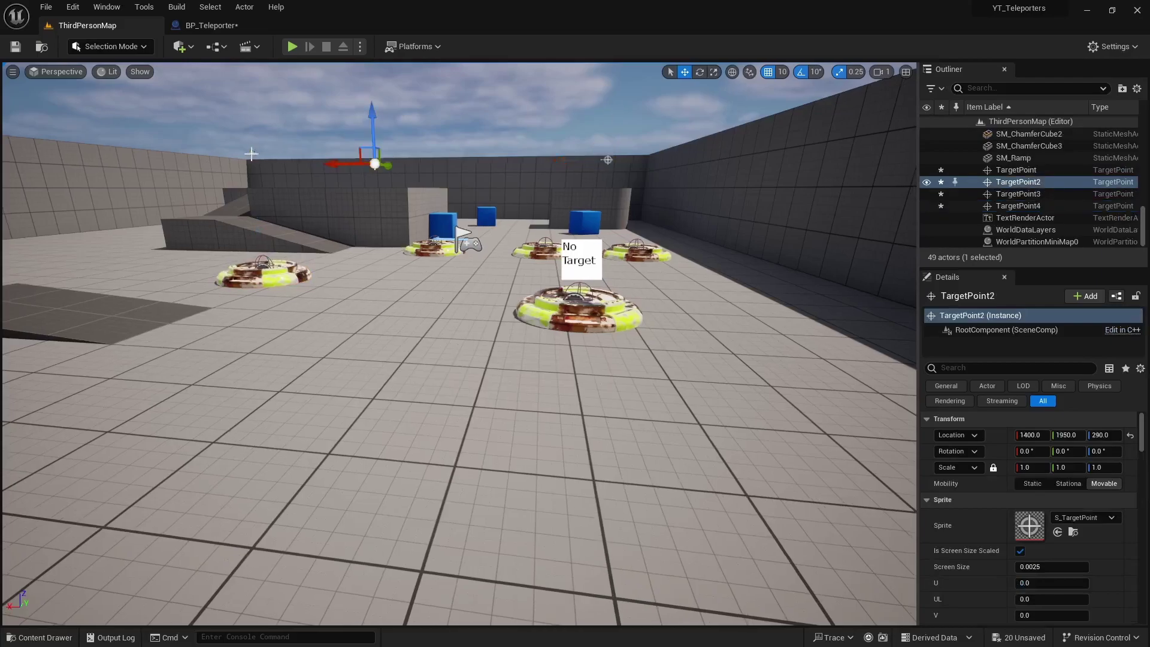
{"action": "left_click", "coordinate": [251, 154]}
{"action": "mouse_move", "coordinate": [597, 326]}
{"action": "right_mouse_down"}
{"action": "mouse_move", "coordinate": [521, 331]}
{"action": "mouse_move", "coordinate": [593, 376]}
{"action": "mouse_move", "coordinate": [638, 386]}
{"action": "mouse_move", "coordinate": [551, 328]}
{"action": "mouse_move", "coordinate": [608, 328]}
{"action": "right_mouse_up"}
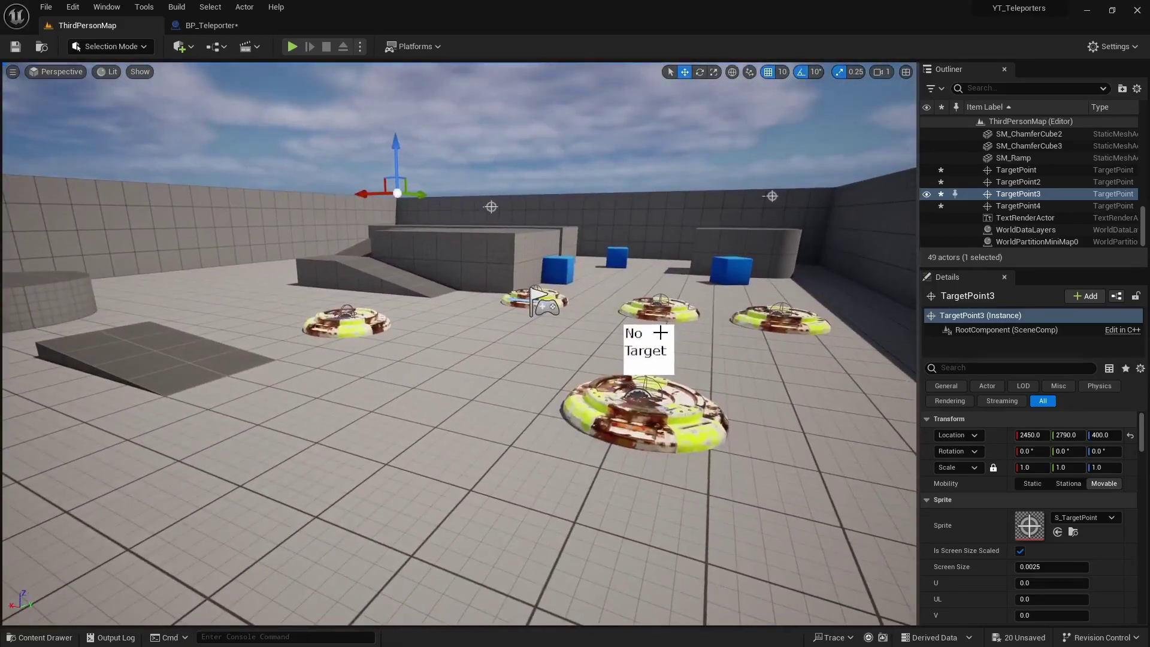